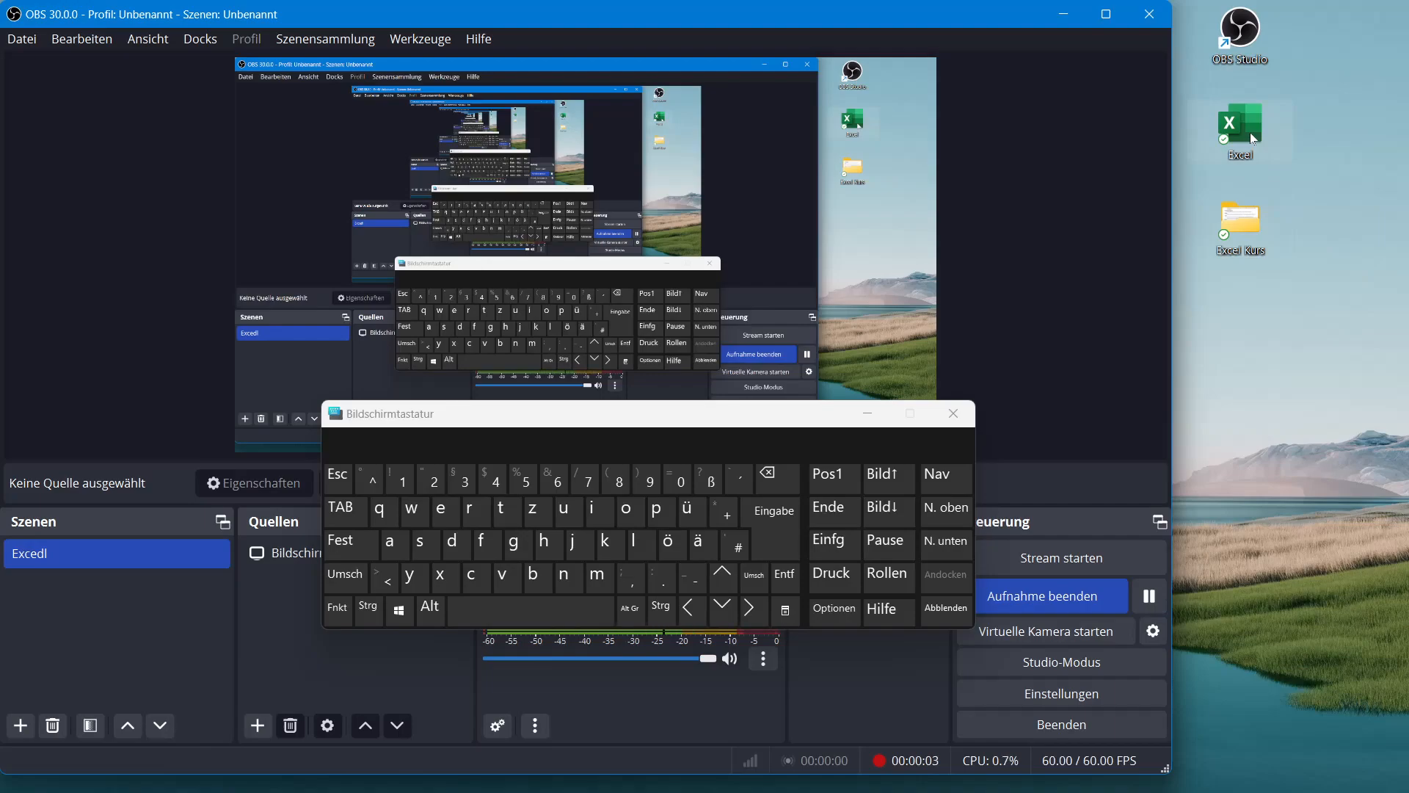
Step: Launch Excel and create a new blank workbook
{"action": "double_click", "coordinate": [1254, 138]}
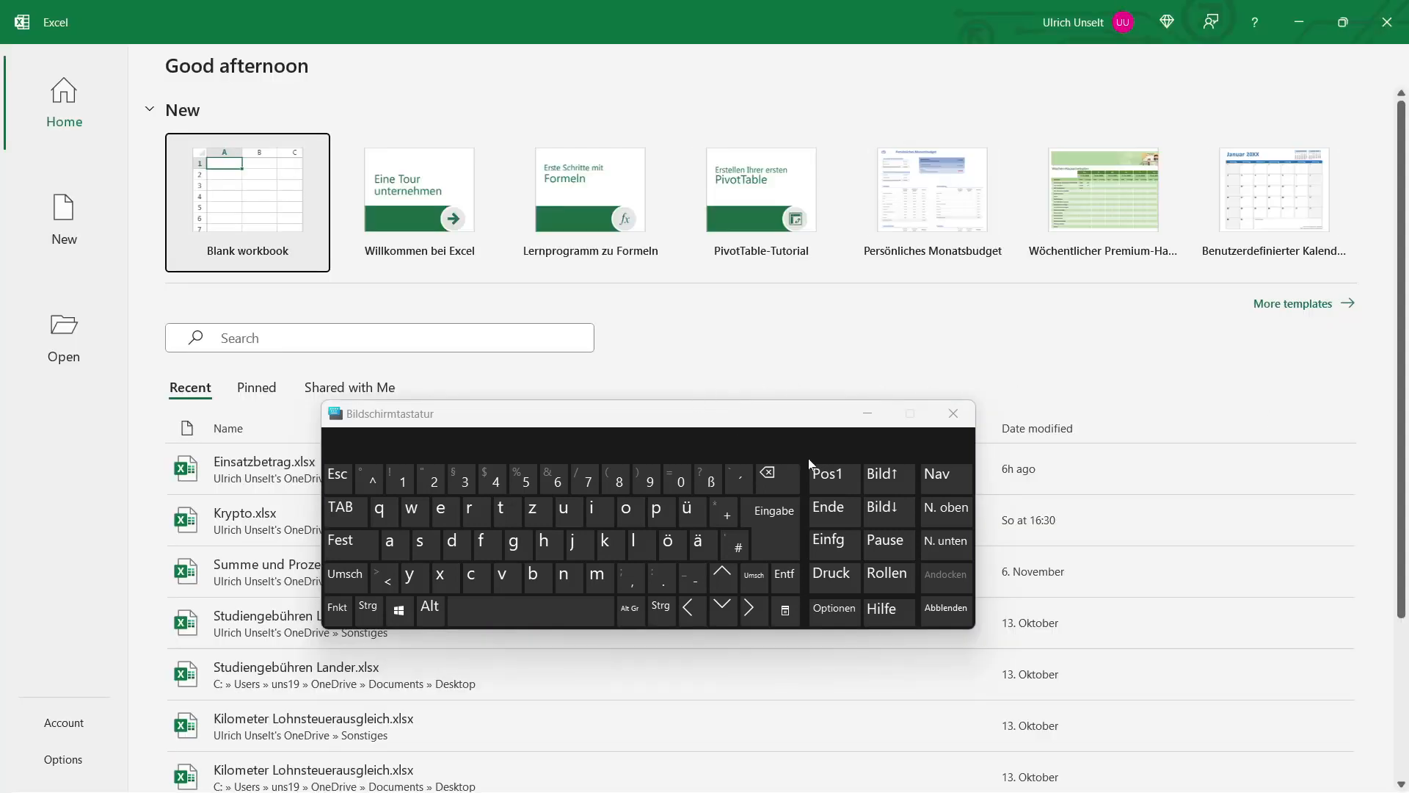
{"action": "left_click_drag", "start_coordinate": [719, 430], "coordinate": [721, 571]}
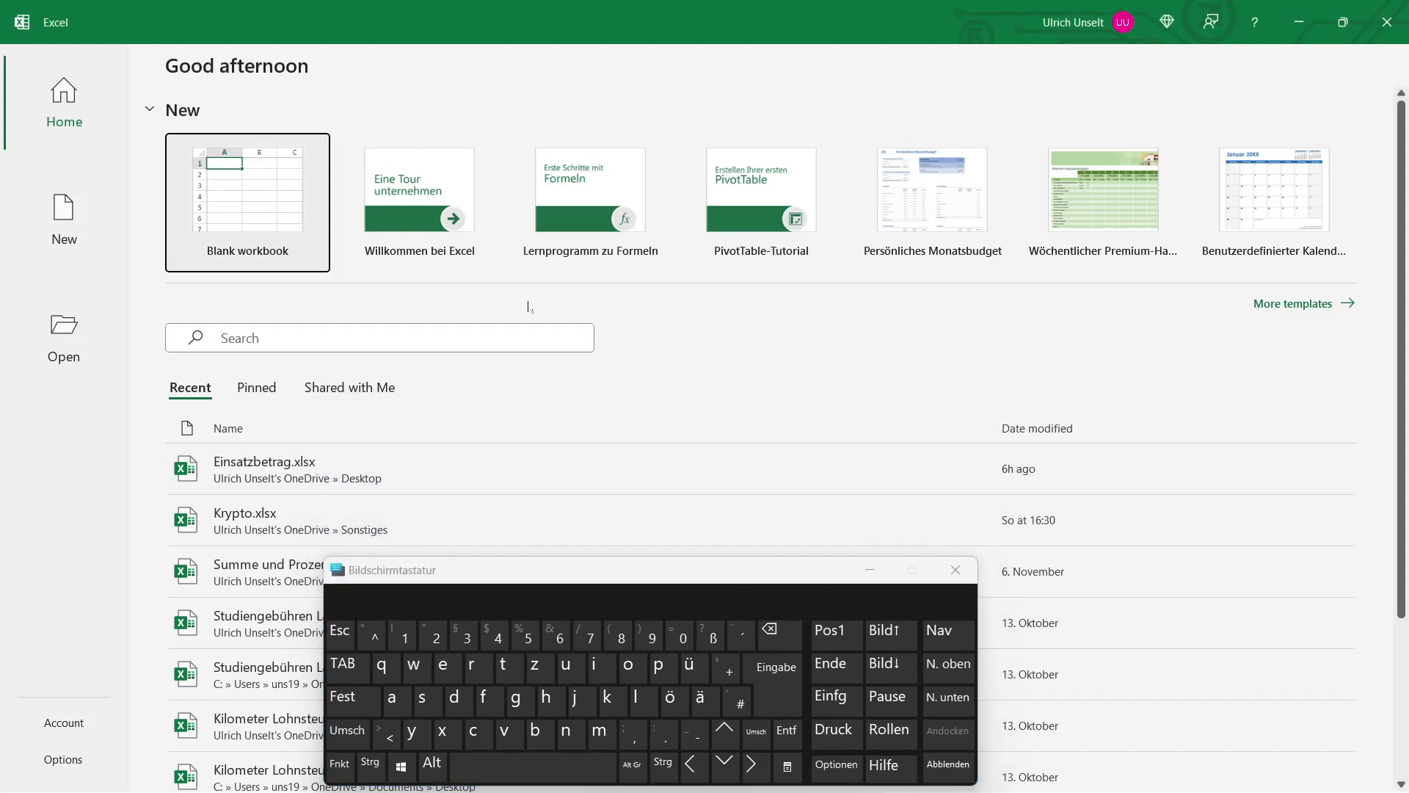
{"action": "left_click", "coordinate": [293, 201]}
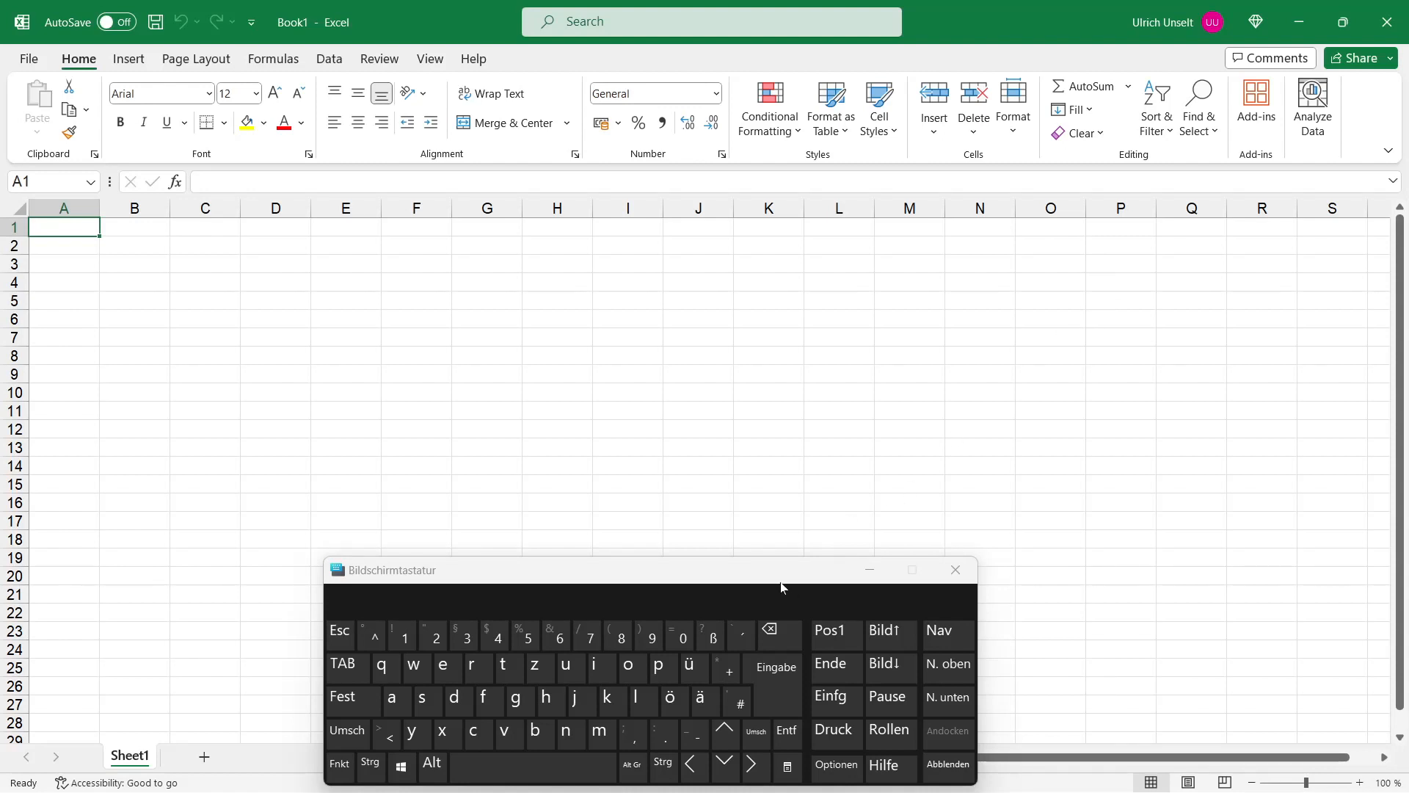
{"action": "left_click_drag", "start_coordinate": [781, 583], "coordinate": [1066, 569]}
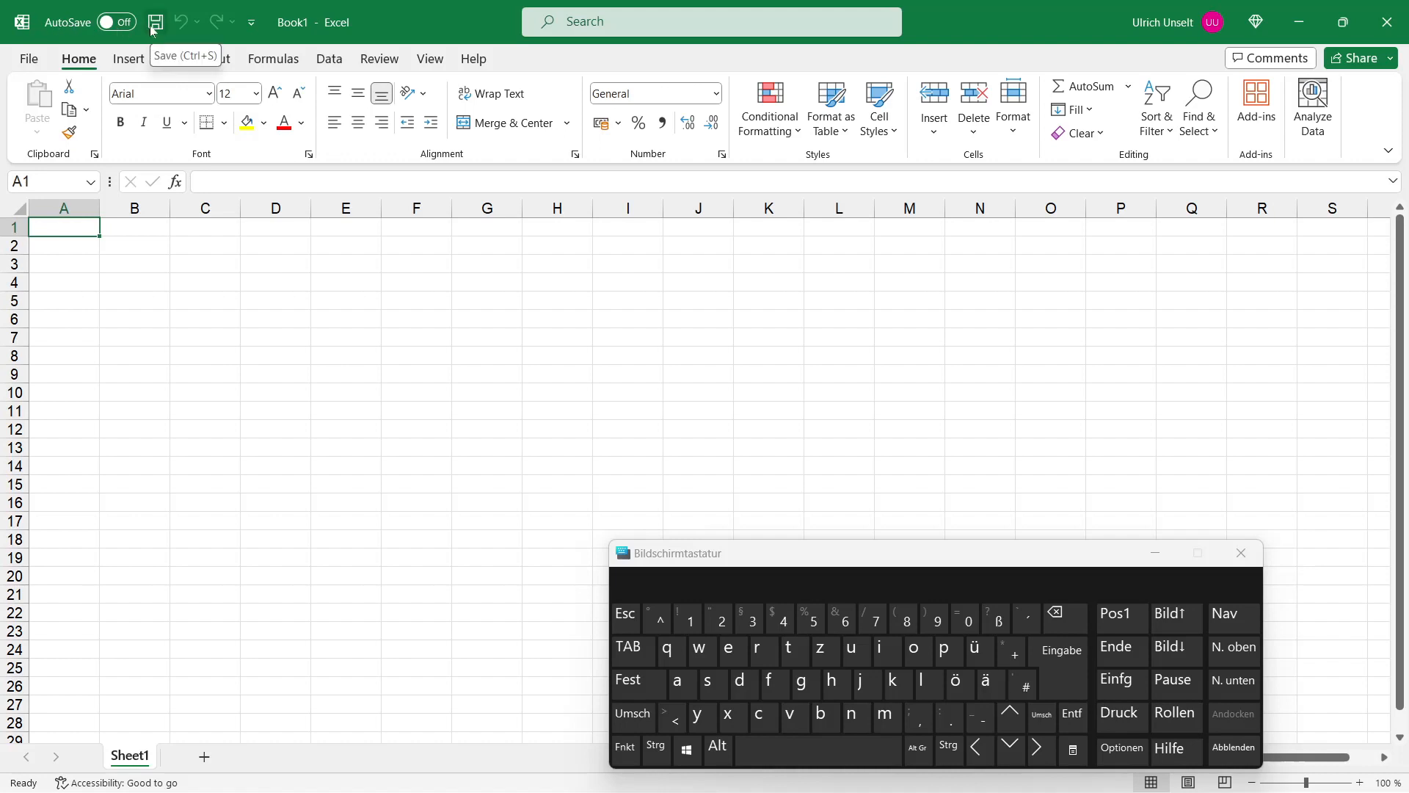
{"action": "left_click", "coordinate": [251, 28]}
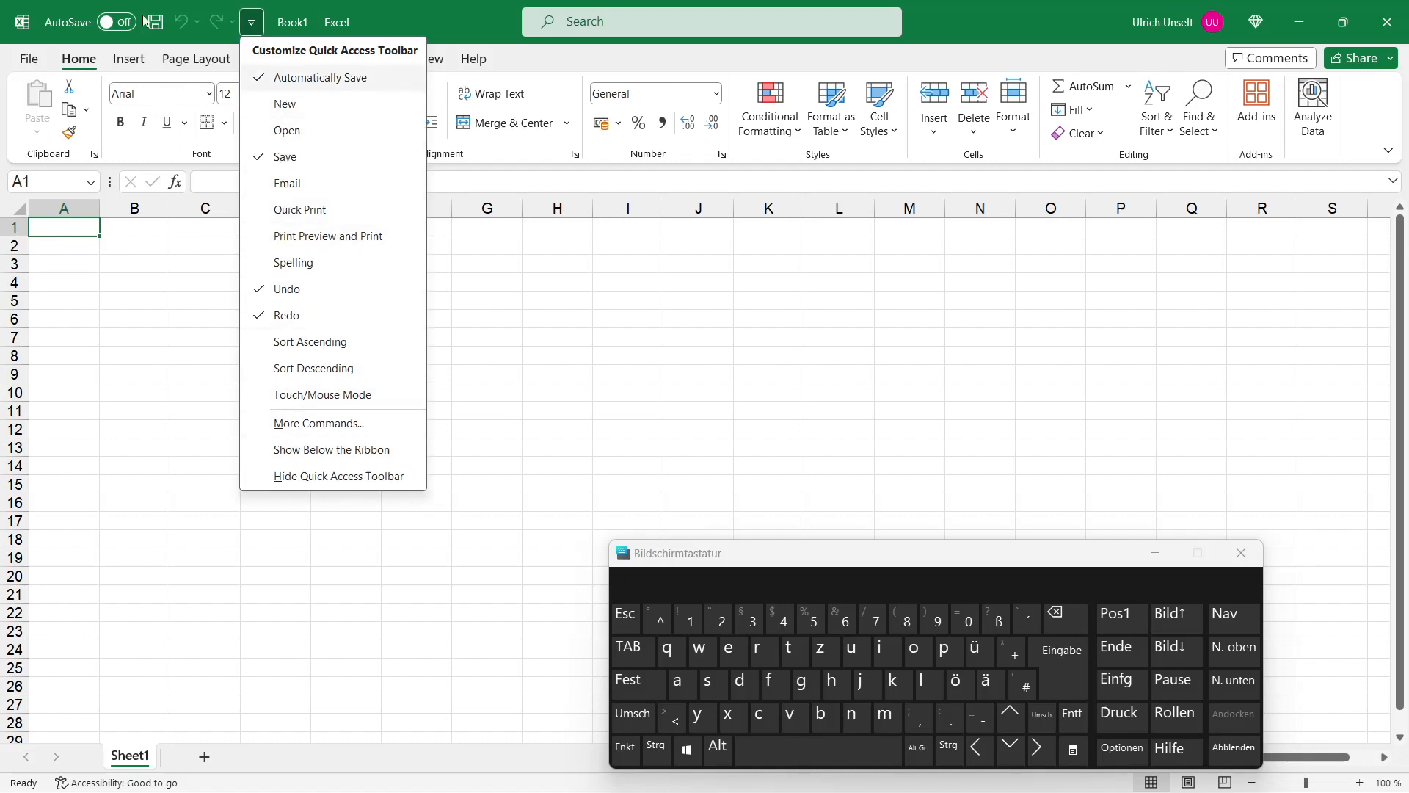
{"action": "left_click", "coordinate": [251, 28]}
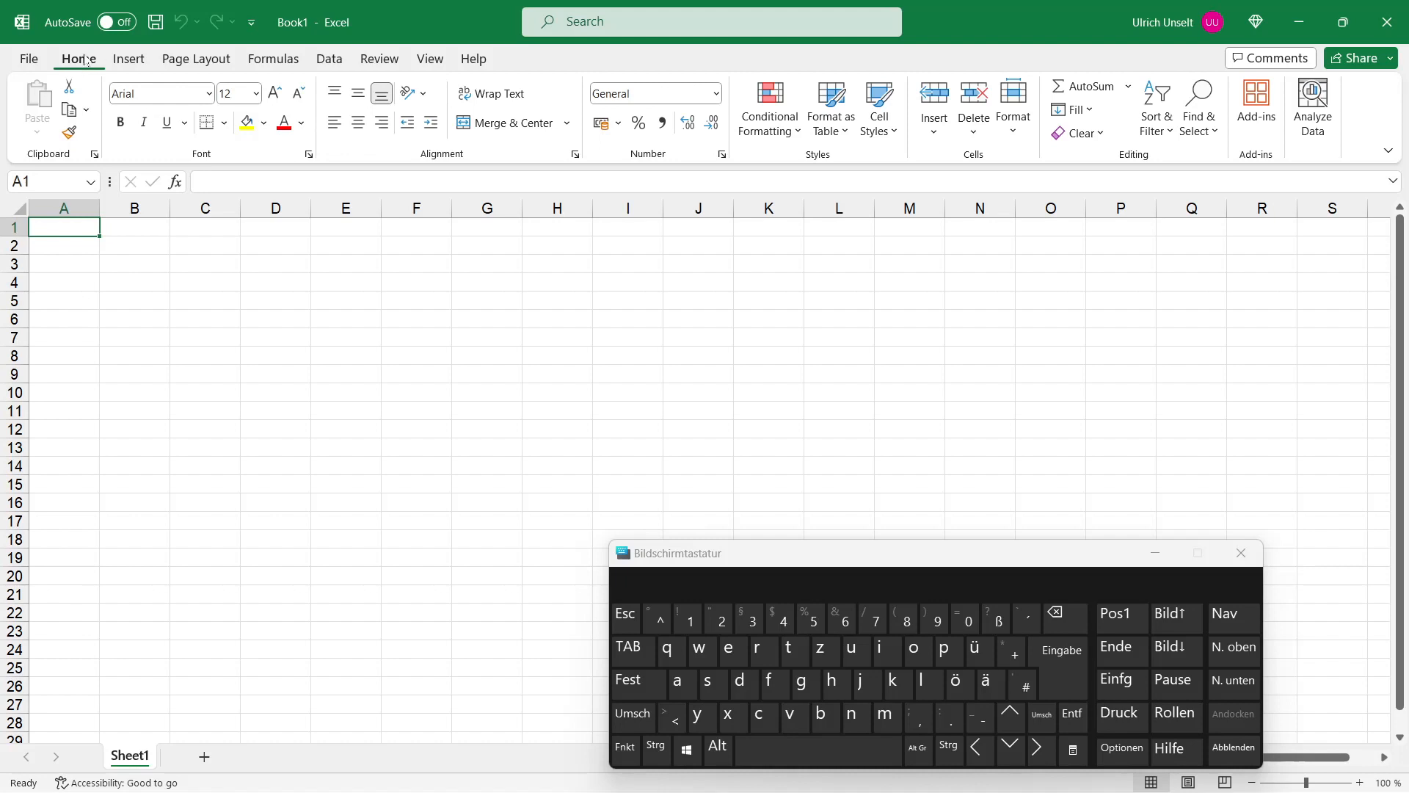
{"action": "left_click", "coordinate": [129, 59]}
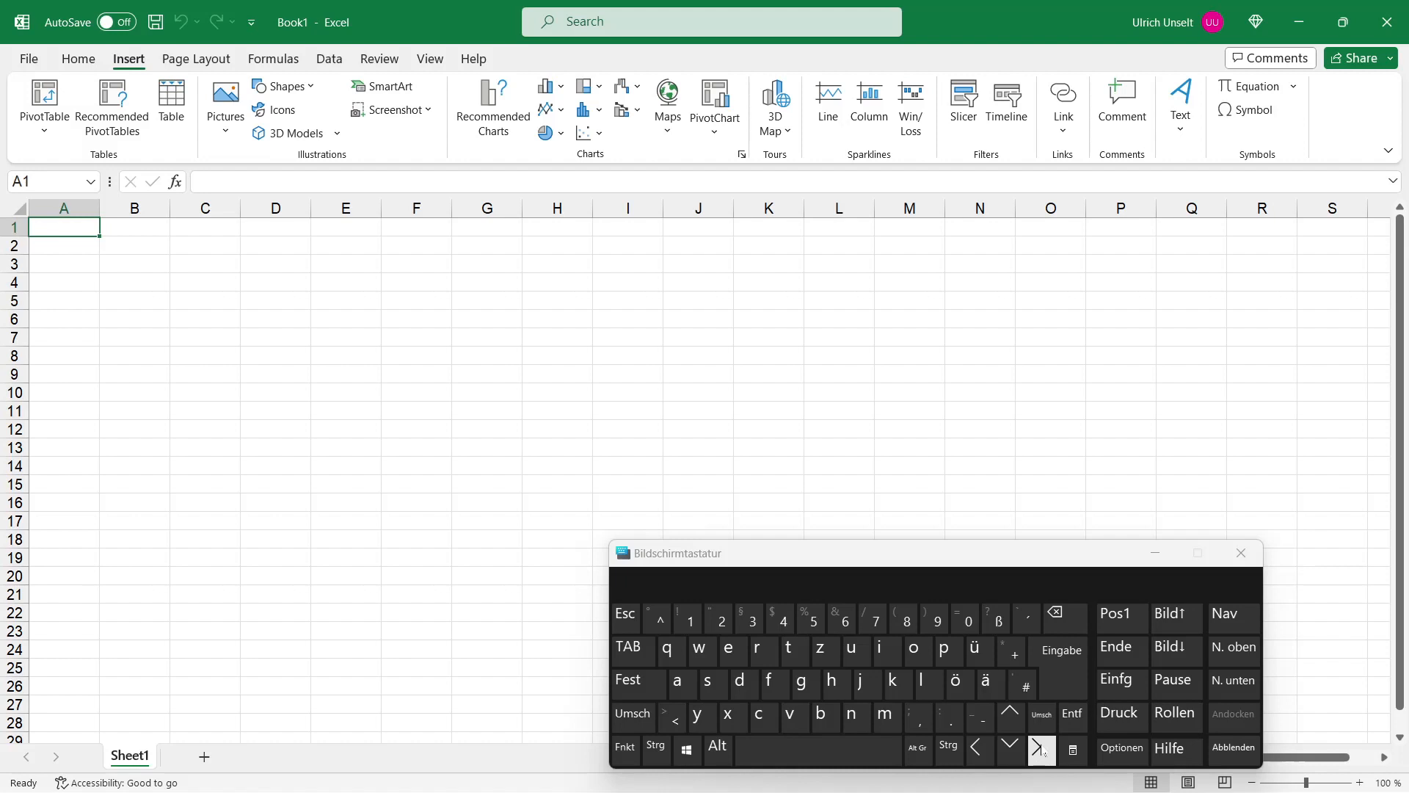
Step: Move the active cell along row 1 to E1, select column G, and return to cell A1
{"action": "left_click", "coordinate": [1041, 750]}
{"action": "left_click", "coordinate": [1041, 750]}
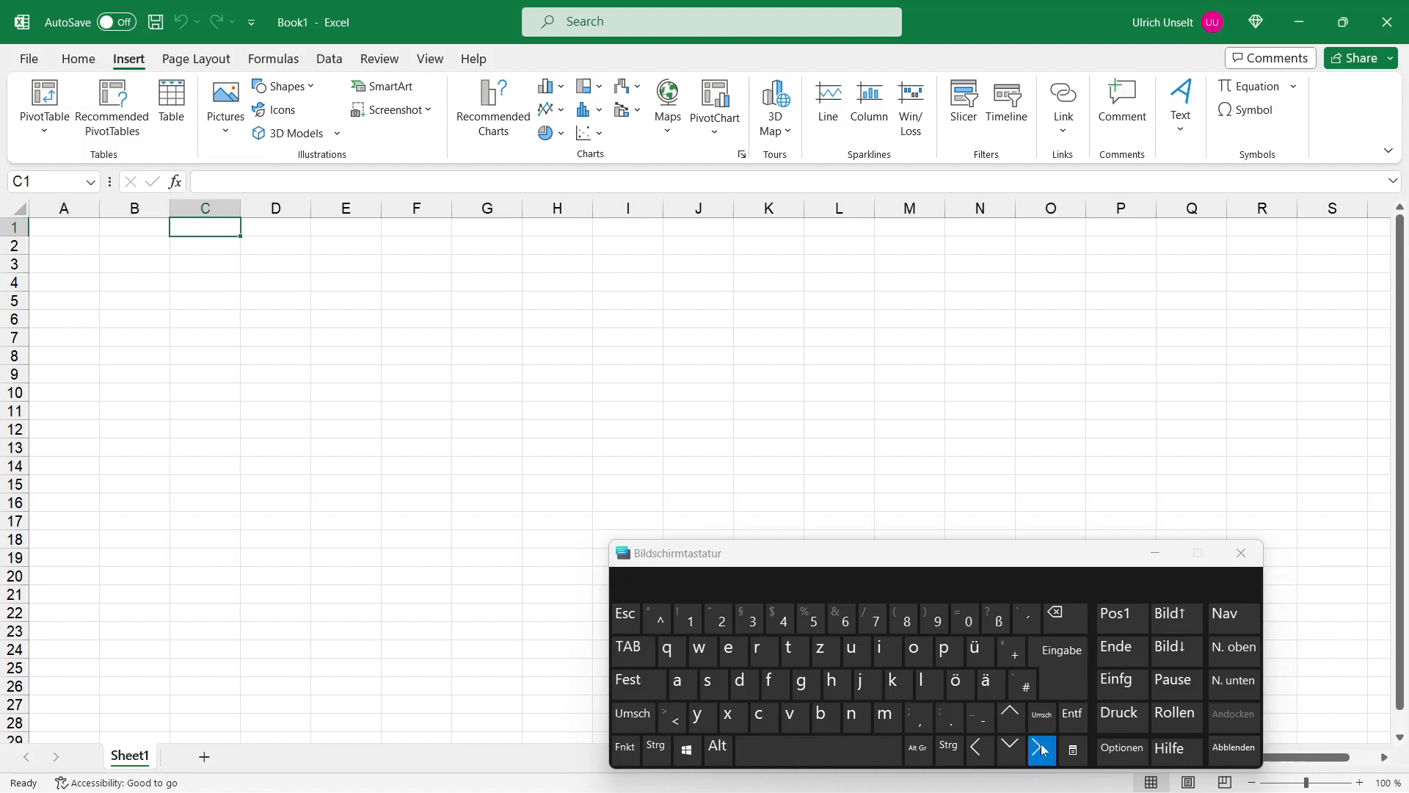
{"action": "left_click", "coordinate": [1040, 750]}
{"action": "left_click", "coordinate": [1041, 750]}
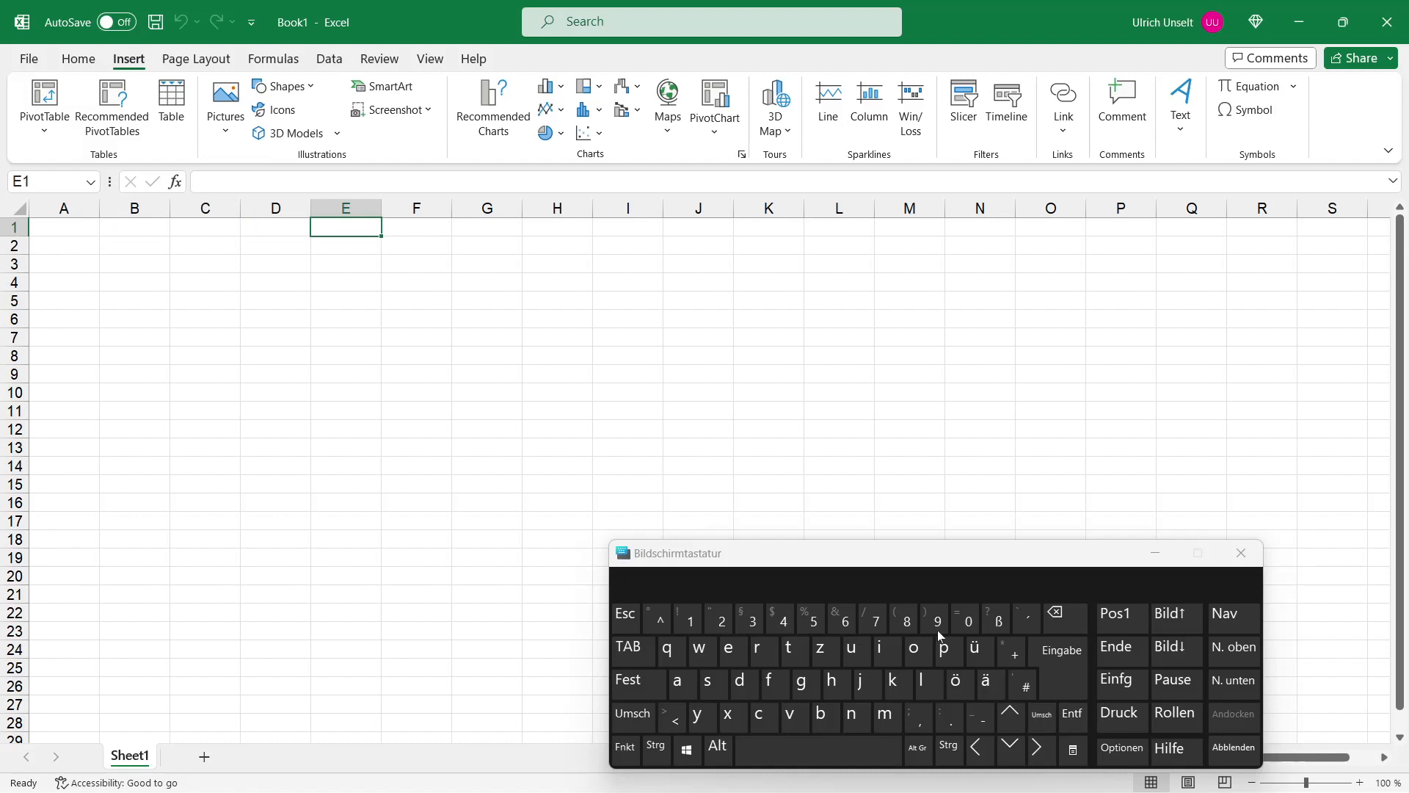
{"action": "left_click", "coordinate": [435, 209]}
{"action": "left_click", "coordinate": [473, 209]}
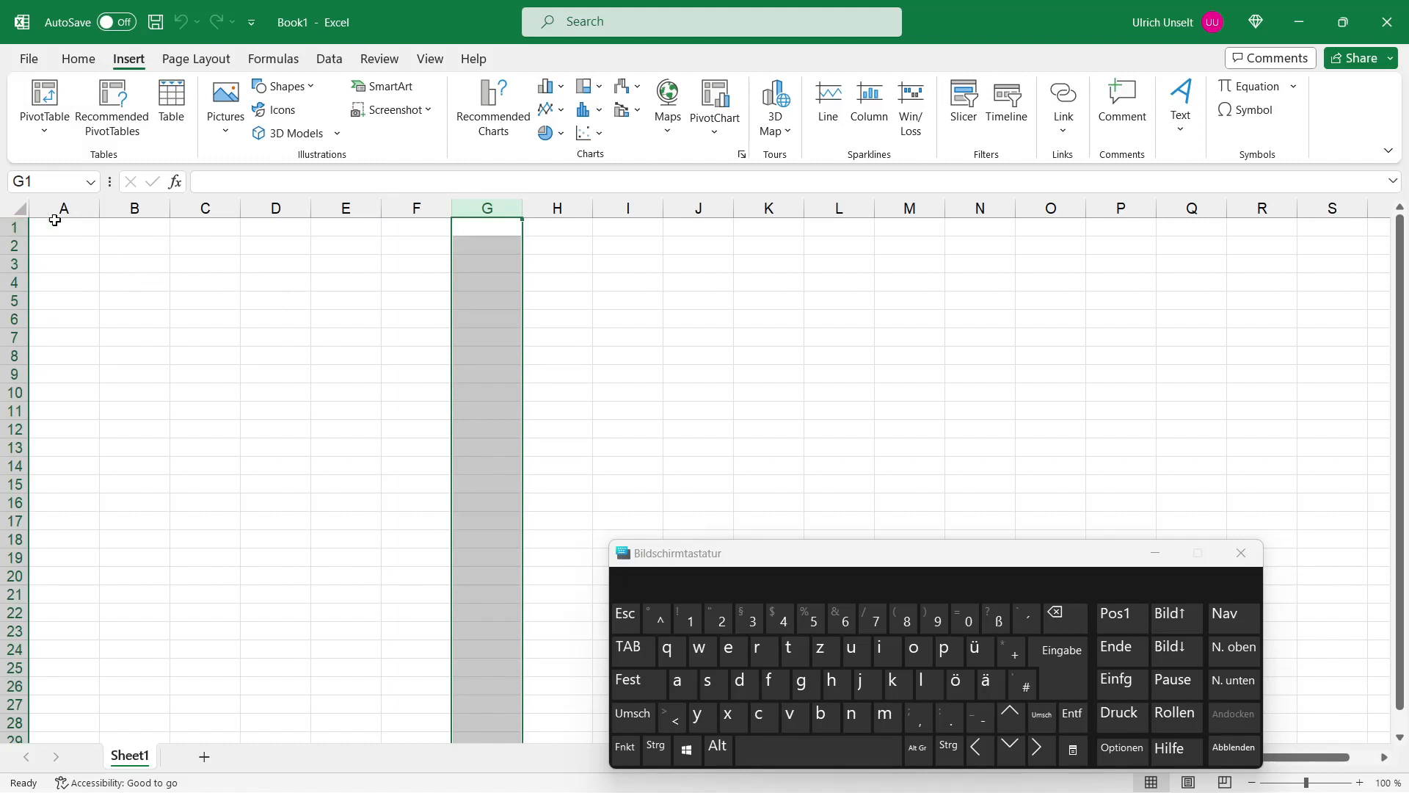
{"action": "left_click", "coordinate": [88, 229]}
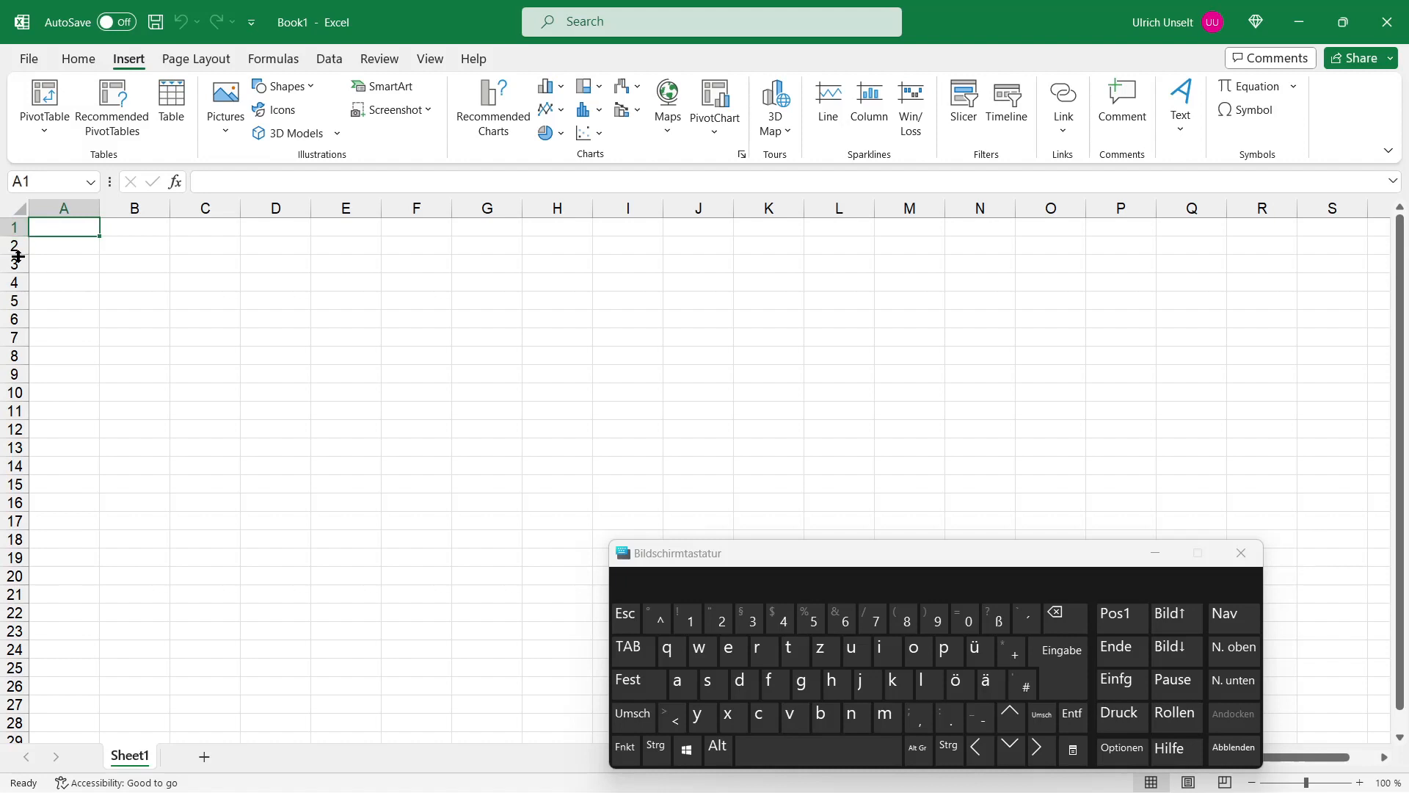
Step: Move the active cell down column A, select row 2, then select cells A1 and G3
{"action": "left_click", "coordinate": [1011, 749]}
{"action": "left_click", "coordinate": [1010, 749]}
{"action": "left_click", "coordinate": [1010, 749]}
{"action": "left_click", "coordinate": [1010, 727]}
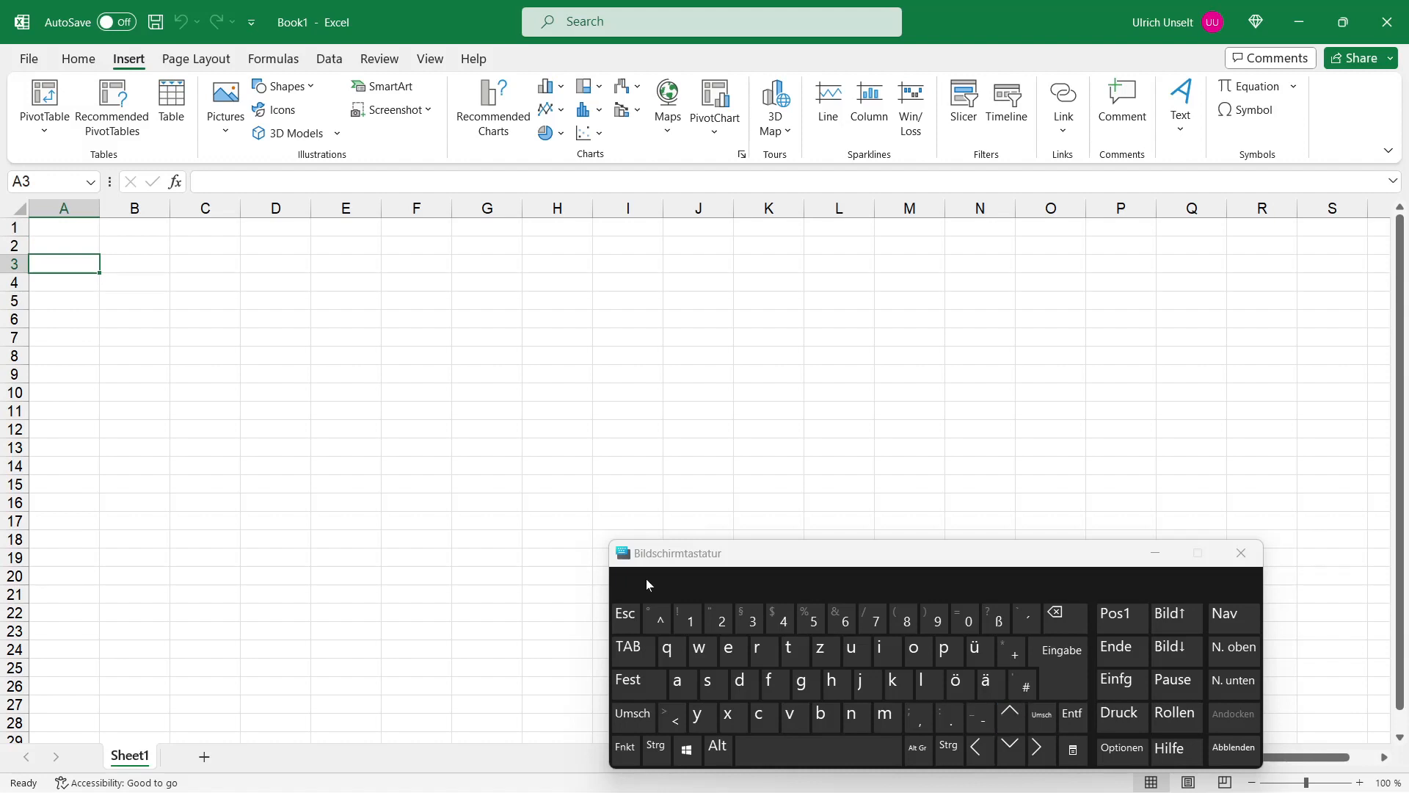
{"action": "left_click", "coordinate": [14, 246]}
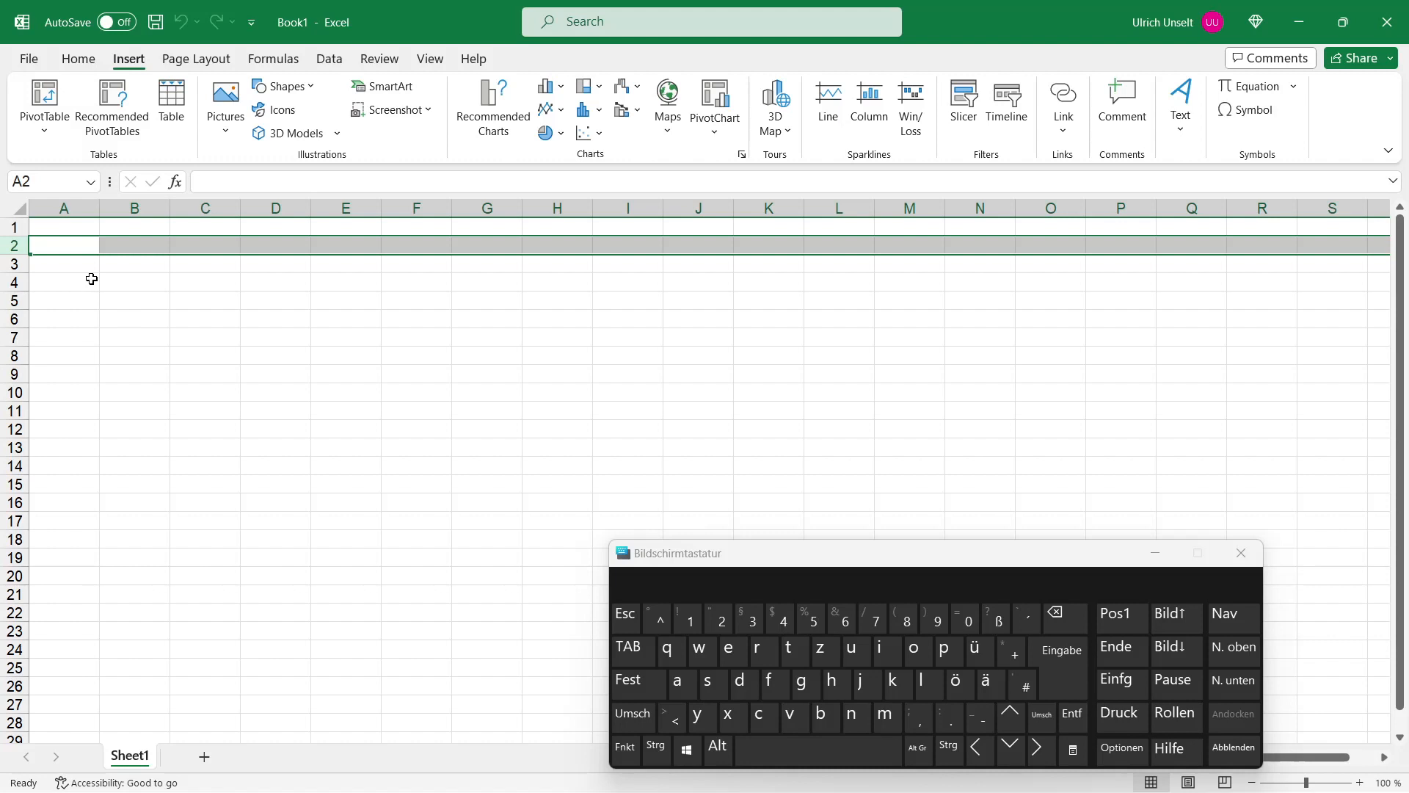
{"action": "left_click", "coordinate": [71, 228]}
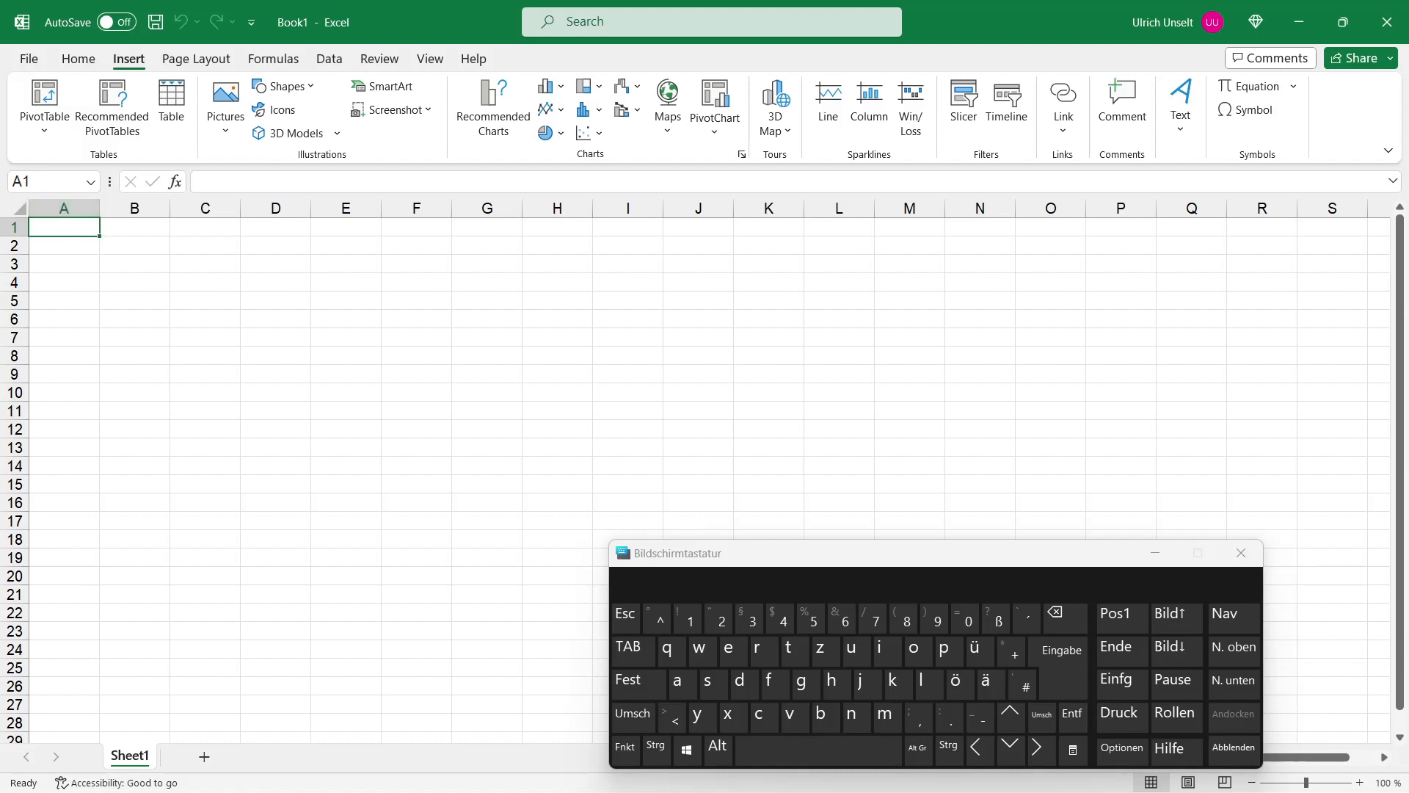
{"action": "left_click", "coordinate": [490, 267]}
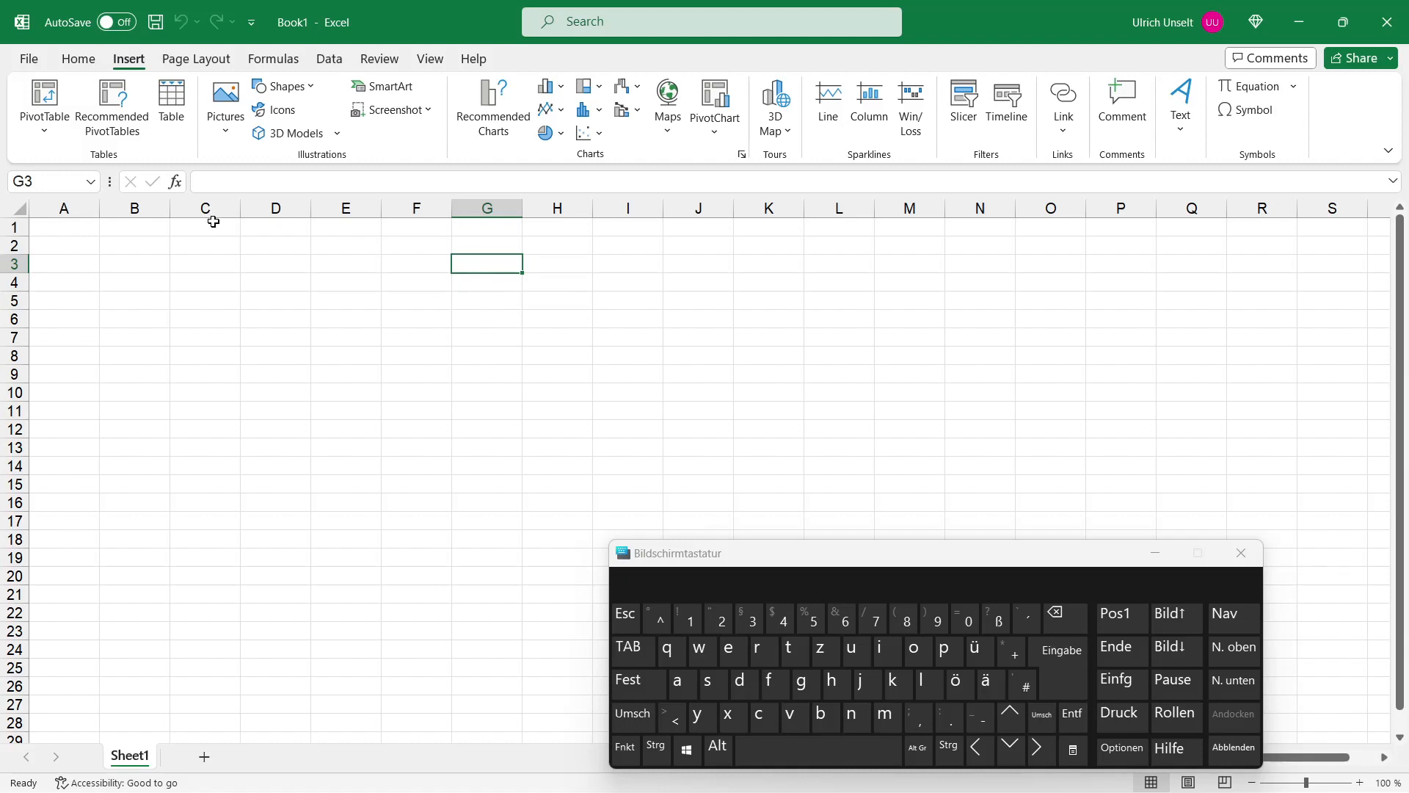
{"action": "left_click", "coordinate": [51, 182]}
Step: Rename the sheet Sheet3 to Sales
{"action": "mouse_move", "coordinate": [416, 791]}
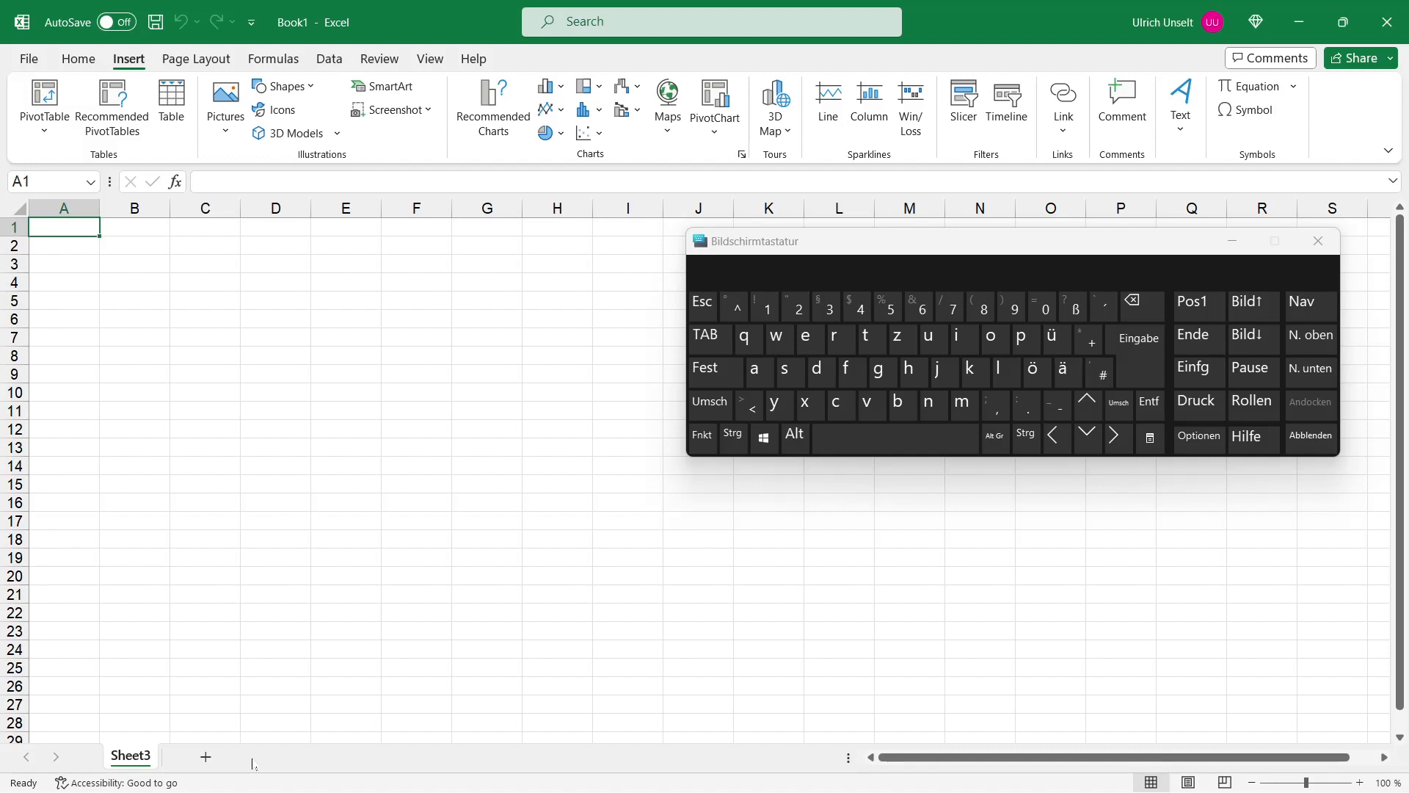
{"action": "right_click", "coordinate": [133, 760]}
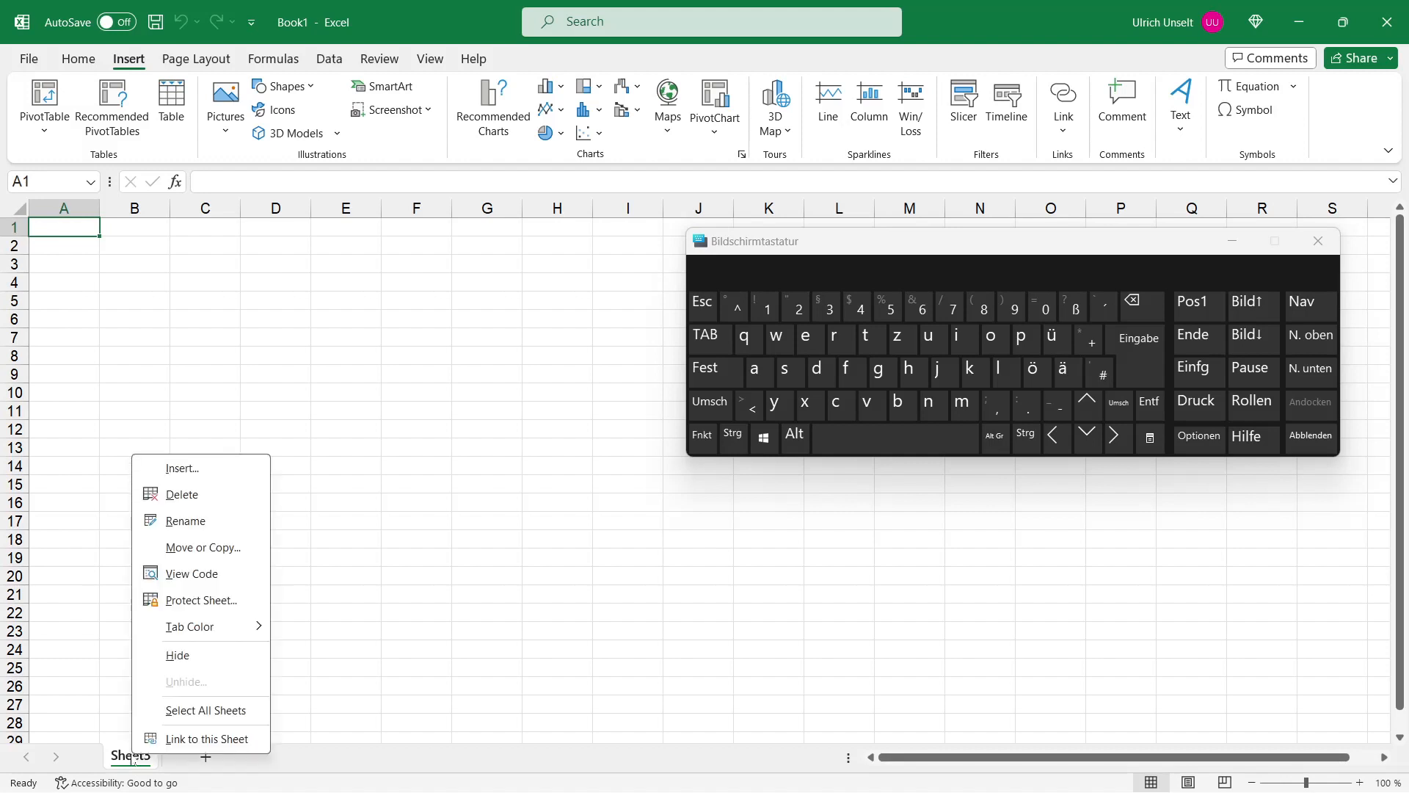
{"action": "left_click", "coordinate": [189, 523]}
{"action": "type", "text": "Sales"}
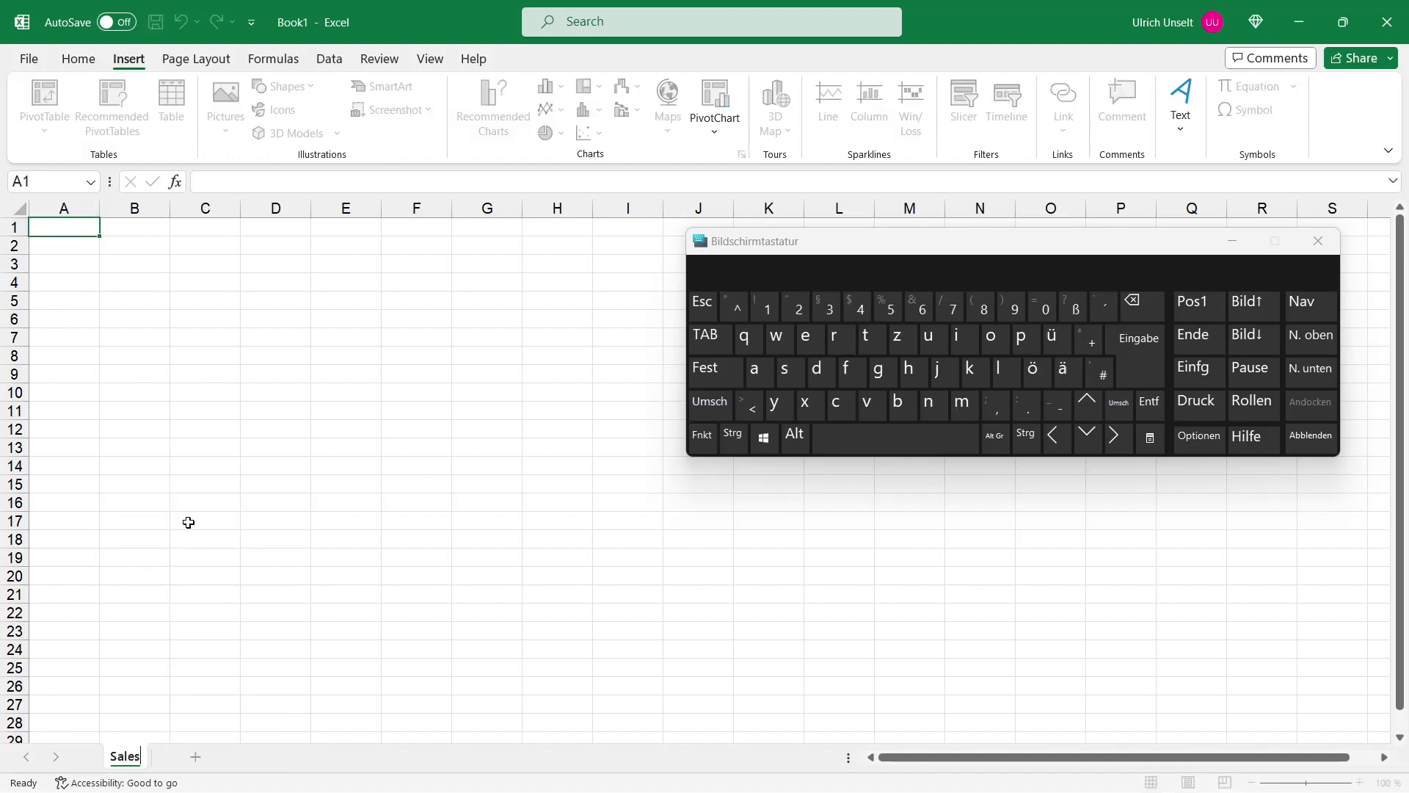
{"action": "key", "text": "Return"}
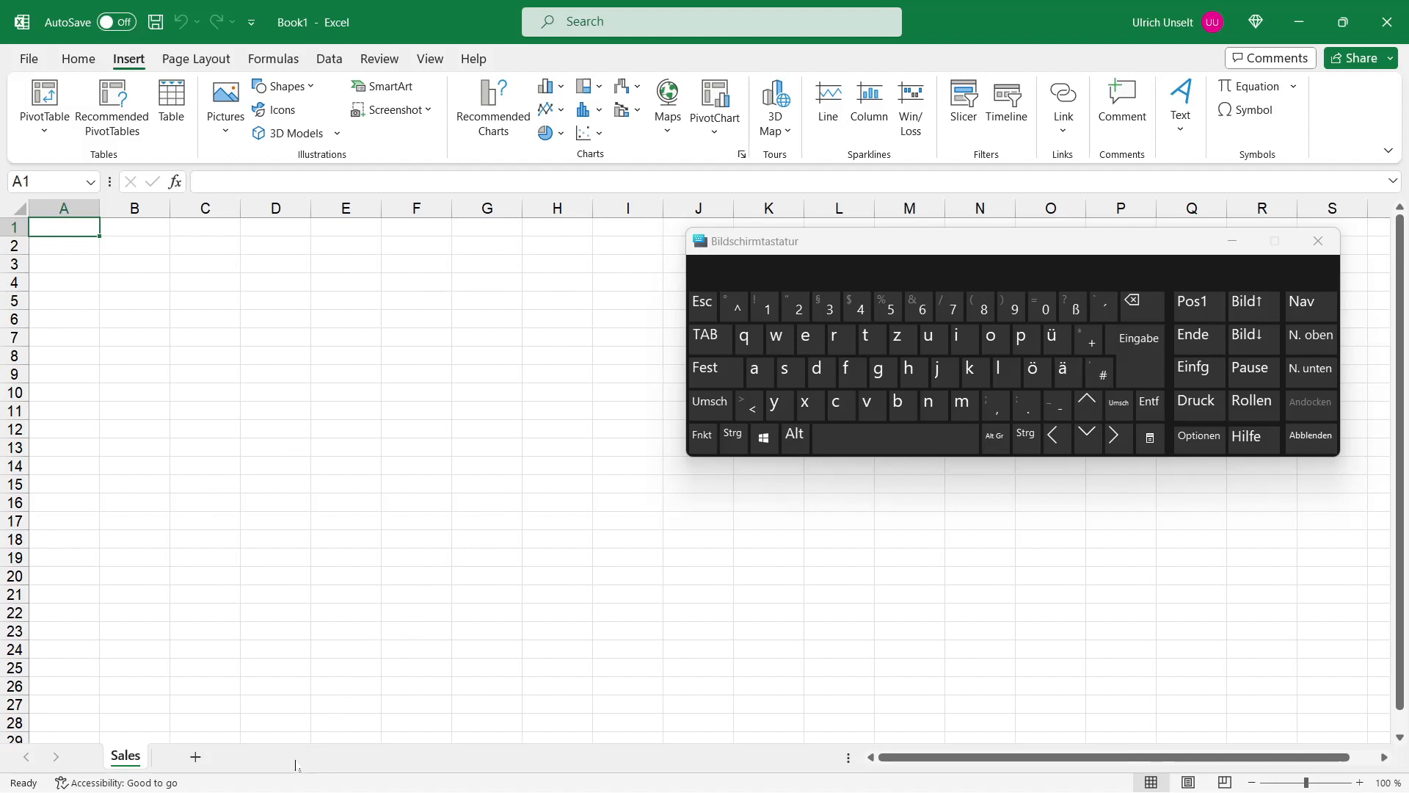
Step: Add a new sheet and rename it Worksheet
{"action": "left_click", "coordinate": [195, 757]}
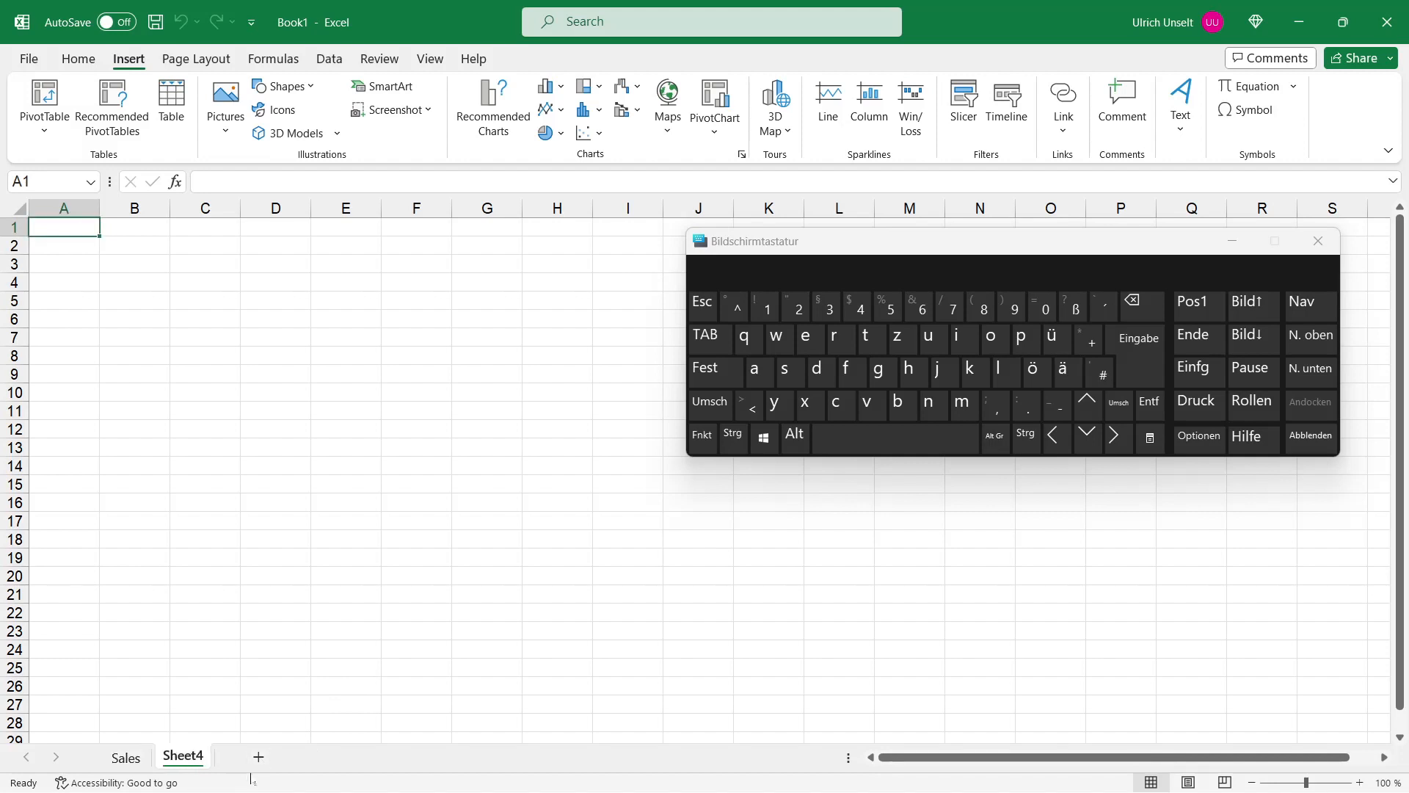
{"action": "right_click", "coordinate": [183, 763]}
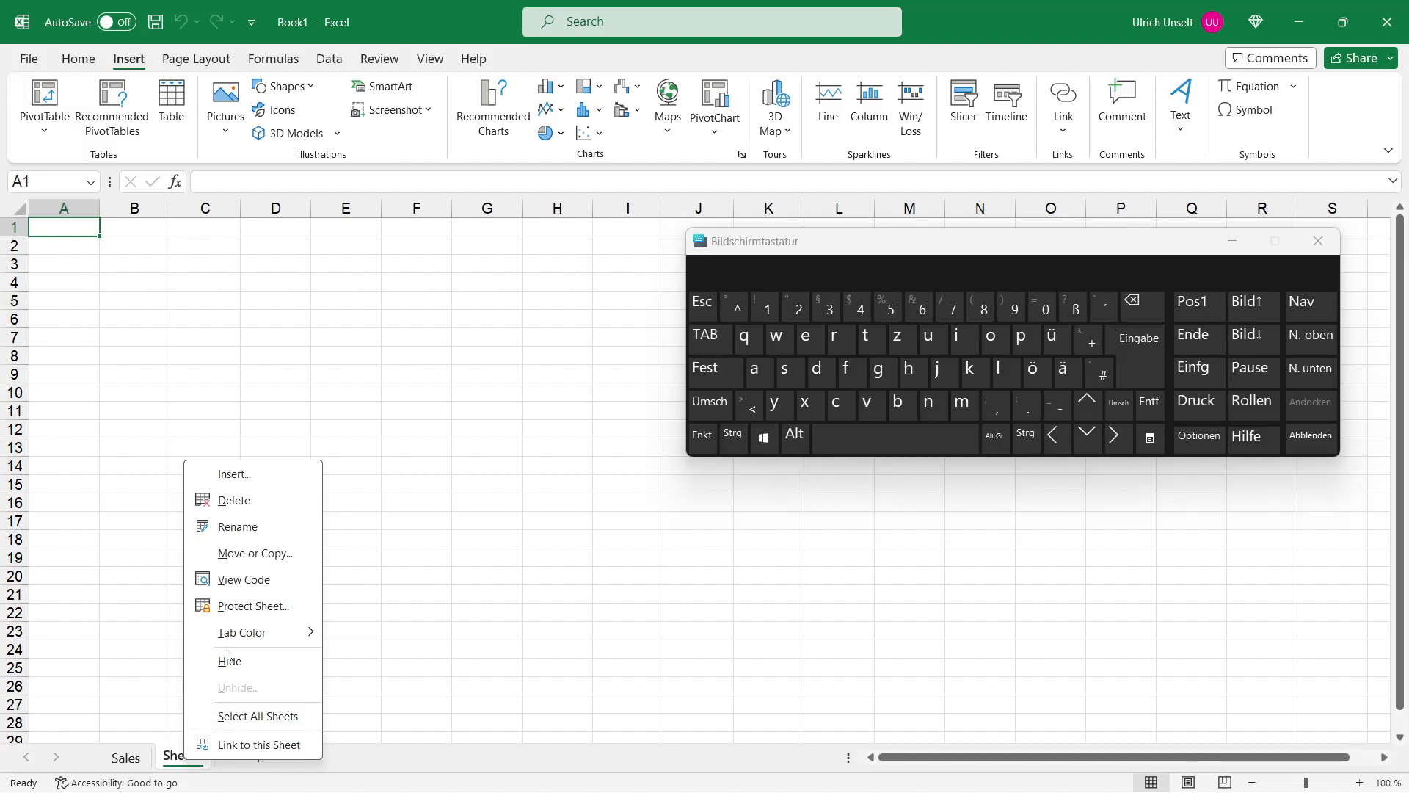
{"action": "left_click", "coordinate": [237, 526]}
{"action": "type", "text": "Worksheet"}
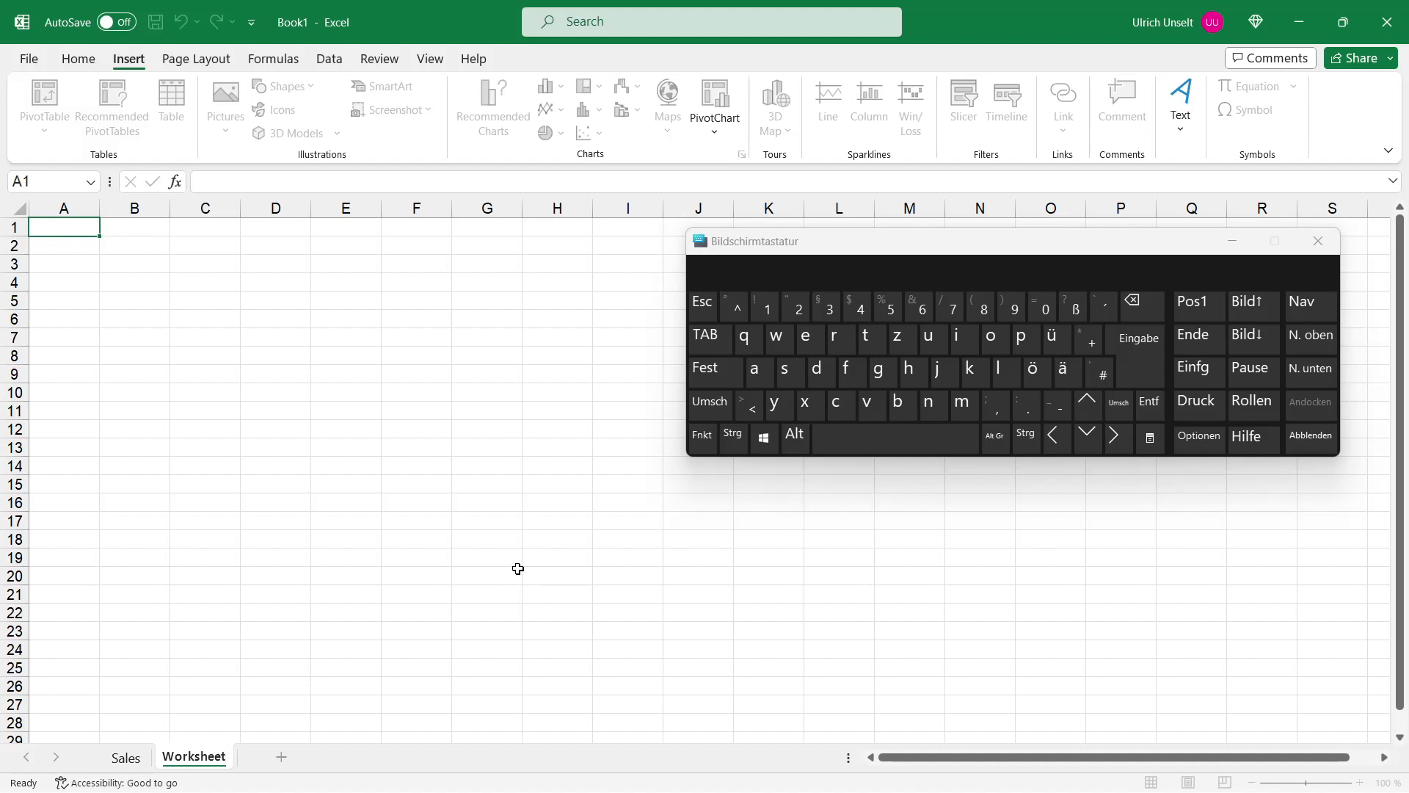
{"action": "key", "text": "Return"}
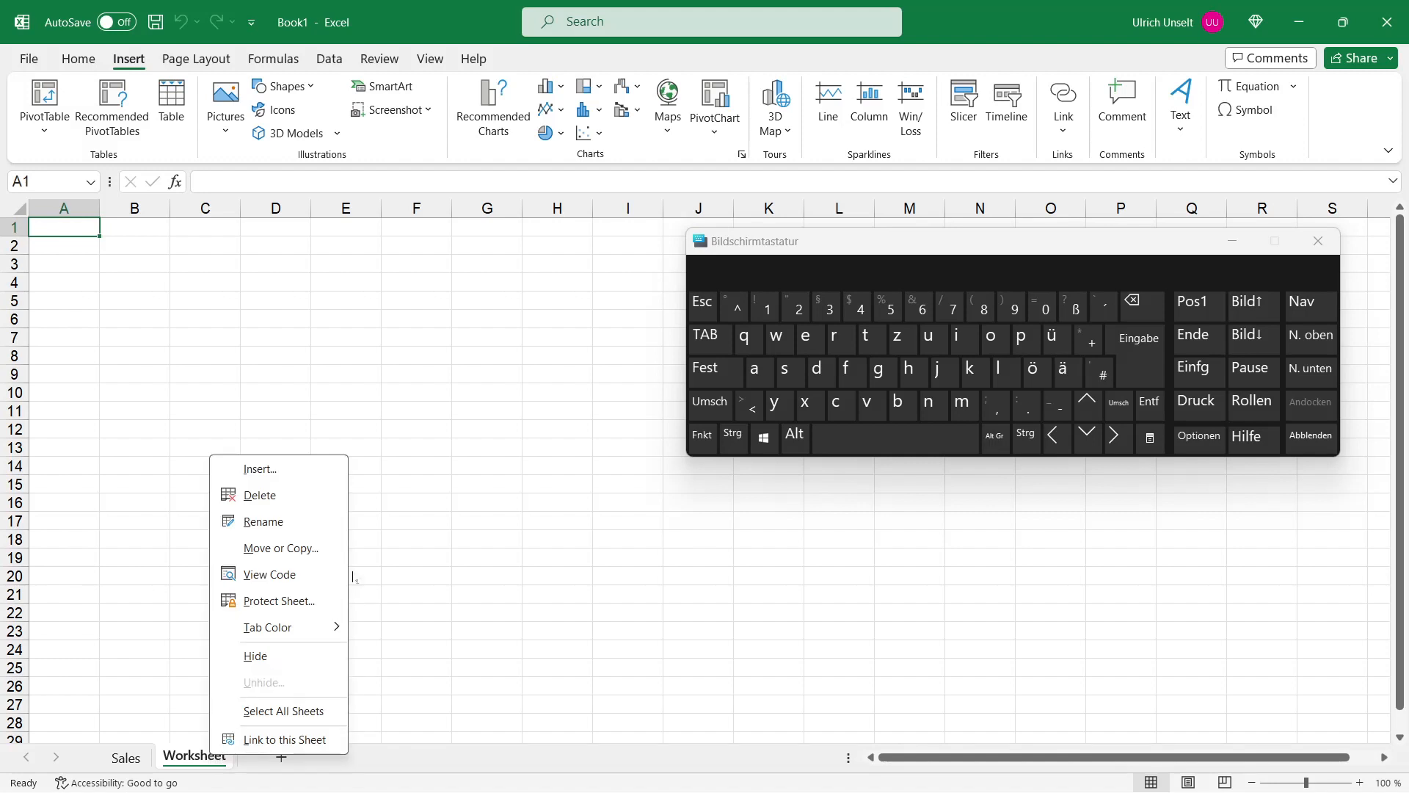
Step: Insert another blank worksheet using the Insert dialog's Worksheet option
{"action": "left_click", "coordinate": [288, 479]}
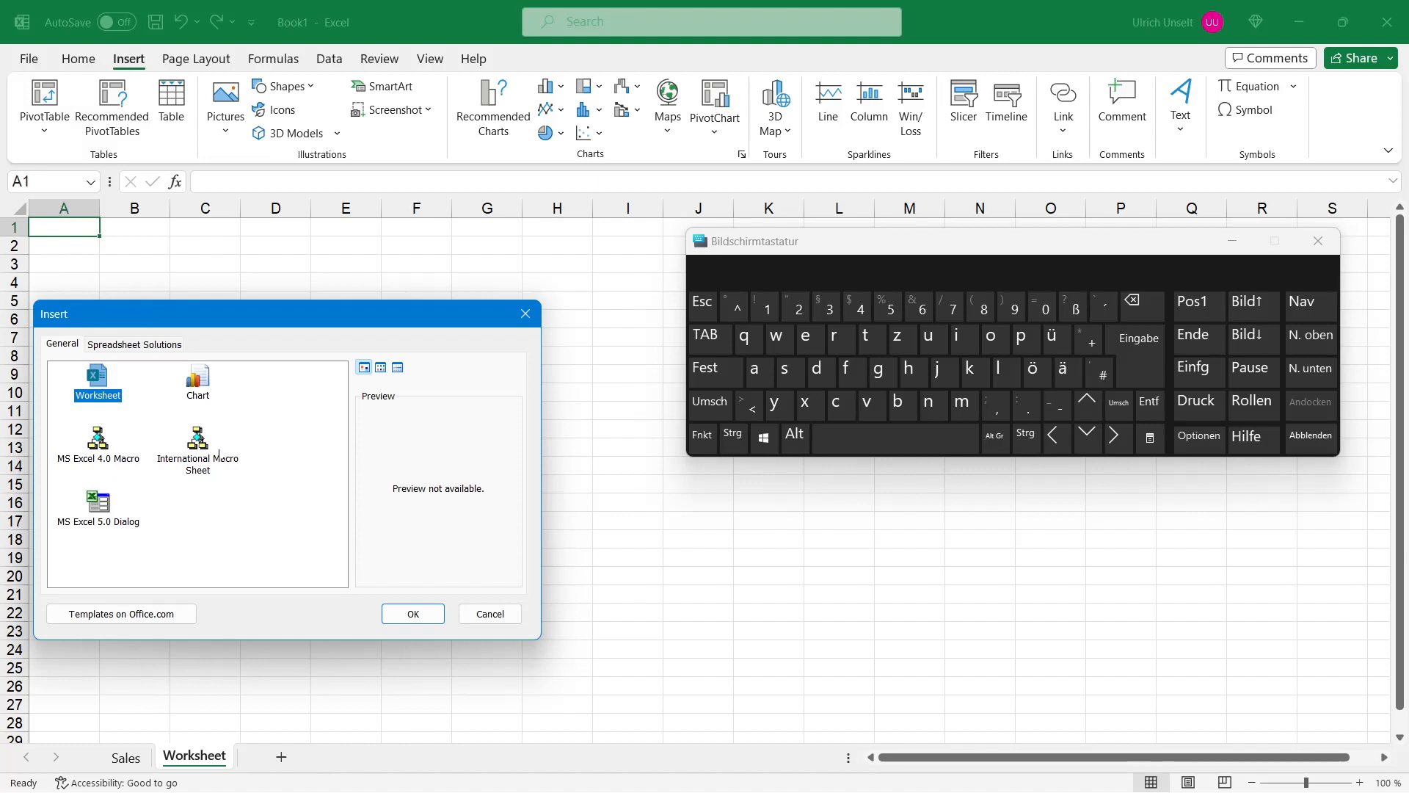
{"action": "left_click", "coordinate": [405, 620]}
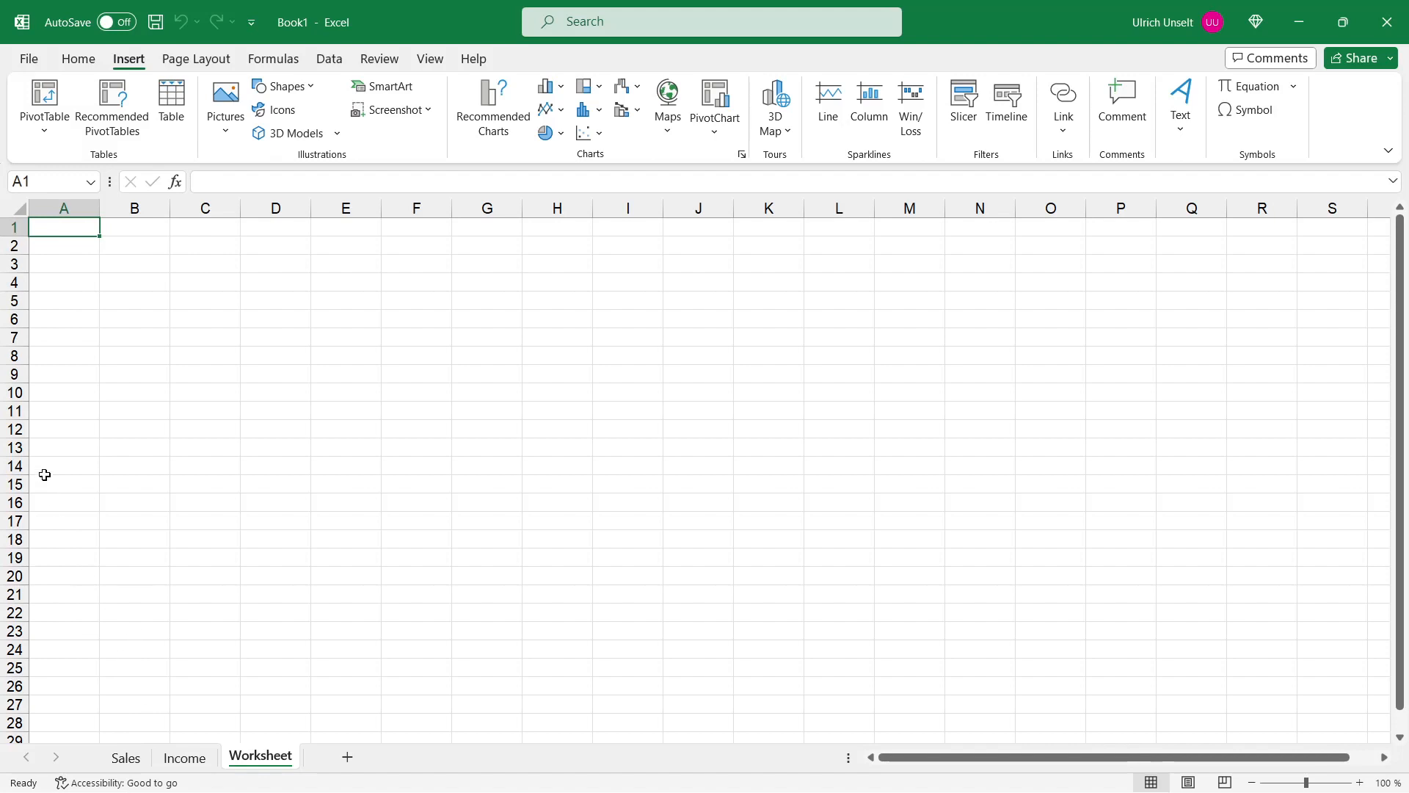
Step: Change the number of sheets included in new workbooks in the Excel Options general settings
{"action": "left_click", "coordinate": [27, 60]}
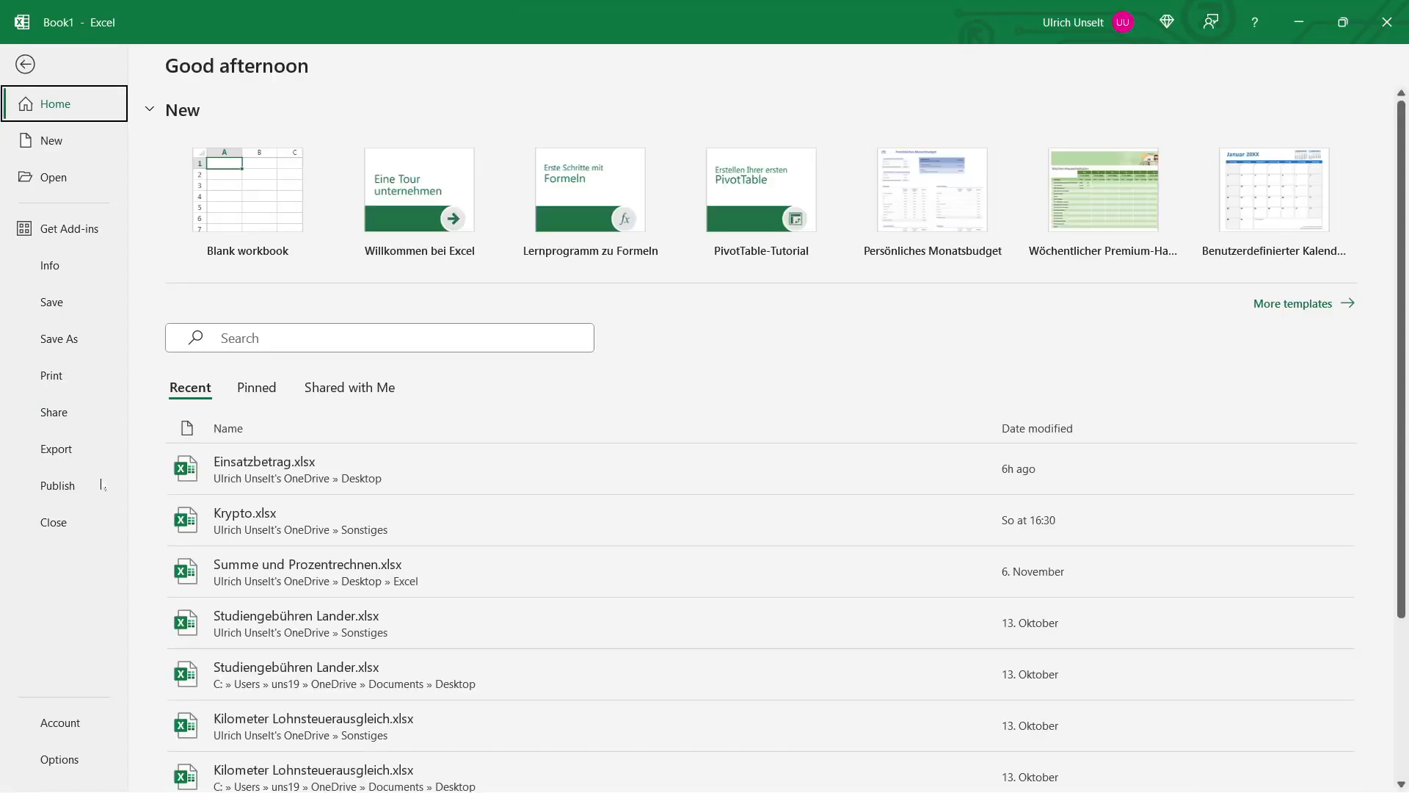
{"action": "left_click", "coordinate": [59, 759]}
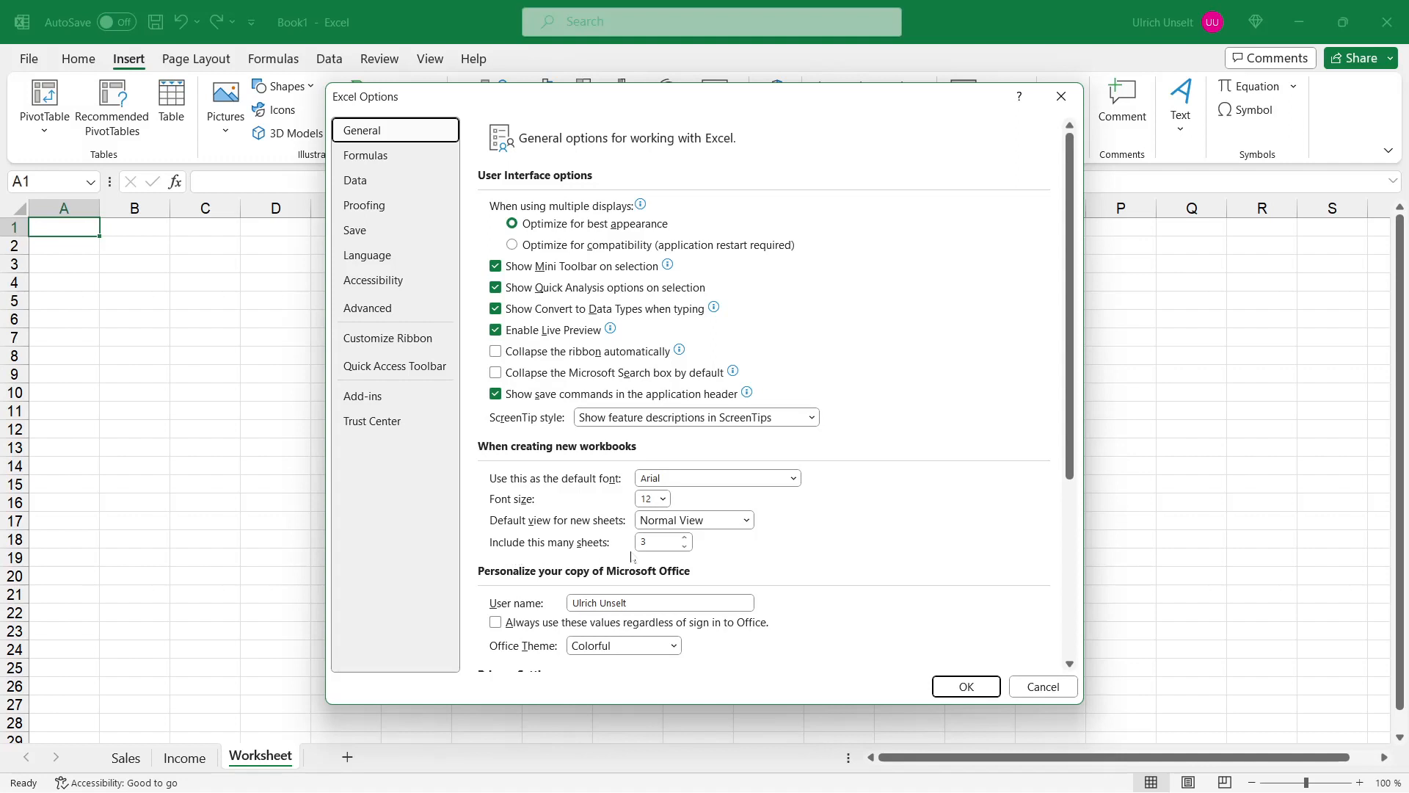
{"action": "left_click", "coordinate": [685, 548]}
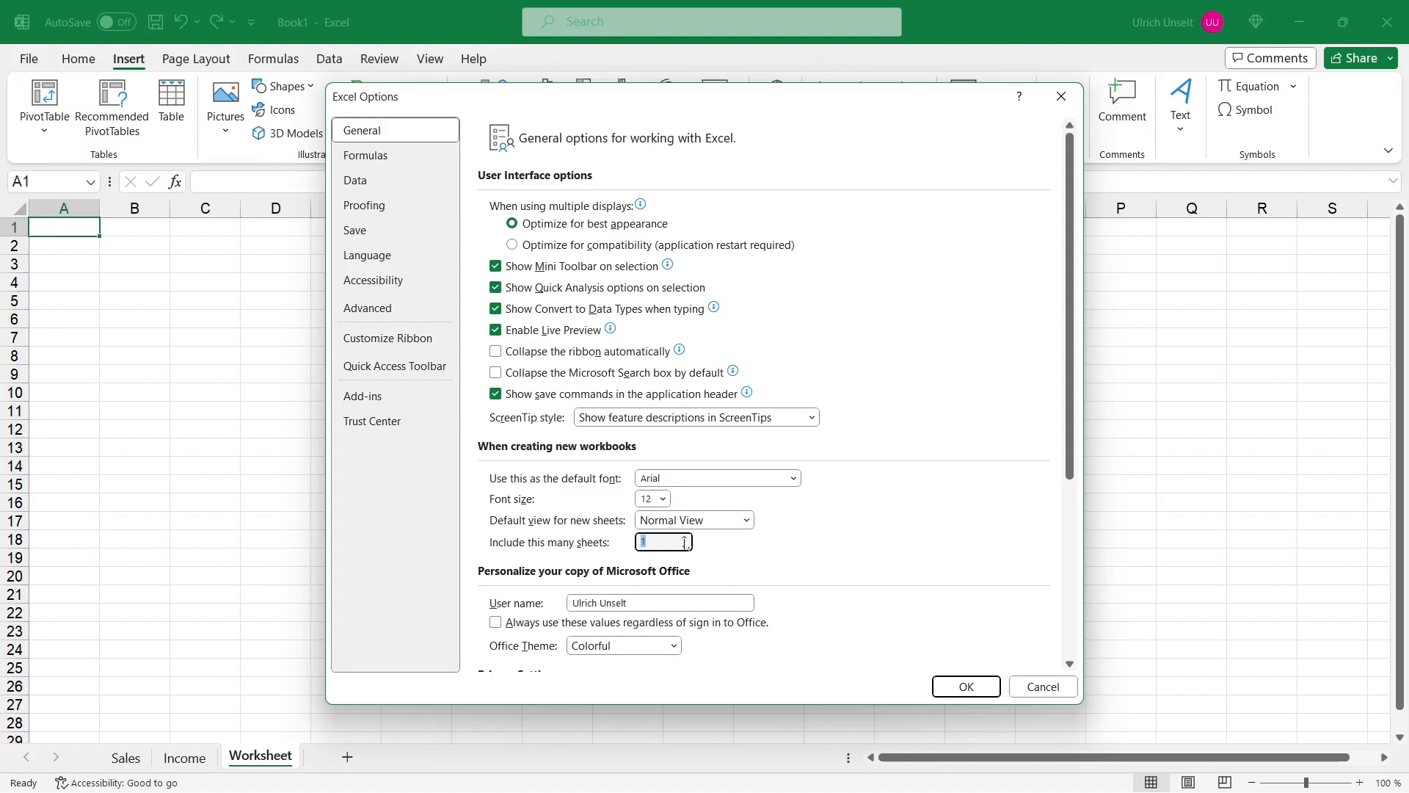
{"action": "left_click", "coordinate": [685, 539]}
{"action": "left_click", "coordinate": [685, 539]}
{"action": "left_click", "coordinate": [685, 538]}
{"action": "left_click", "coordinate": [966, 687]}
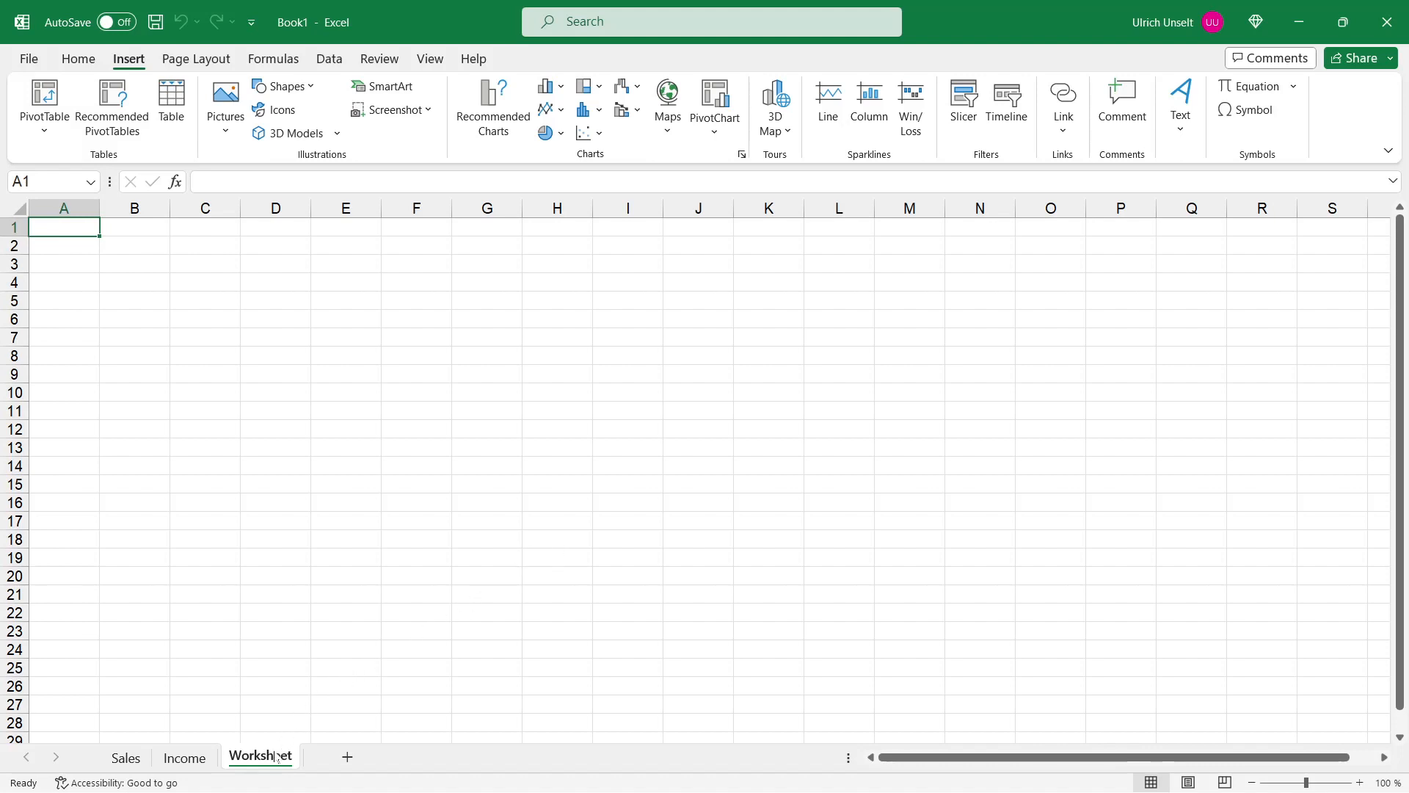
Step: Delete the Worksheet sheet
{"action": "mouse_move", "coordinate": [277, 756]}
{"action": "left_mouse_down"}
{"action": "mouse_move", "coordinate": [152, 759]}
{"action": "mouse_move", "coordinate": [271, 760]}
{"action": "left_mouse_up"}
{"action": "right_click", "coordinate": [275, 760]}
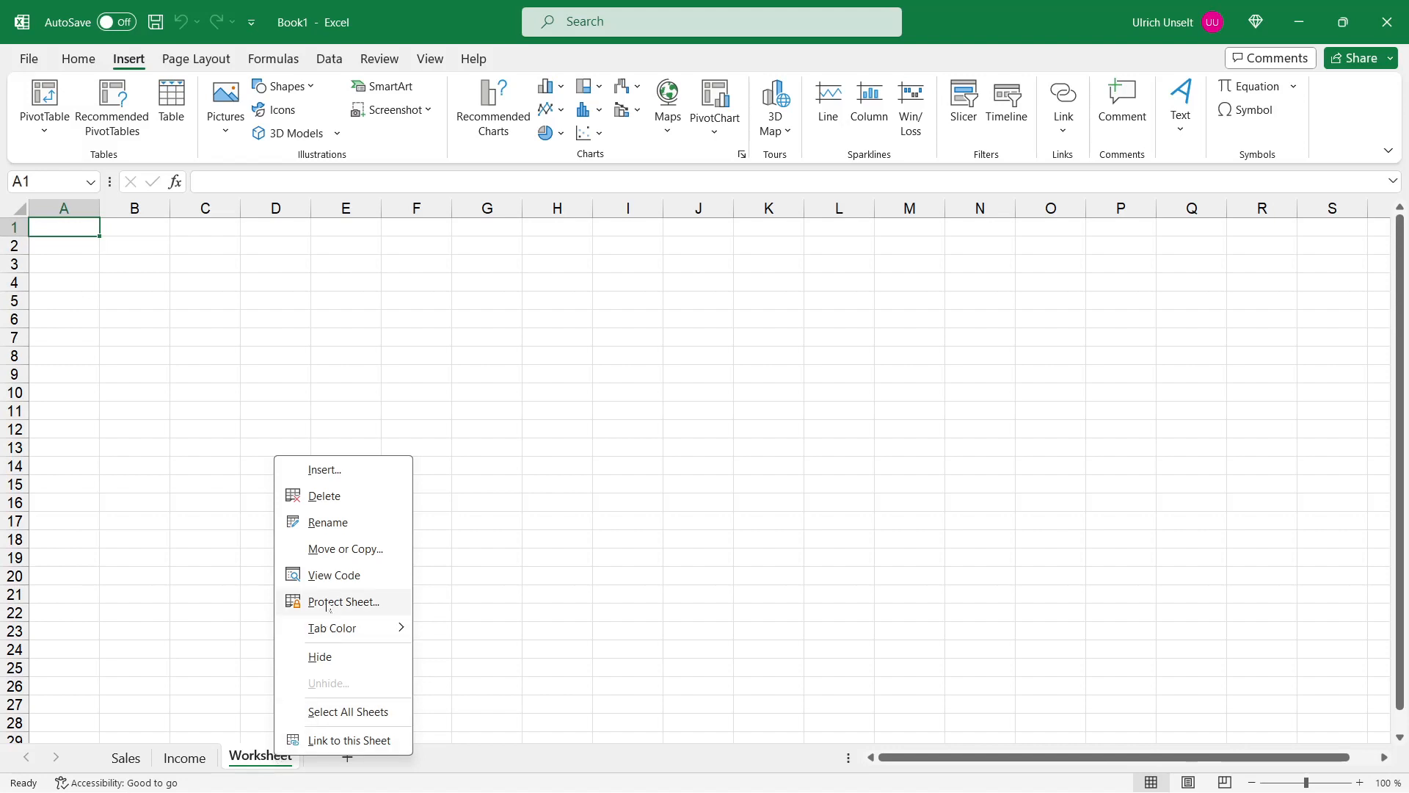
{"action": "left_click", "coordinate": [340, 499]}
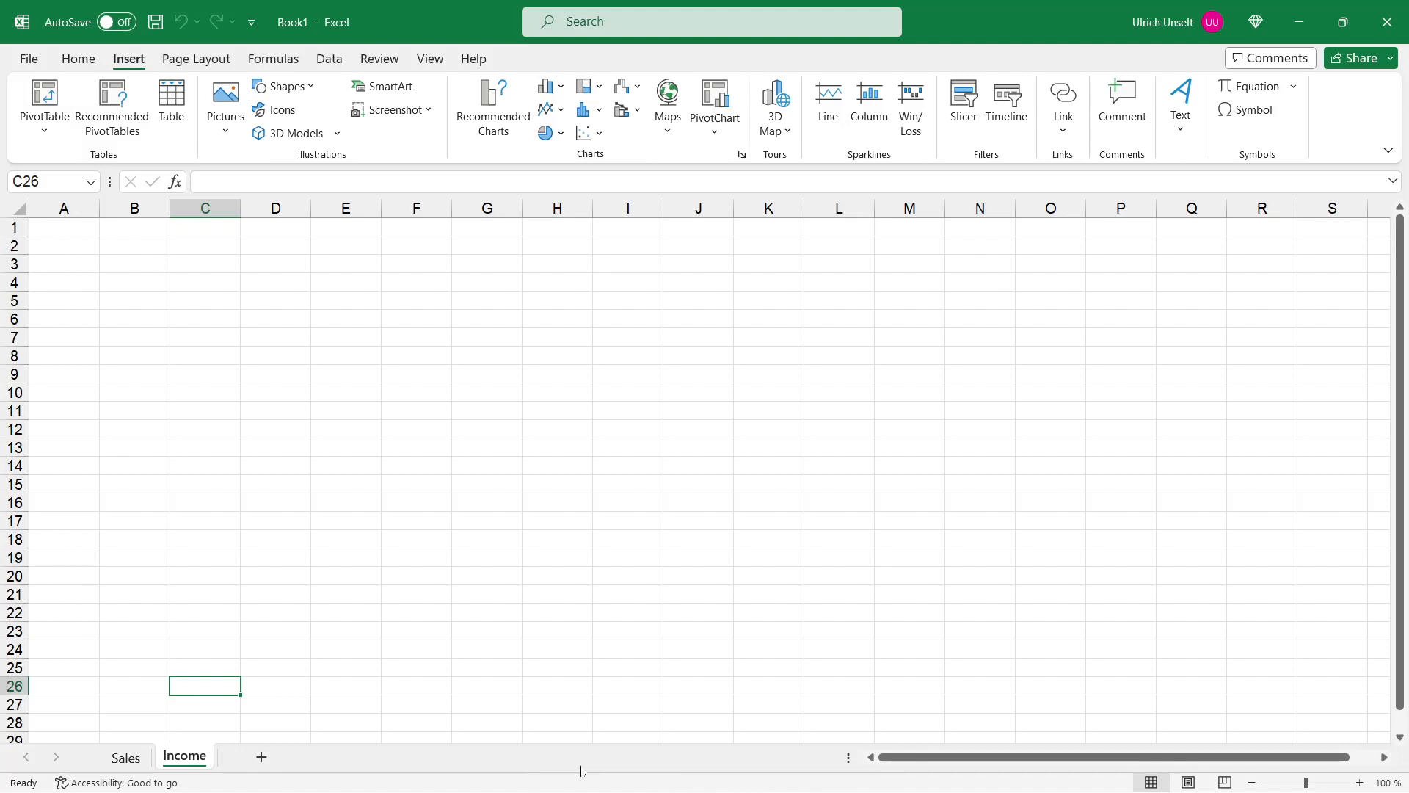
{"action": "left_click", "coordinate": [1399, 738]}
{"action": "left_click", "coordinate": [1399, 739]}
{"action": "left_click", "coordinate": [1399, 739]}
{"action": "left_click", "coordinate": [1400, 739]}
{"action": "left_click", "coordinate": [1400, 739]}
{"action": "scroll", "coordinate": [1400, 738], "scroll_direction": "down", "scroll_amount": 4}
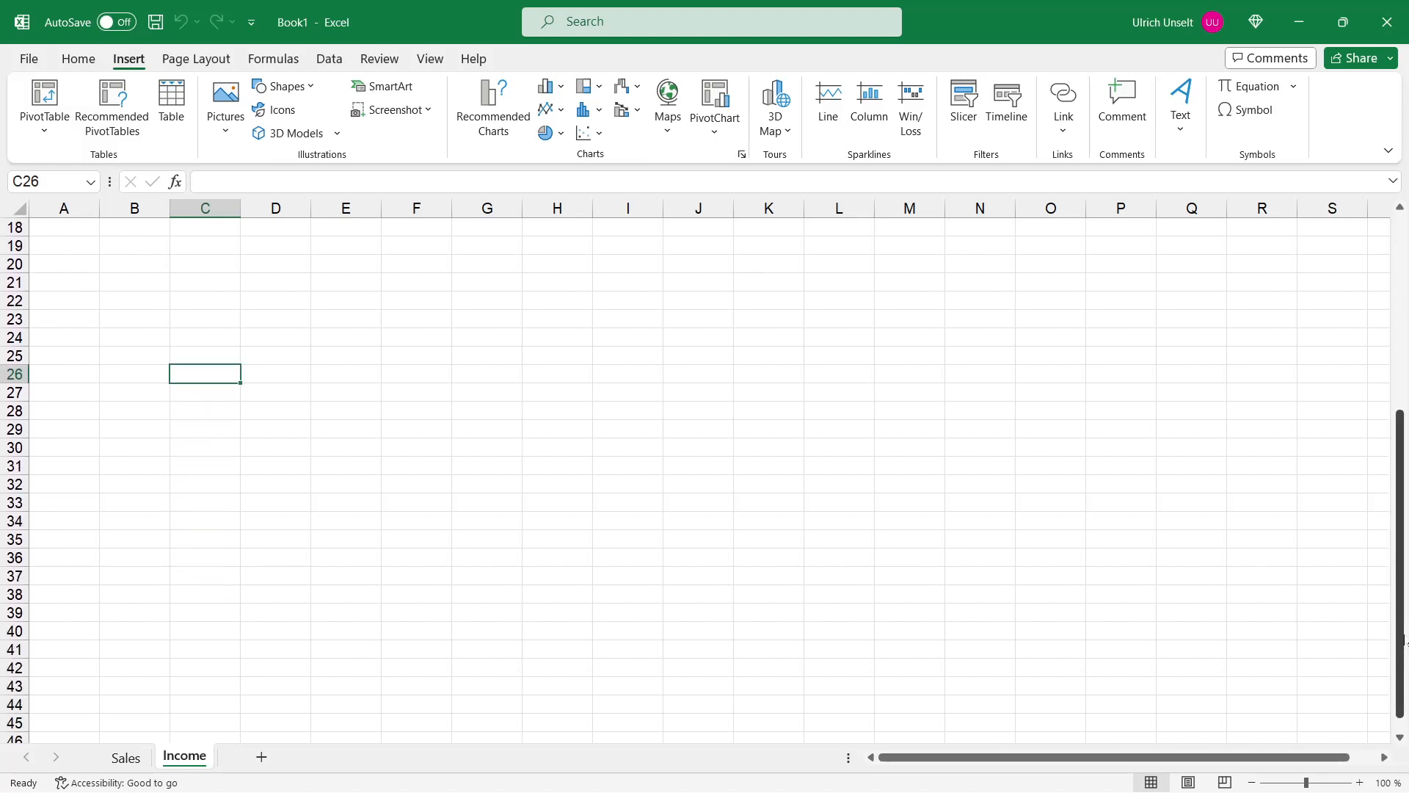
{"action": "left_click_drag", "start_coordinate": [1398, 625], "coordinate": [1398, 433]}
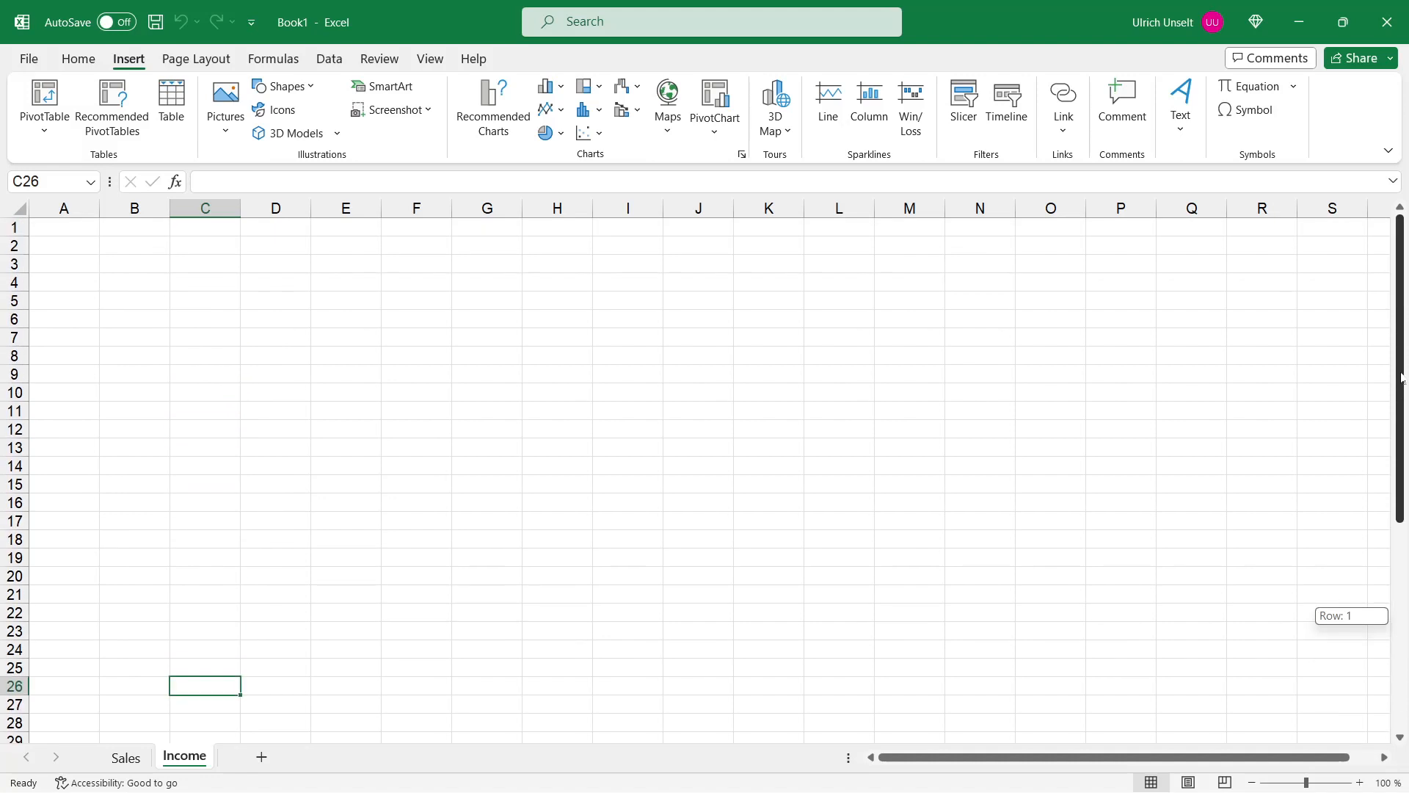
{"action": "left_click", "coordinate": [1384, 758]}
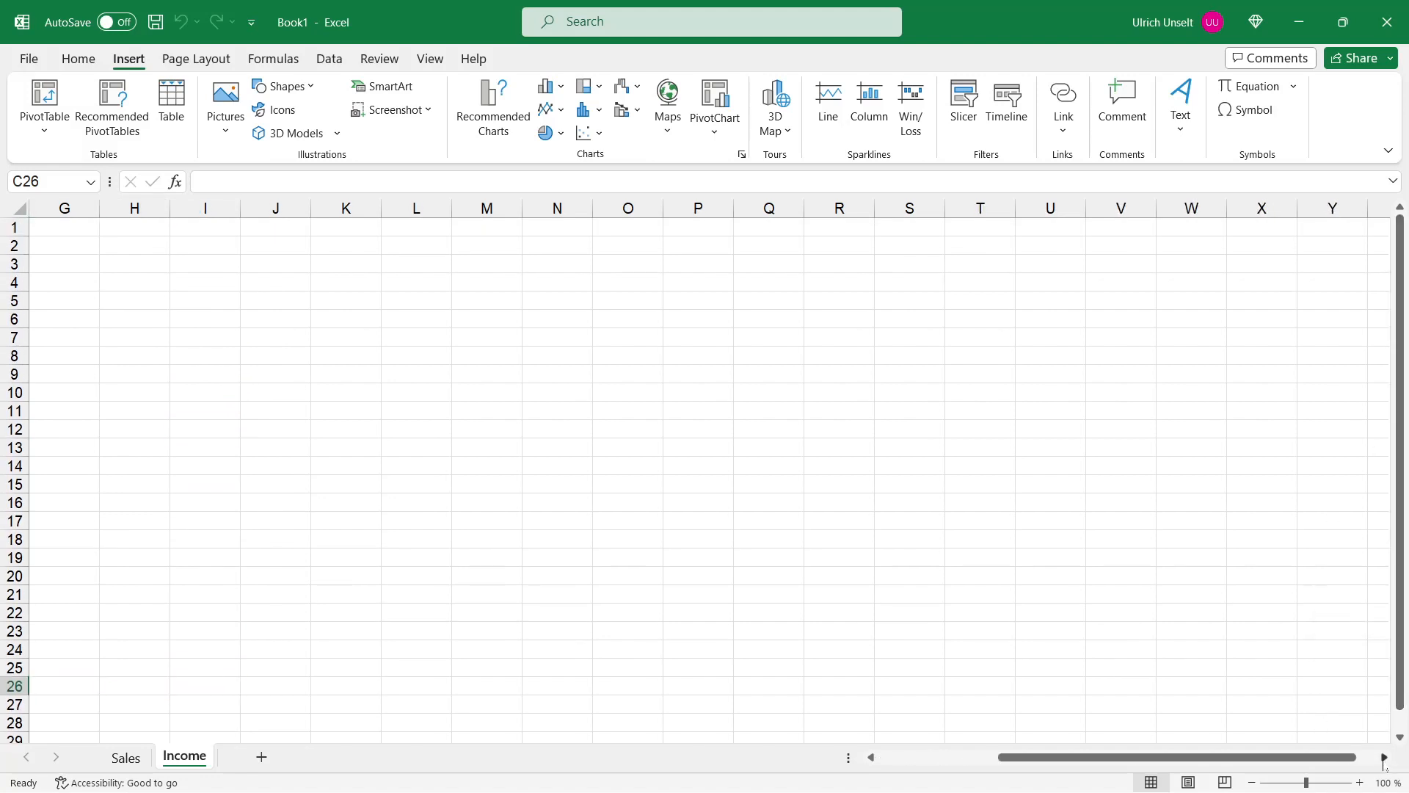
{"action": "left_click_drag", "start_coordinate": [1245, 758], "coordinate": [1160, 771]}
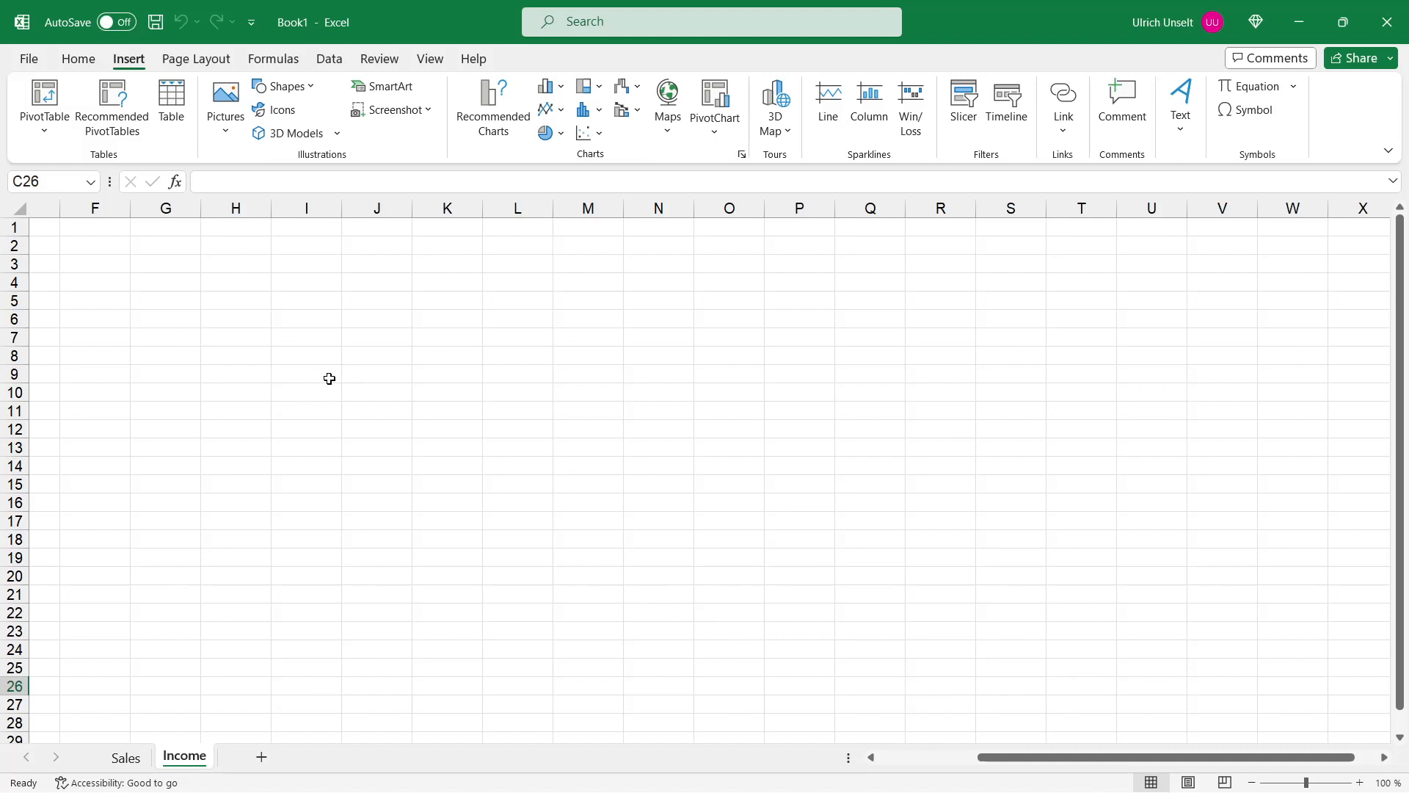
Step: Enter 123 in cell F2
{"action": "left_click", "coordinate": [108, 250]}
{"action": "type", "text": "123"}
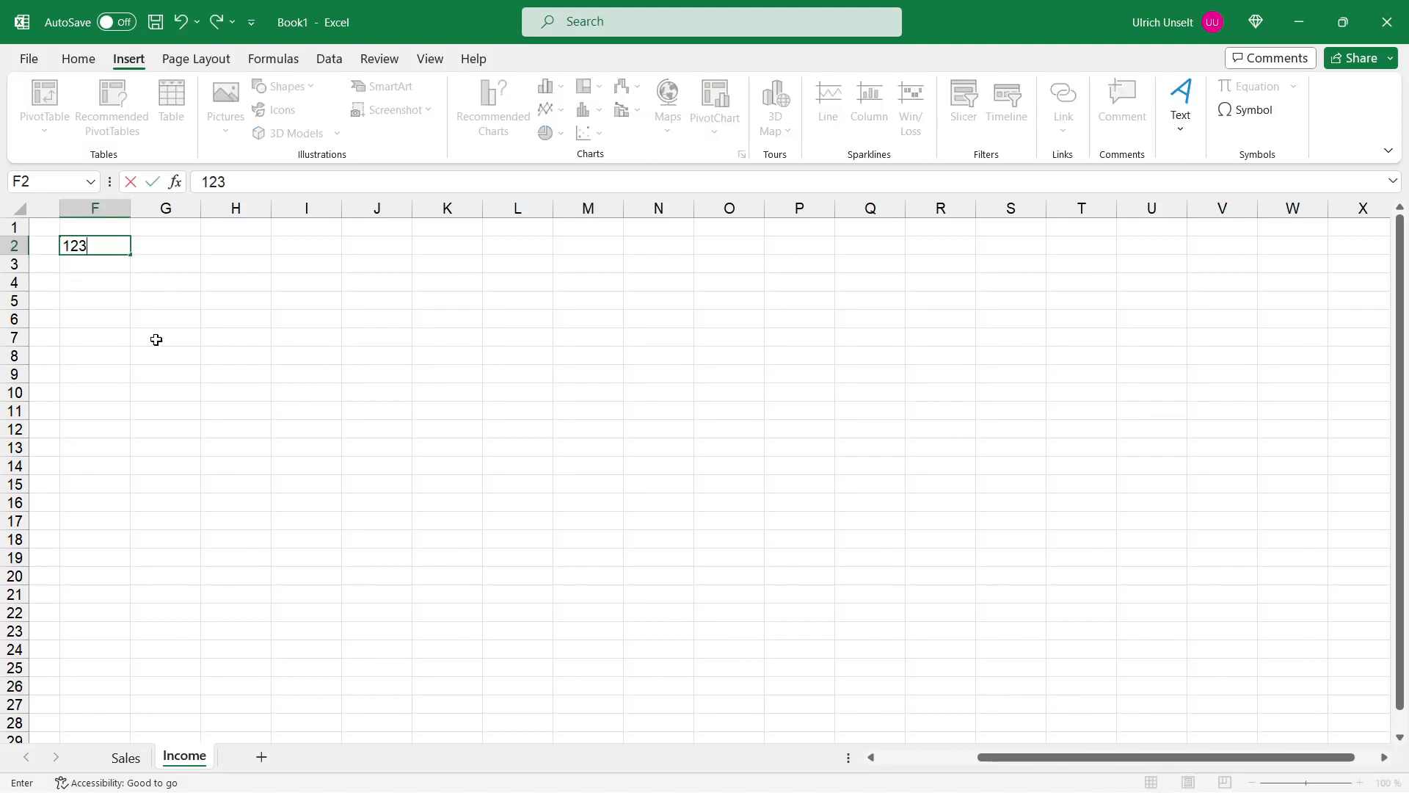
{"action": "key", "text": "Return"}
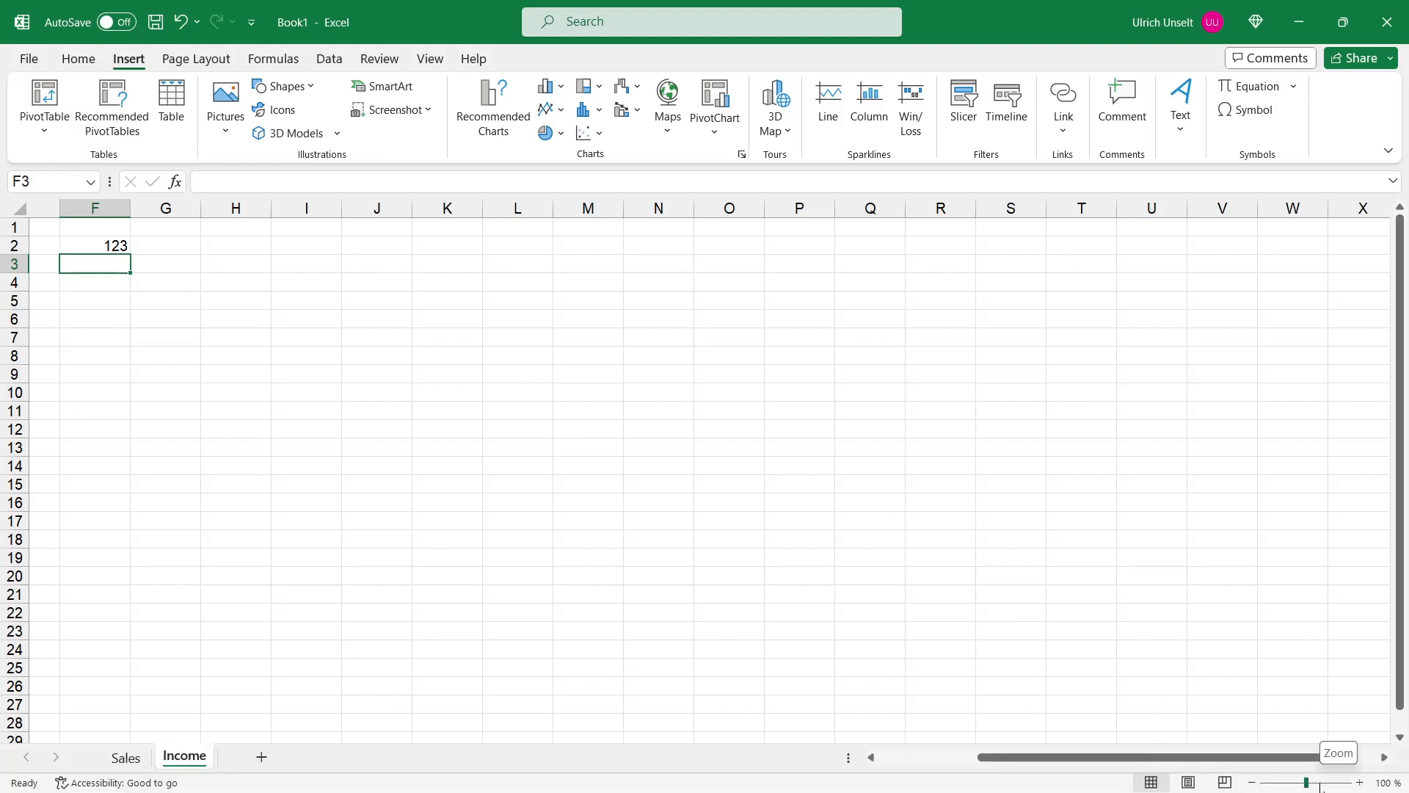
Step: Clear the entry from cell F2
{"action": "left_click", "coordinate": [1319, 782]}
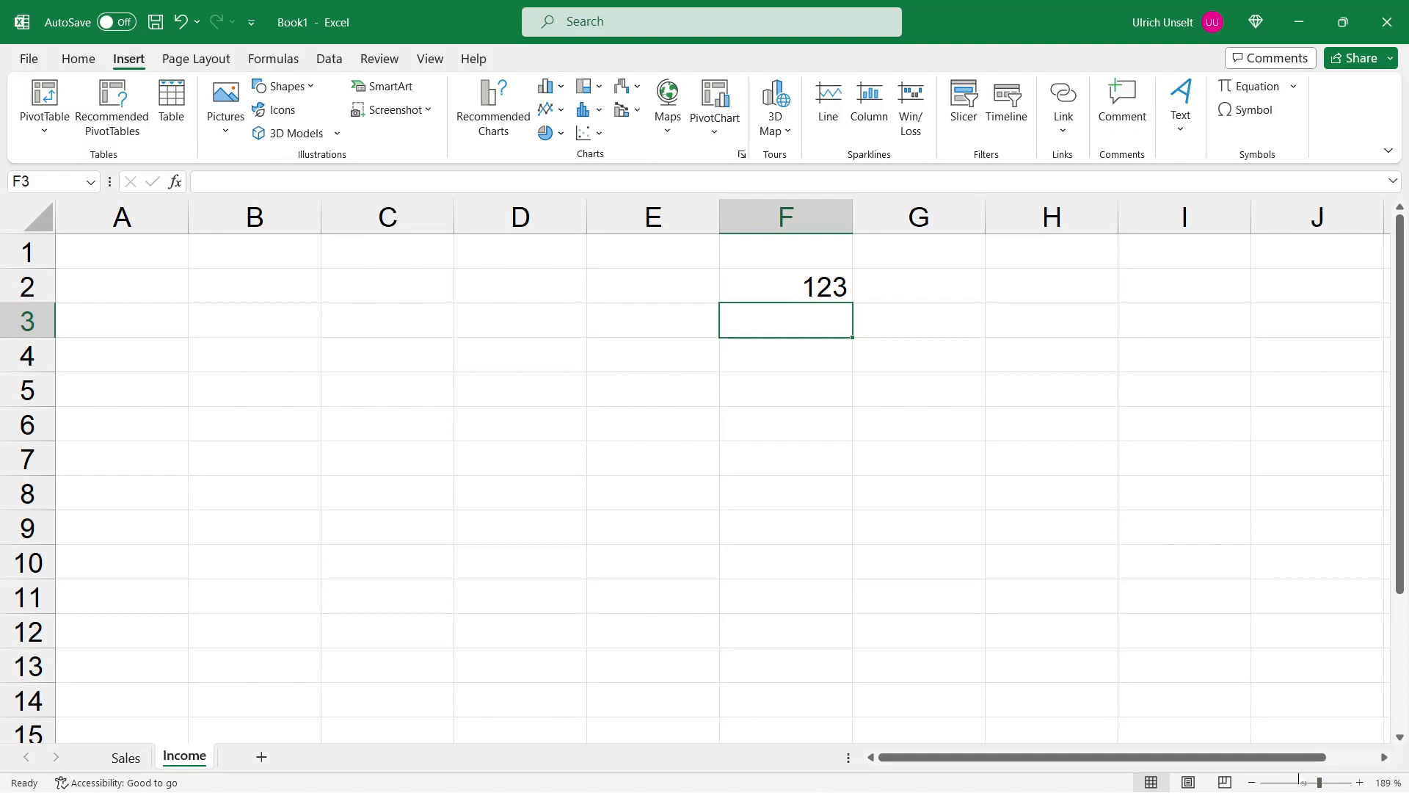
{"action": "left_click", "coordinate": [1307, 783]}
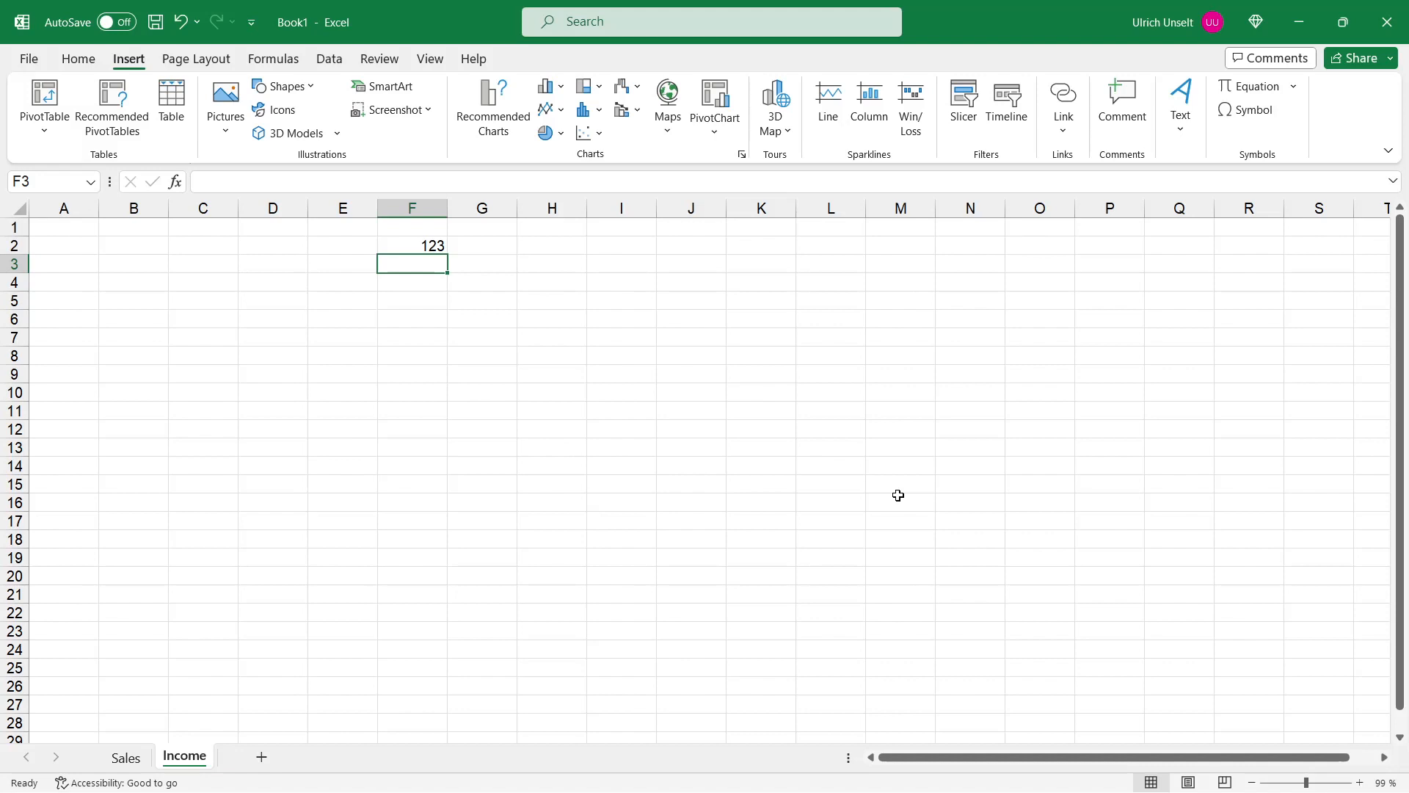
{"action": "key", "text": "Up"}
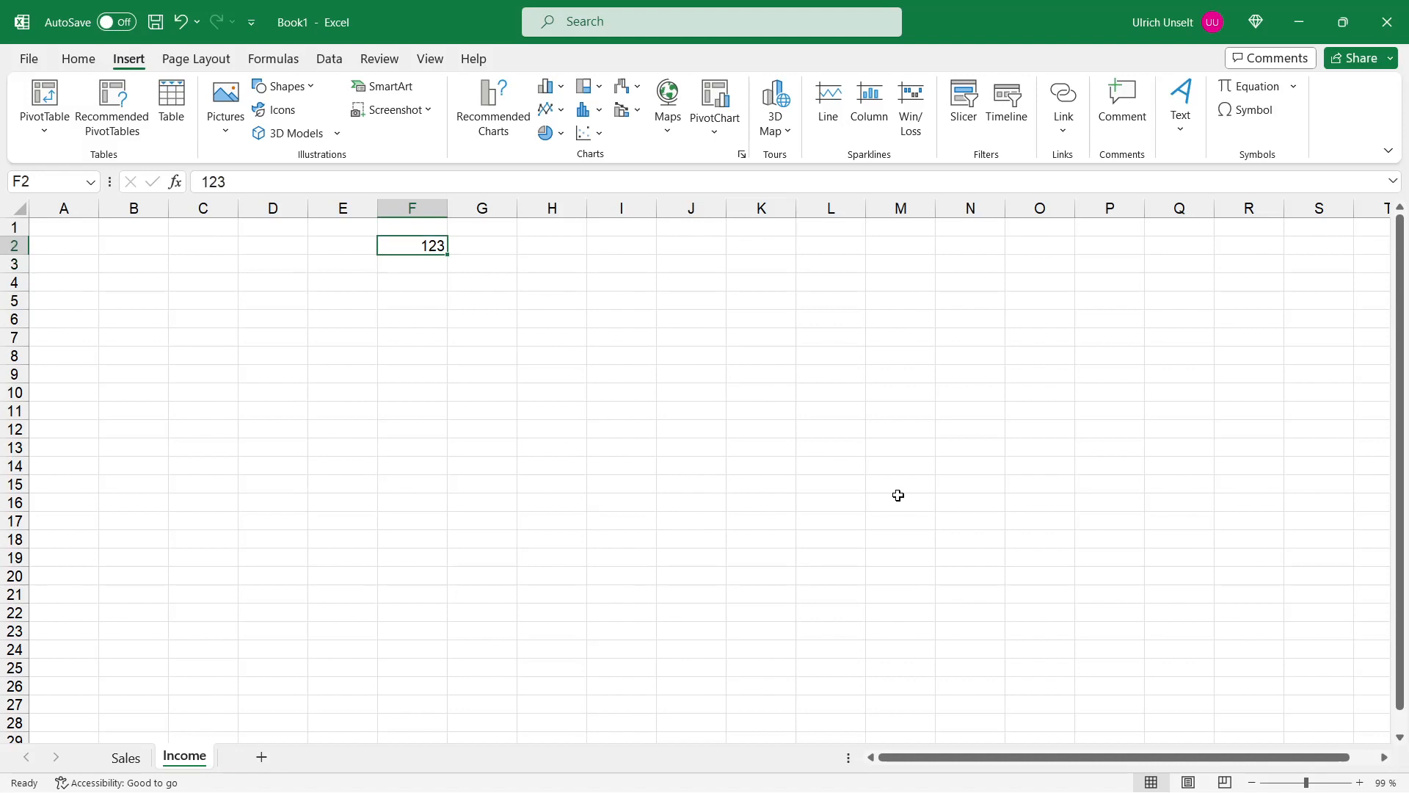
{"action": "key", "text": "Delete"}
Step: Hide the gridlines, formula bar and headings, then show the formula bar and headings again
{"action": "left_click", "coordinate": [433, 59]}
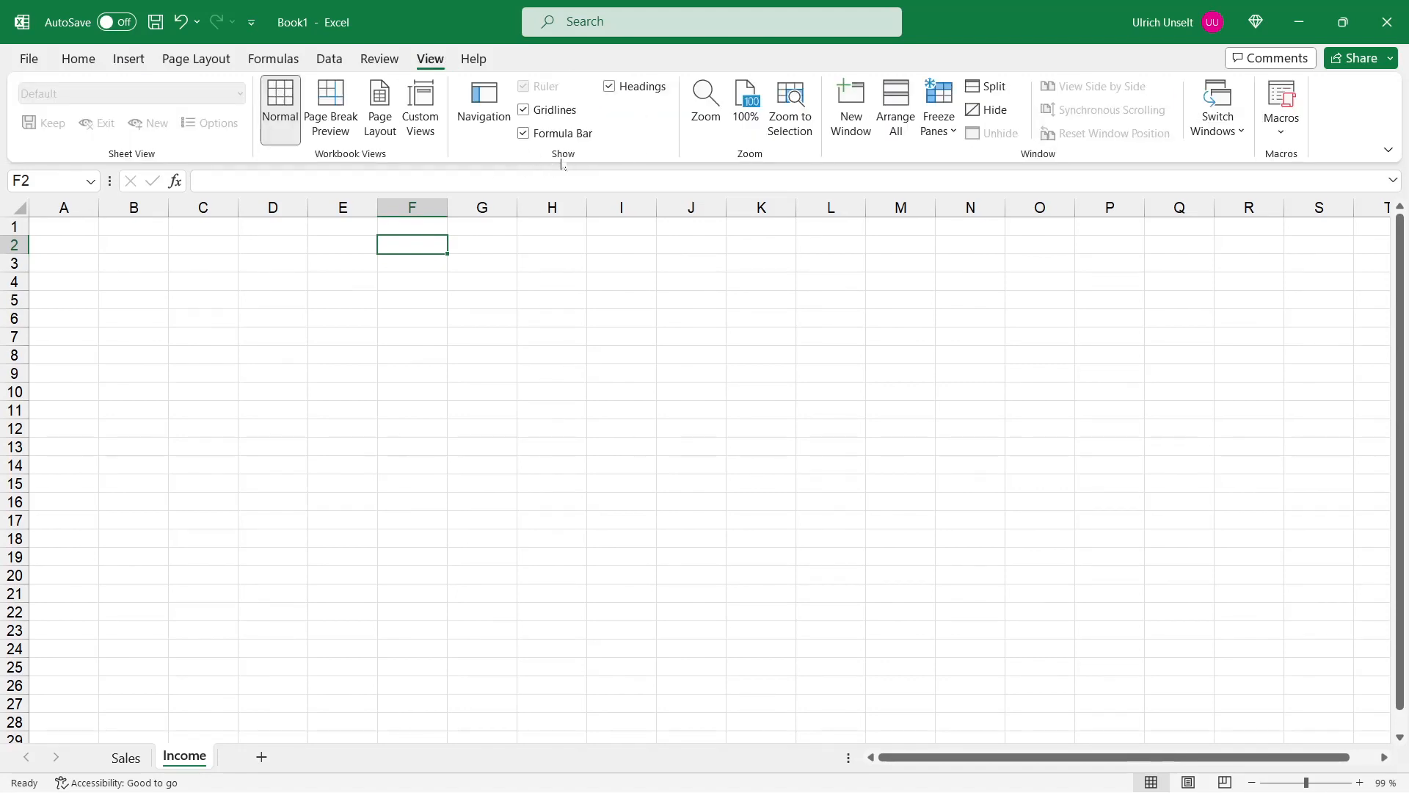
{"action": "left_click", "coordinate": [524, 112]}
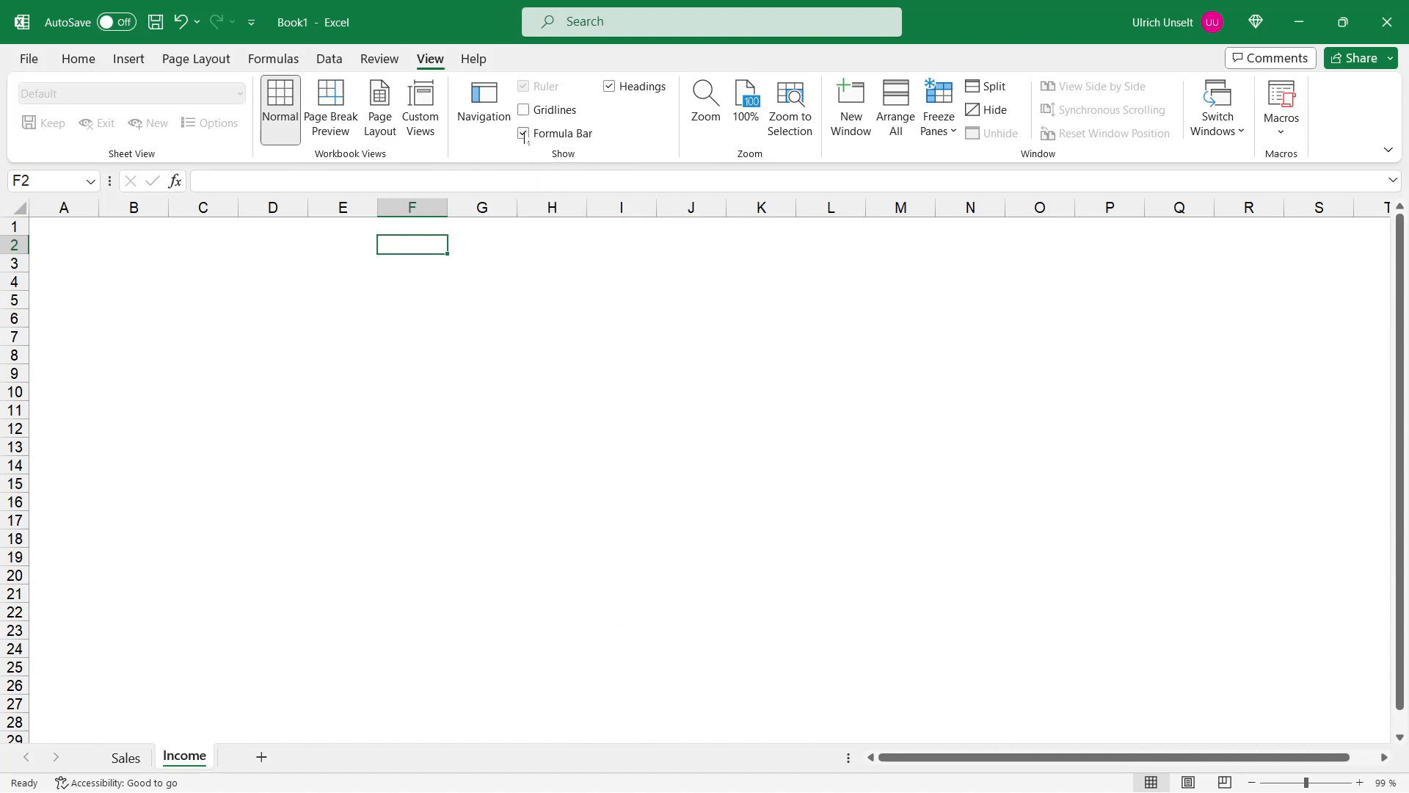
{"action": "left_click", "coordinate": [525, 134]}
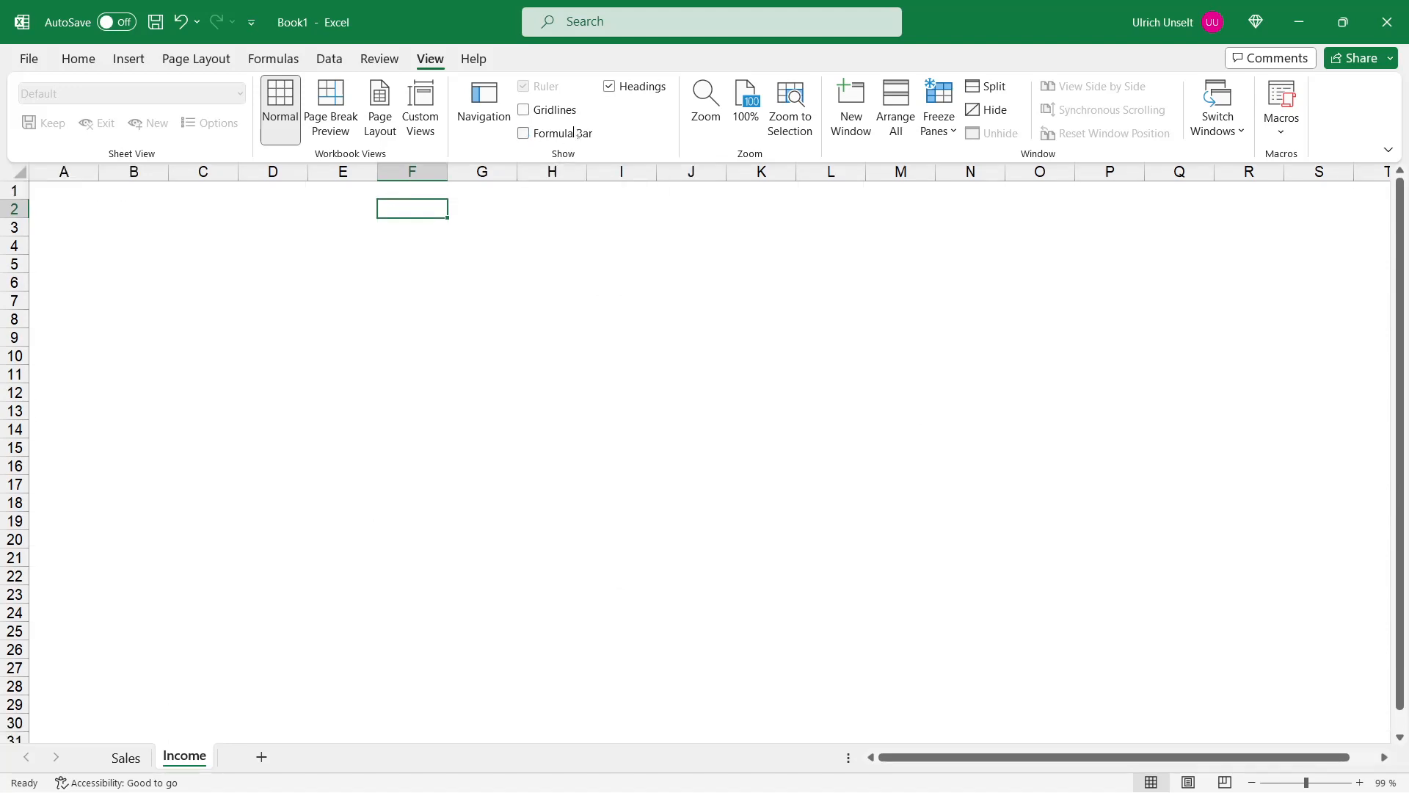
{"action": "left_click", "coordinate": [609, 86]}
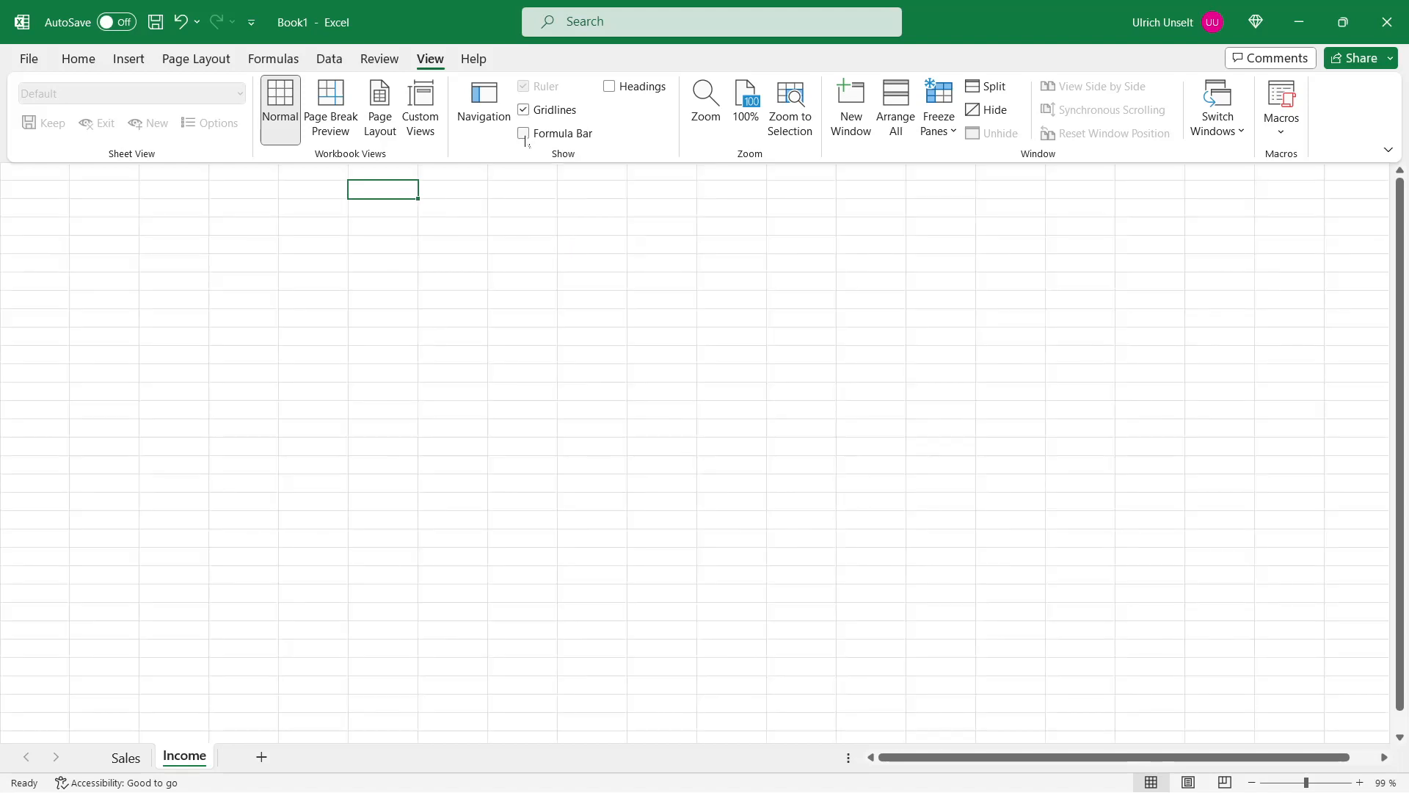
{"action": "left_click", "coordinate": [591, 137]}
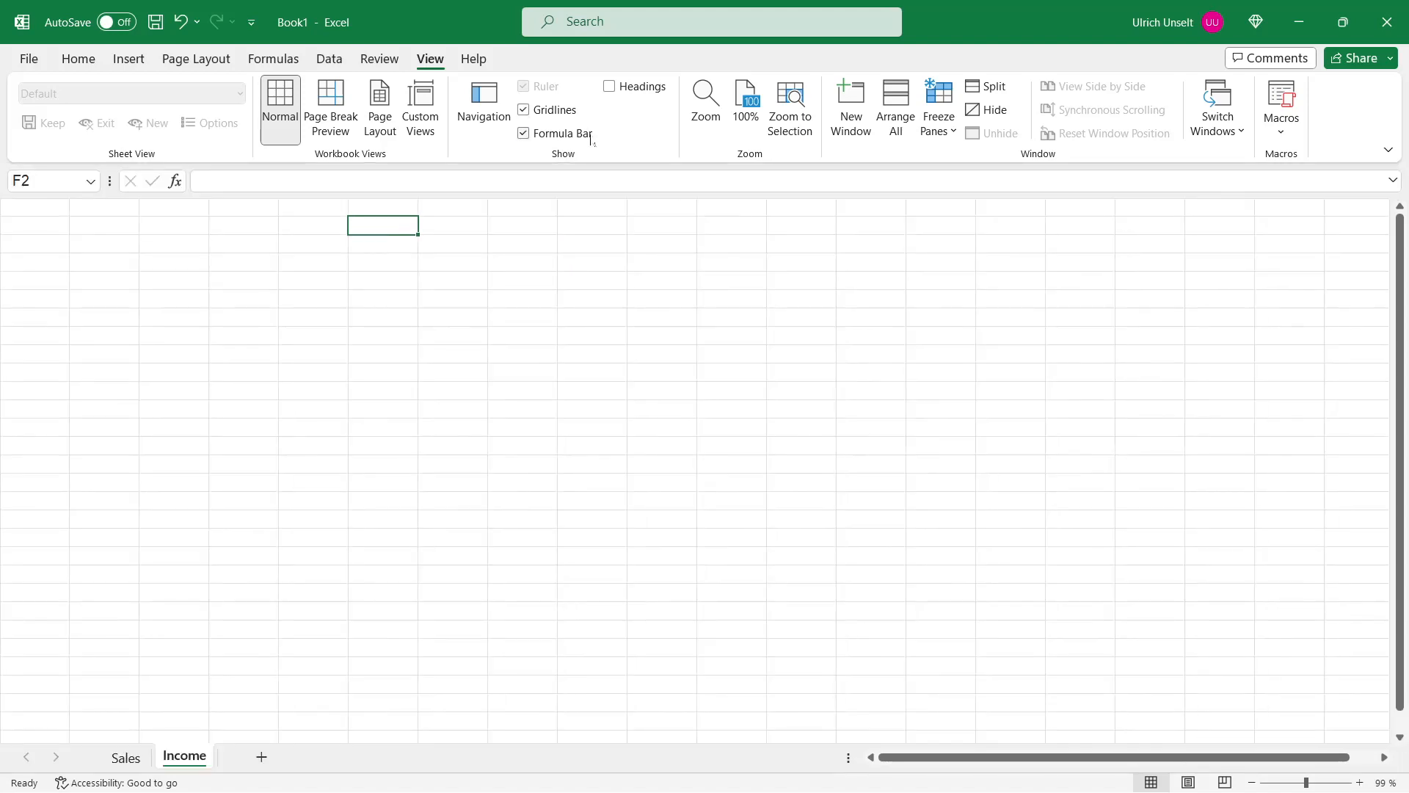
{"action": "left_click", "coordinate": [609, 86]}
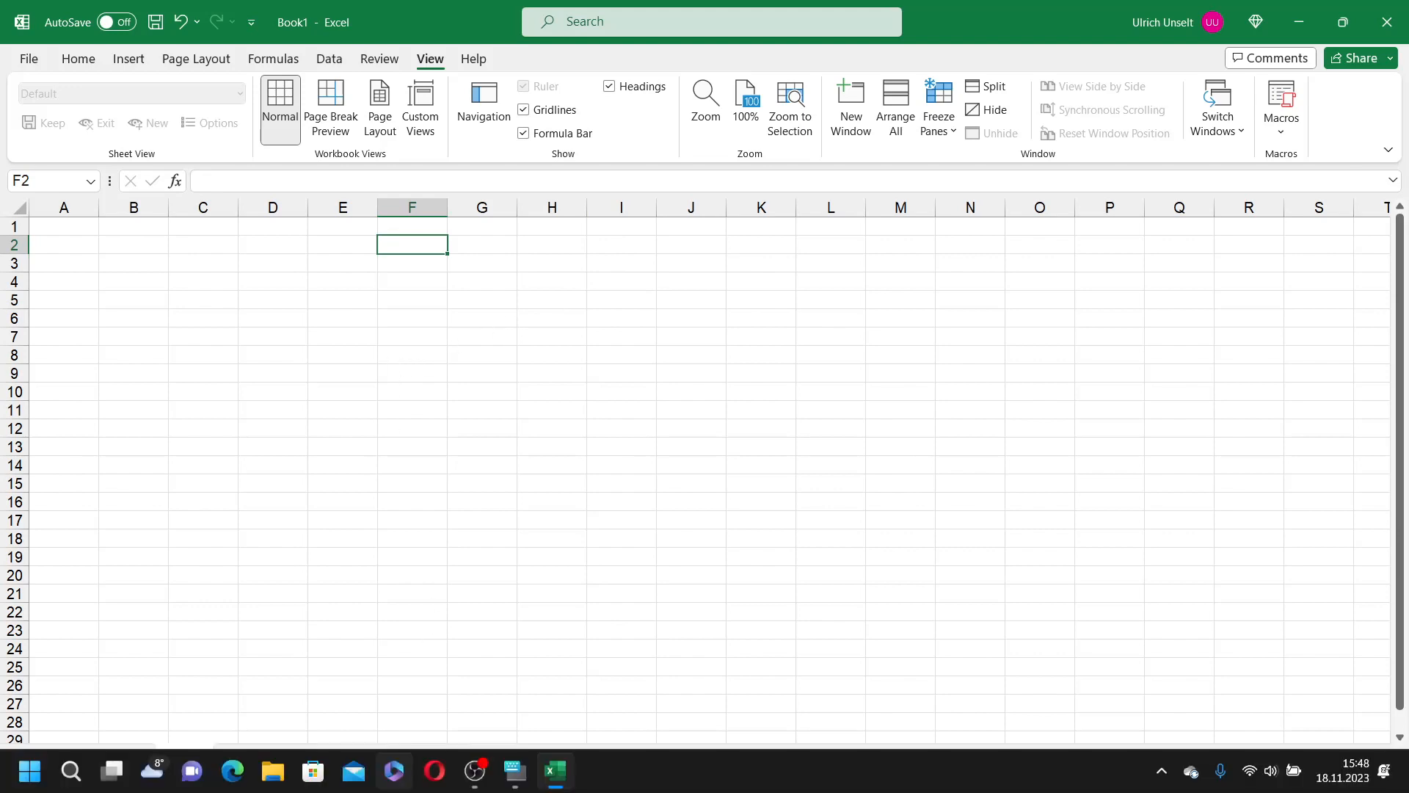
Step: Open the on-screen keyboard, move it over the sheet, and select cell A1
{"action": "left_click", "coordinate": [515, 778]}
{"action": "left_click_drag", "start_coordinate": [952, 533], "coordinate": [939, 468]}
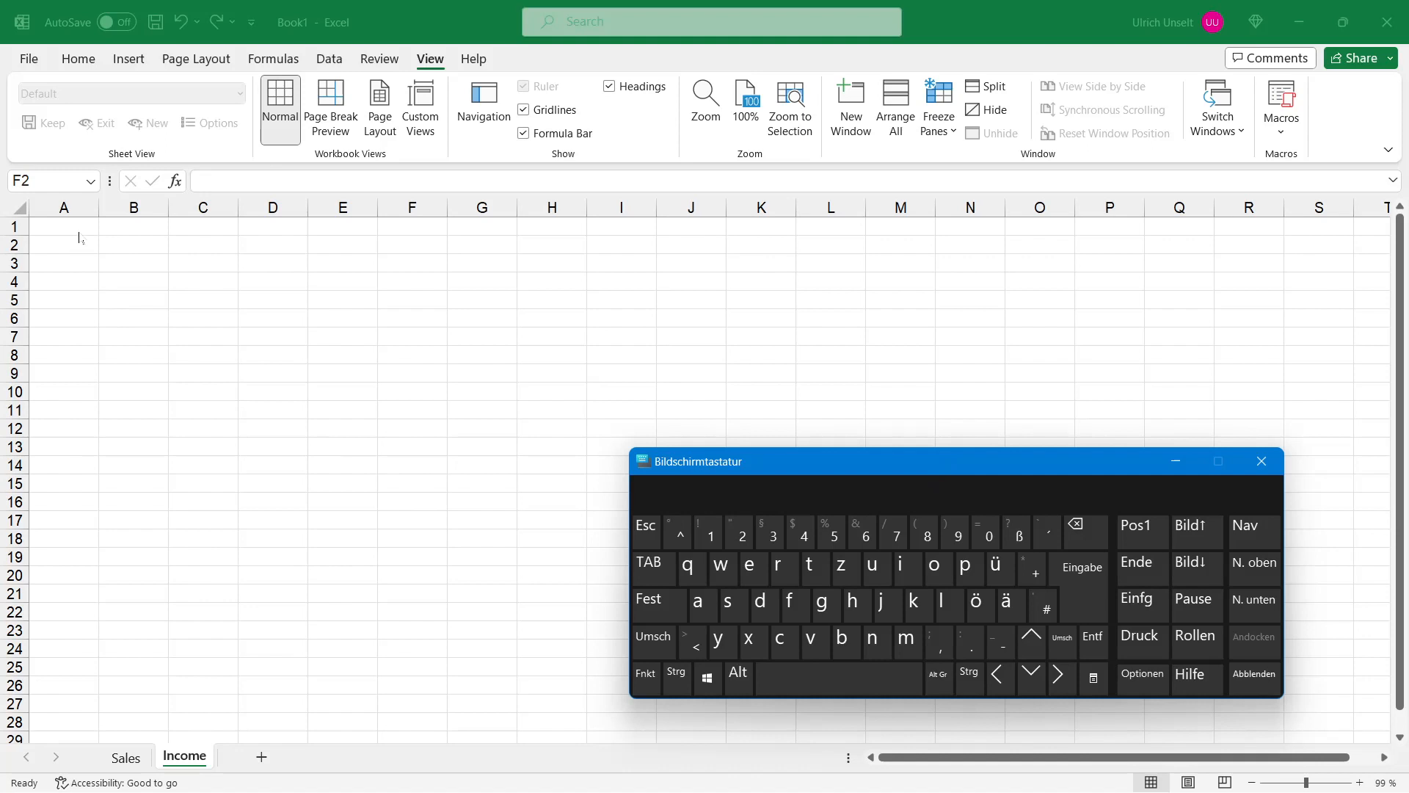
{"action": "left_click", "coordinate": [79, 232]}
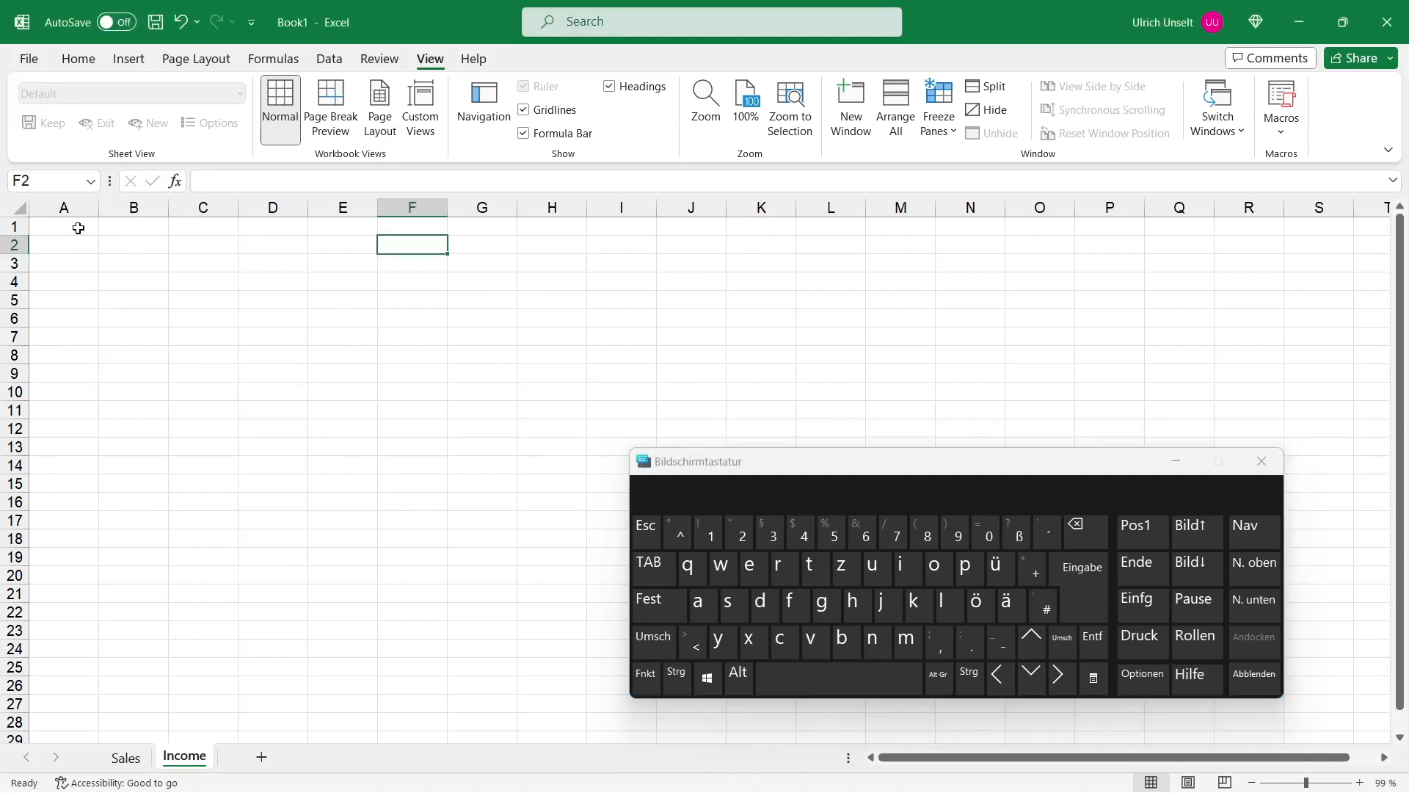
{"action": "left_click", "coordinate": [76, 227]}
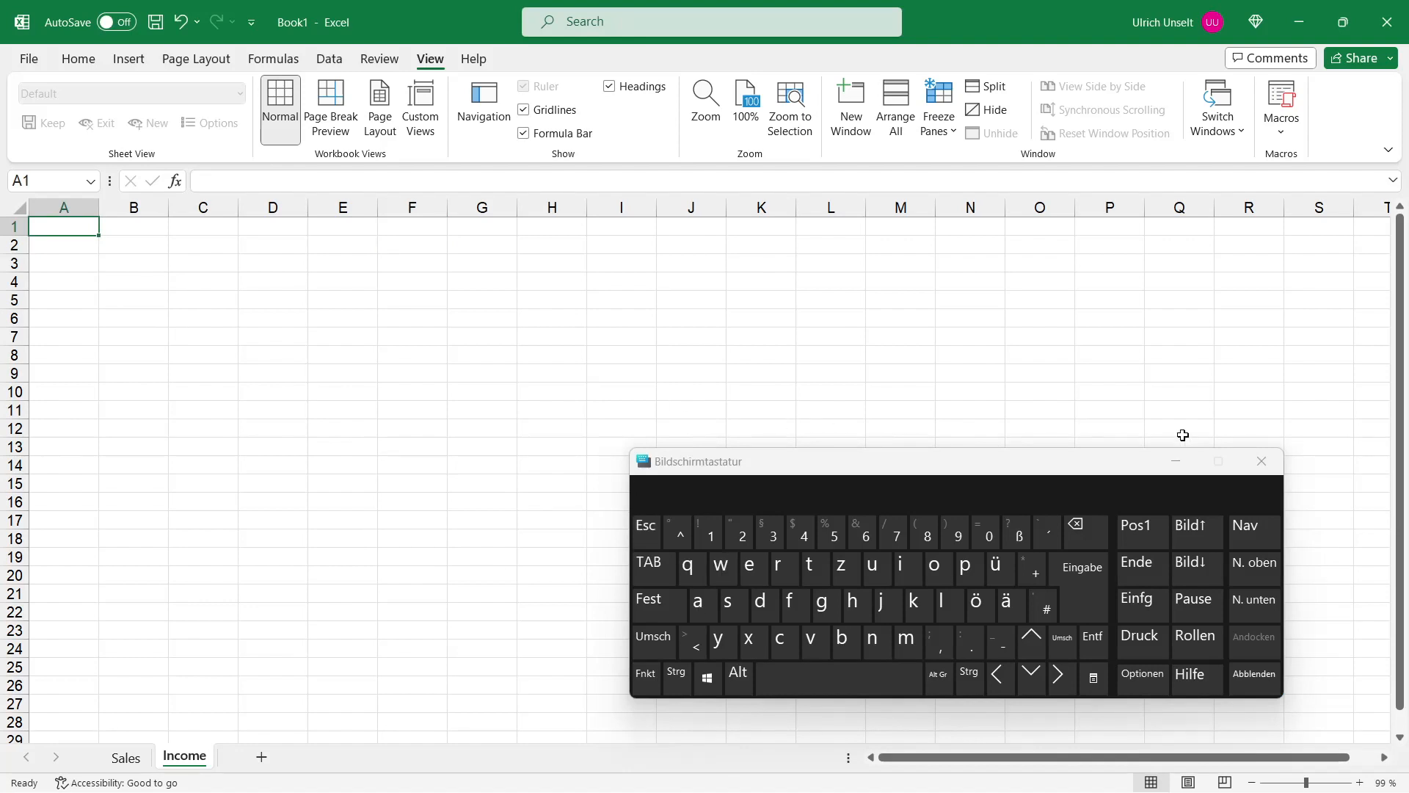
Step: Move the active cell with the arrow keys from A1 down and right to D4, then left to B4
{"action": "left_click", "coordinate": [1032, 679]}
{"action": "left_click", "coordinate": [1031, 679]}
{"action": "left_click", "coordinate": [1031, 679]}
{"action": "left_click", "coordinate": [1032, 642]}
{"action": "left_click", "coordinate": [1032, 644]}
{"action": "left_click", "coordinate": [1032, 676]}
{"action": "left_click", "coordinate": [1032, 676]}
{"action": "left_click", "coordinate": [1057, 674]}
{"action": "left_click", "coordinate": [1057, 674]}
{"action": "left_click", "coordinate": [1057, 674]}
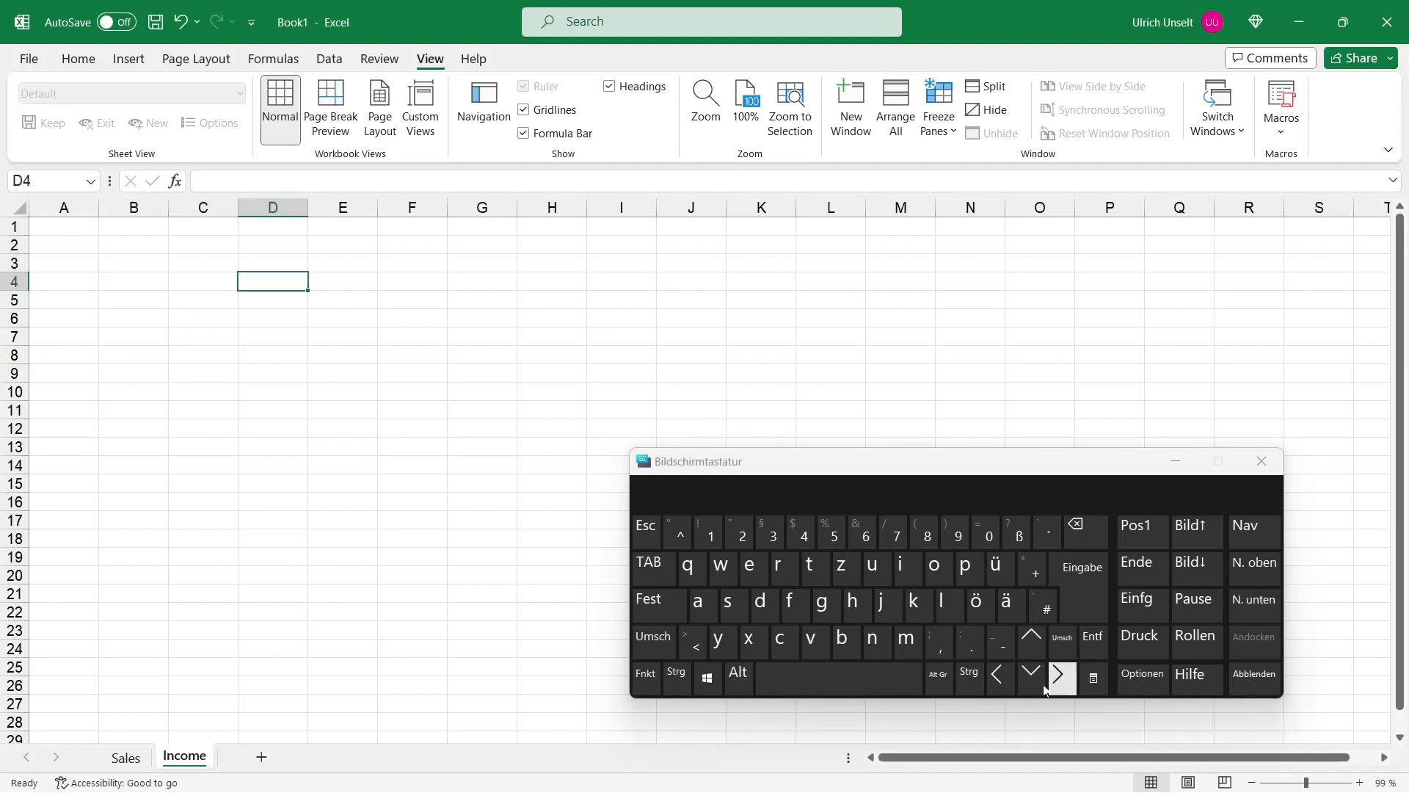
{"action": "left_click", "coordinate": [997, 675]}
{"action": "left_click", "coordinate": [996, 675]}
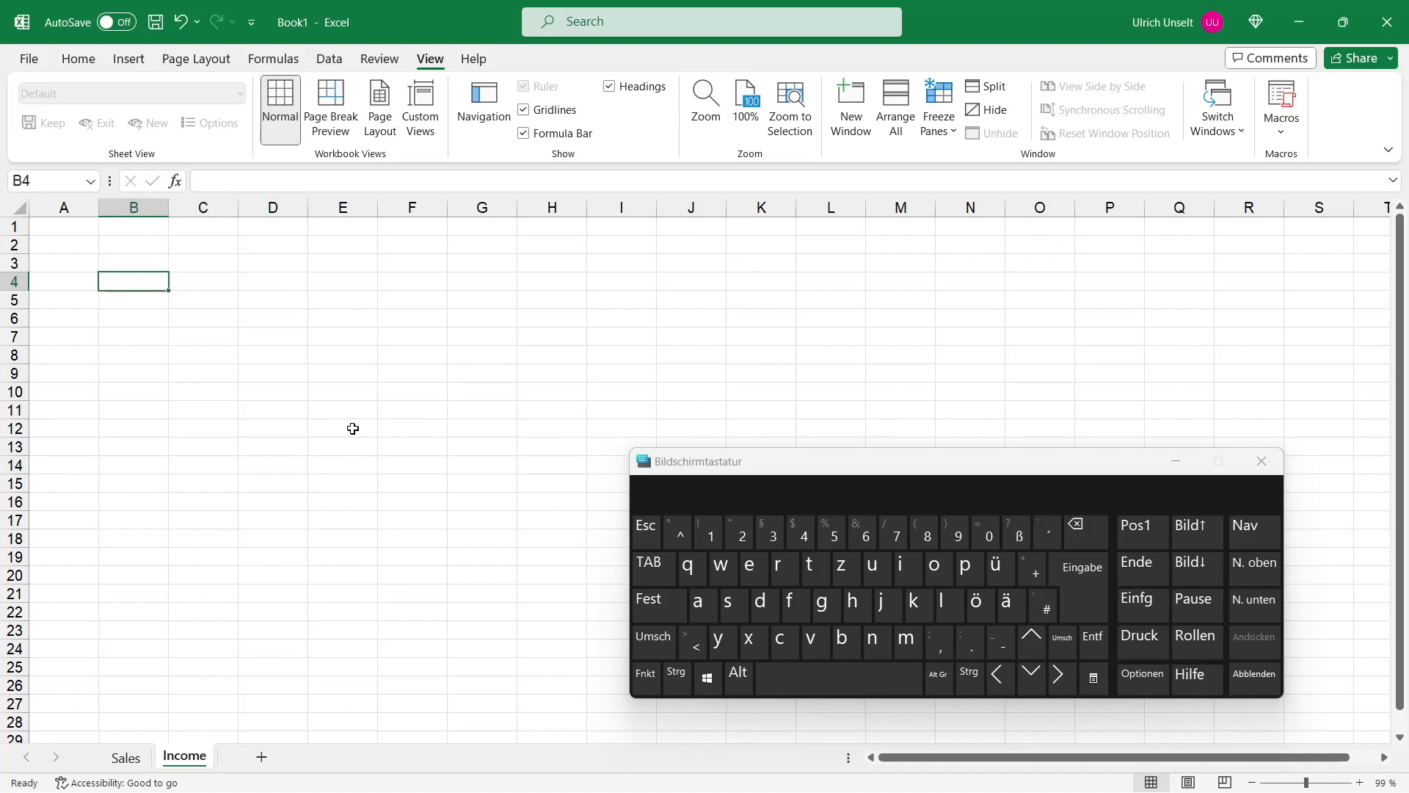
Step: Select several cells across the sheet with the mouse, finishing on N8
{"action": "left_click", "coordinate": [356, 276]}
{"action": "left_click", "coordinate": [136, 332]}
{"action": "left_click", "coordinate": [118, 265]}
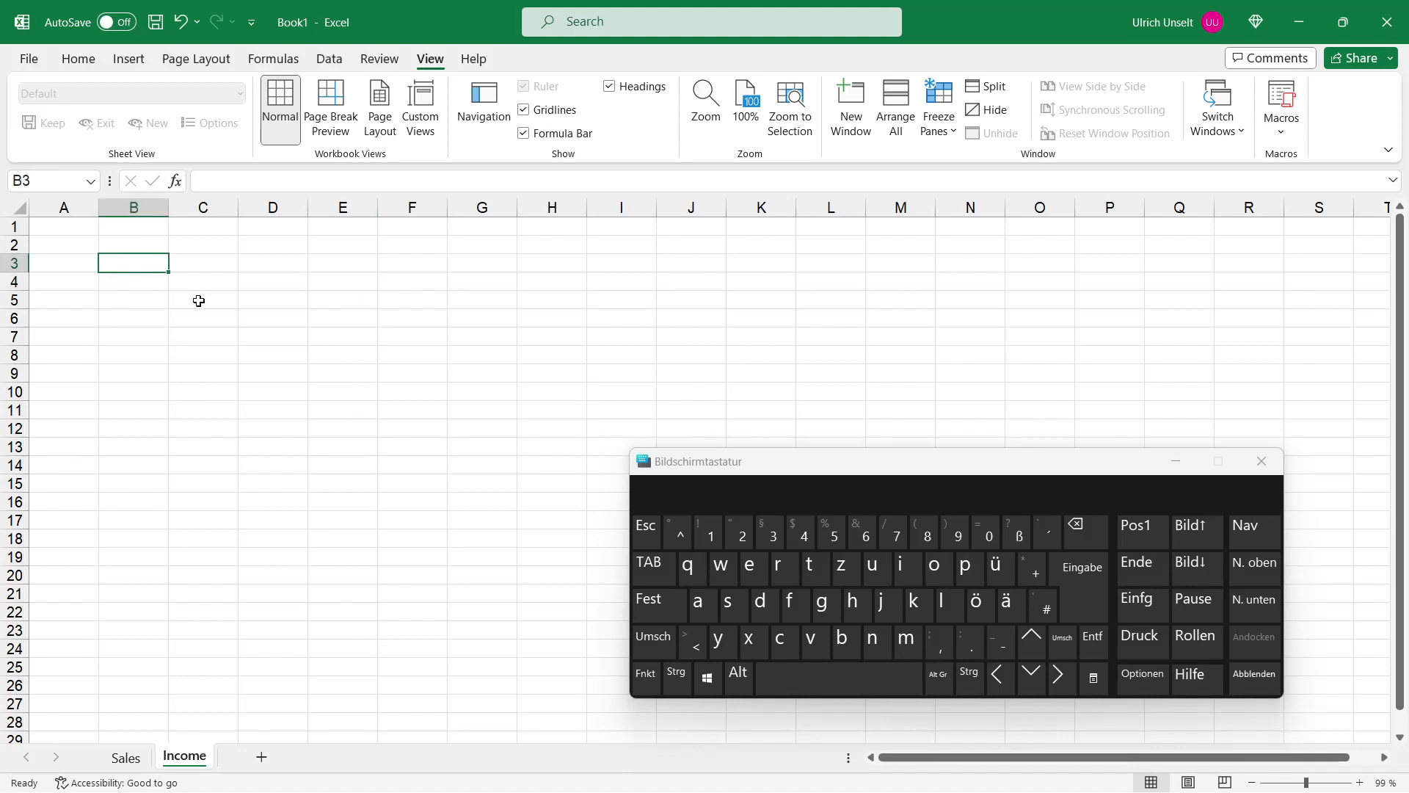
{"action": "left_click", "coordinate": [615, 277]}
{"action": "left_click", "coordinate": [1028, 286]}
{"action": "left_click", "coordinate": [987, 350]}
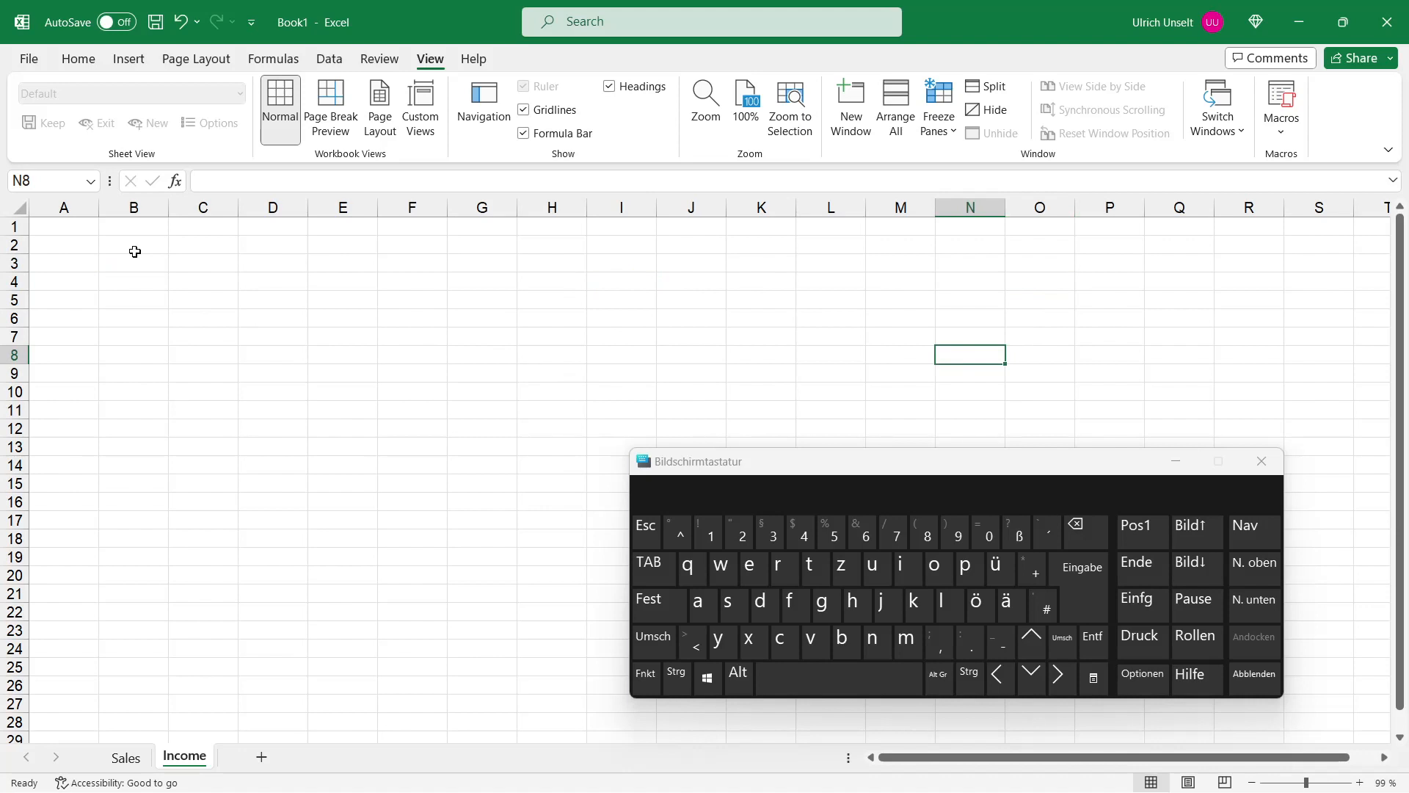
Step: Jump to cell AA500 by entering its reference in the Name Box
{"action": "left_click", "coordinate": [49, 181]}
{"action": "type", "text": "aa500"}
{"action": "left_click", "coordinate": [1079, 599]}
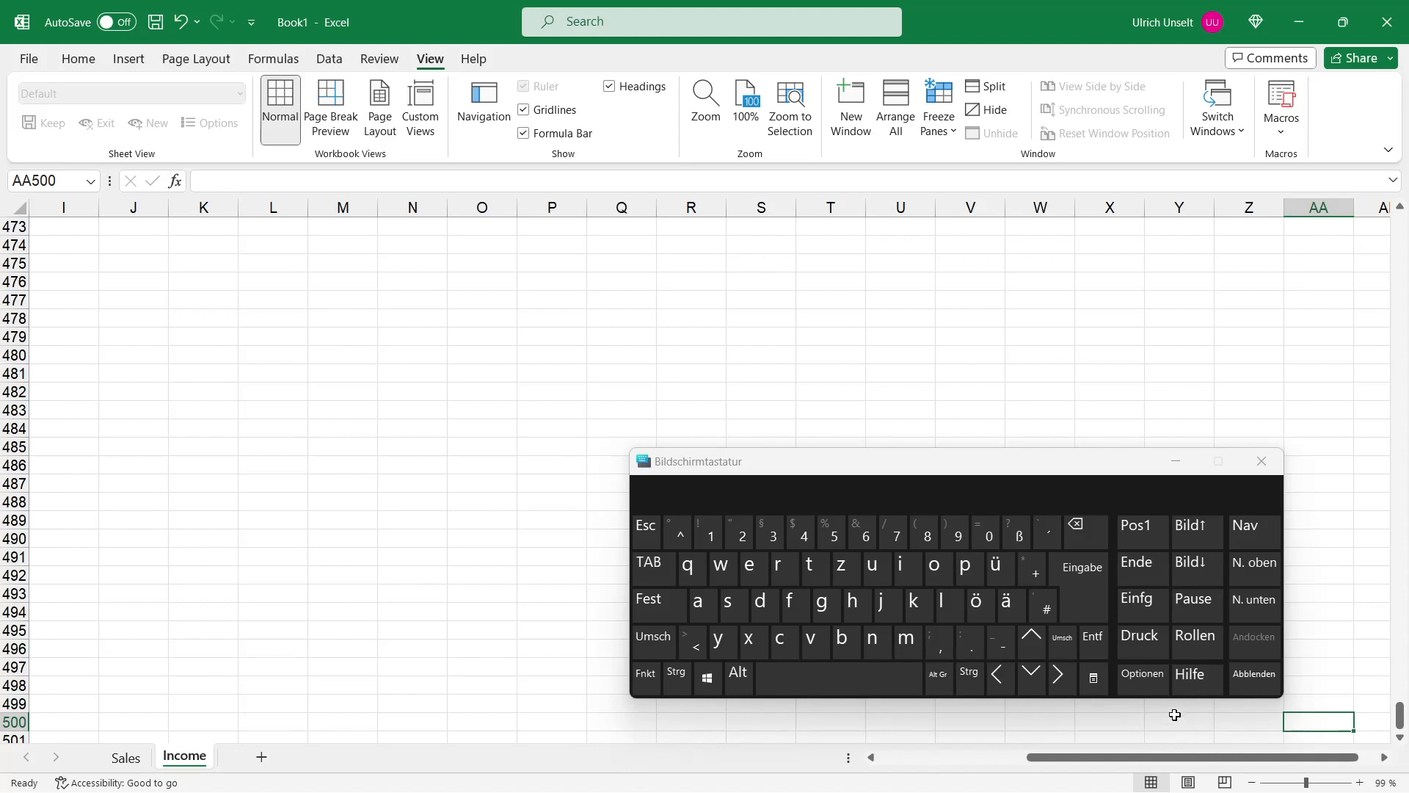
Step: Return to cell A1 by entering a1 in the Name Box
{"action": "left_click", "coordinate": [44, 181]}
{"action": "type", "text": "aa500"}
{"action": "key", "text": "Return"}
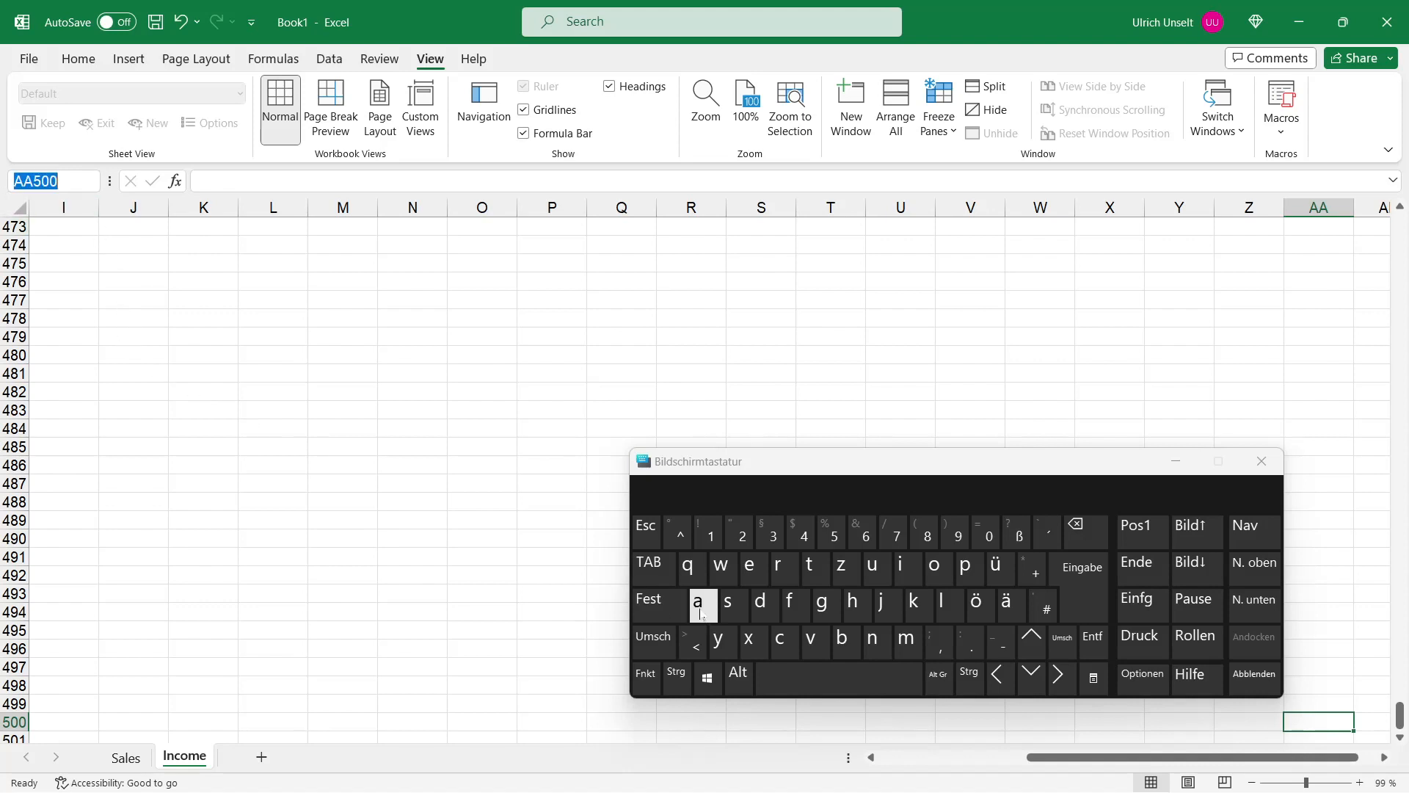
{"action": "left_click", "coordinate": [698, 602]}
{"action": "left_click", "coordinate": [712, 536]}
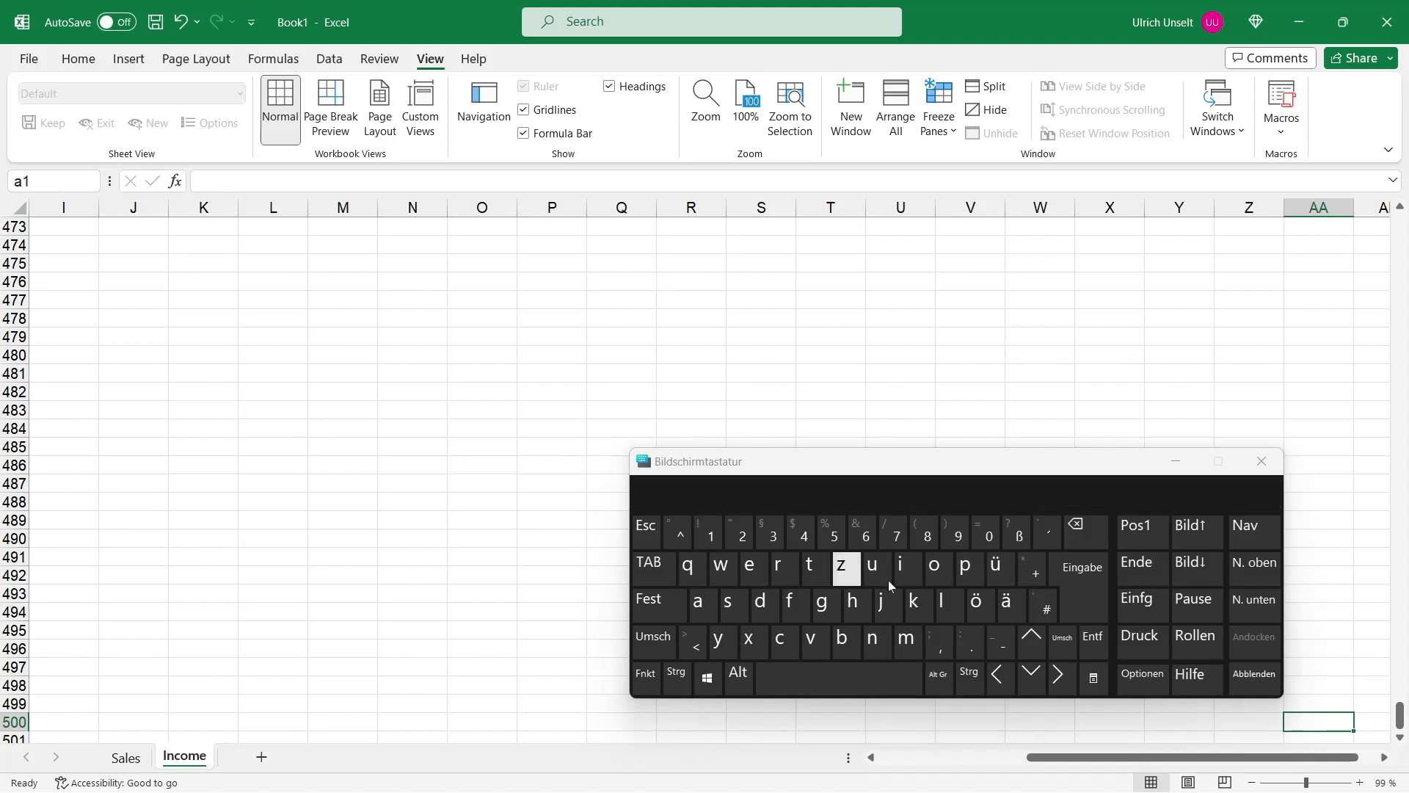
{"action": "left_click", "coordinate": [1090, 592]}
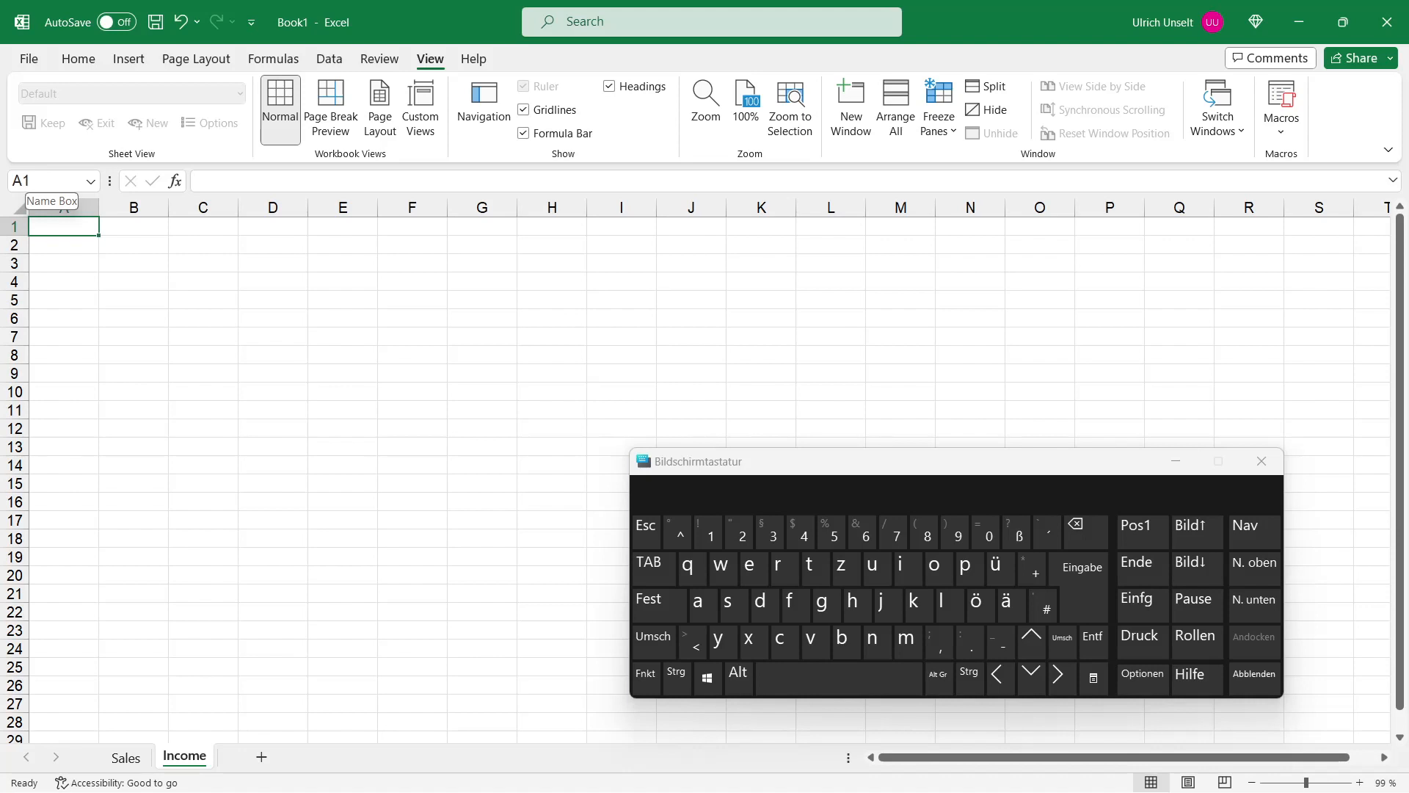
Step: Move the selection down column A to A8 by confirming with Enter repeatedly
{"action": "scroll", "coordinate": [271, 267], "scroll_direction": "down", "scroll_amount": 1}
{"action": "scroll", "coordinate": [271, 266], "scroll_direction": "up", "scroll_amount": 1}
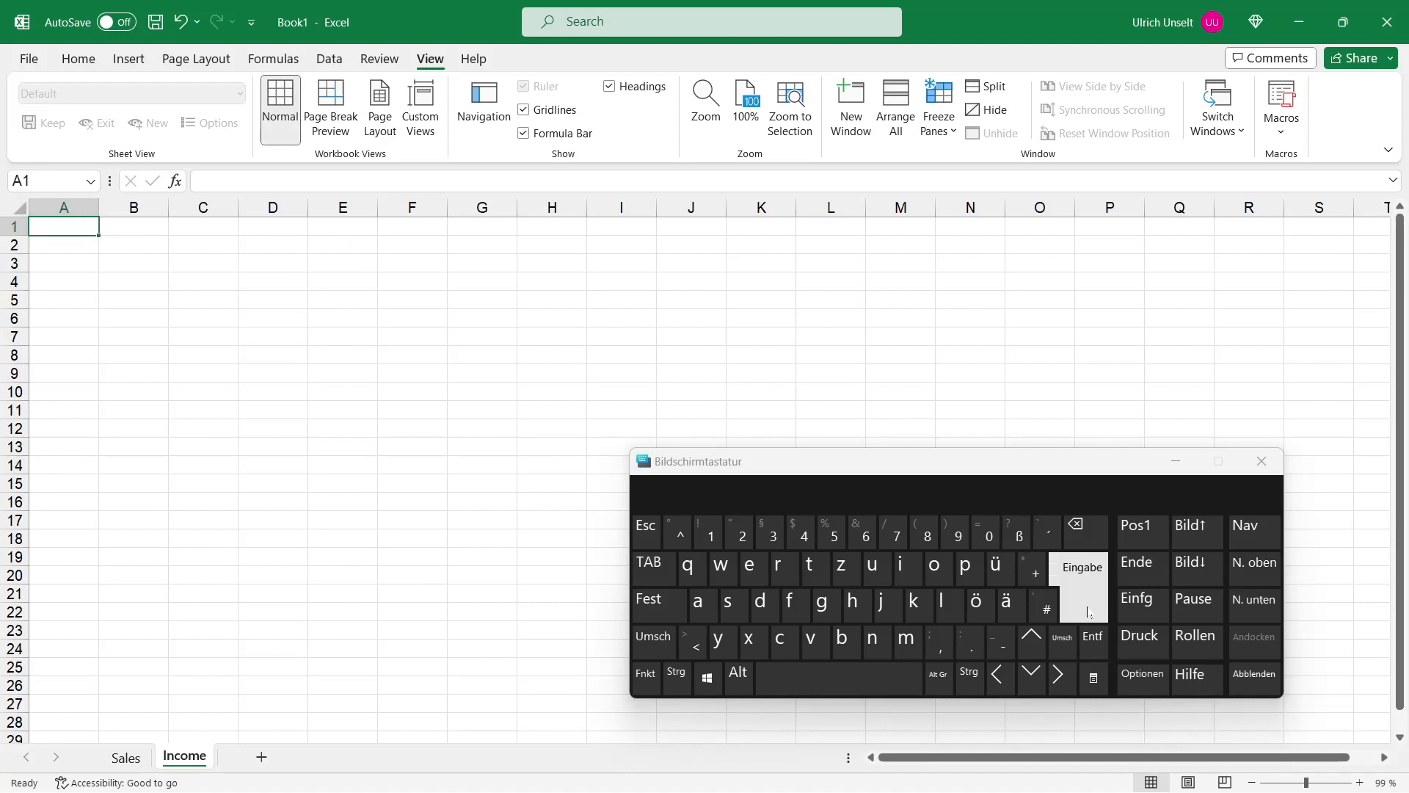
{"action": "left_click_drag", "start_coordinate": [1001, 461], "coordinate": [1054, 433]}
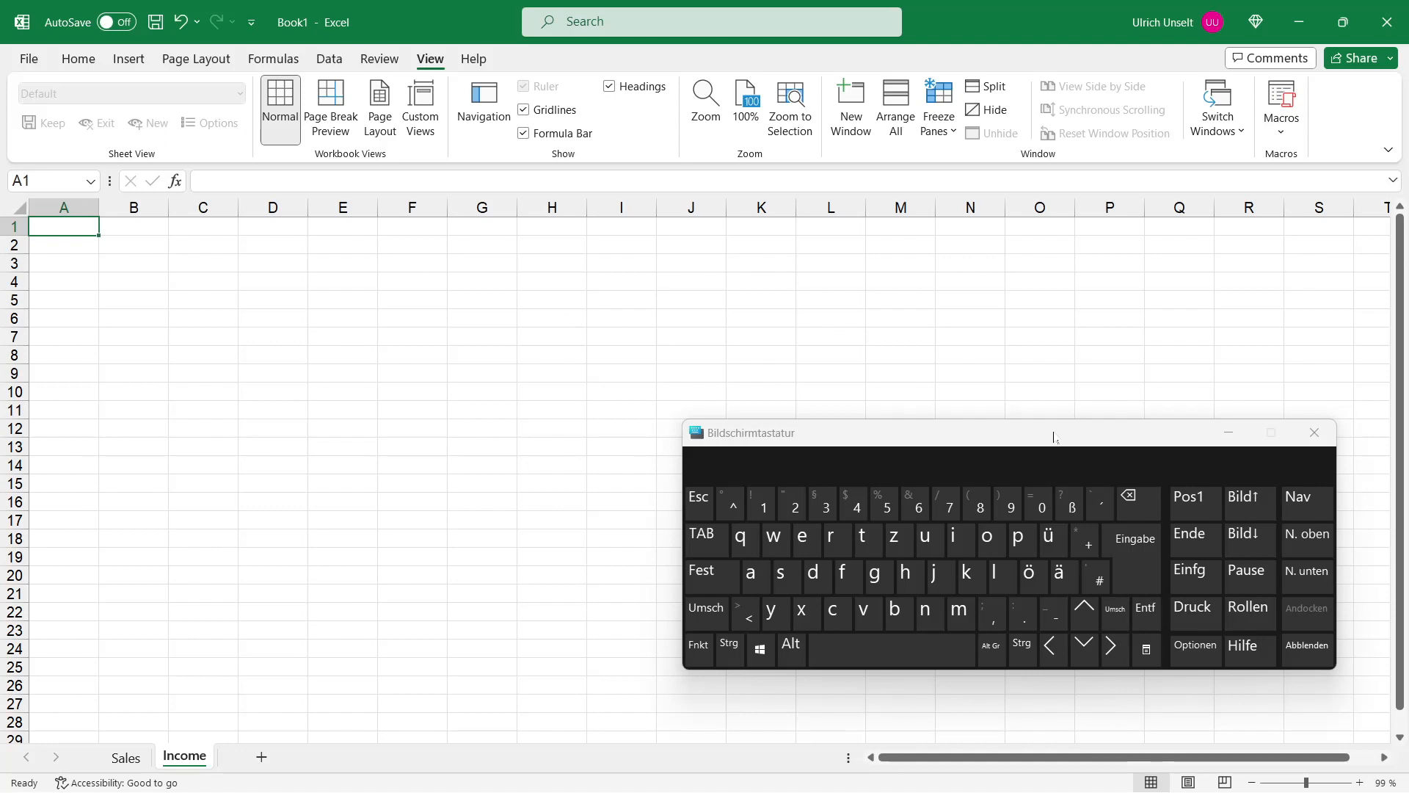
{"action": "left_click", "coordinate": [1140, 574]}
{"action": "left_click", "coordinate": [1140, 573]}
{"action": "left_click", "coordinate": [1140, 574]}
{"action": "left_click", "coordinate": [1139, 574]}
{"action": "left_click", "coordinate": [1140, 574]}
{"action": "left_click", "coordinate": [1139, 573]}
{"action": "left_click", "coordinate": [1139, 574]}
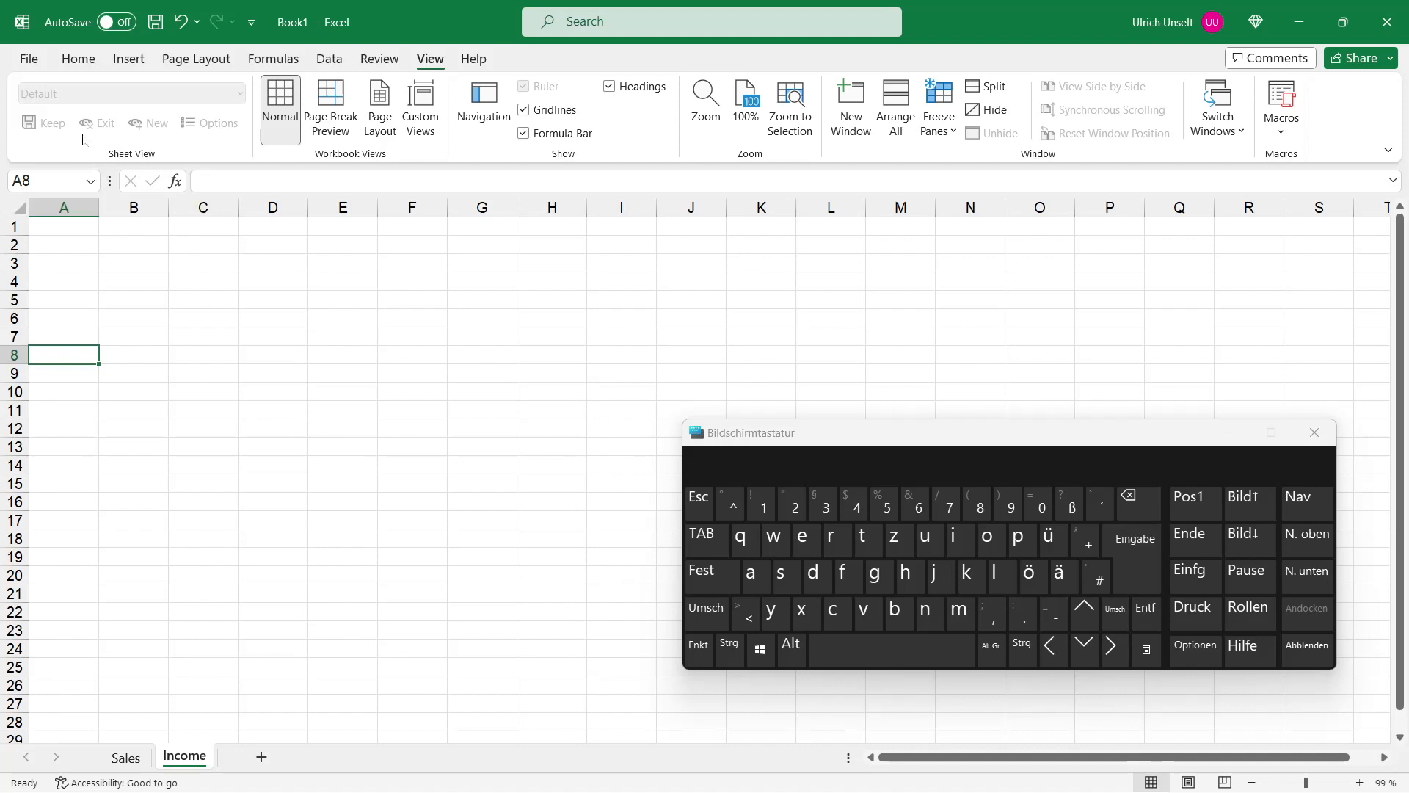
Step: Set the direction for moving the selection after Enter to Right in the advanced Excel Options
{"action": "left_click", "coordinate": [29, 60]}
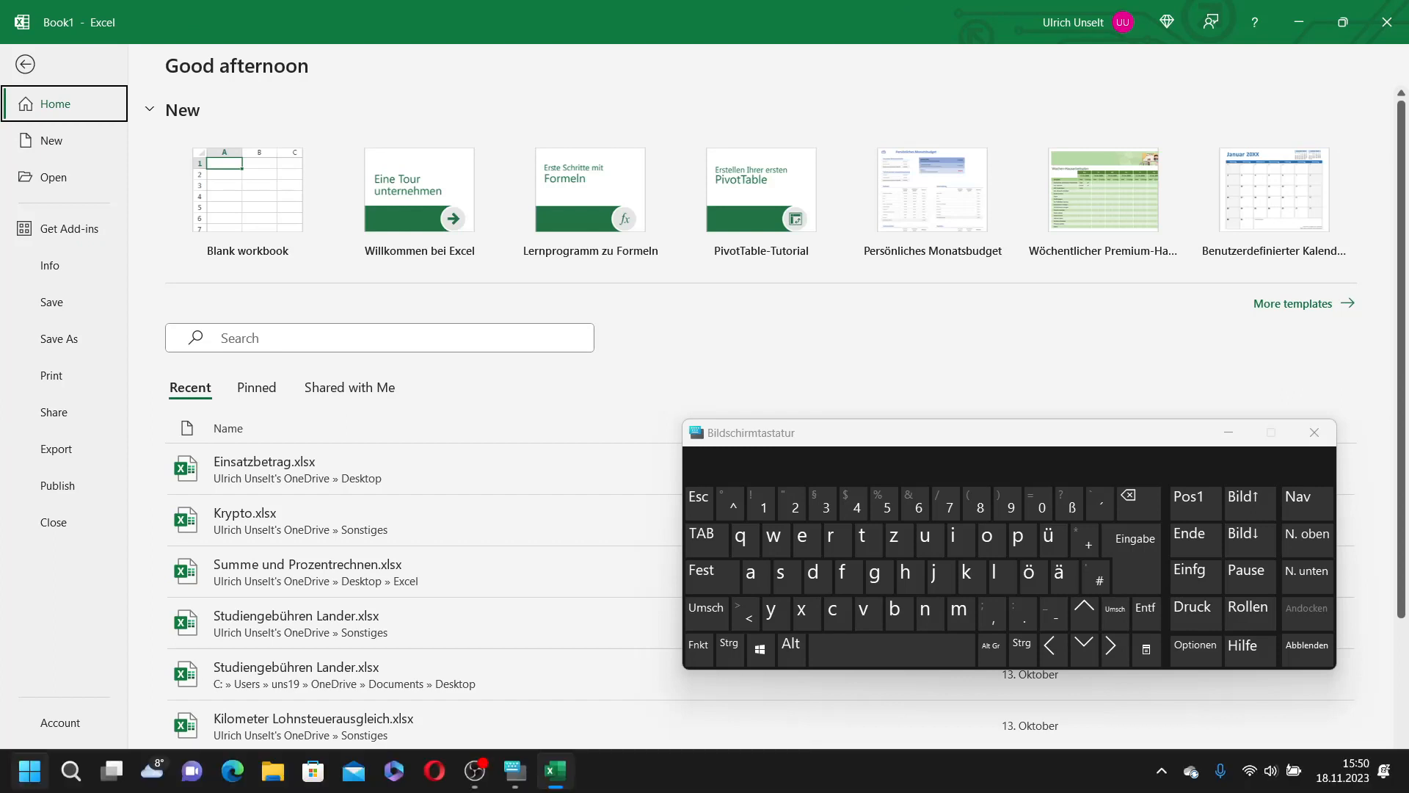
{"action": "left_click", "coordinate": [55, 756]}
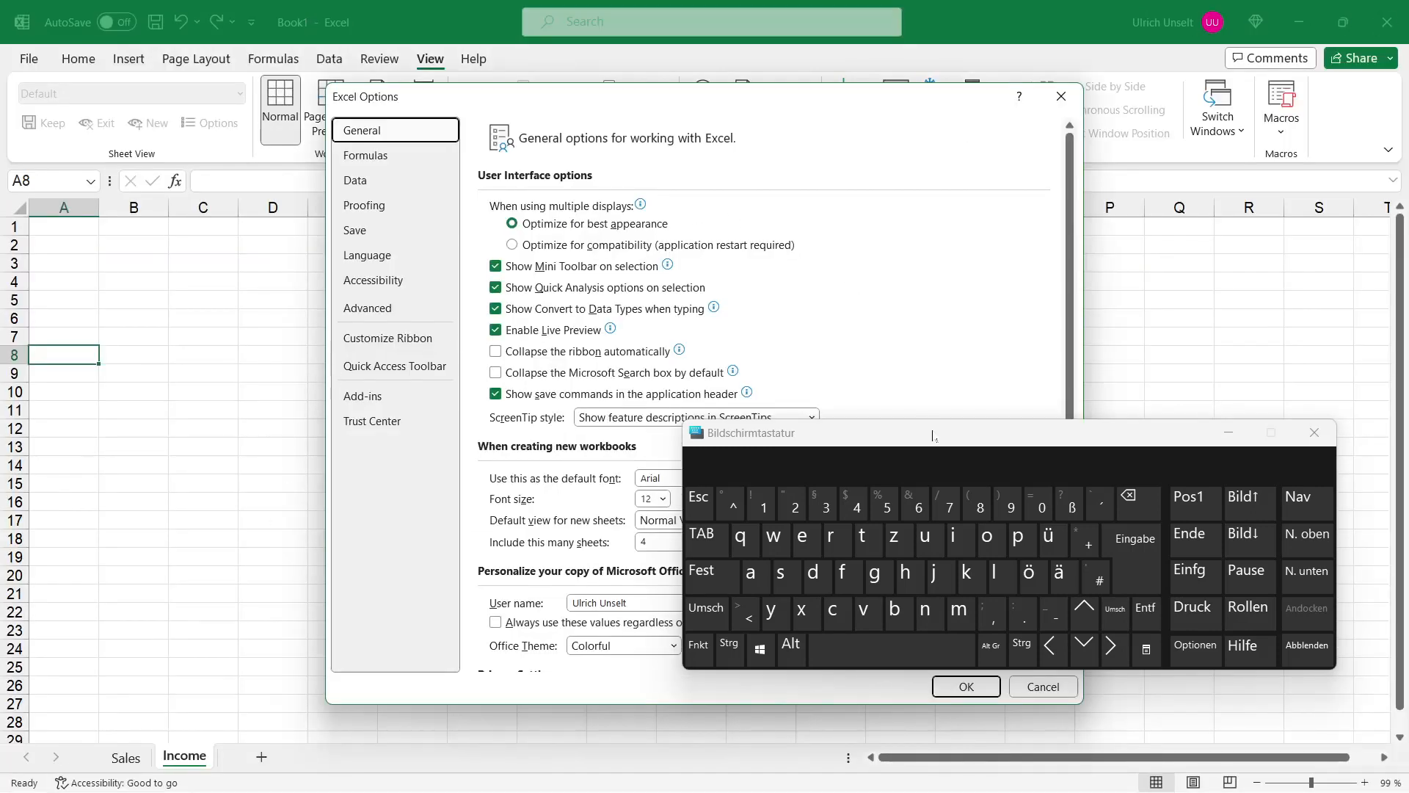
{"action": "left_click_drag", "start_coordinate": [935, 442], "coordinate": [1086, 447]}
{"action": "left_click_drag", "start_coordinate": [663, 102], "coordinate": [447, 91]}
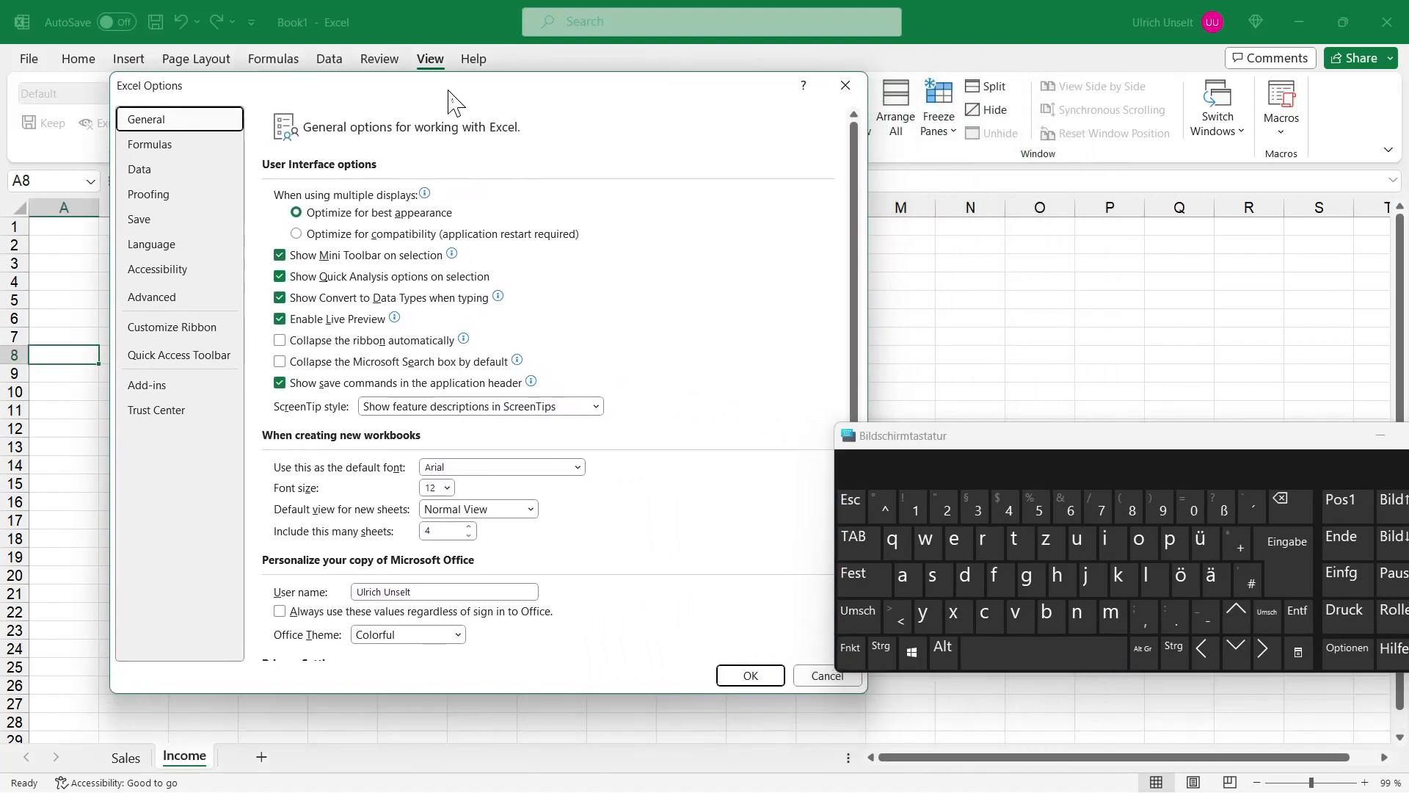
{"action": "left_click", "coordinate": [184, 303]}
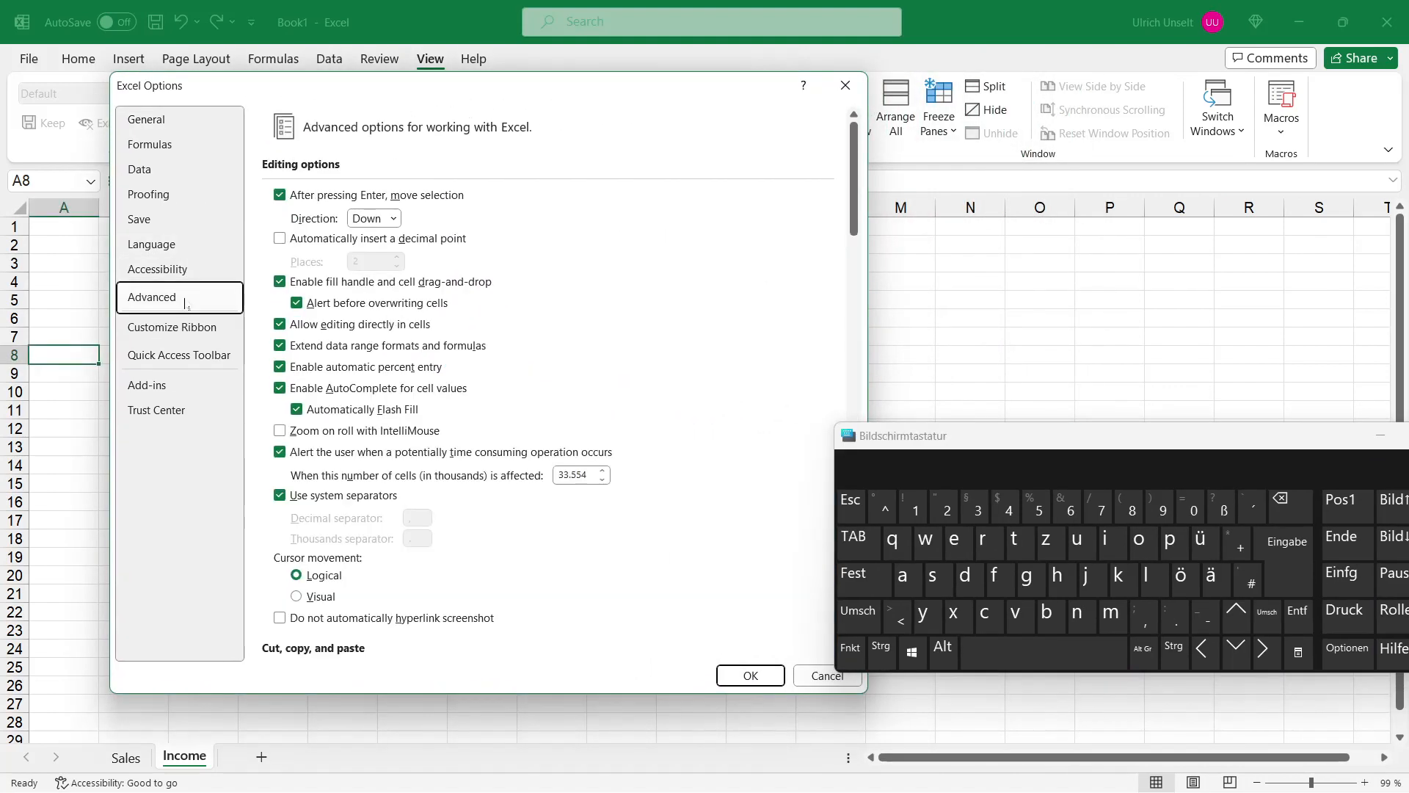
{"action": "left_click", "coordinate": [393, 218]}
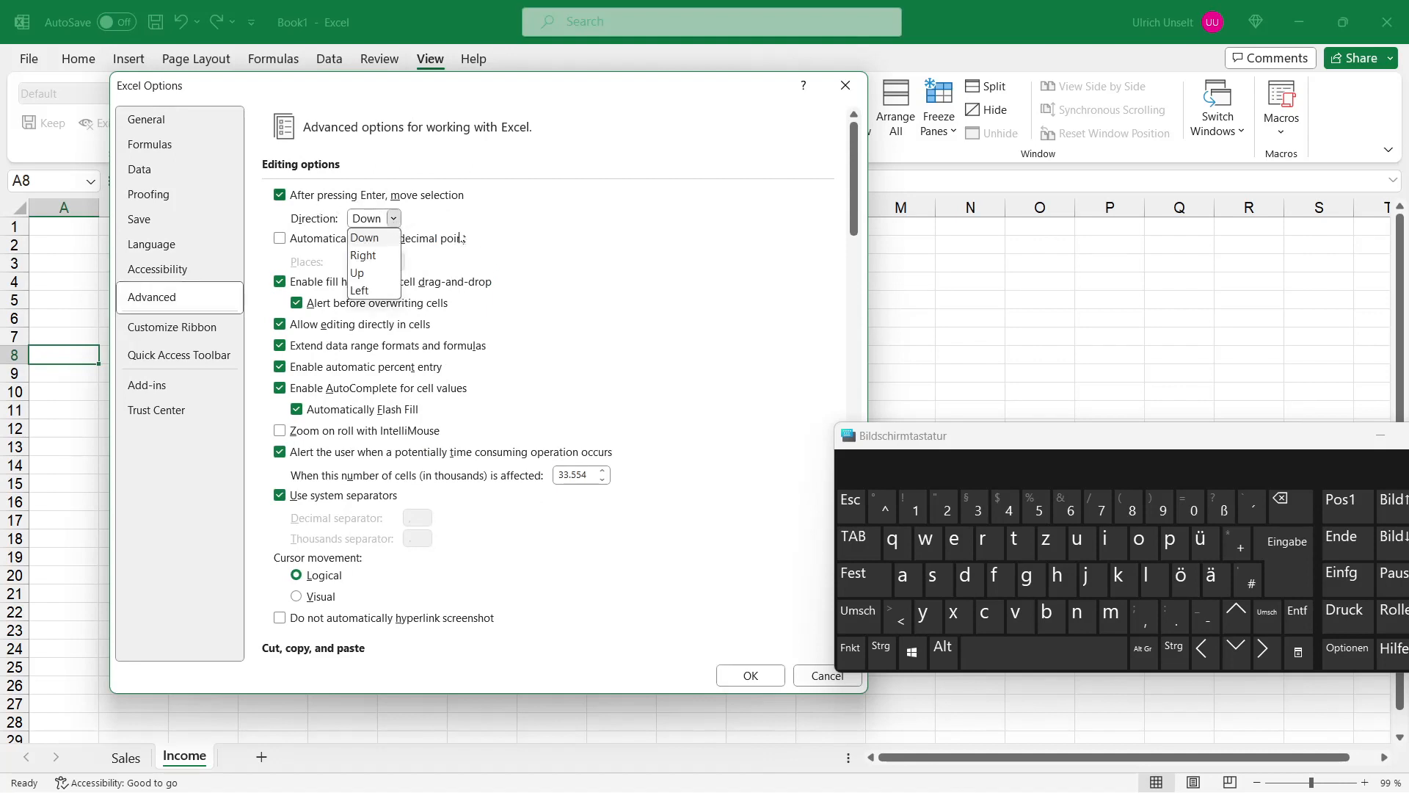
{"action": "left_click", "coordinate": [381, 263]}
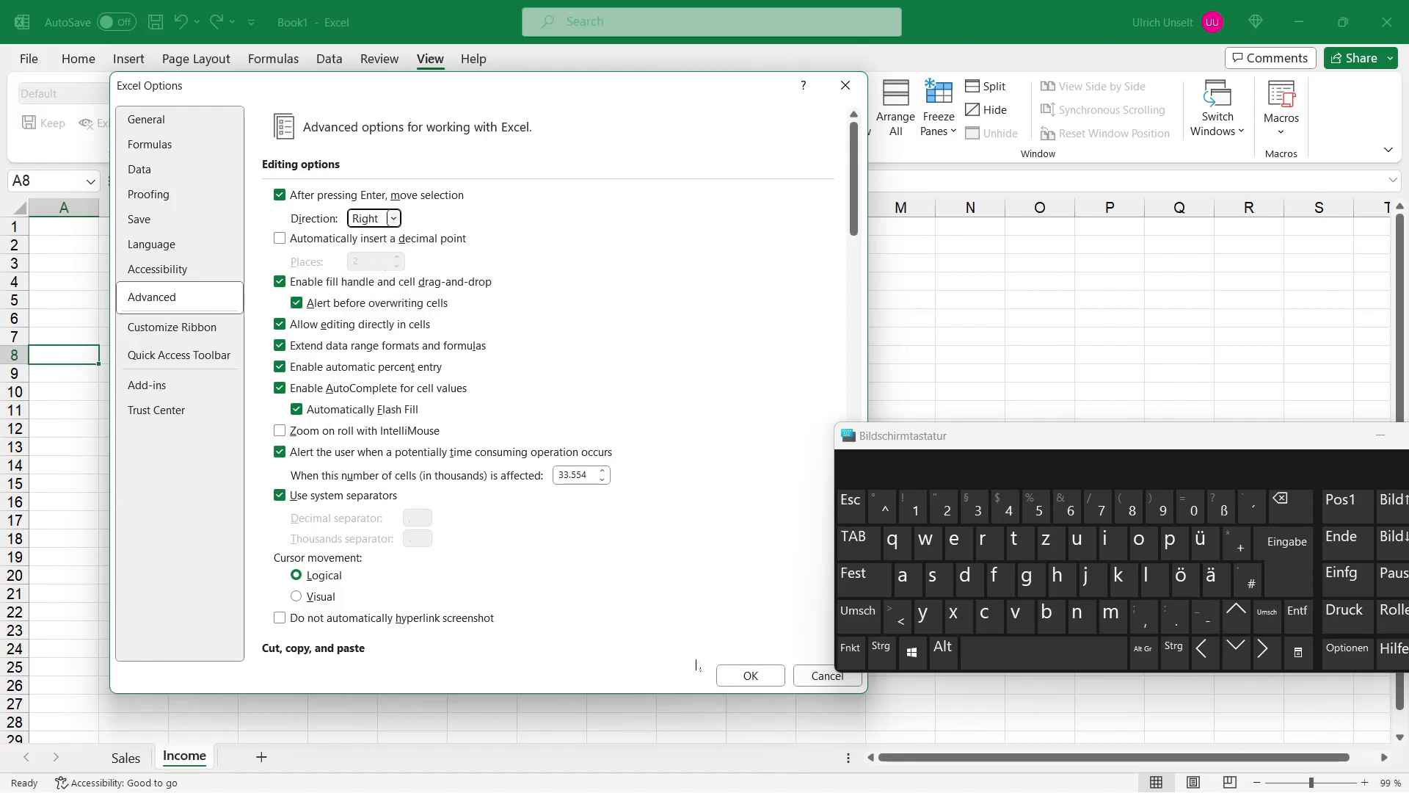
{"action": "left_click", "coordinate": [751, 675]}
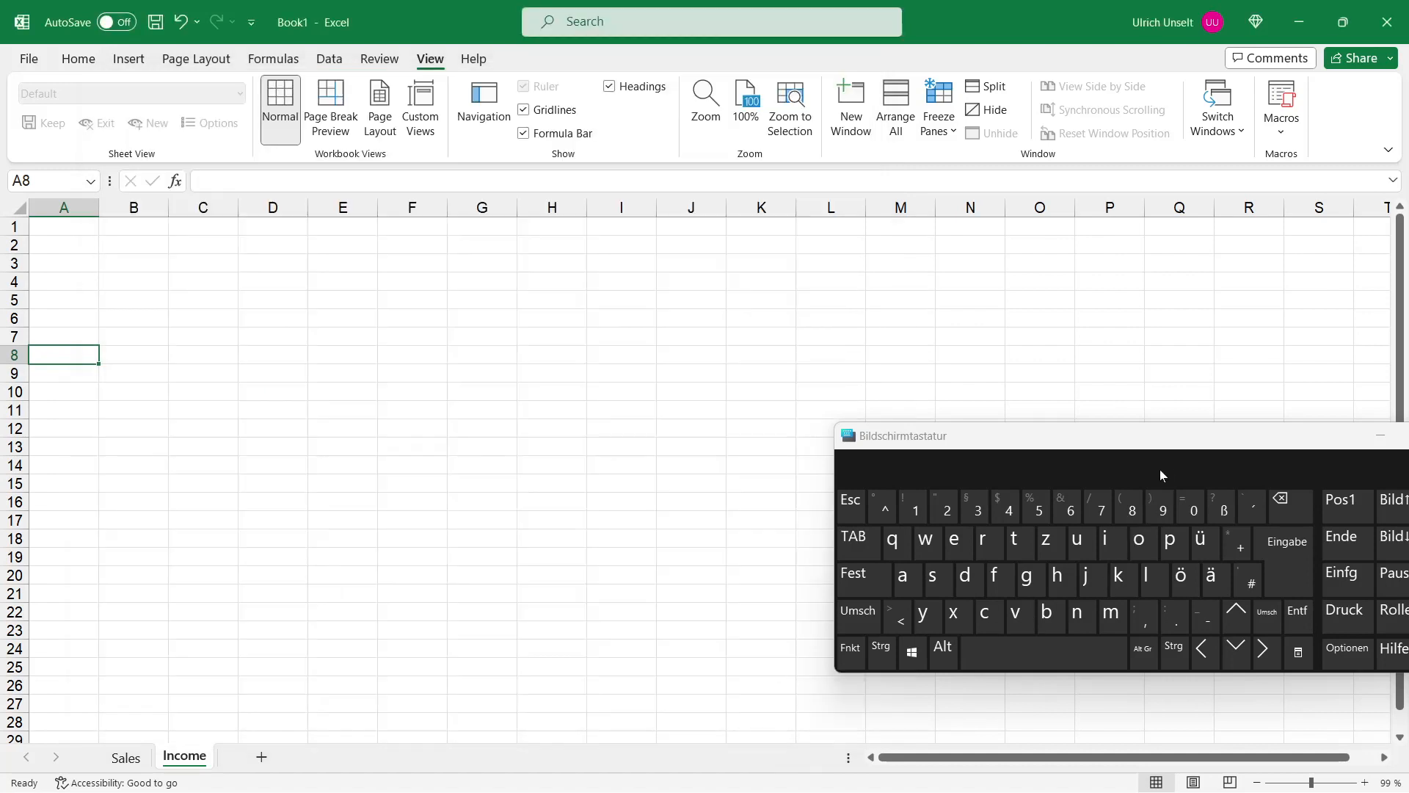
Step: Move the selection right along row 8 to I8 by confirming with Enter repeatedly
{"action": "left_click_drag", "start_coordinate": [1169, 441], "coordinate": [864, 413]}
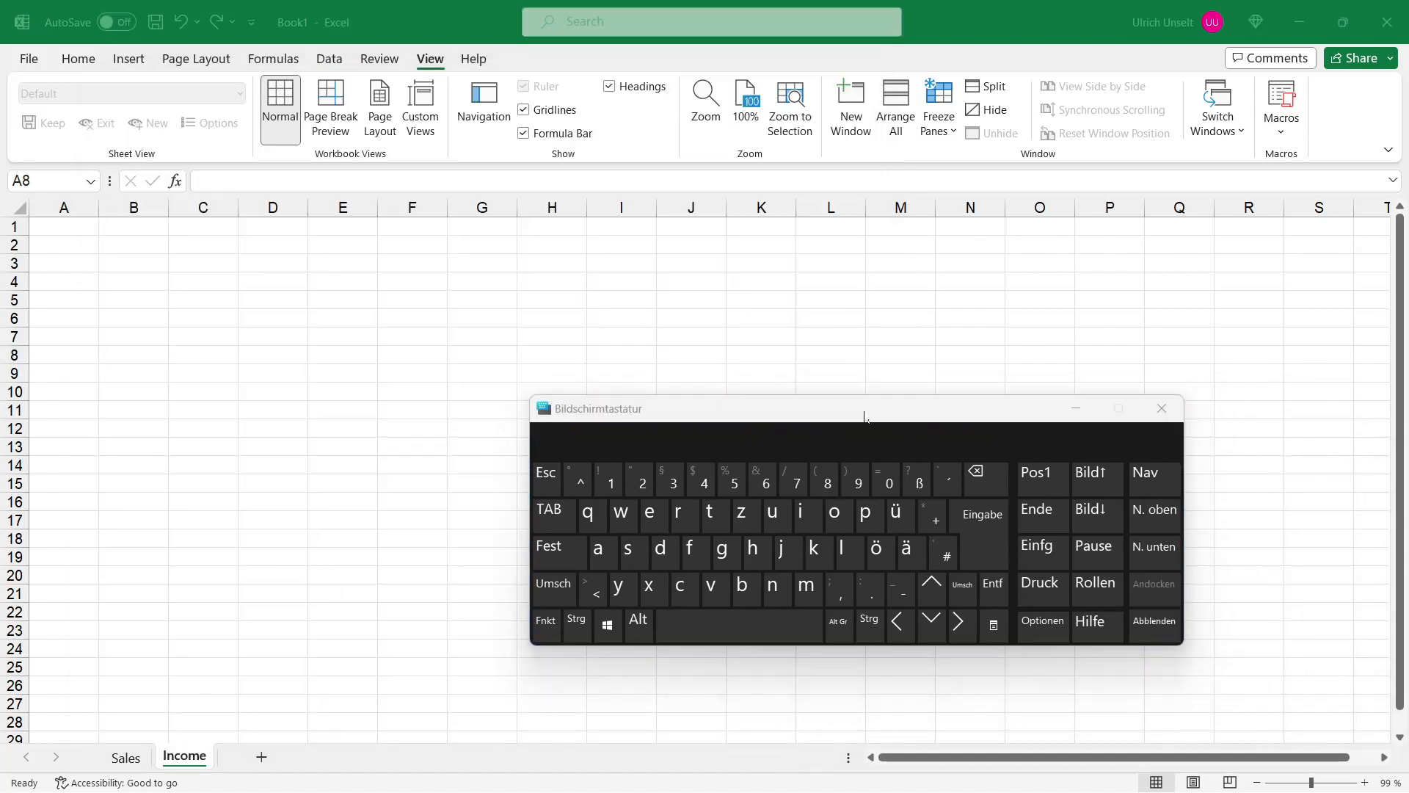
{"action": "left_click", "coordinate": [989, 551]}
{"action": "left_click", "coordinate": [988, 551]}
{"action": "left_click", "coordinate": [988, 551]}
{"action": "left_click", "coordinate": [988, 551]}
{"action": "left_click", "coordinate": [989, 551]}
{"action": "left_click", "coordinate": [988, 551]}
{"action": "left_click", "coordinate": [988, 552]}
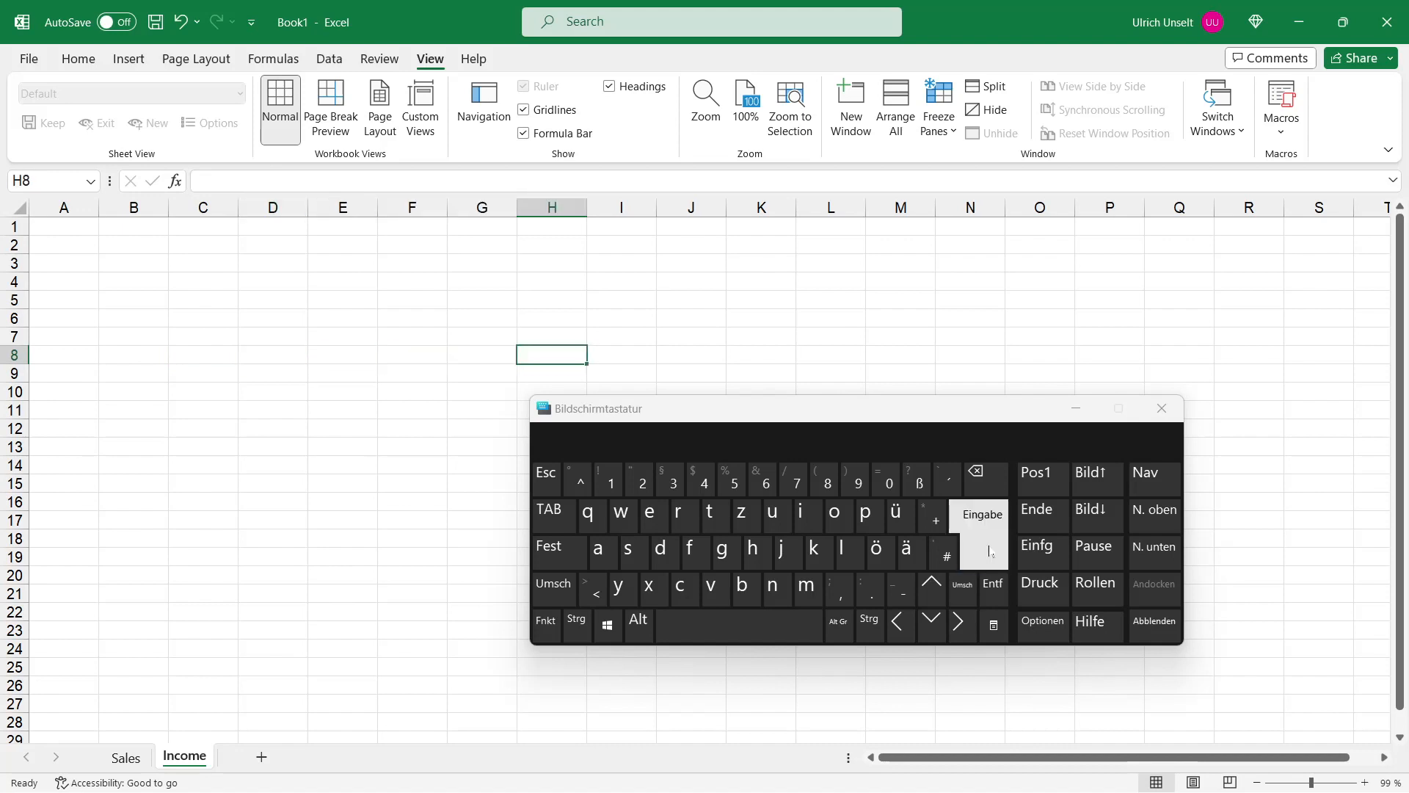
{"action": "left_click", "coordinate": [988, 551]}
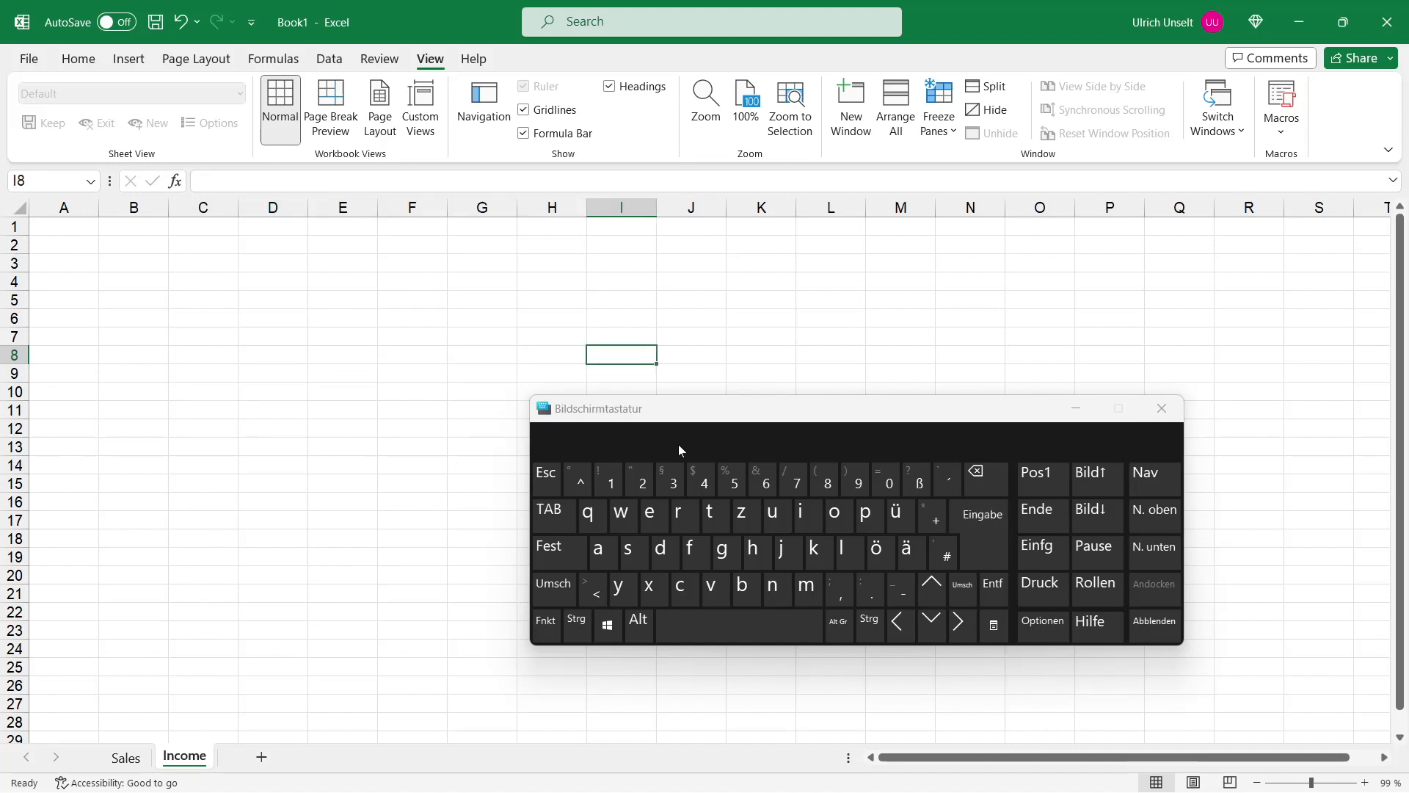
Step: Set the direction for moving the selection after Enter back to Down in the advanced Excel Options
{"action": "left_click", "coordinate": [28, 66]}
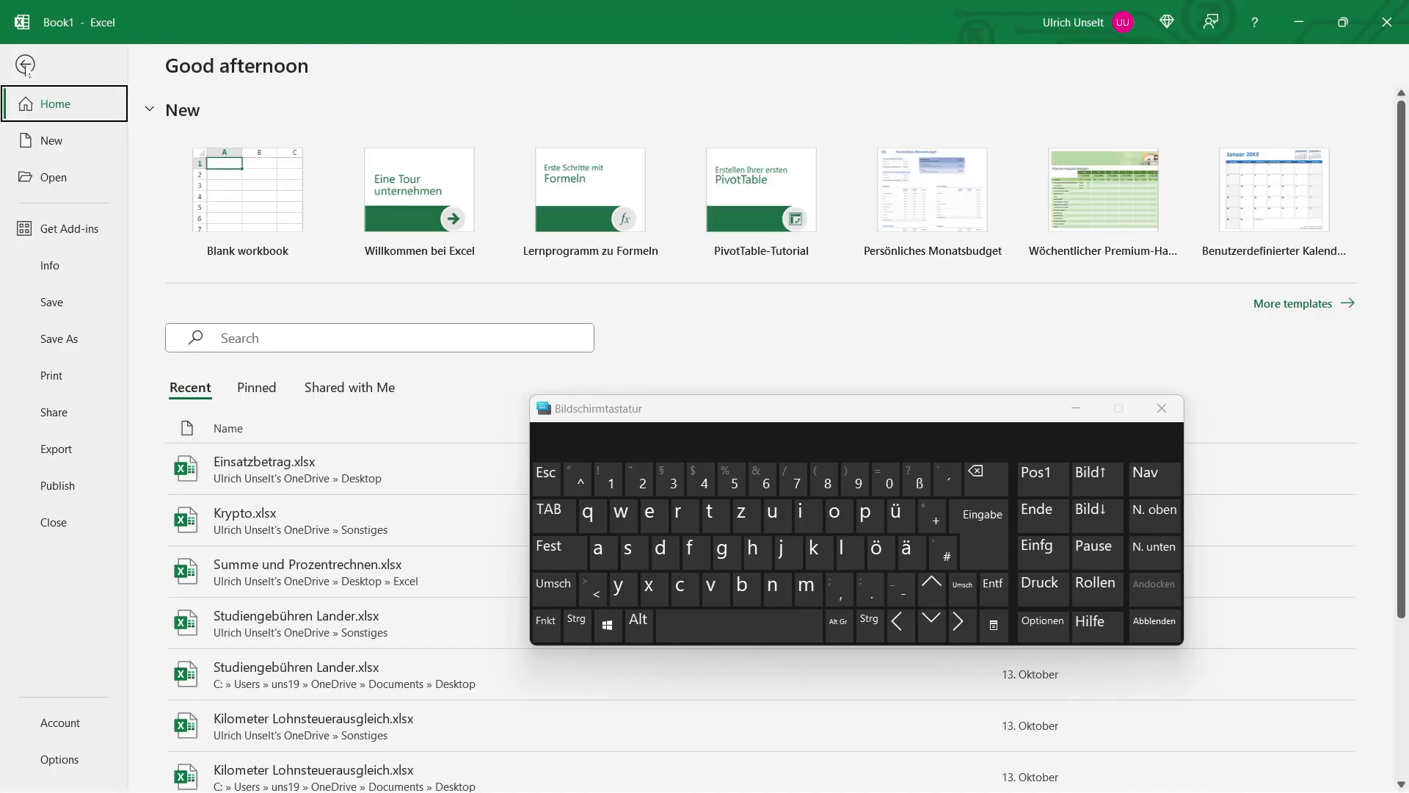
{"action": "left_click", "coordinate": [55, 763]}
{"action": "left_click", "coordinate": [396, 316]}
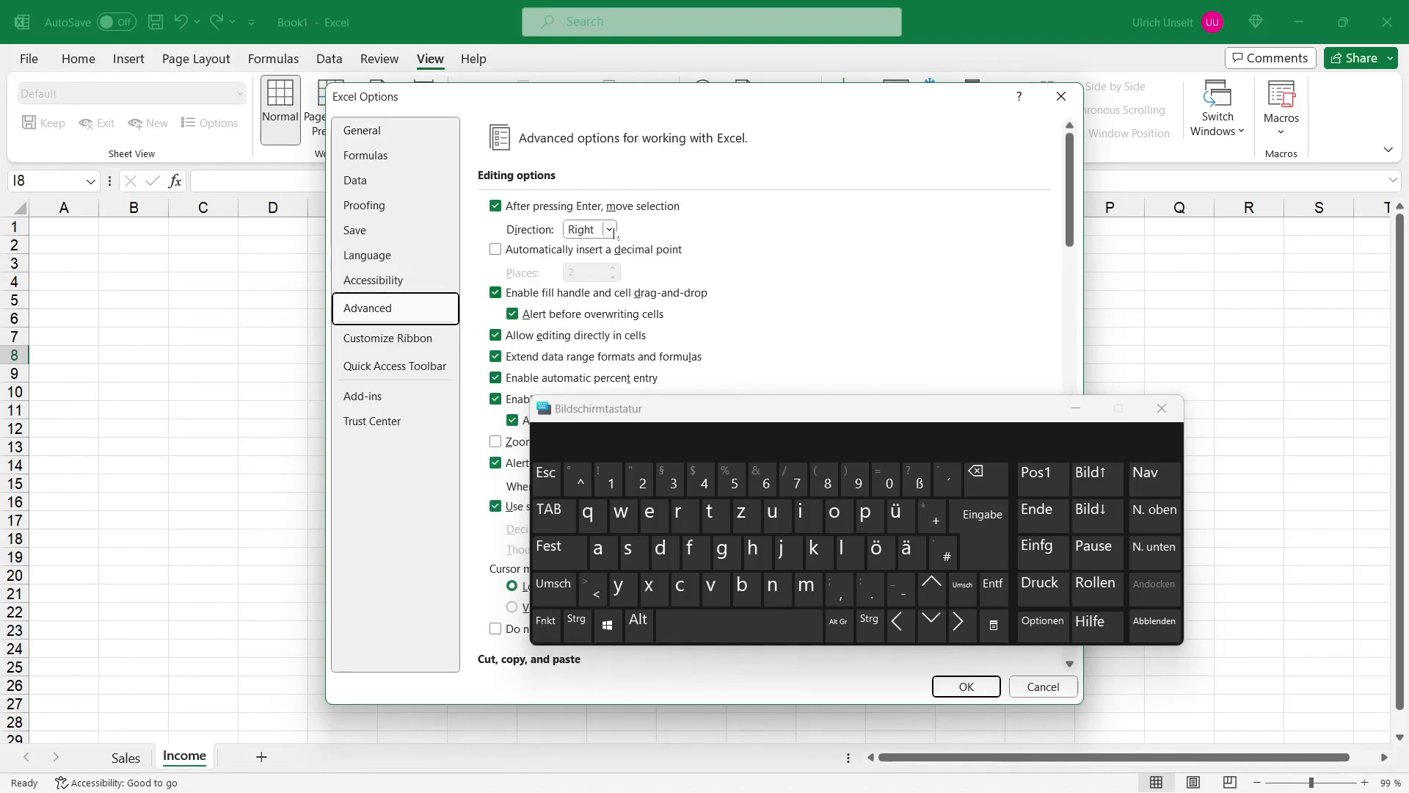
{"action": "left_click", "coordinate": [611, 231]}
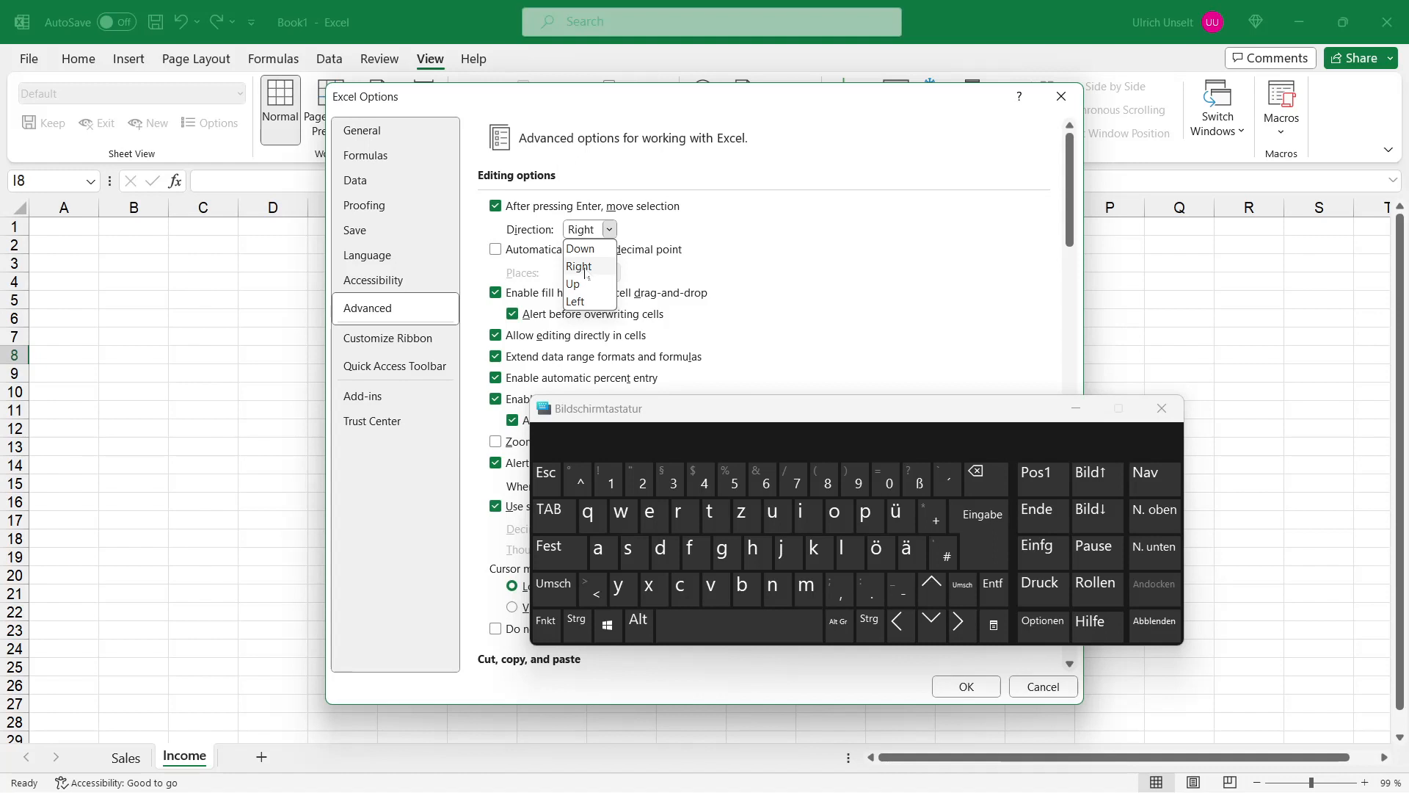
{"action": "left_click", "coordinate": [600, 250]}
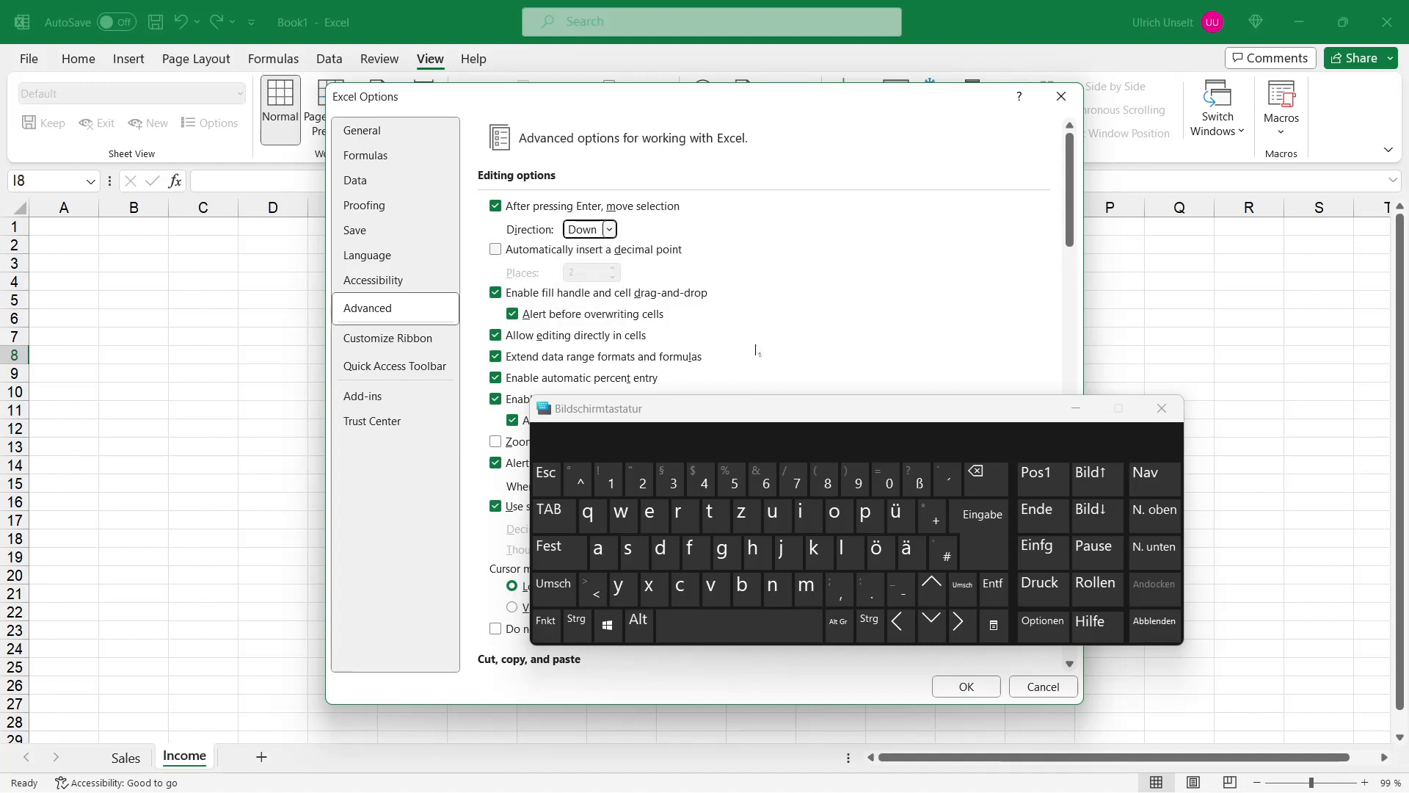
{"action": "left_click", "coordinate": [966, 686]}
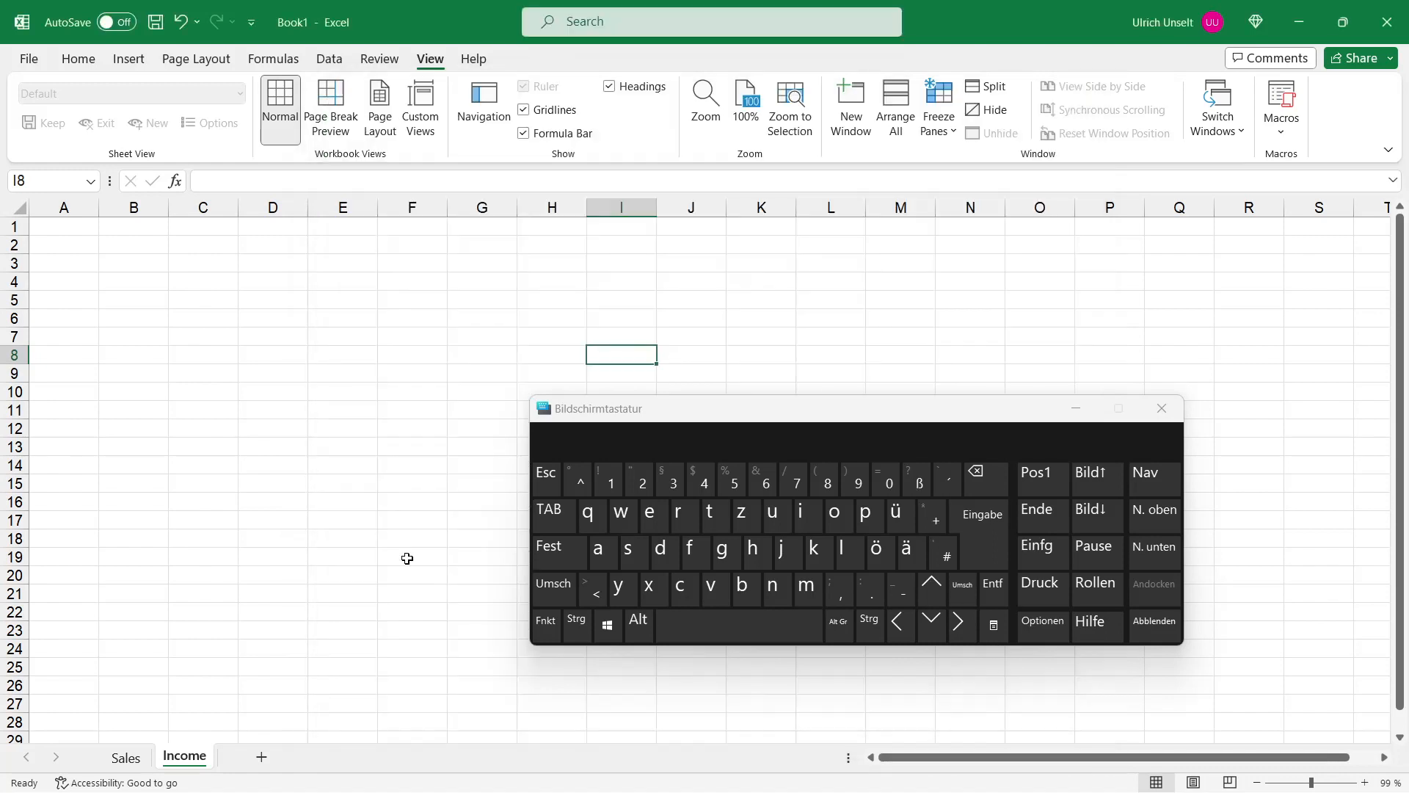
Step: Enter Moday in cell A1 of the First Step sheet and move to B1
{"action": "left_click", "coordinate": [280, 442]}
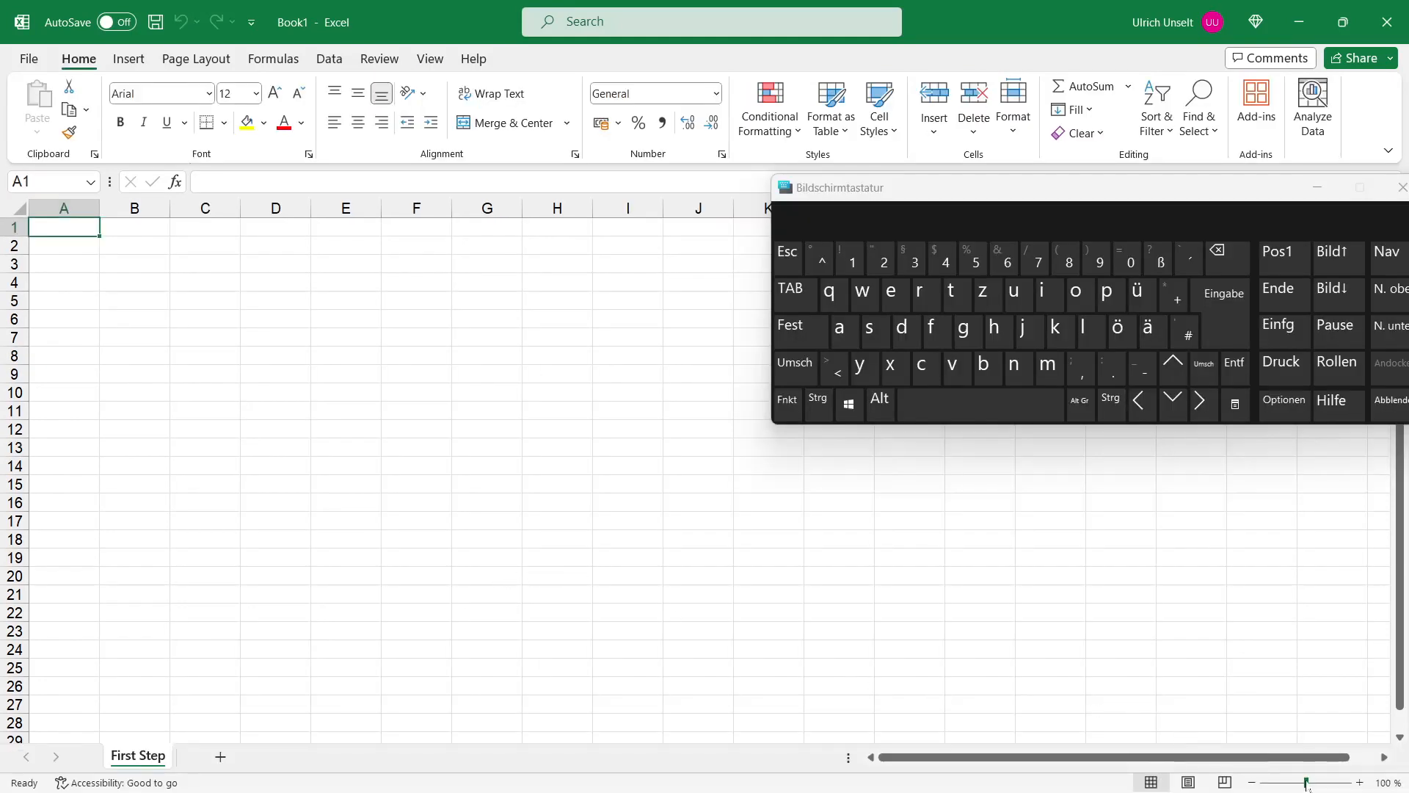
{"action": "left_click", "coordinate": [1321, 783]}
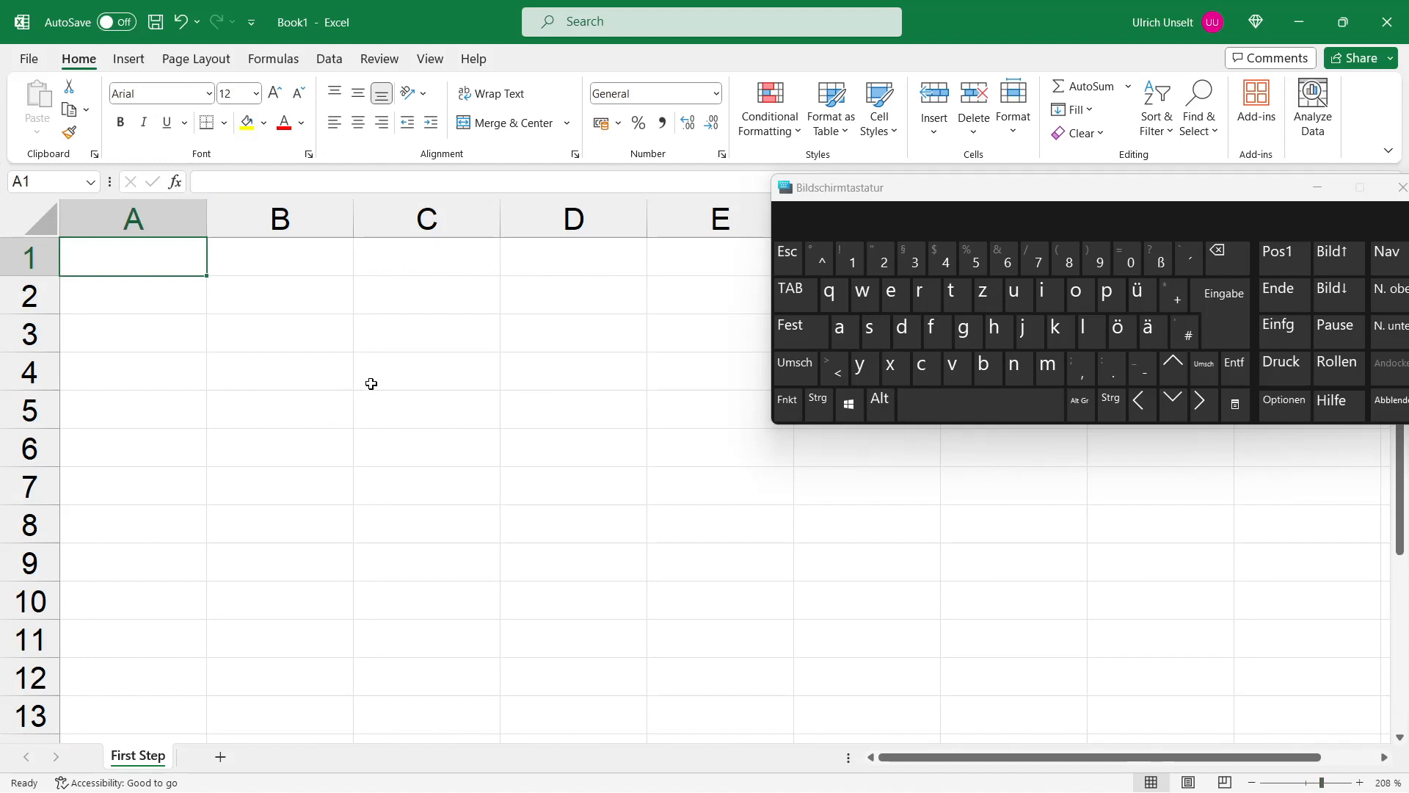
{"action": "type", "text": "Mo"}
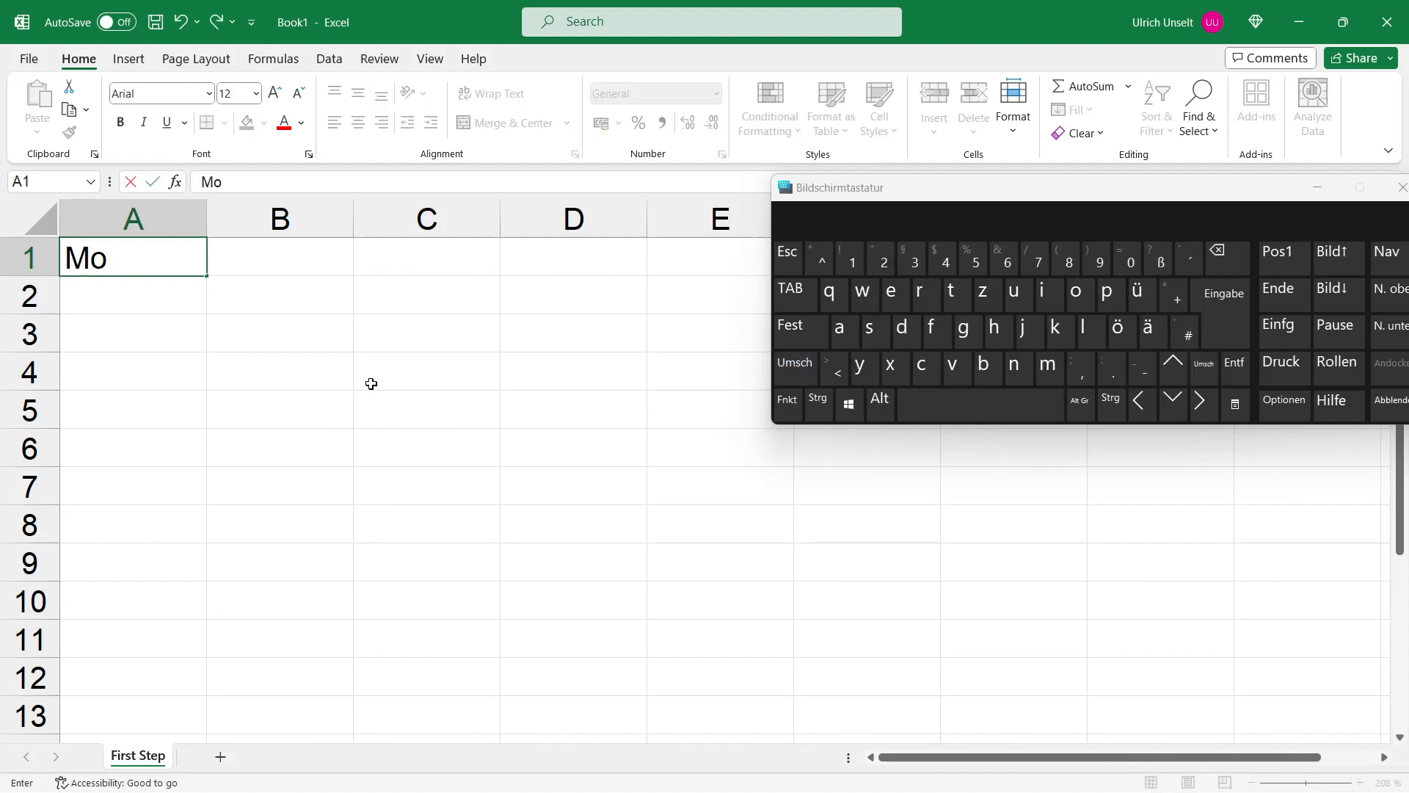
{"action": "type", "text": "day"}
{"action": "key", "text": "Tab"}
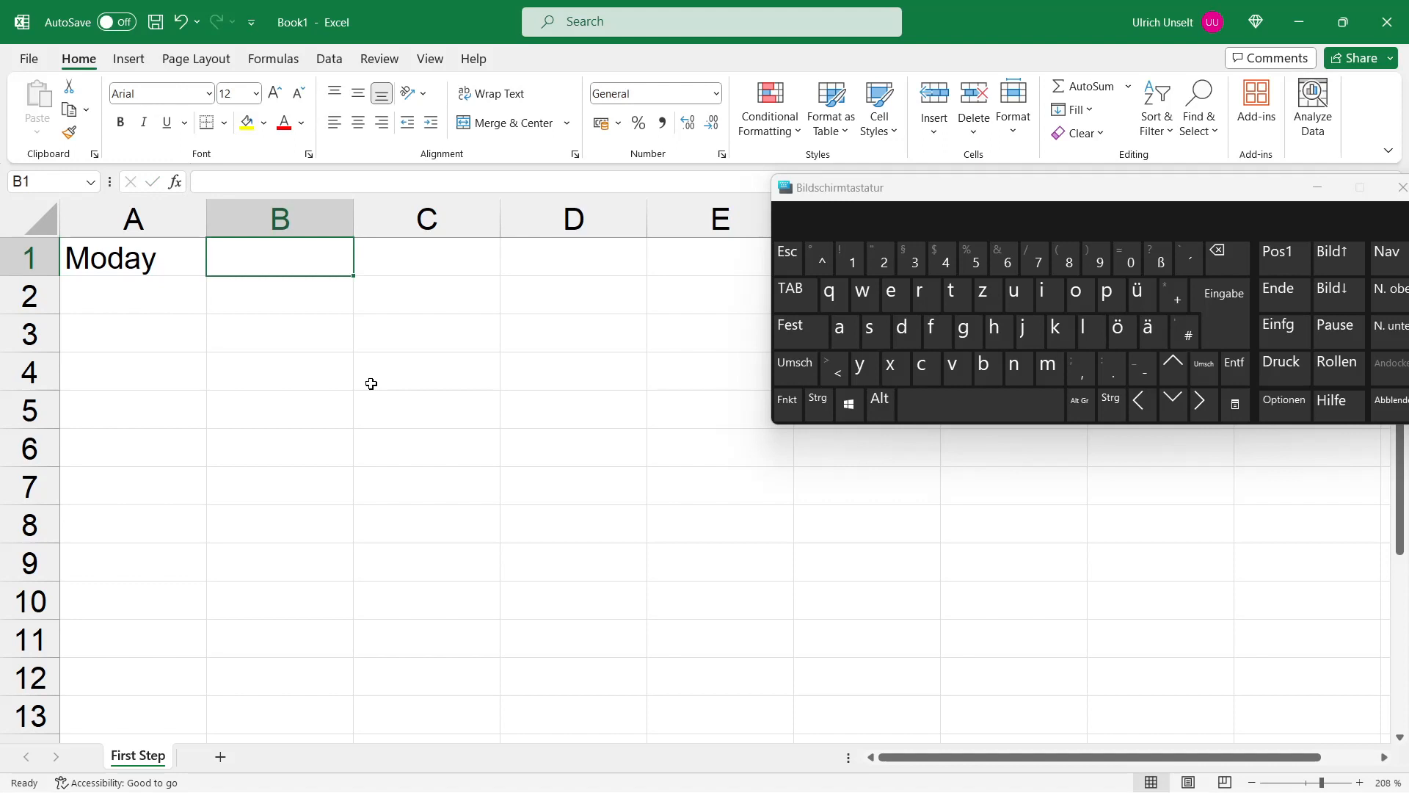
Step: Enter the date 01.01.2023 in cell B1
{"action": "type", "text": "01.01"}
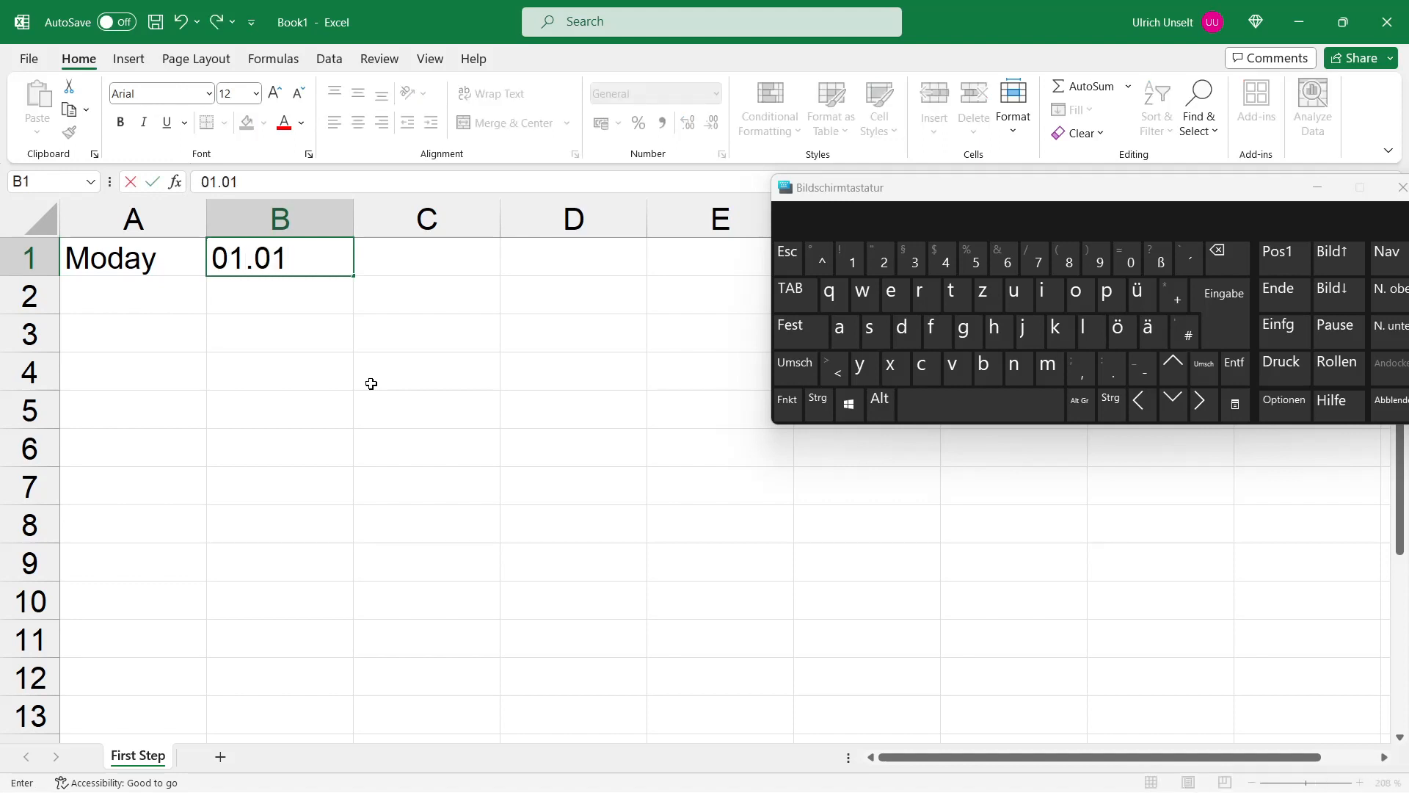
{"action": "type", "text": ".2023"}
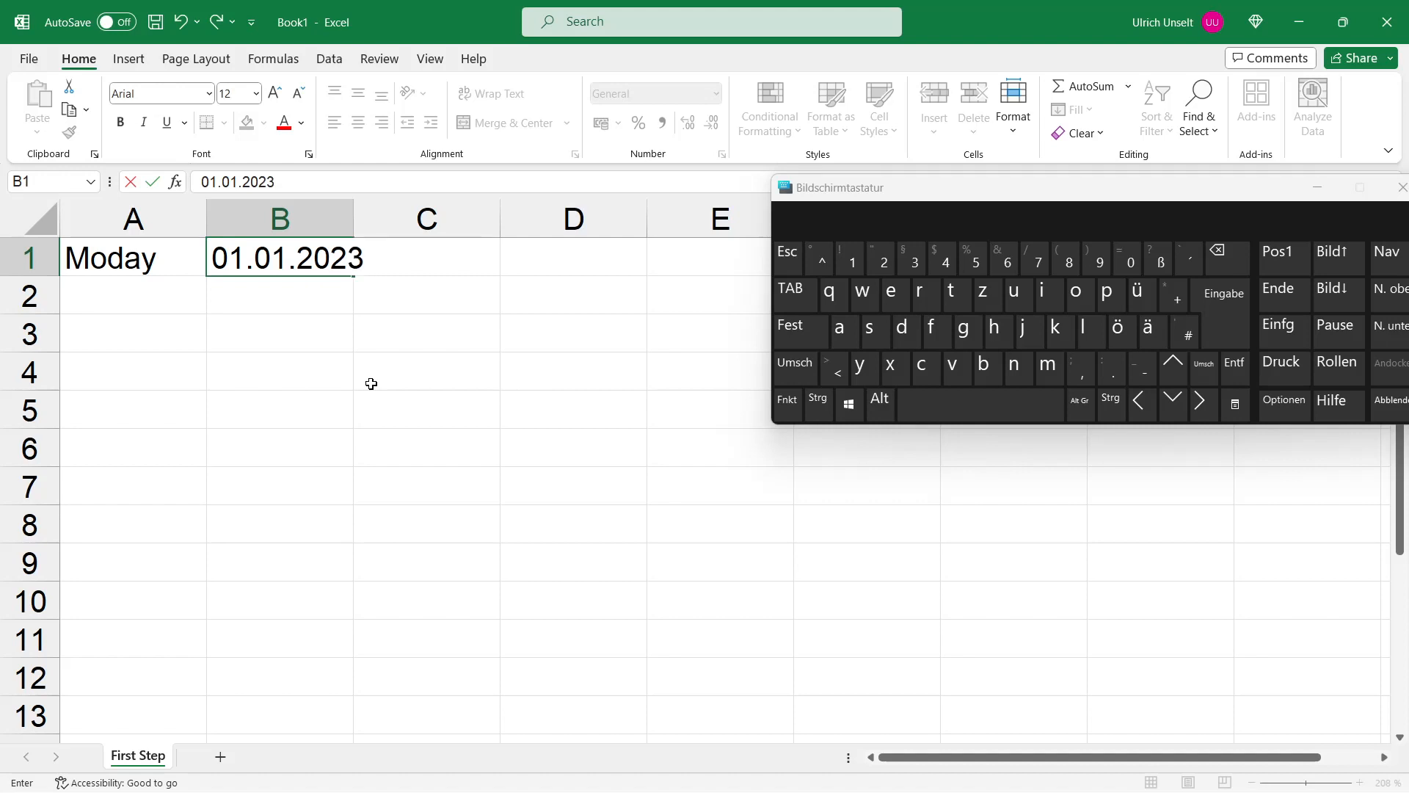
{"action": "key", "text": "Return"}
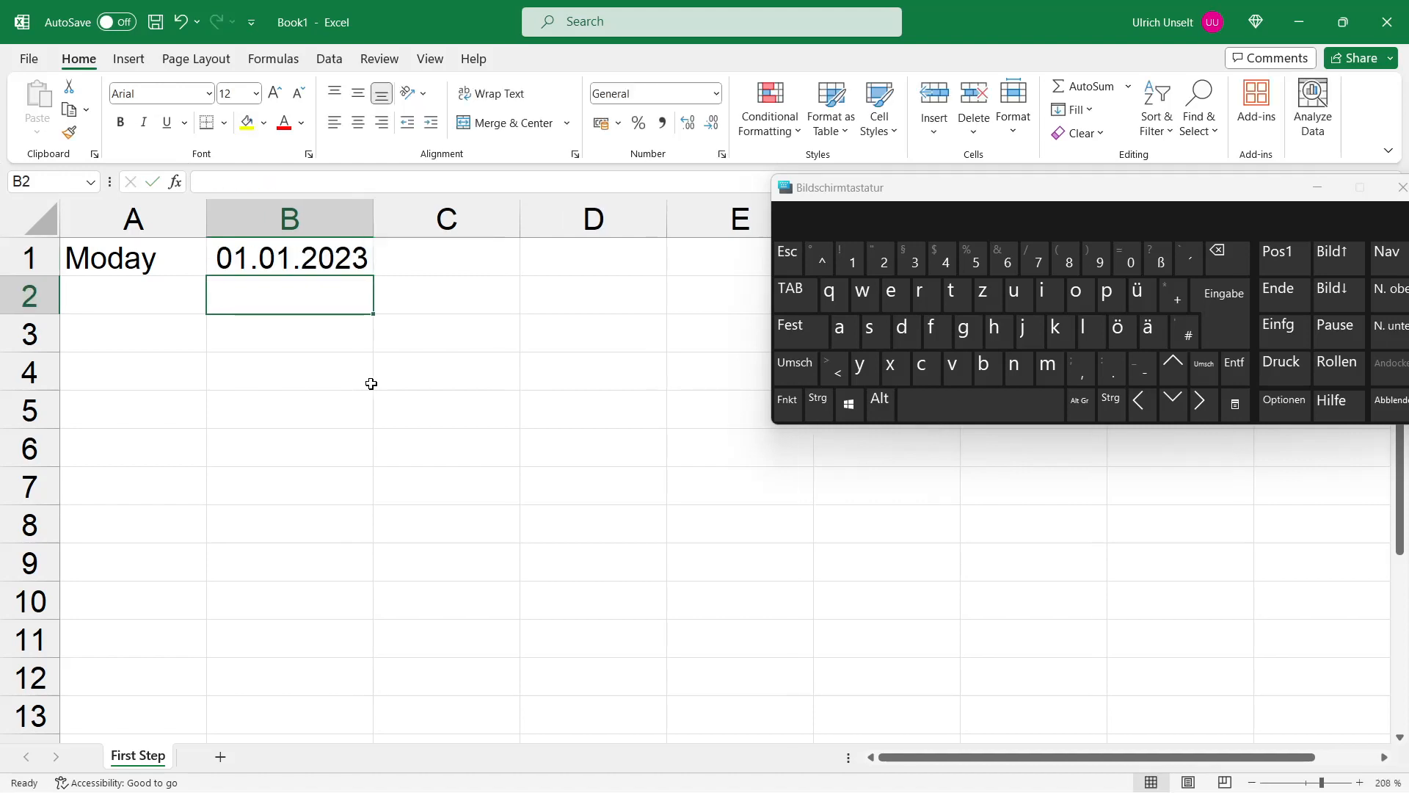
Step: Enter 120 in cell C1 and widen column B to fit the date
{"action": "key", "text": "Right"}
{"action": "key", "text": "Up"}
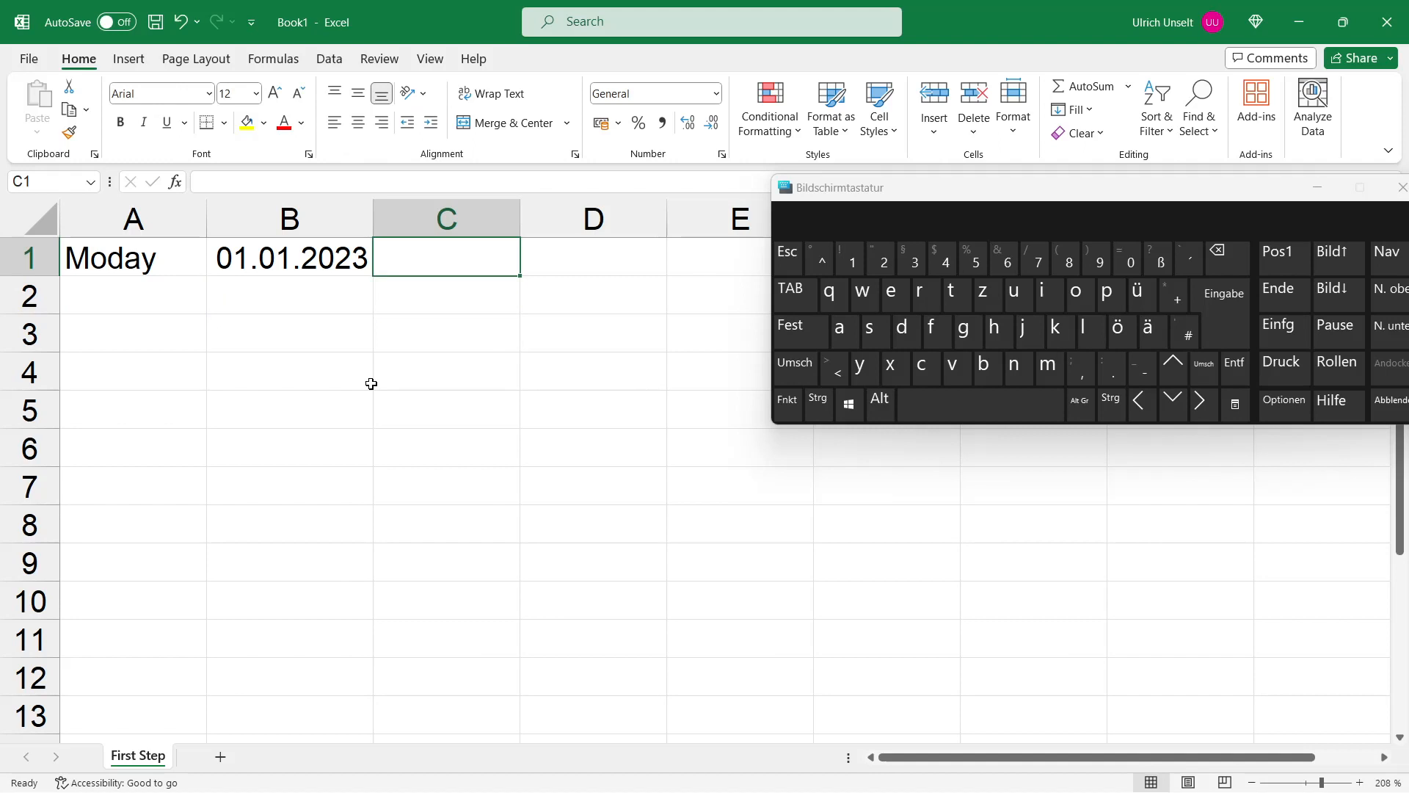
{"action": "type", "text": "120"}
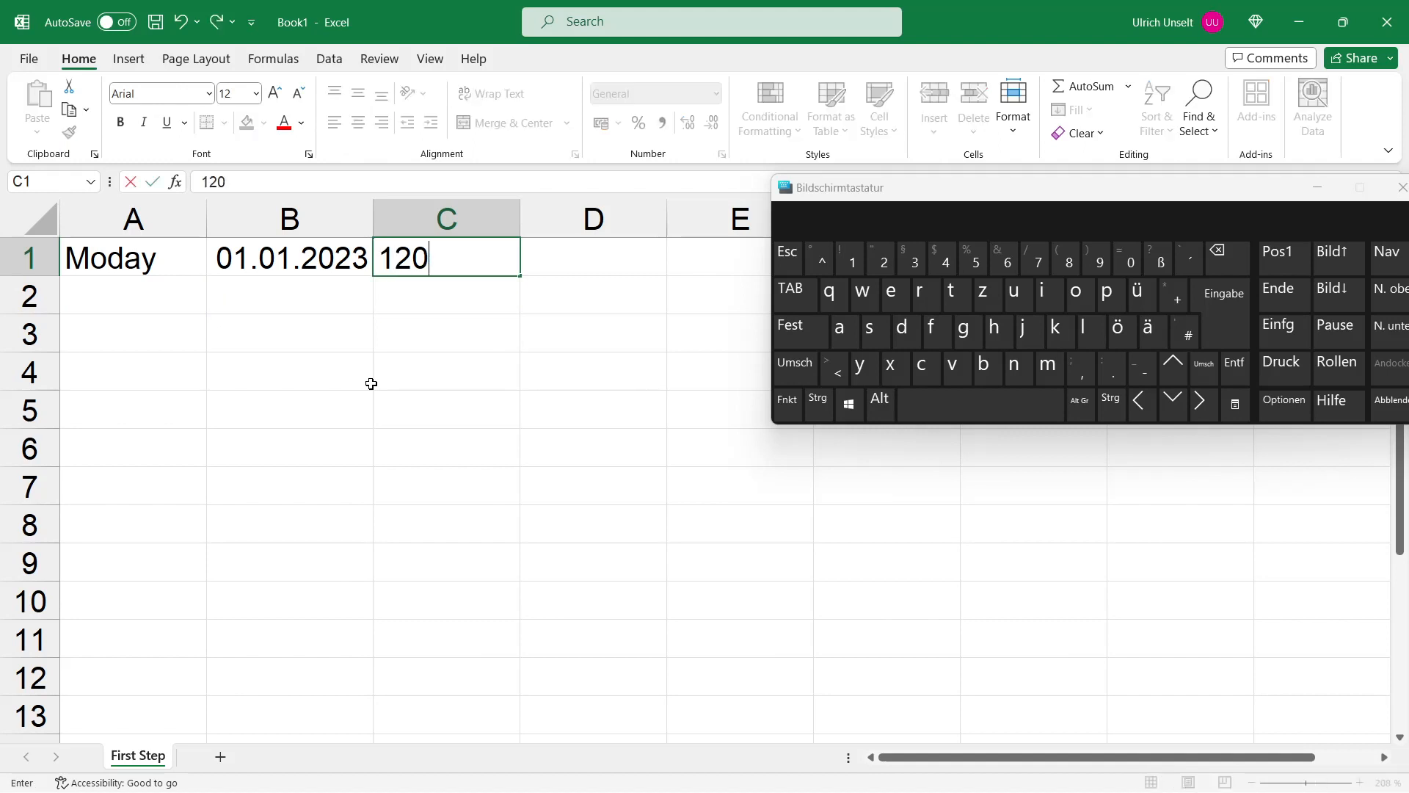
{"action": "key", "text": "Return"}
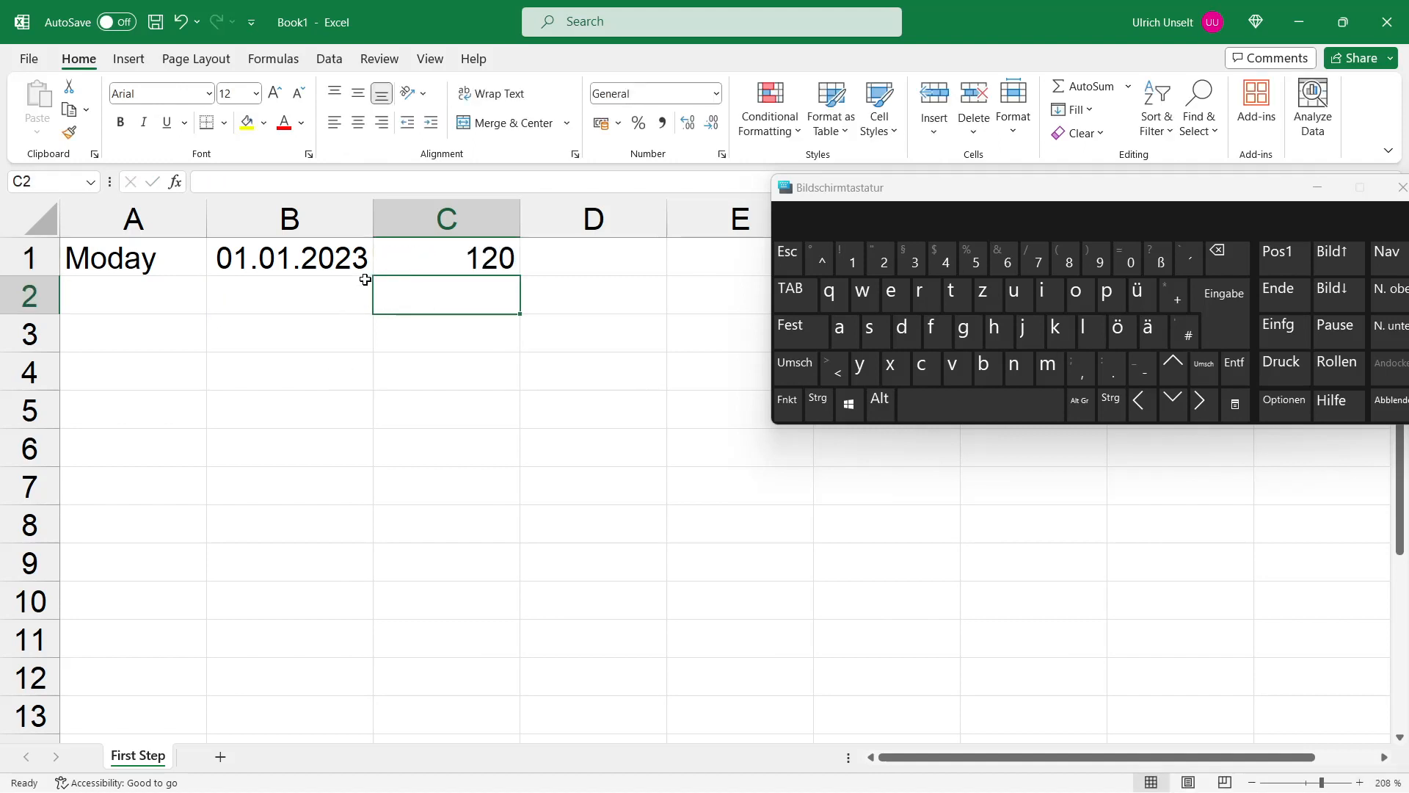
{"action": "left_click_drag", "start_coordinate": [373, 218], "coordinate": [419, 226]}
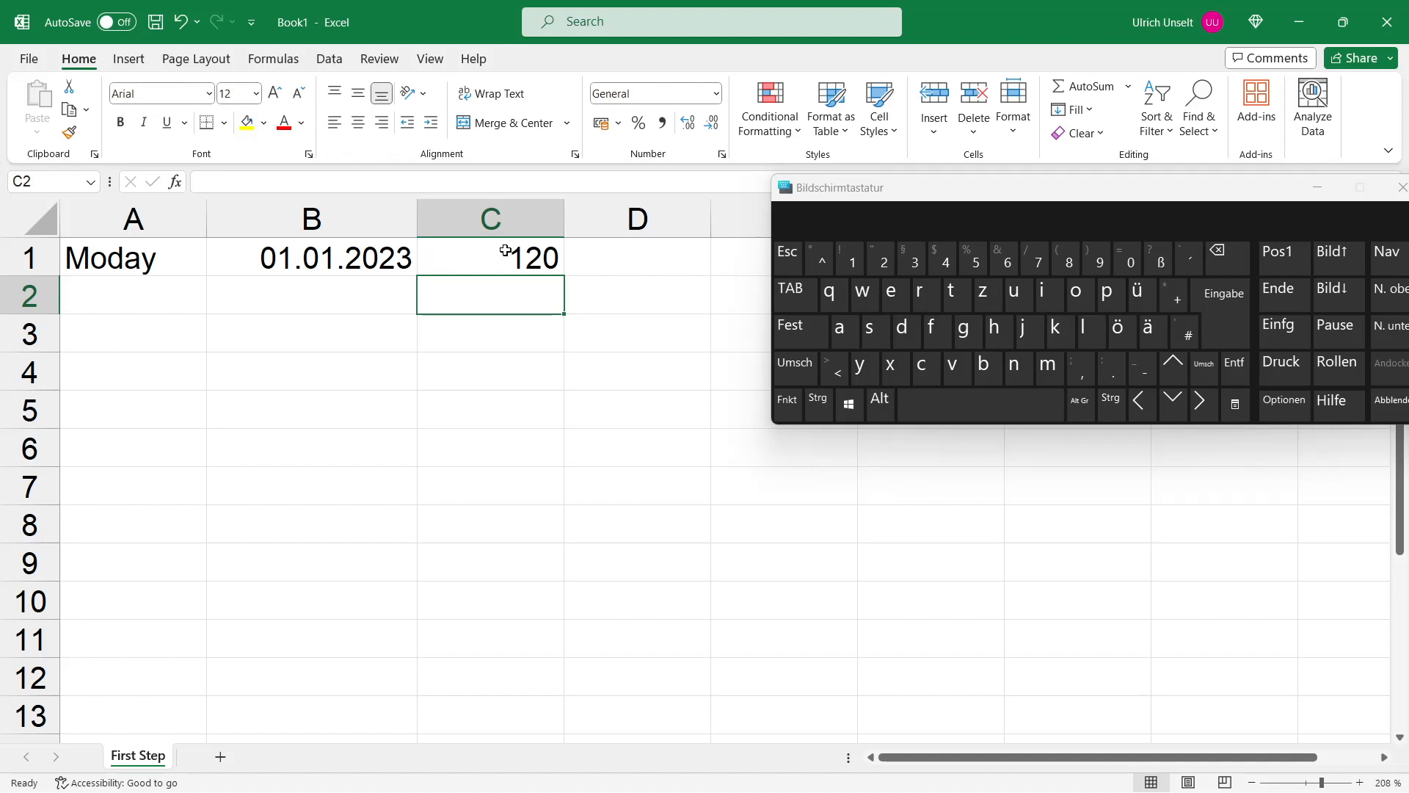
Step: Try centre, right and left alignment on cell A1, ending with left alignment
{"action": "left_click", "coordinate": [162, 265]}
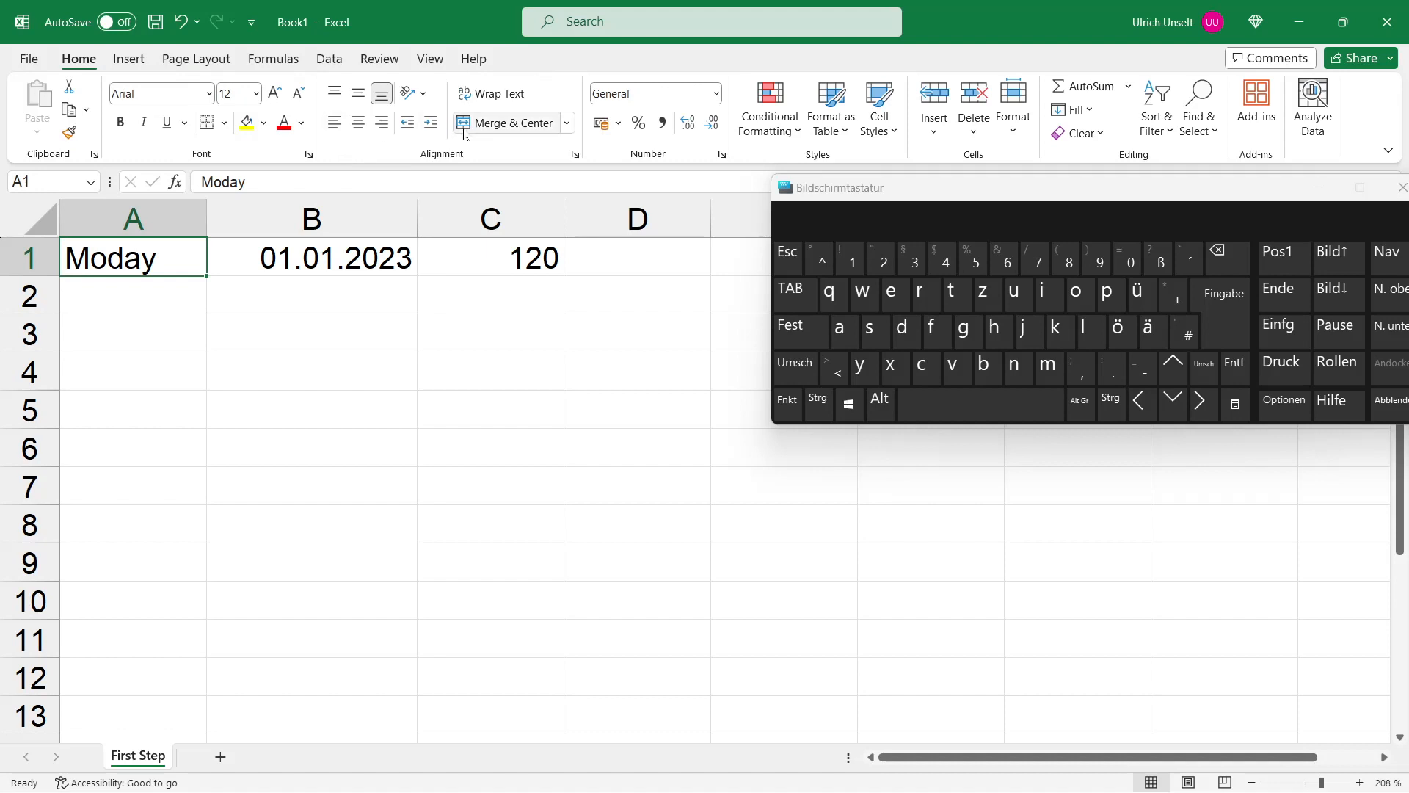
{"action": "left_click", "coordinate": [358, 122]}
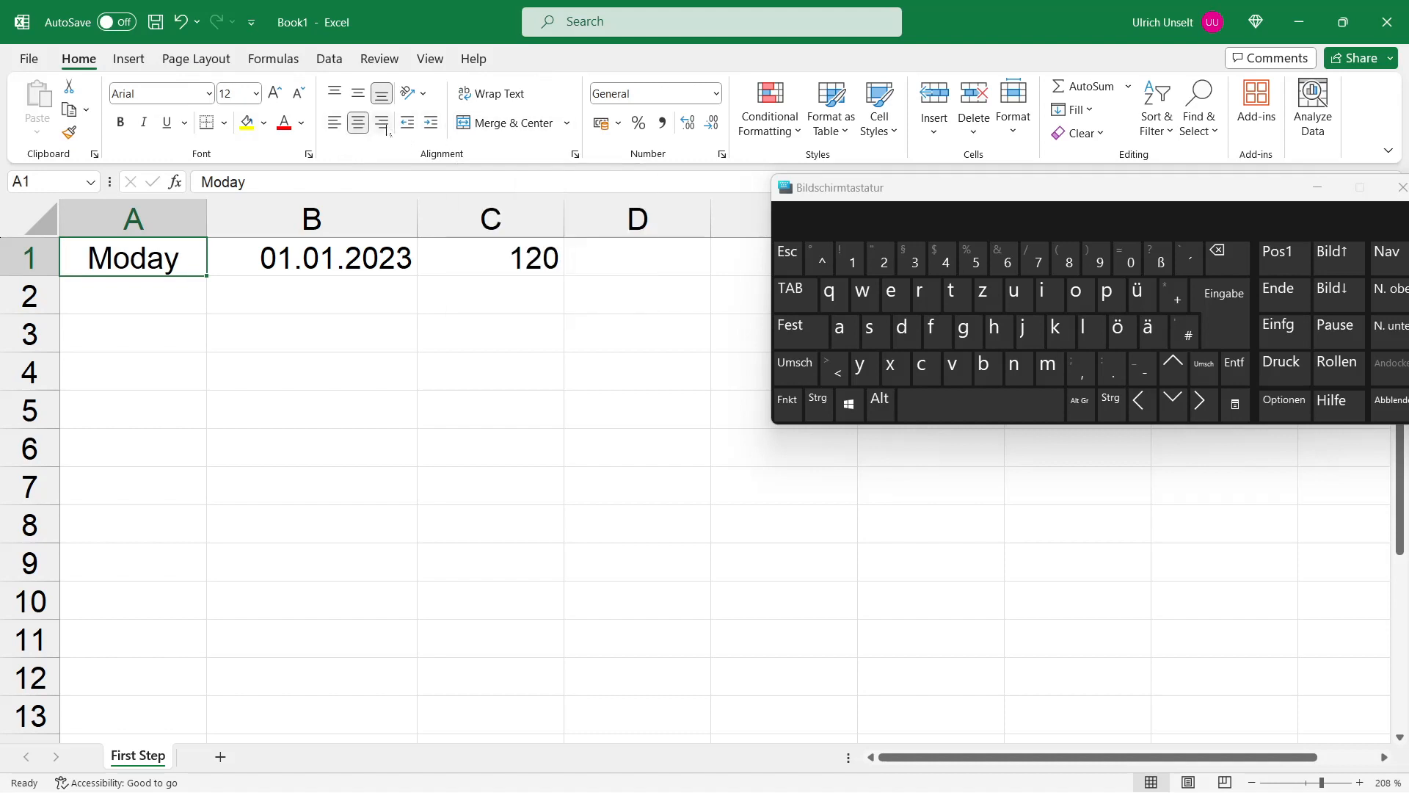
{"action": "left_click", "coordinate": [384, 126]}
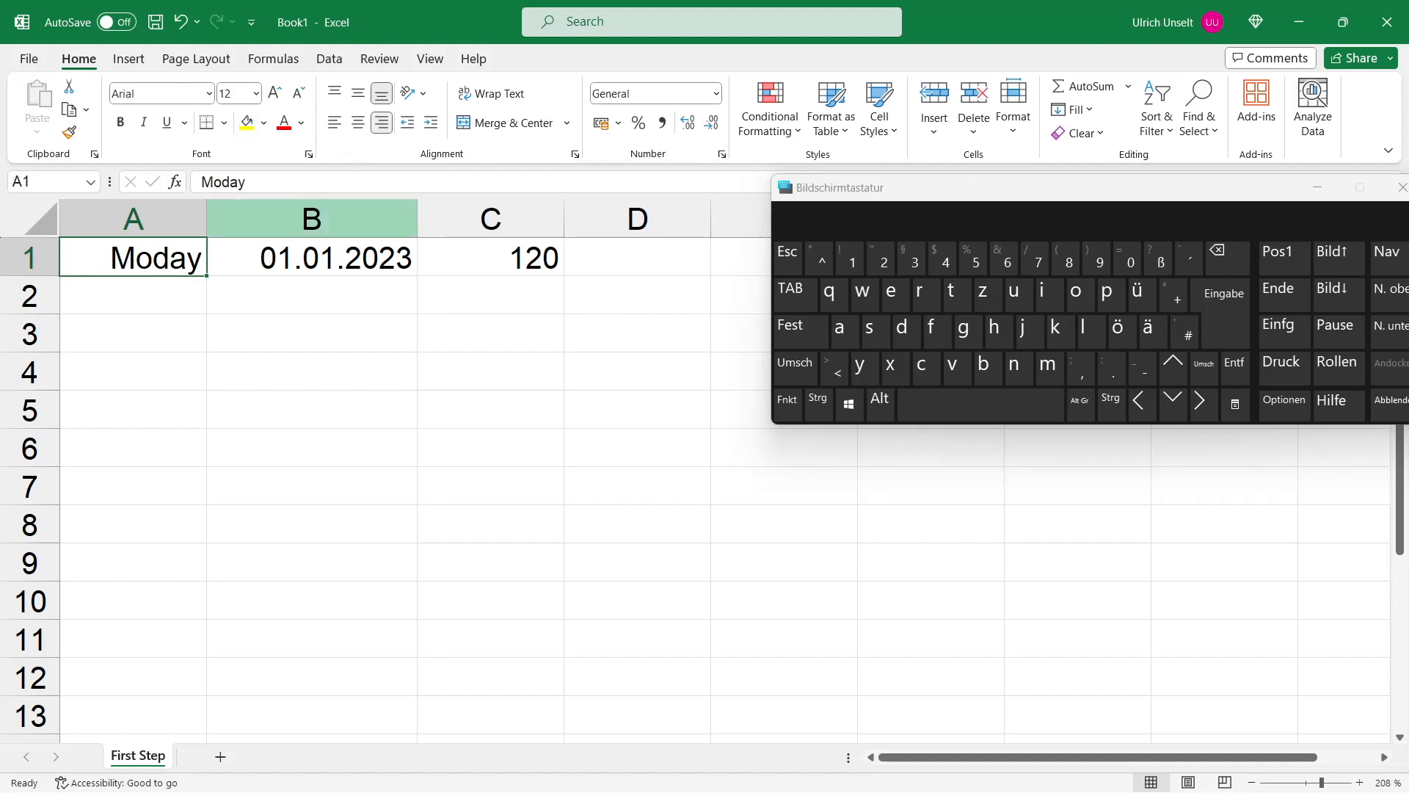
{"action": "left_click", "coordinate": [335, 123]}
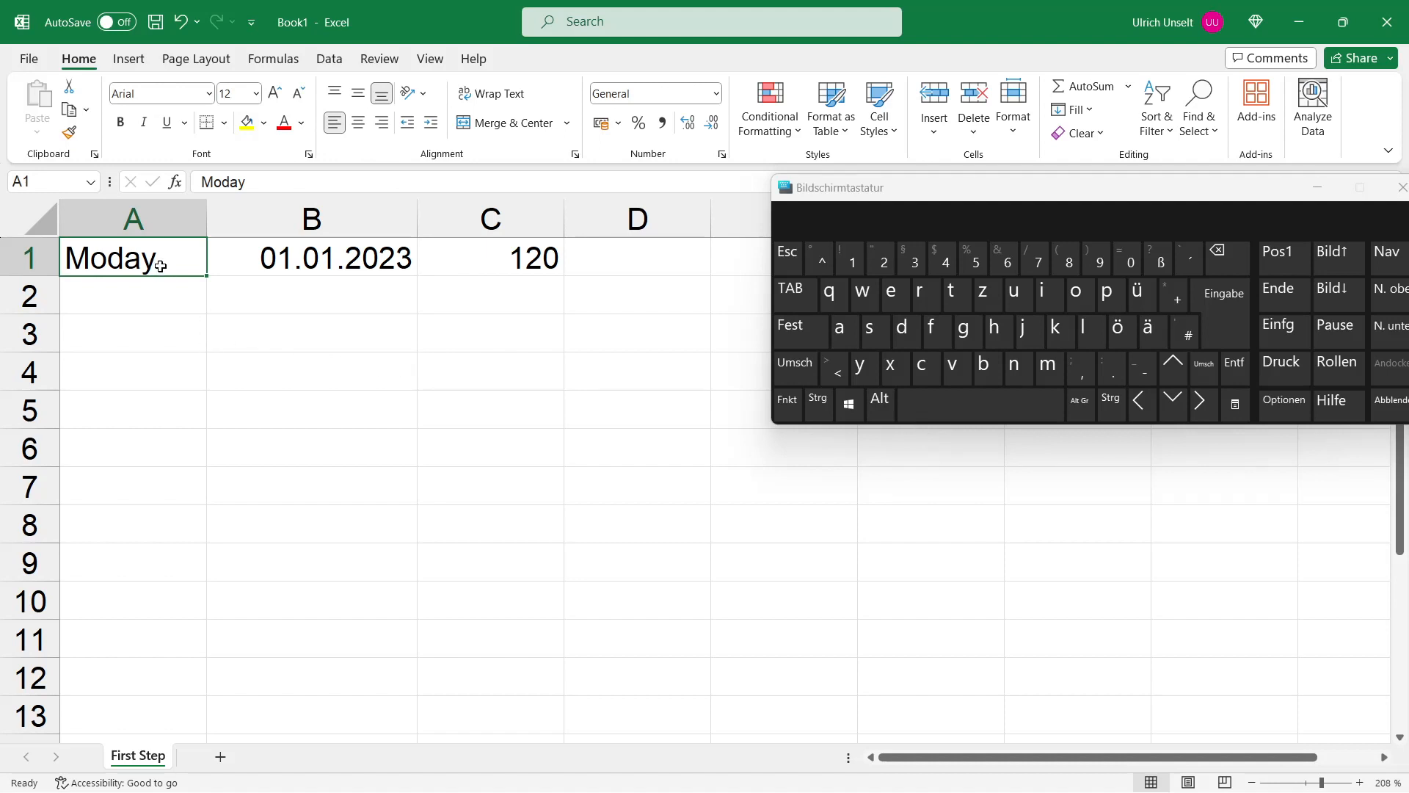
Step: Select A1:C1 and try centre, right and left alignment, ending with right alignment
{"action": "left_click_drag", "start_coordinate": [160, 260], "coordinate": [484, 258]}
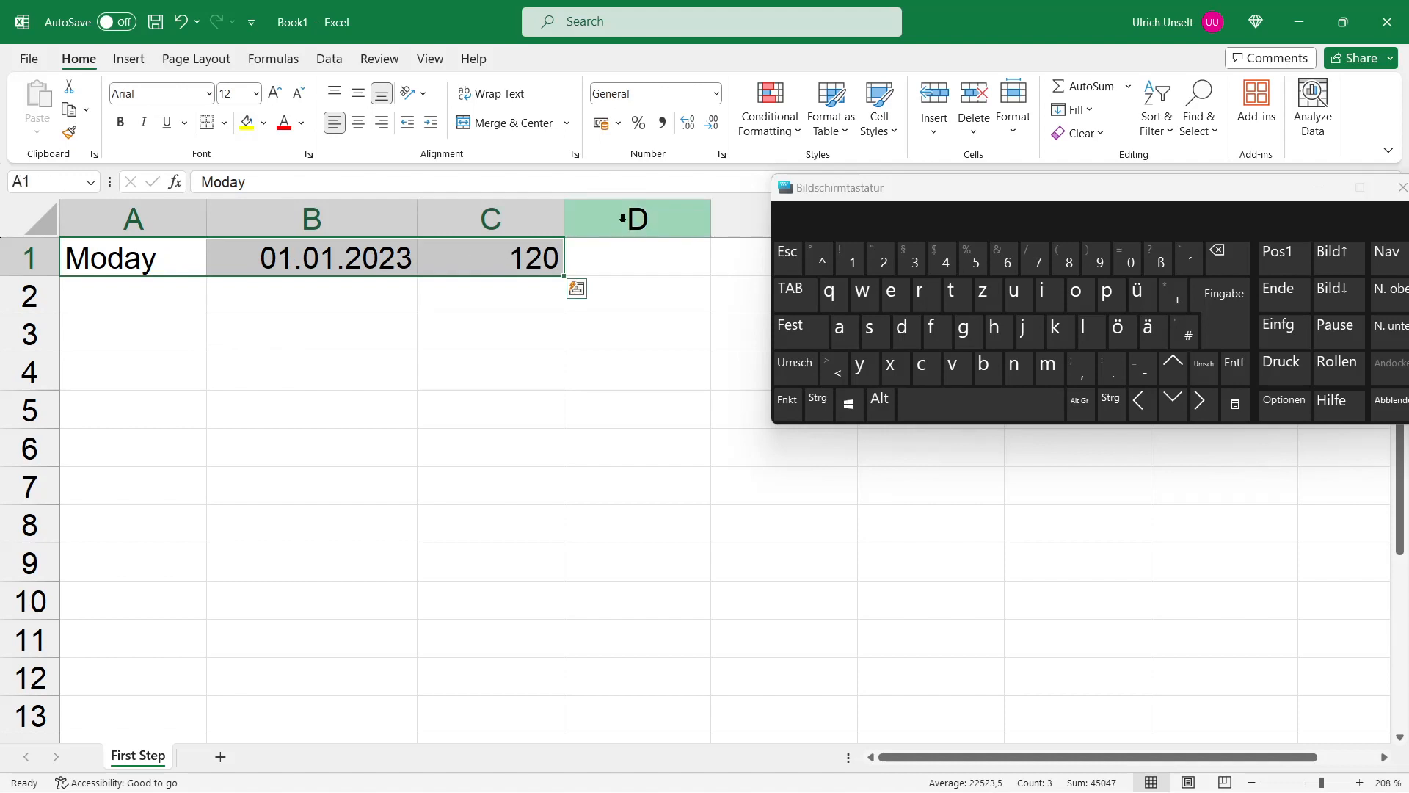
{"action": "left_click", "coordinate": [364, 129]}
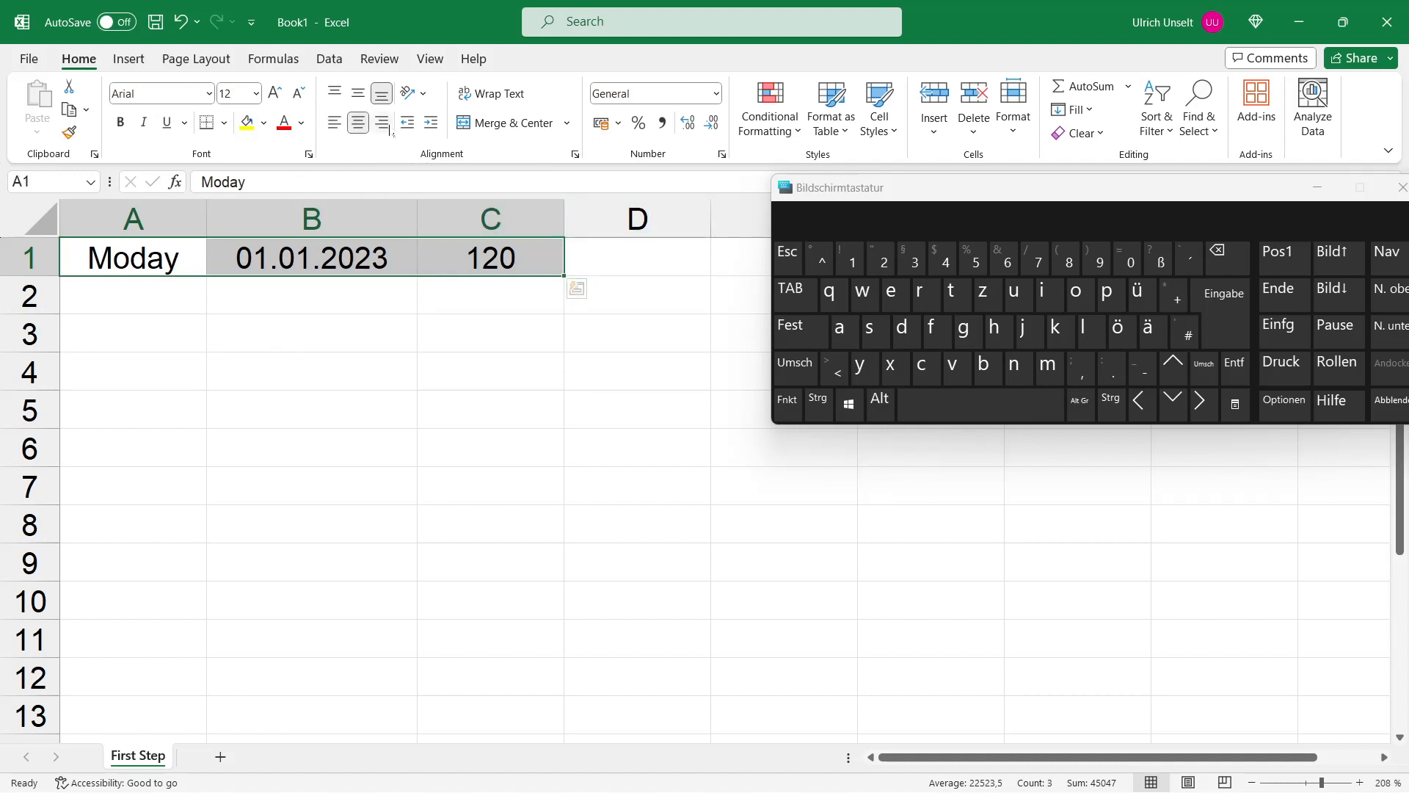
{"action": "left_click", "coordinate": [382, 126]}
{"action": "left_click", "coordinate": [336, 124]}
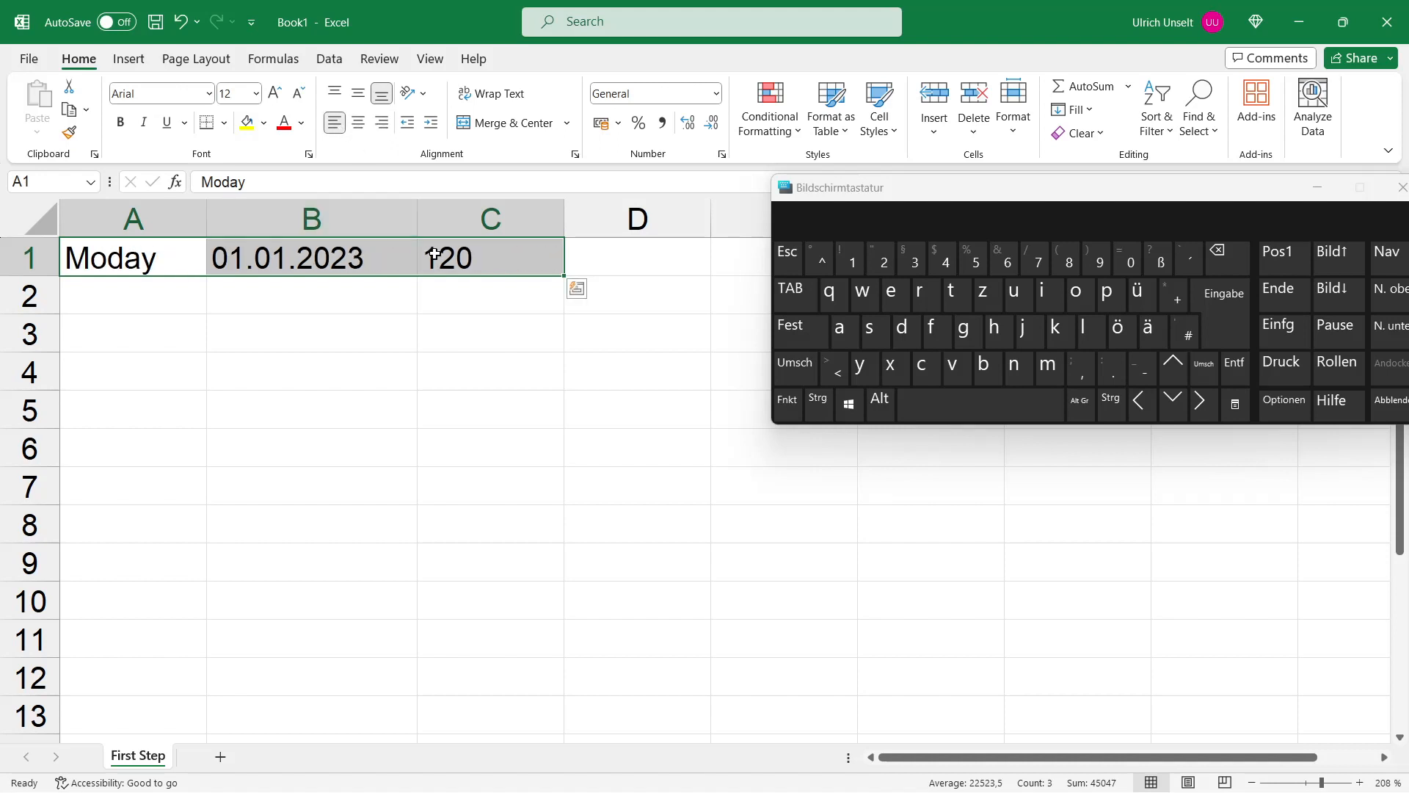
{"action": "left_click", "coordinate": [382, 123]}
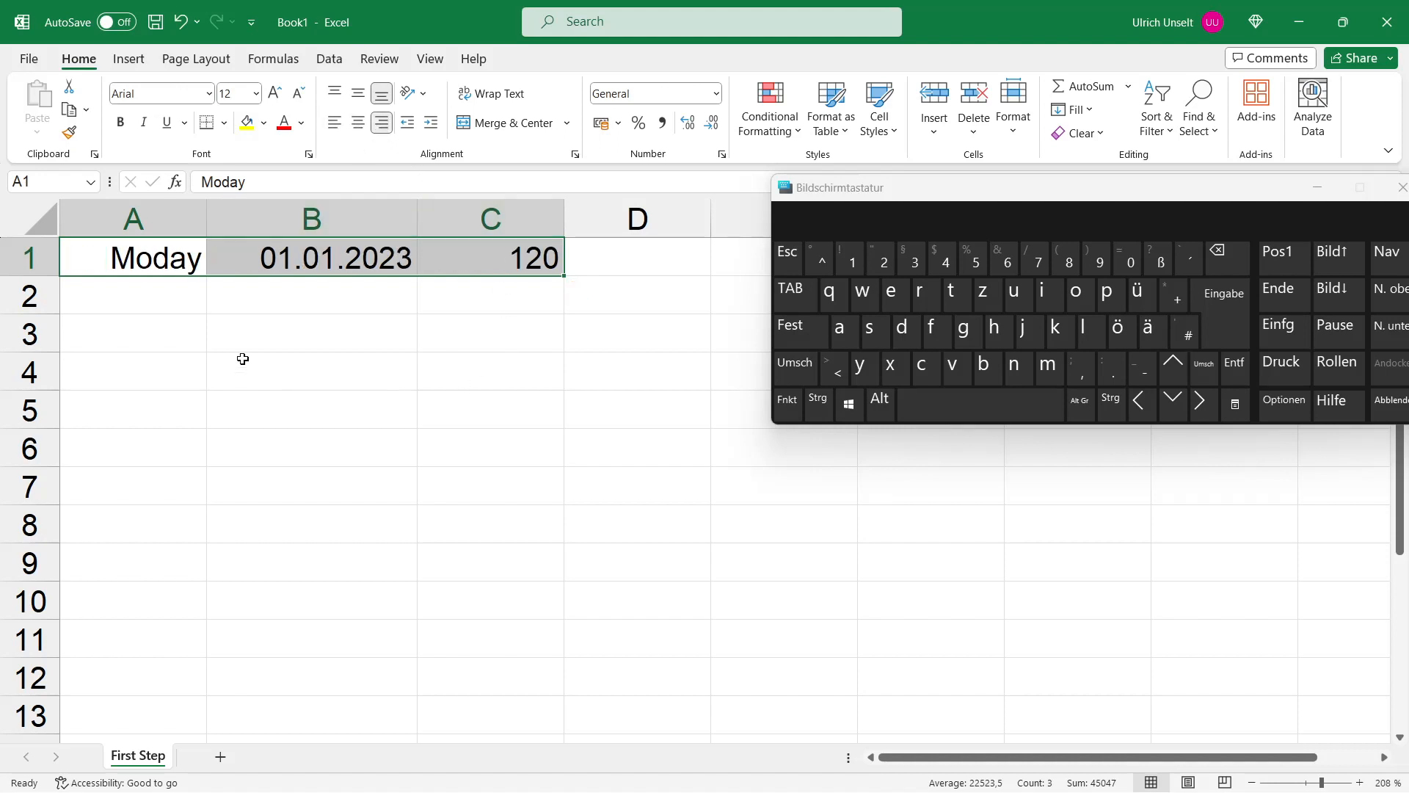
{"action": "left_click", "coordinate": [290, 454]}
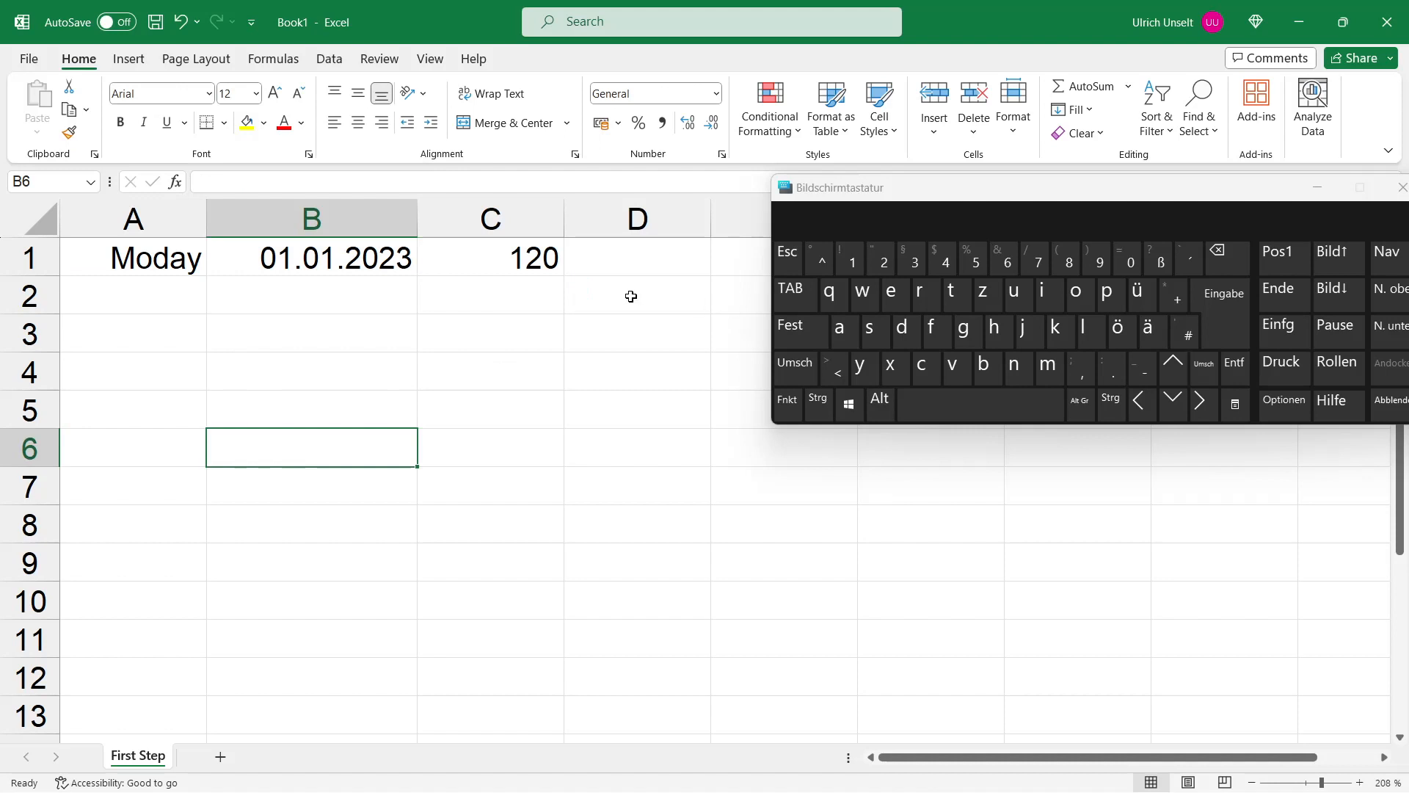
Step: Correct the text in cell A1 to Monday by editing it in the formula bar
{"action": "left_click", "coordinate": [176, 265]}
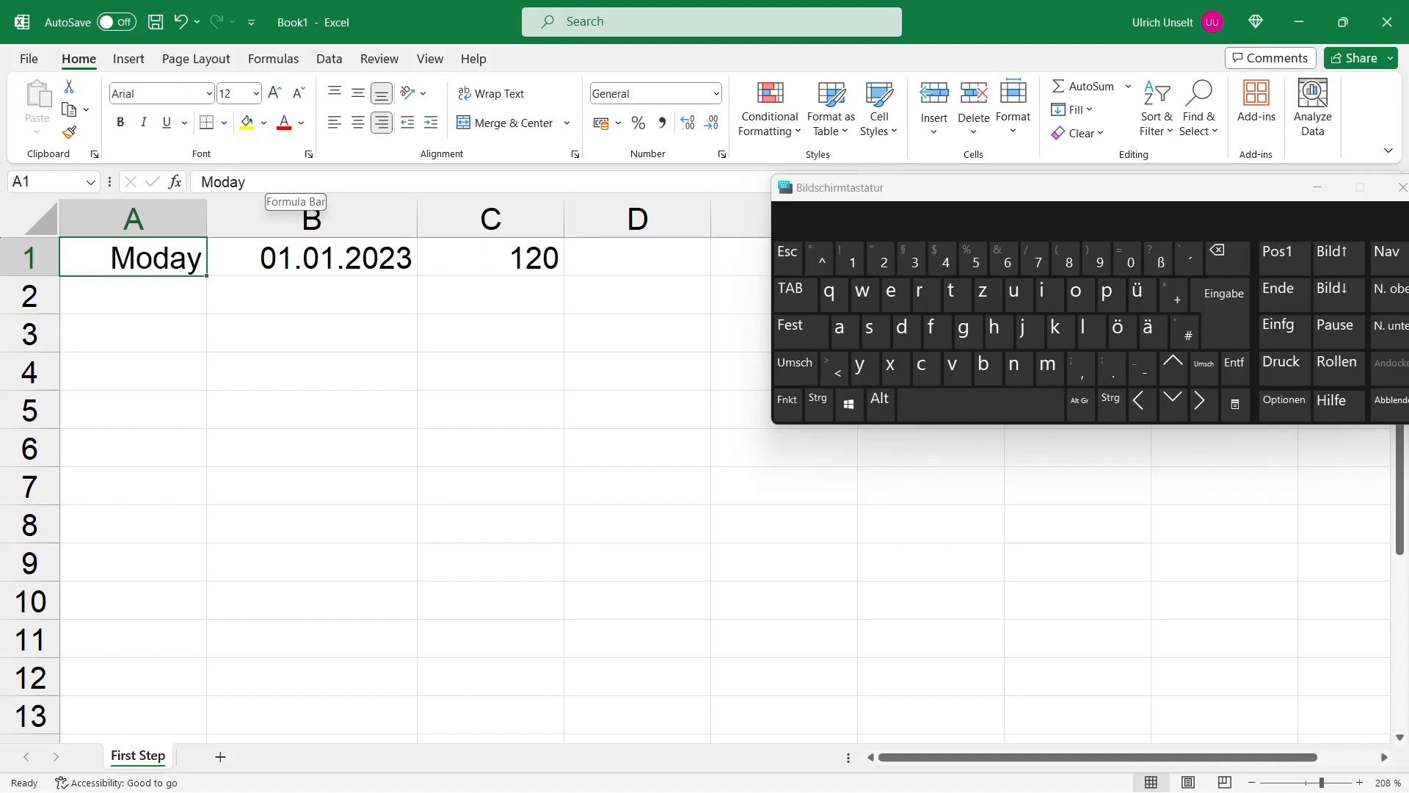
{"action": "left_click", "coordinate": [292, 182]}
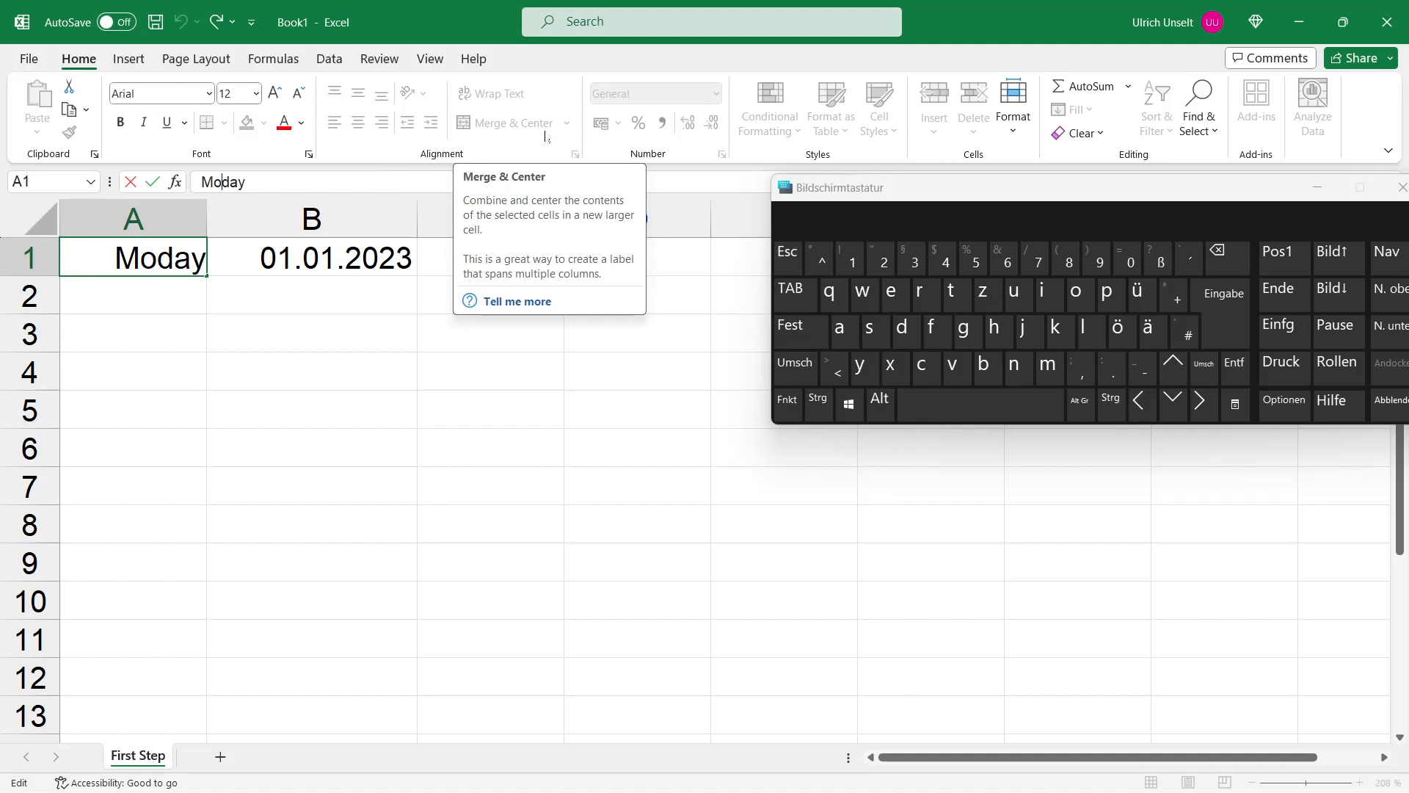
{"action": "type", "text": "n"}
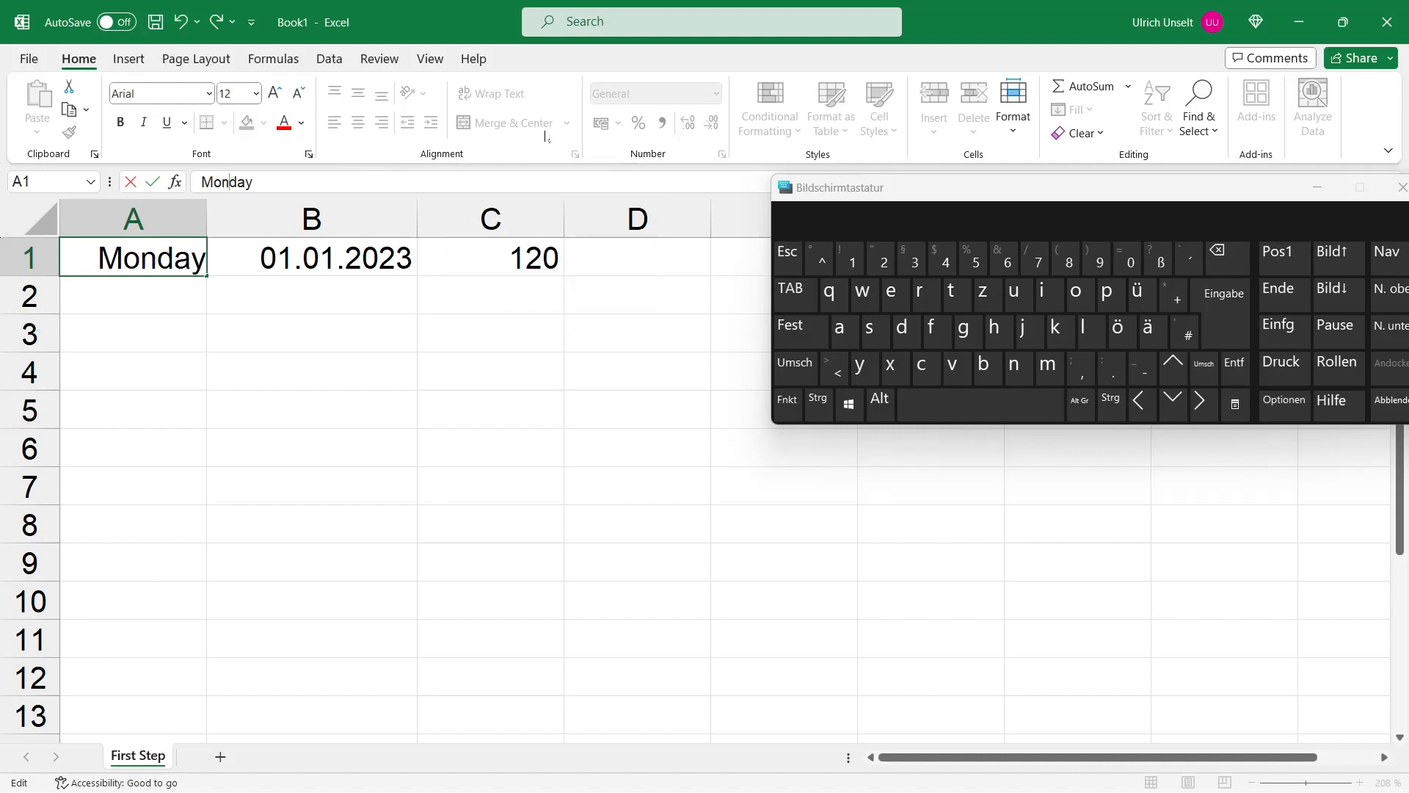
{"action": "key", "text": "Return"}
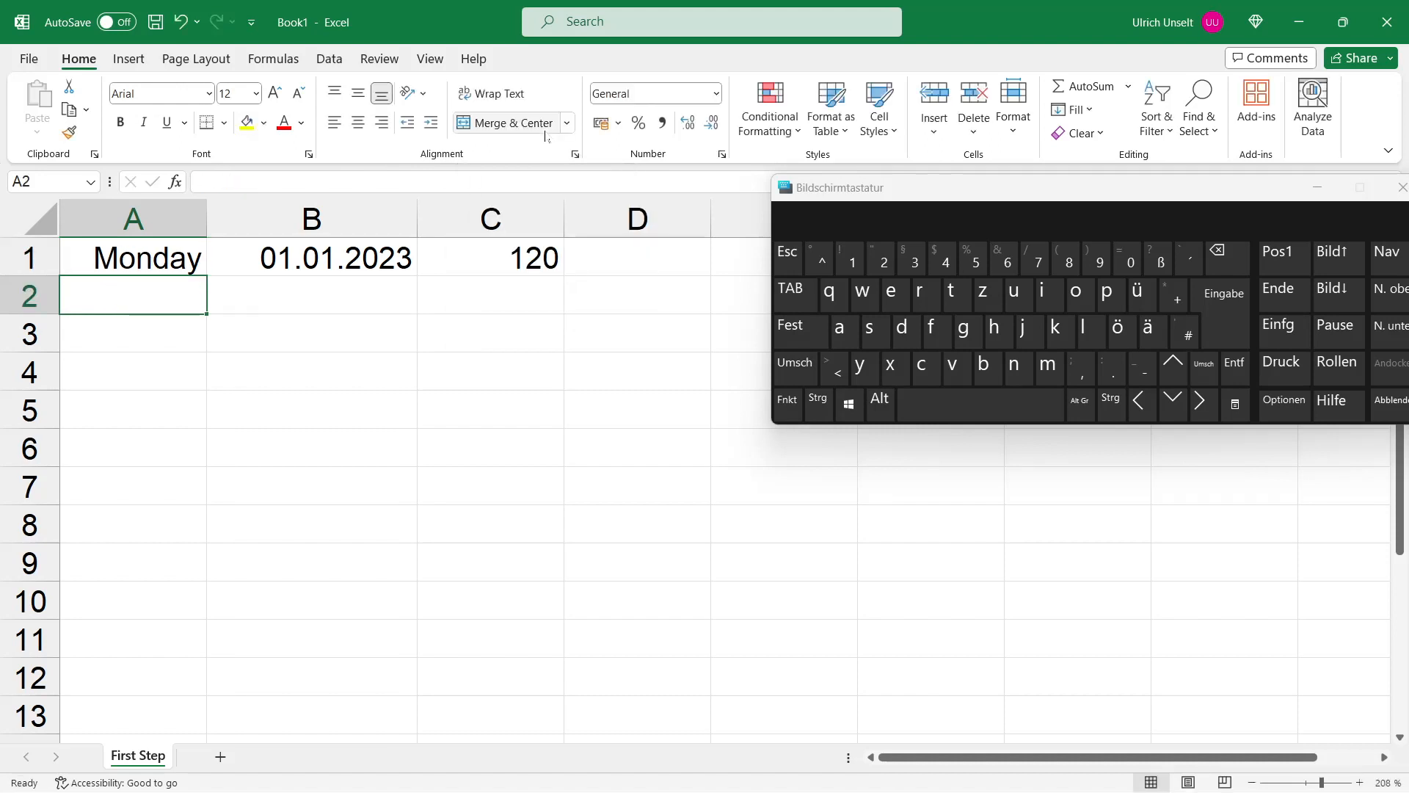
Step: Change the date in cell B1 to 01.01.2022 by editing it in the formula bar
{"action": "key", "text": "Up"}
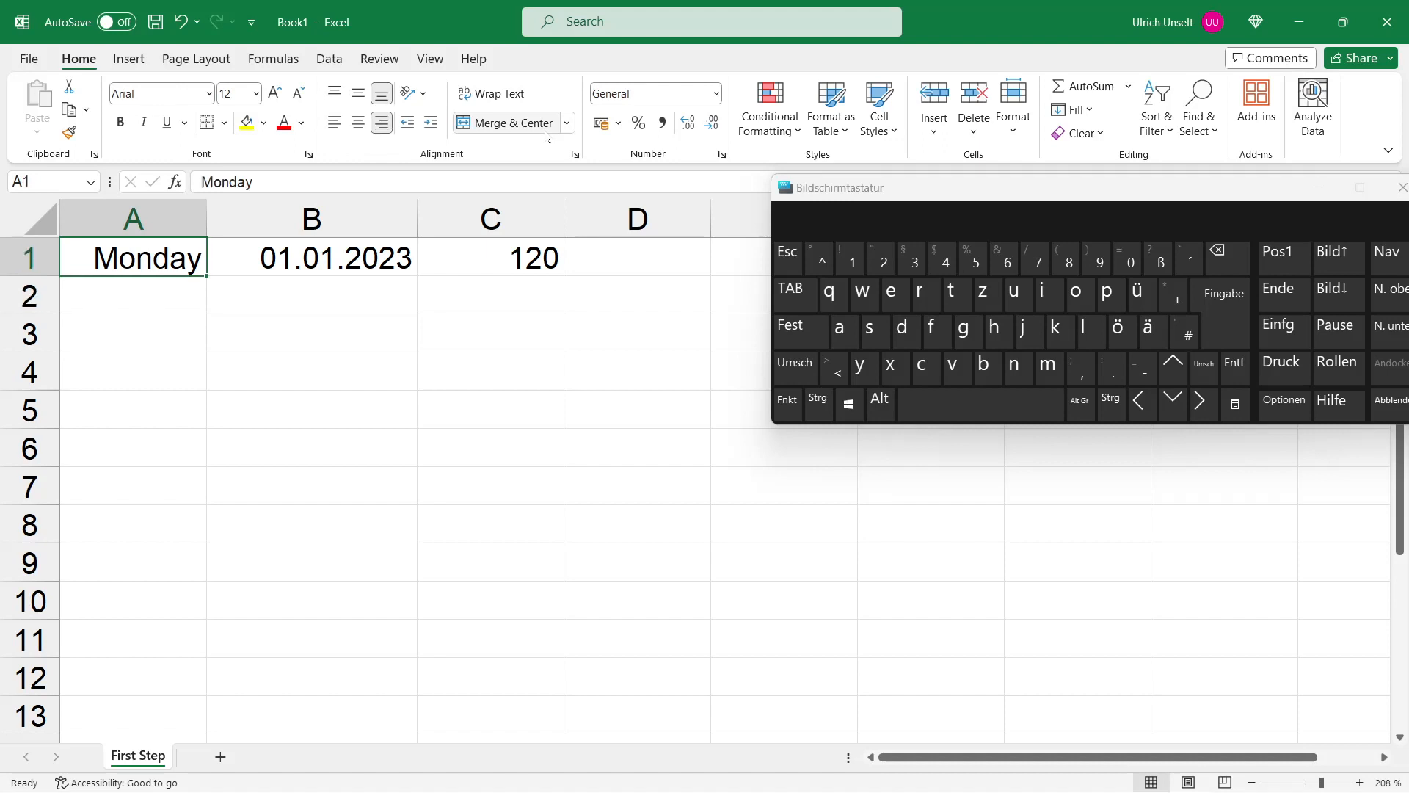
{"action": "key", "text": "Right"}
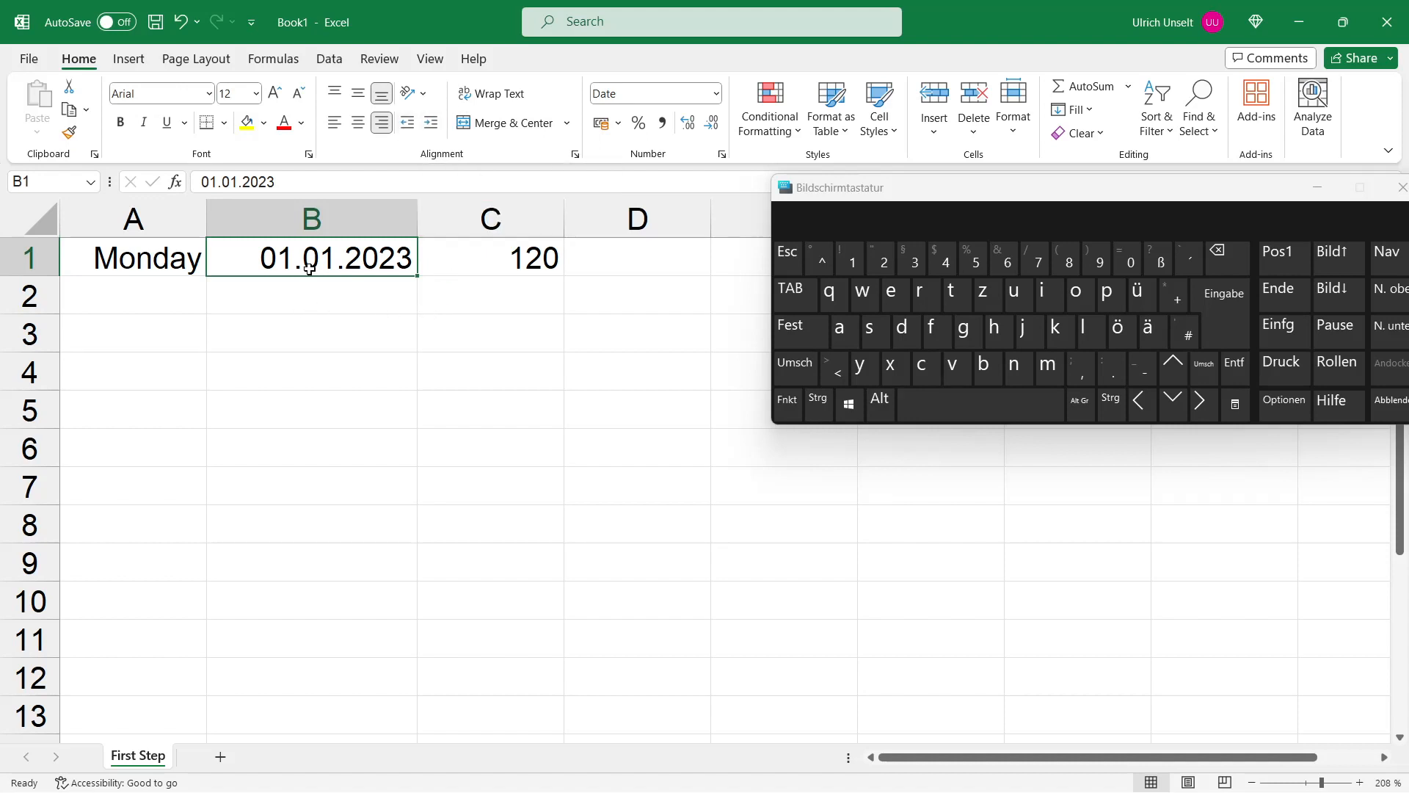
{"action": "left_click", "coordinate": [299, 185]}
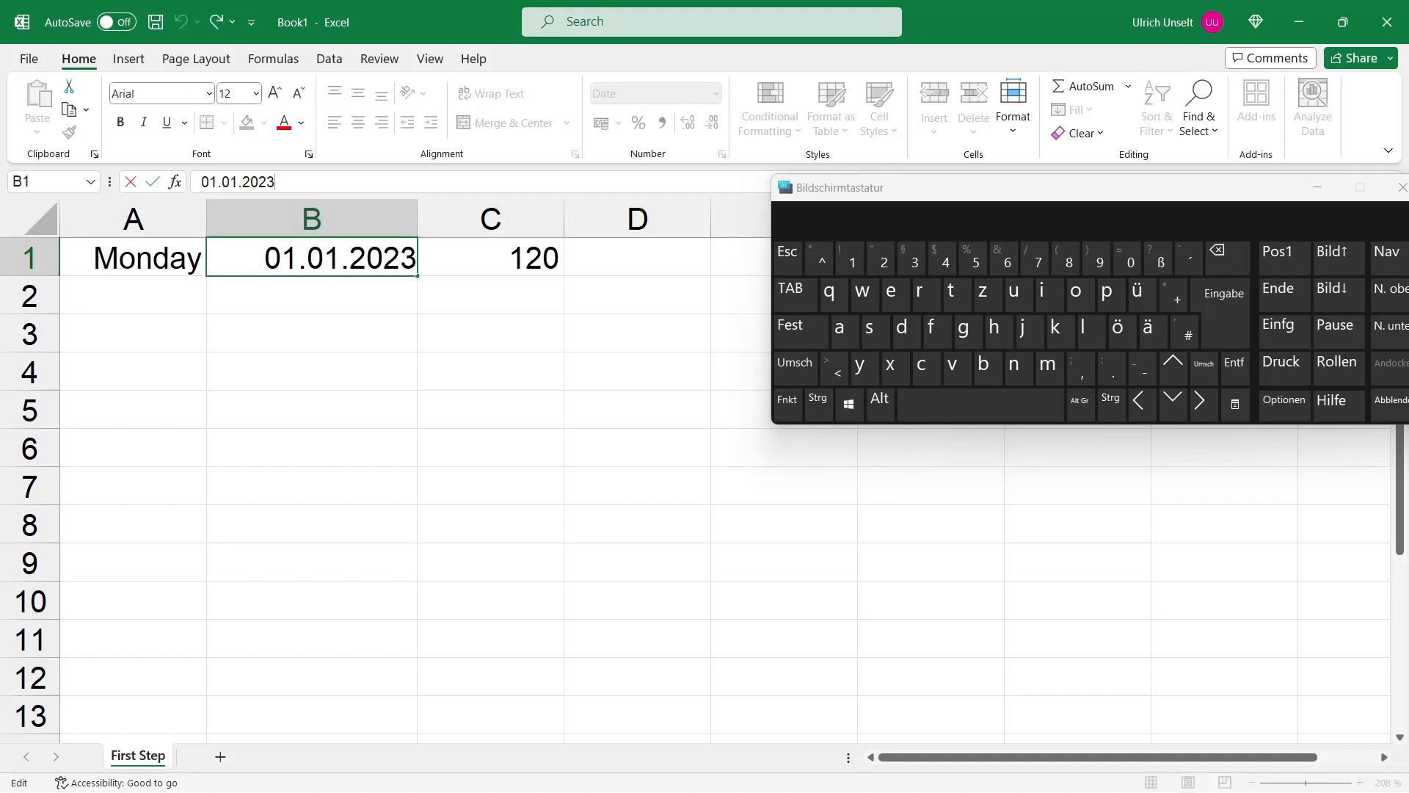
{"action": "key", "text": "BackSpace"}
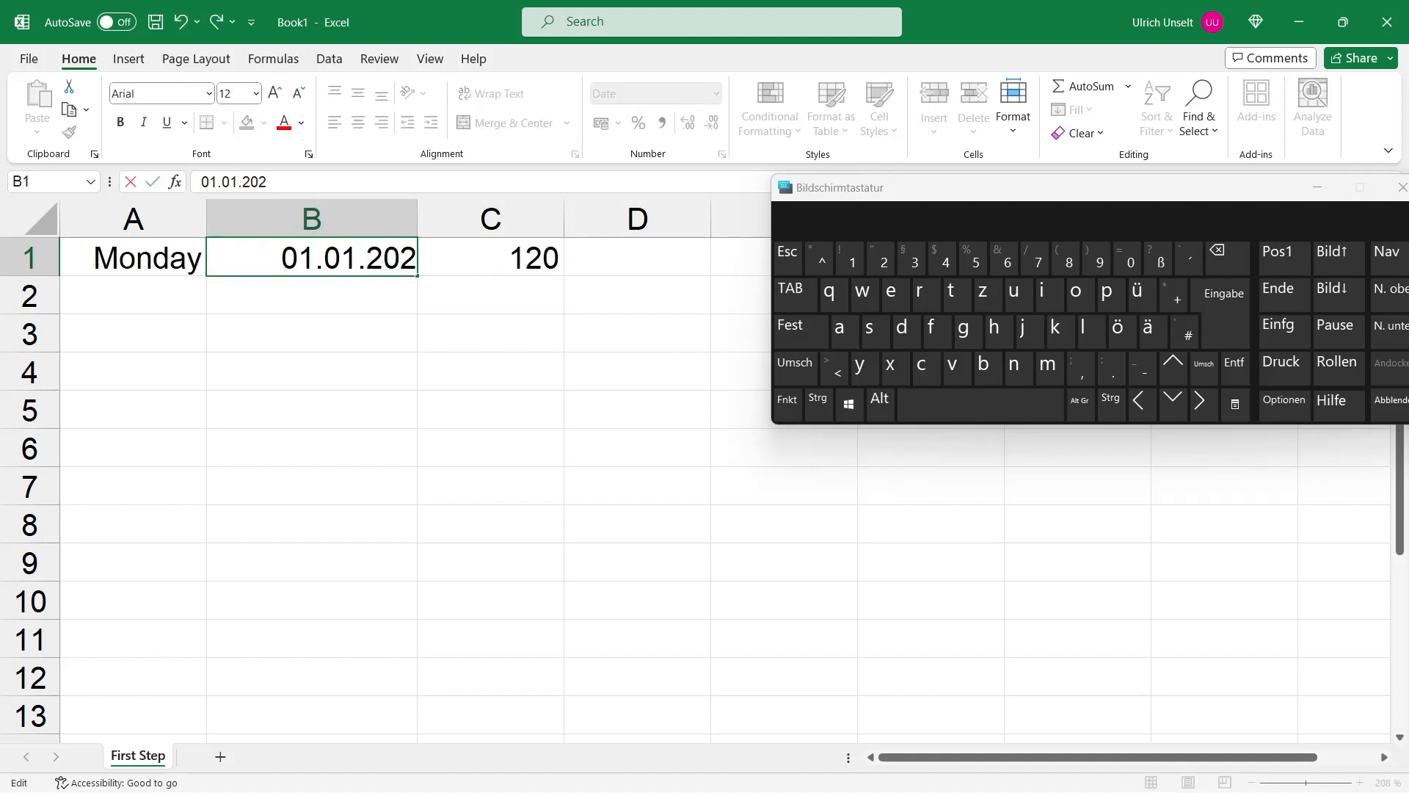
{"action": "type", "text": "2"}
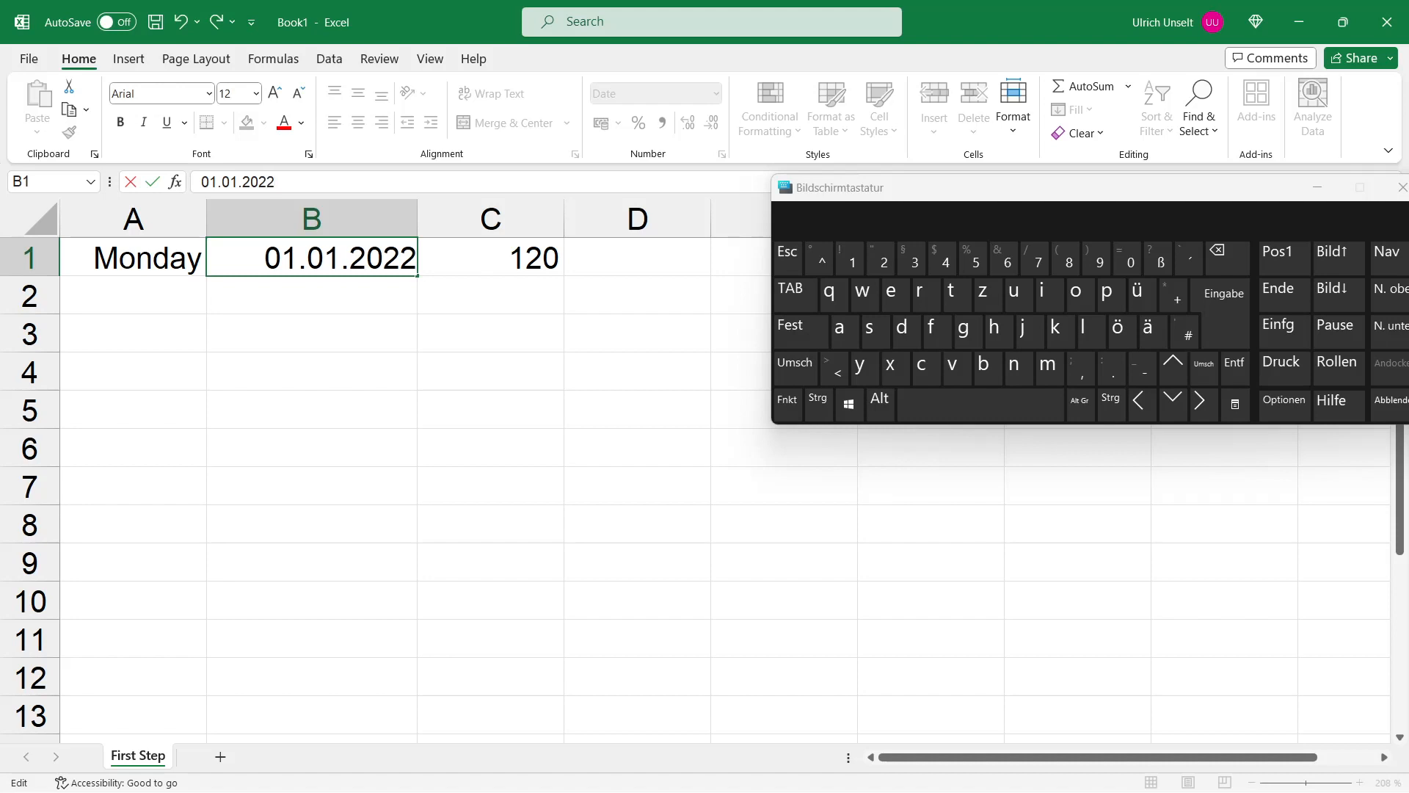
{"action": "key", "text": "Return"}
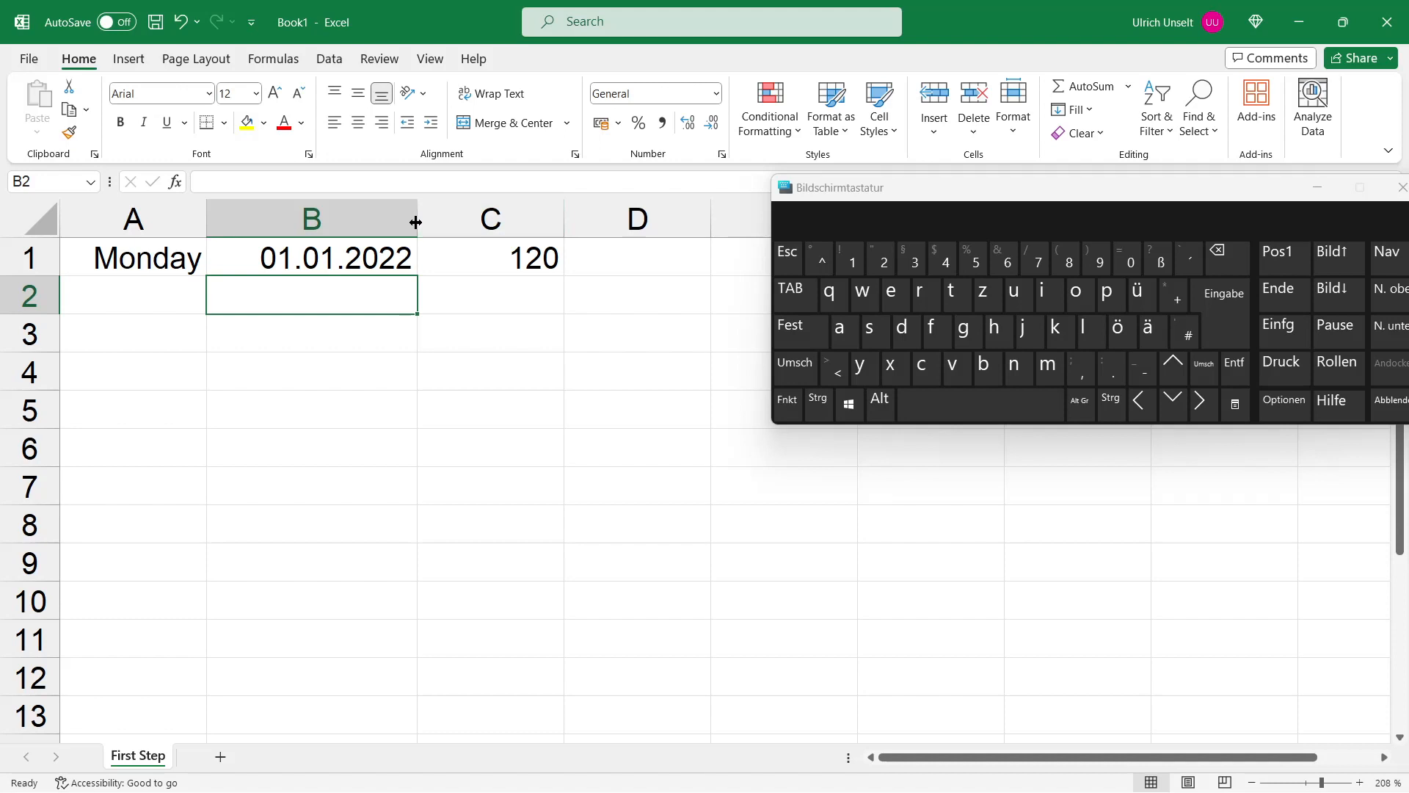
Step: Resize column B by dragging its border, then autofit it to the date's width
{"action": "left_click_drag", "start_coordinate": [416, 221], "coordinate": [354, 227]}
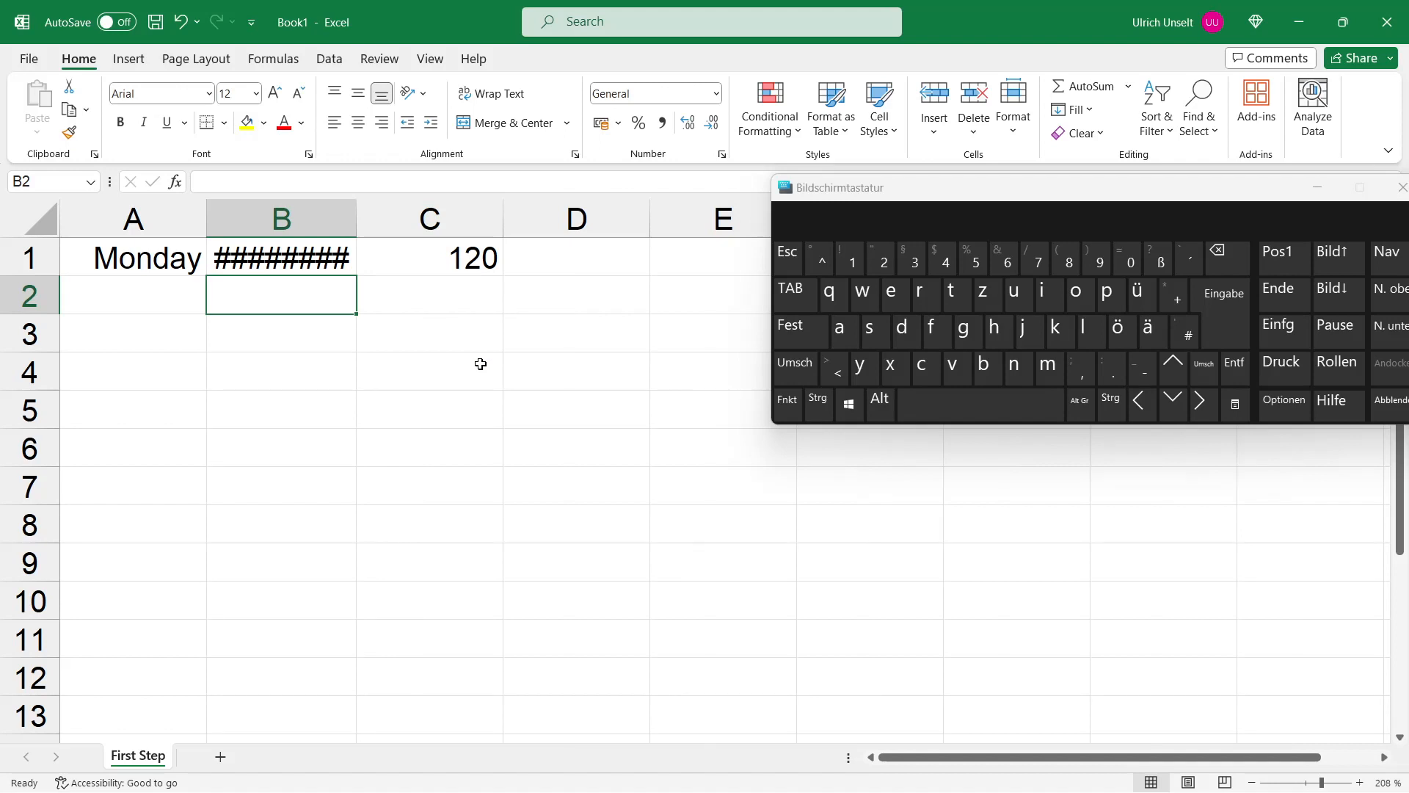
{"action": "left_click", "coordinate": [297, 258]}
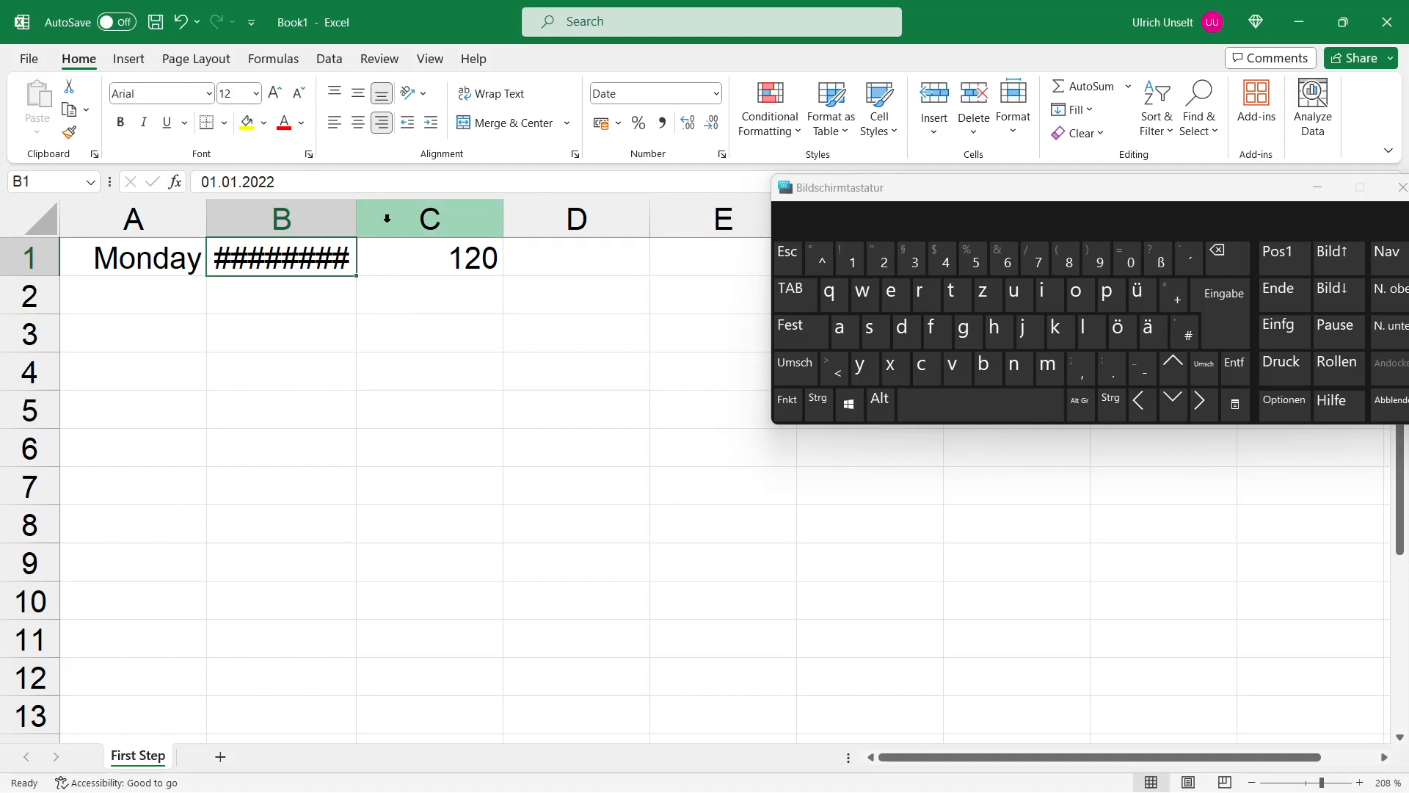
{"action": "left_click_drag", "start_coordinate": [356, 226], "coordinate": [421, 226]}
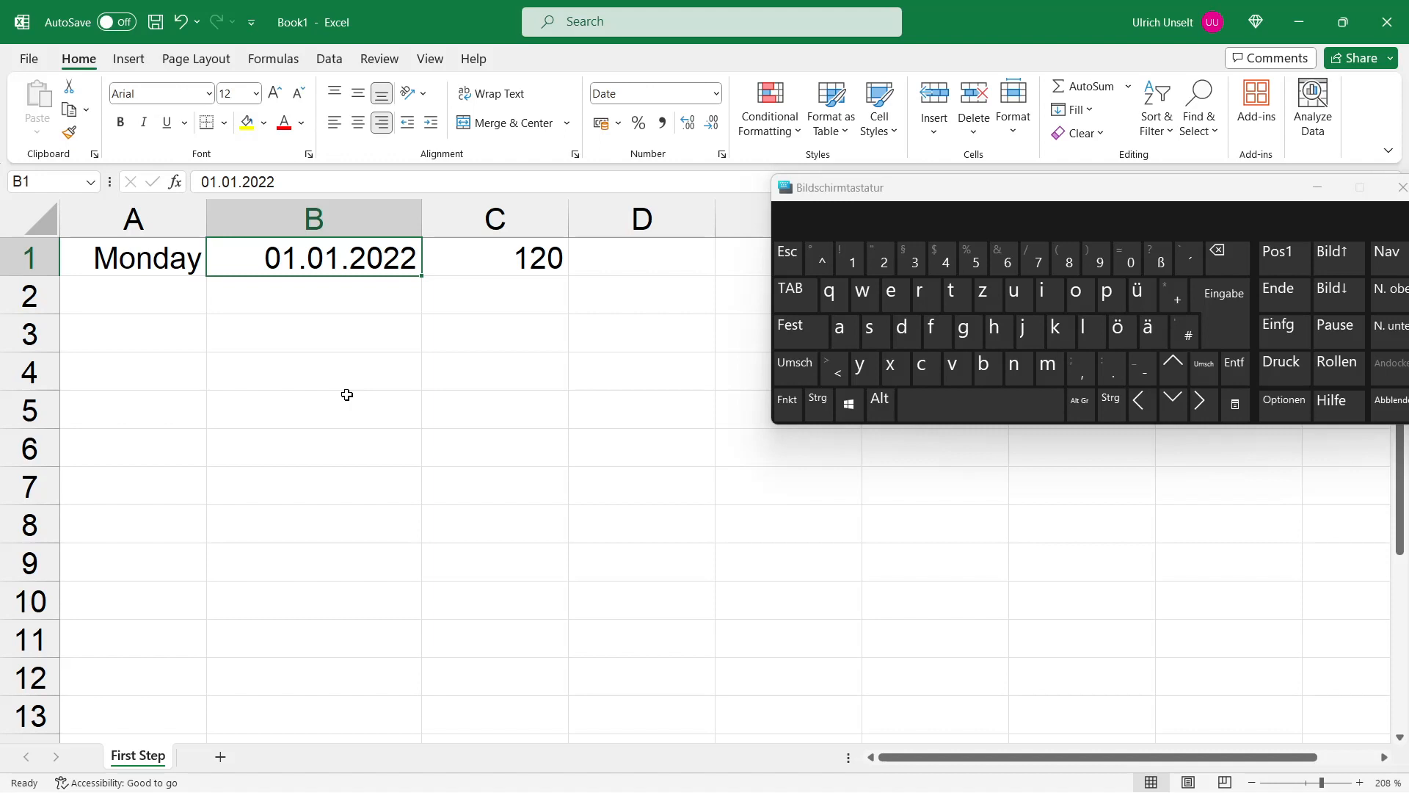
{"action": "left_click_drag", "start_coordinate": [420, 211], "coordinate": [335, 215]}
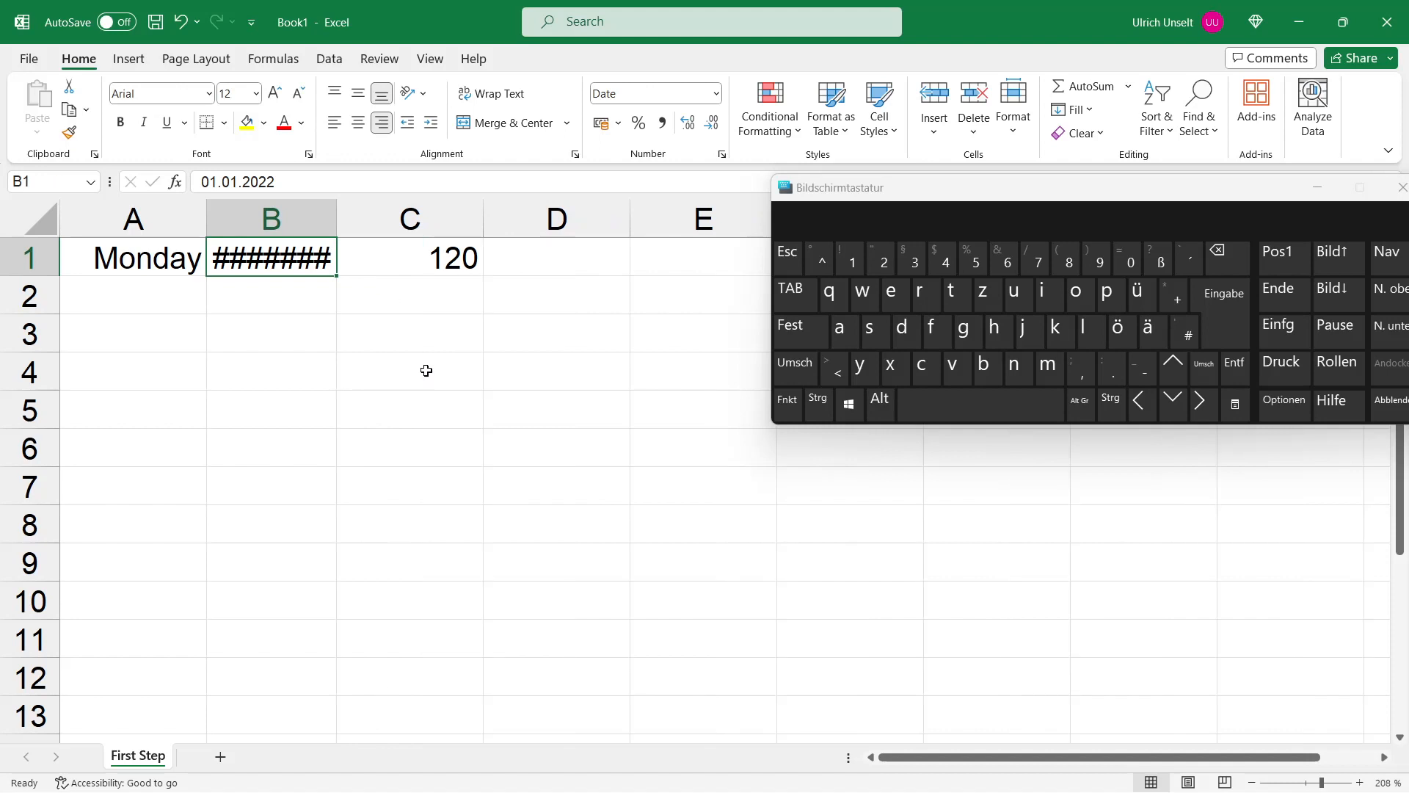
{"action": "double_click", "coordinate": [337, 223]}
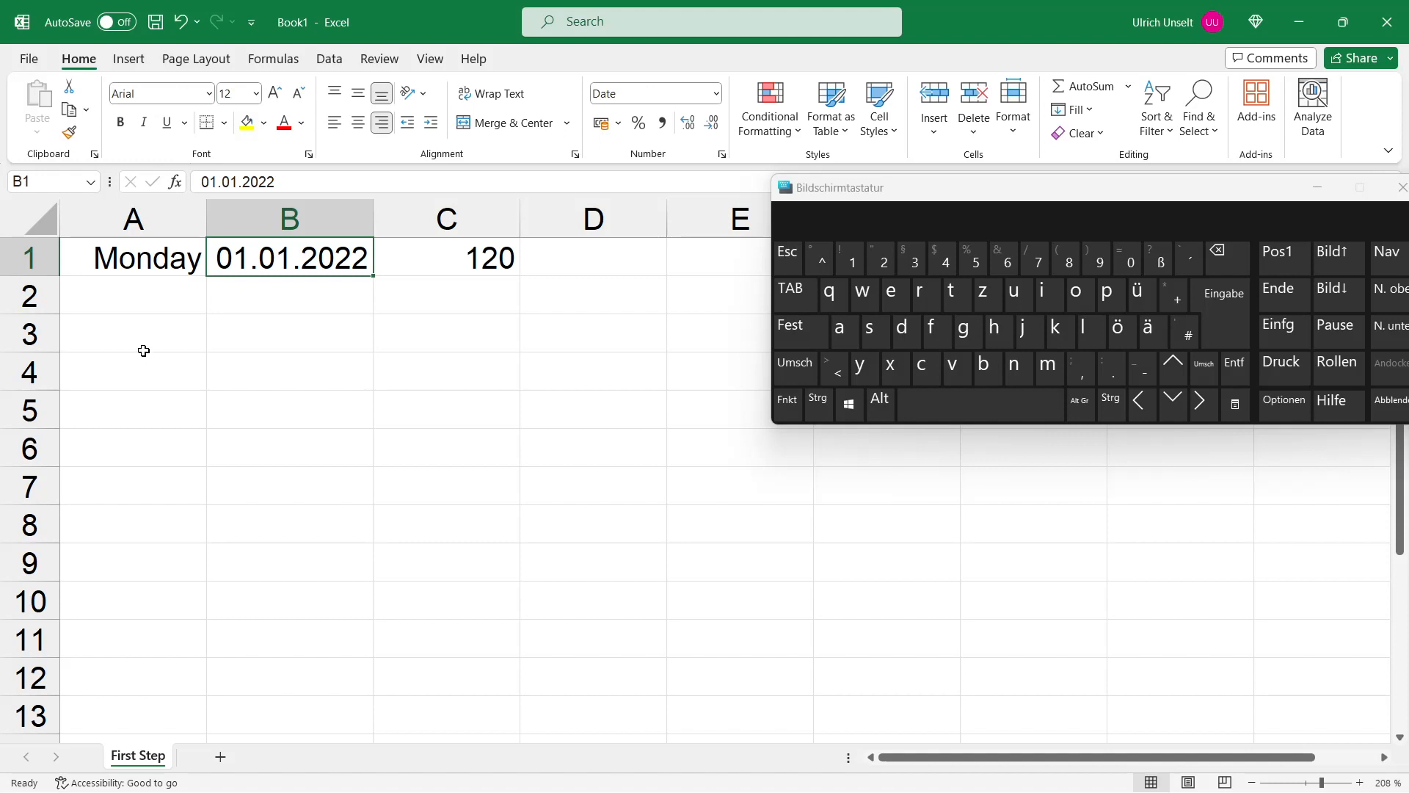
Step: Set column B's width to 25
{"action": "right_click", "coordinate": [282, 219]}
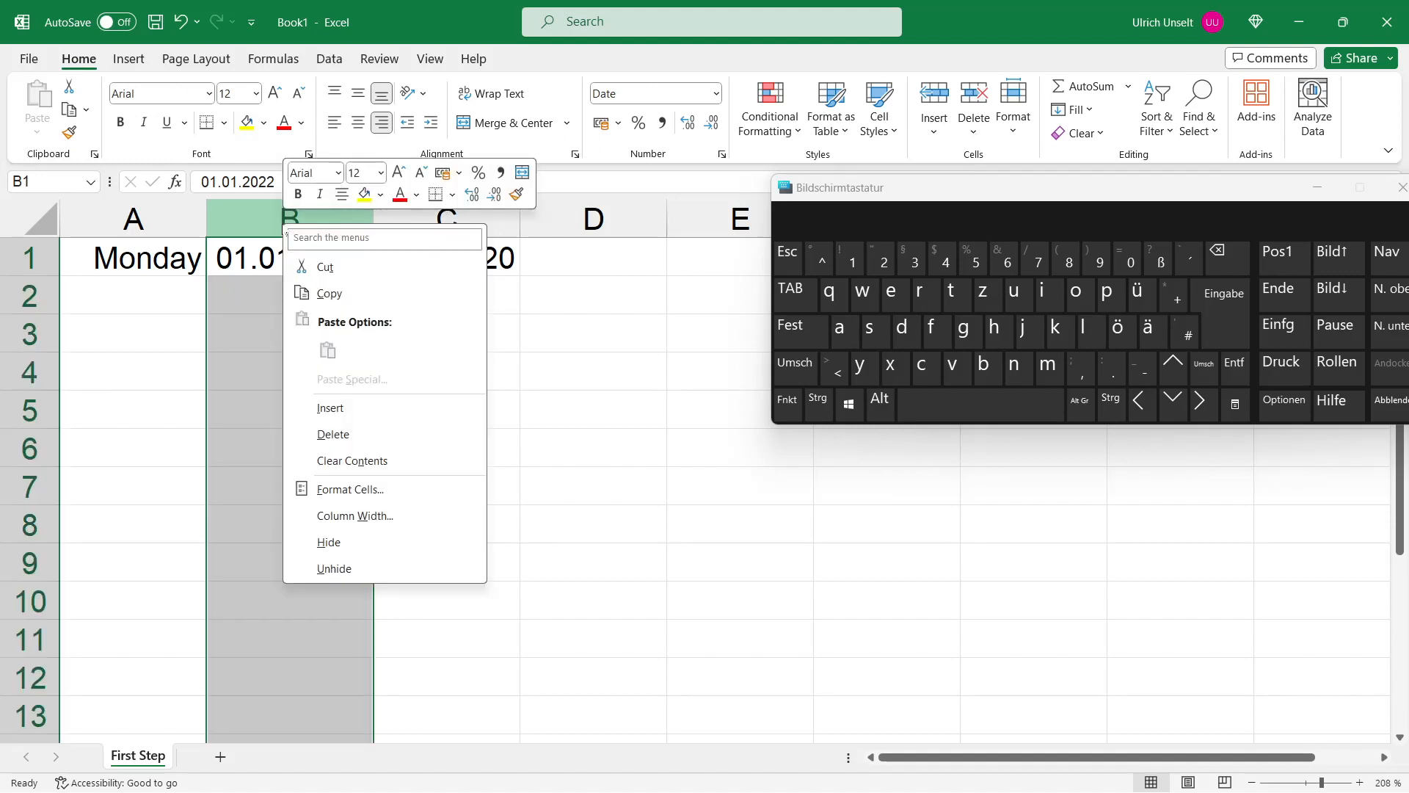
{"action": "left_click", "coordinate": [384, 518]}
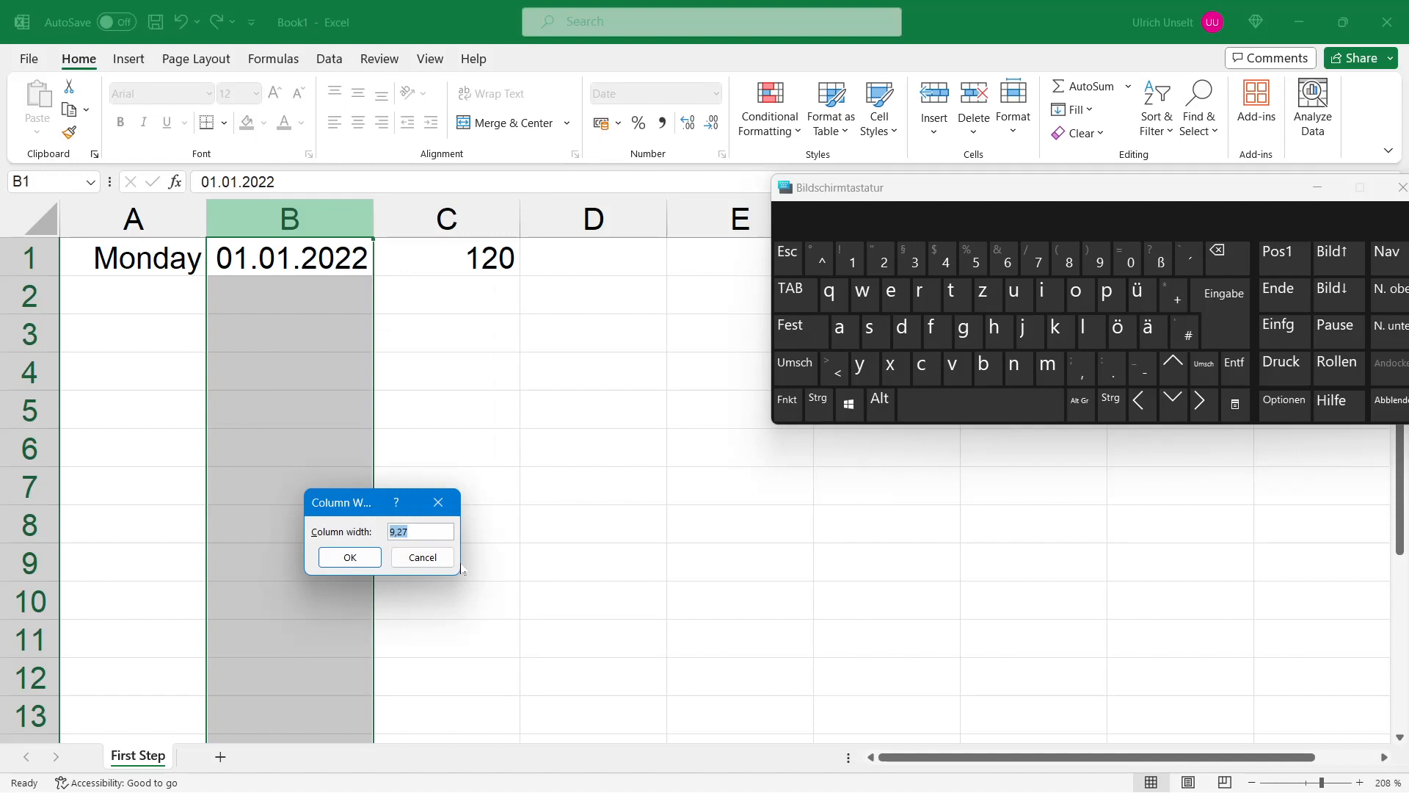
{"action": "type", "text": "25"}
{"action": "key", "text": "Return"}
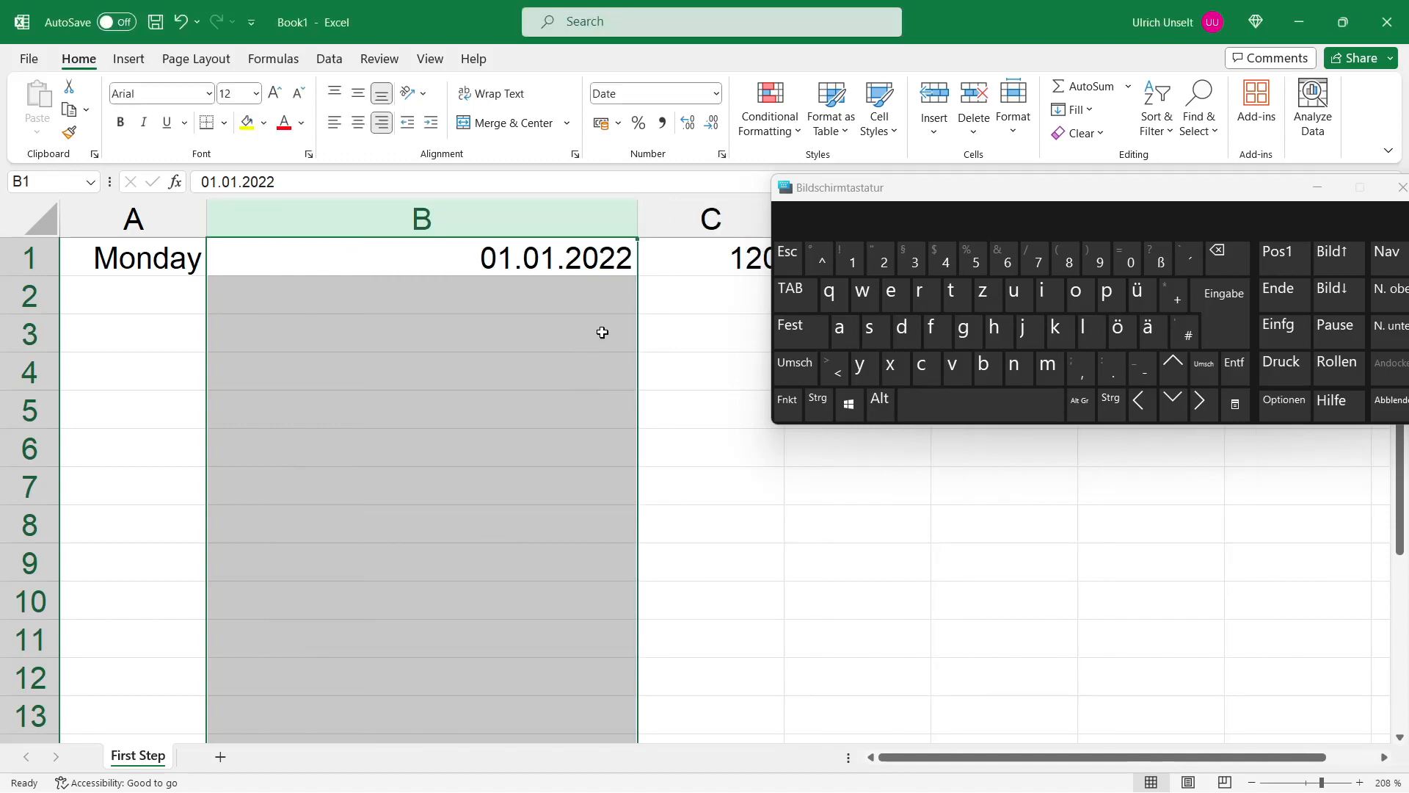
Step: Narrow column B, then select columns B and C and widen both together to the same width
{"action": "left_click_drag", "start_coordinate": [637, 222], "coordinate": [431, 224]}
{"action": "left_click_drag", "start_coordinate": [510, 225], "coordinate": [512, 226]}
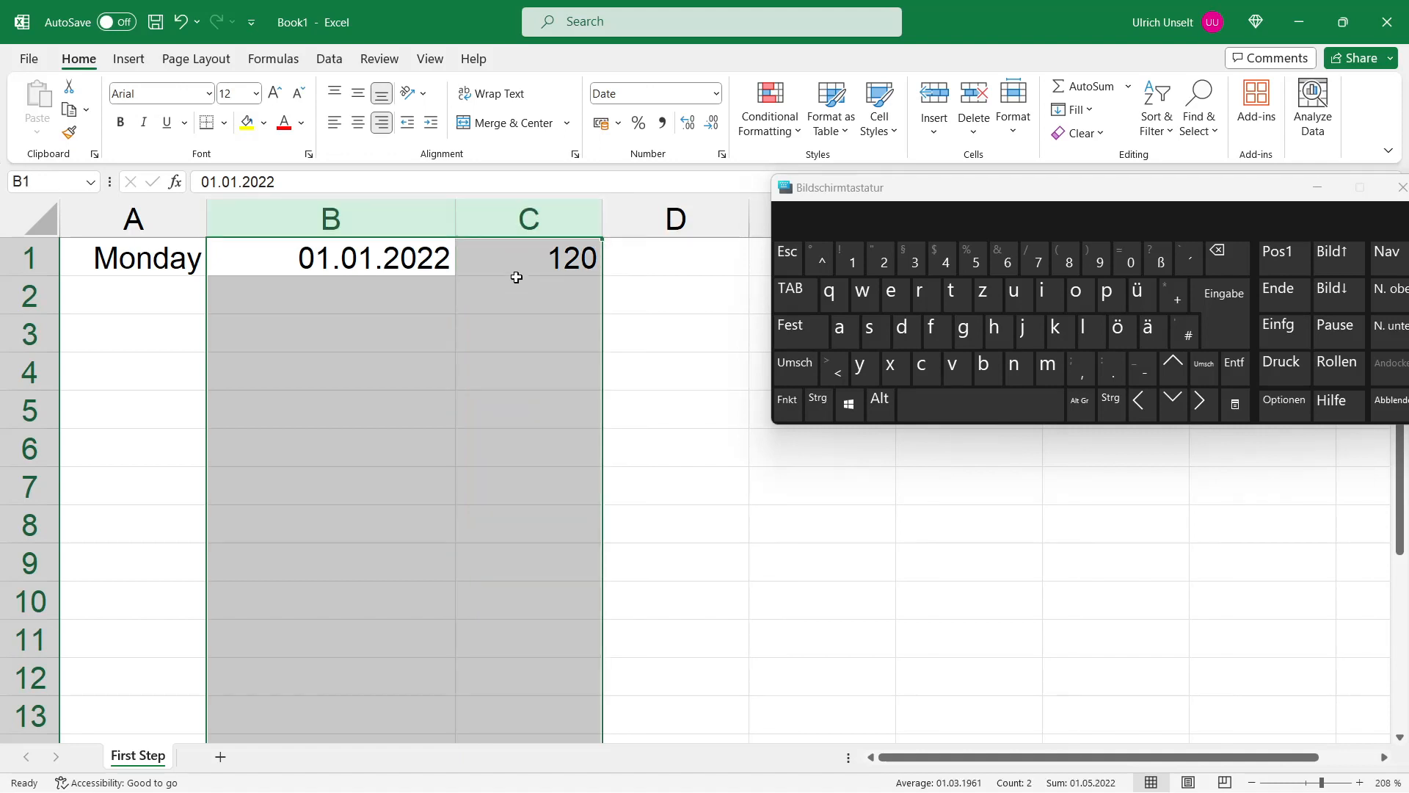
{"action": "left_click_drag", "start_coordinate": [601, 220], "coordinate": [717, 221]}
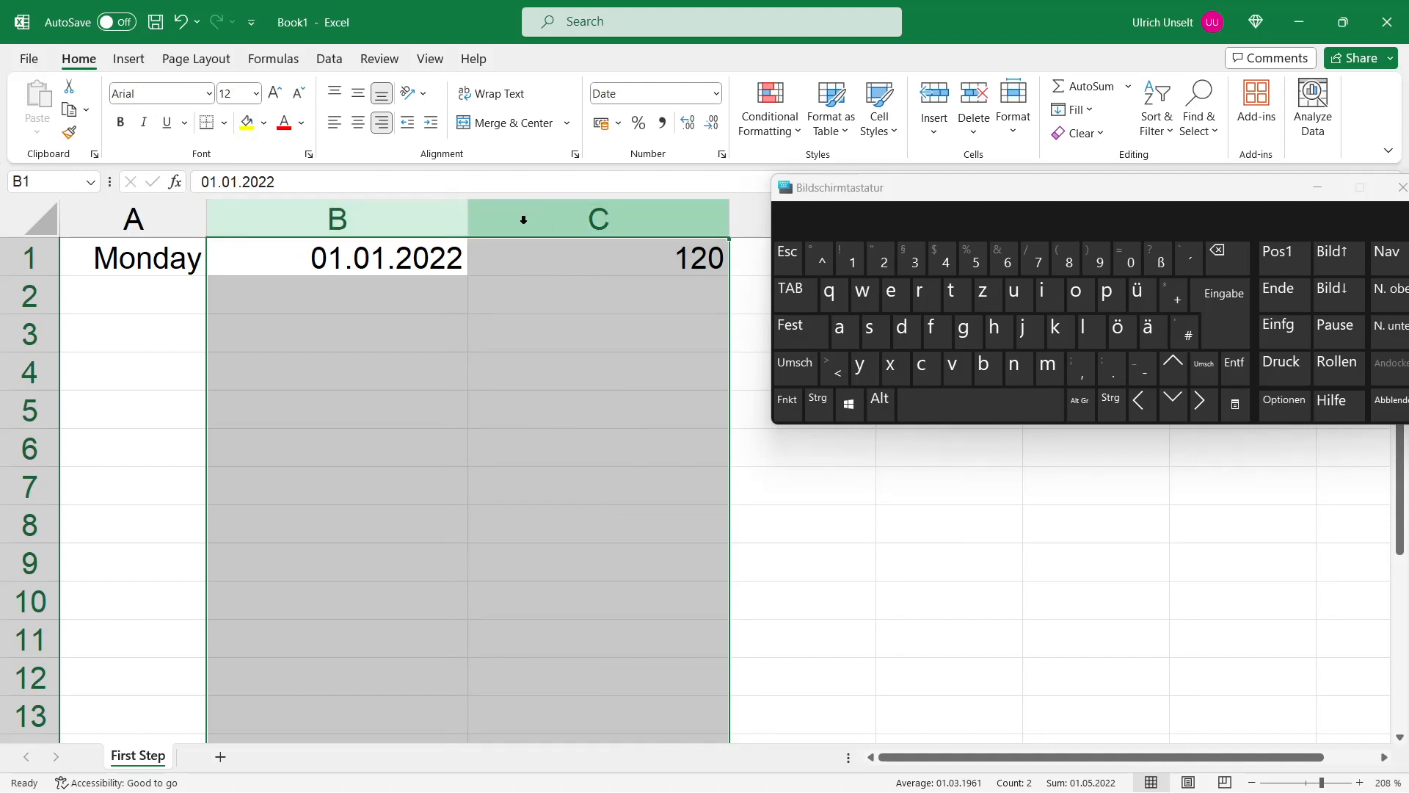
{"action": "left_click", "coordinate": [175, 301]}
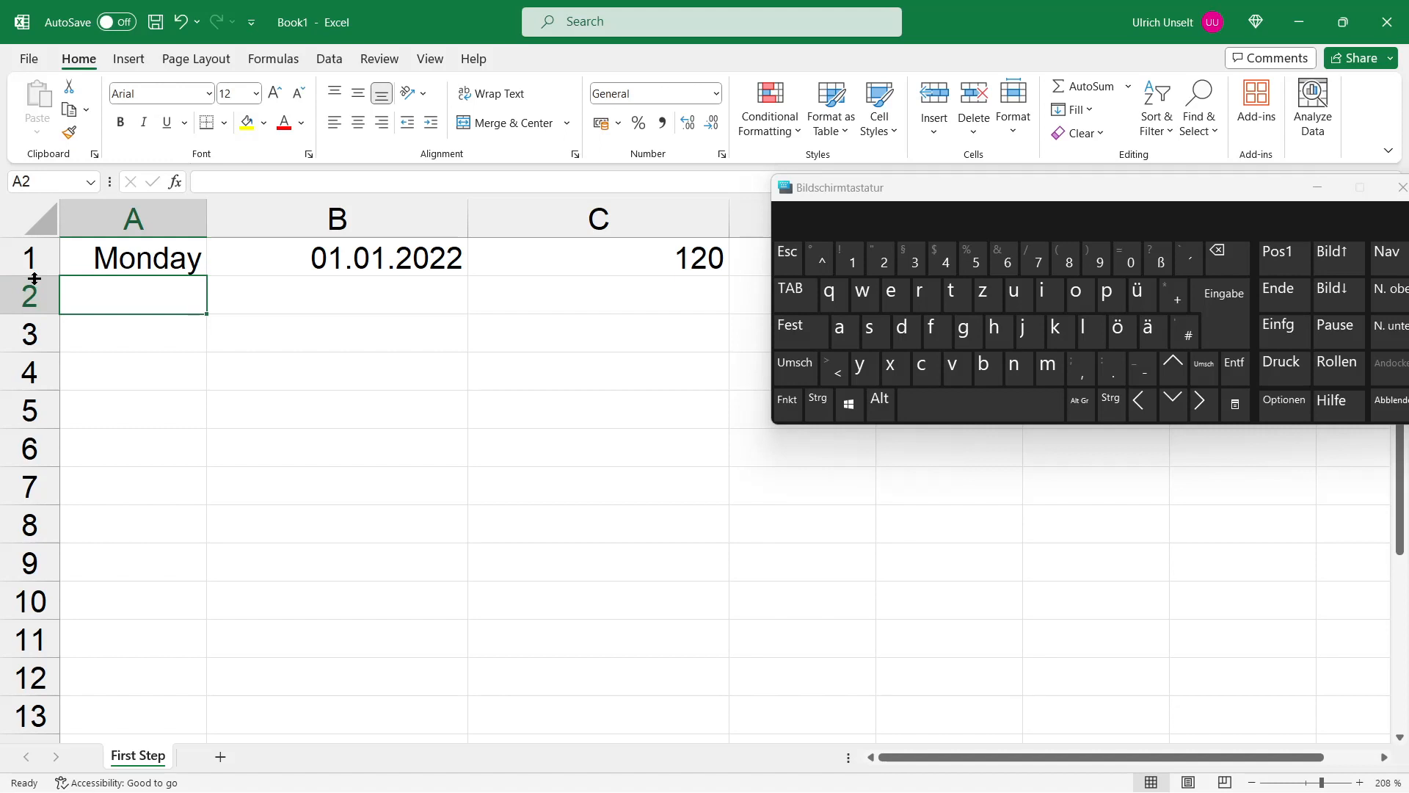
Step: Set row 1's height to 30
{"action": "left_click_drag", "start_coordinate": [34, 279], "coordinate": [29, 299]}
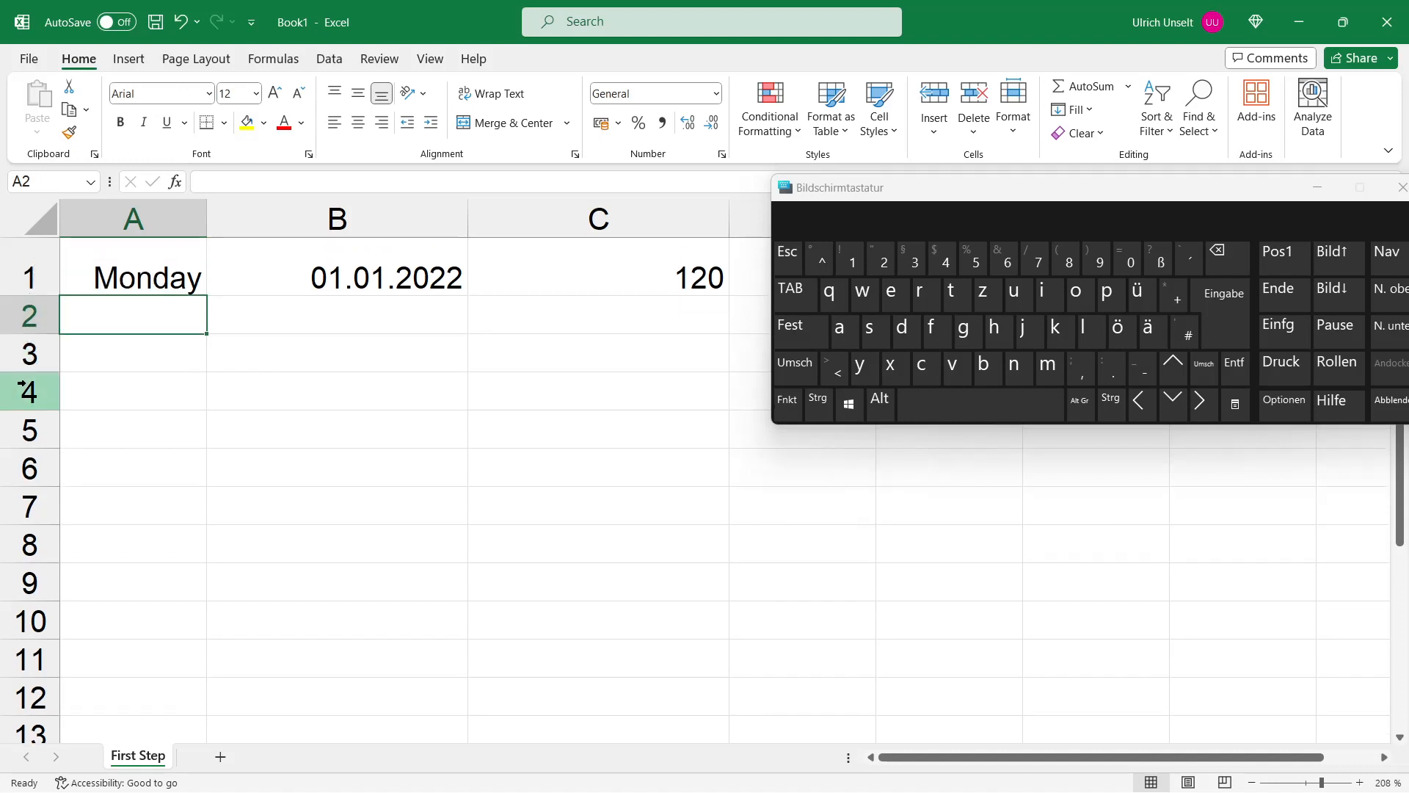
{"action": "right_click", "coordinate": [28, 276]}
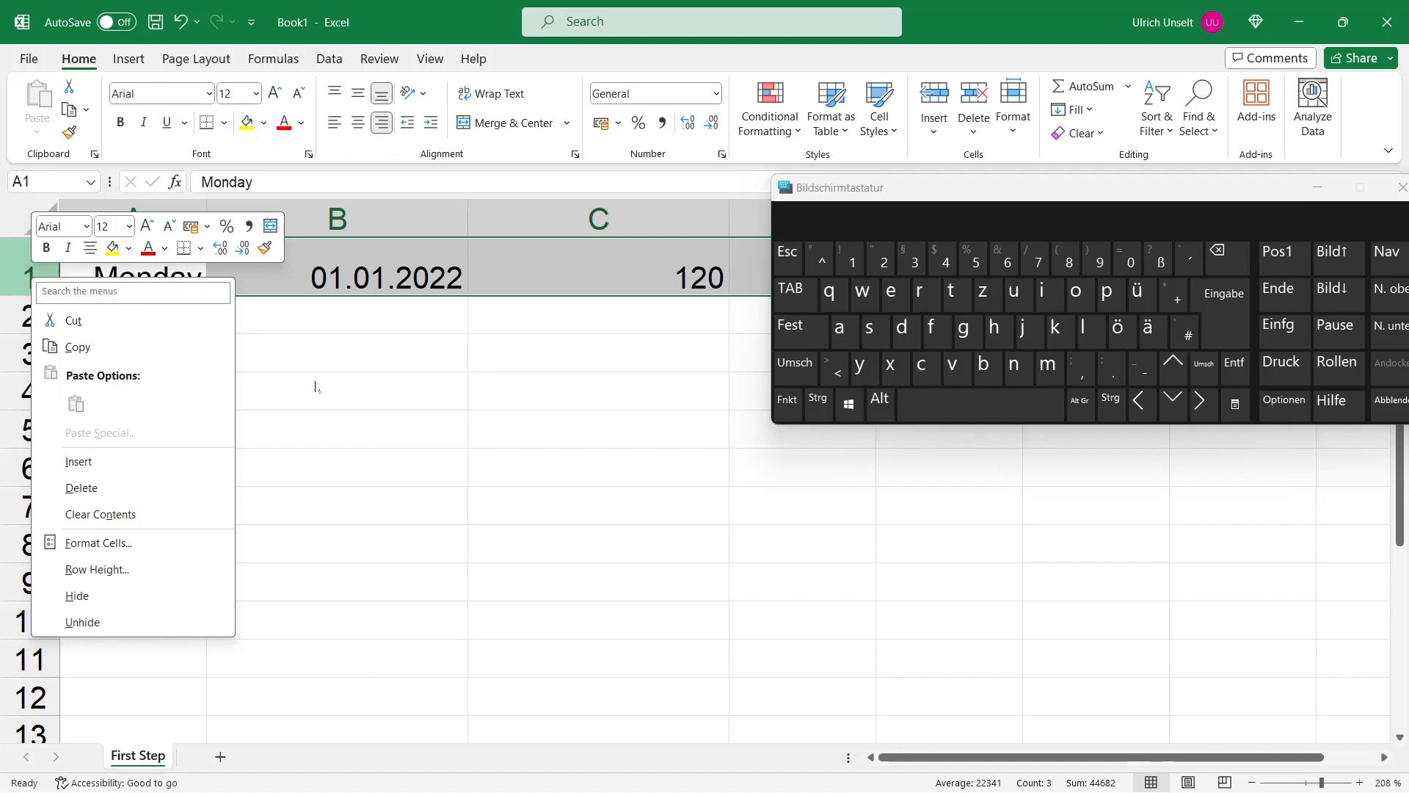
{"action": "left_click", "coordinate": [164, 570]}
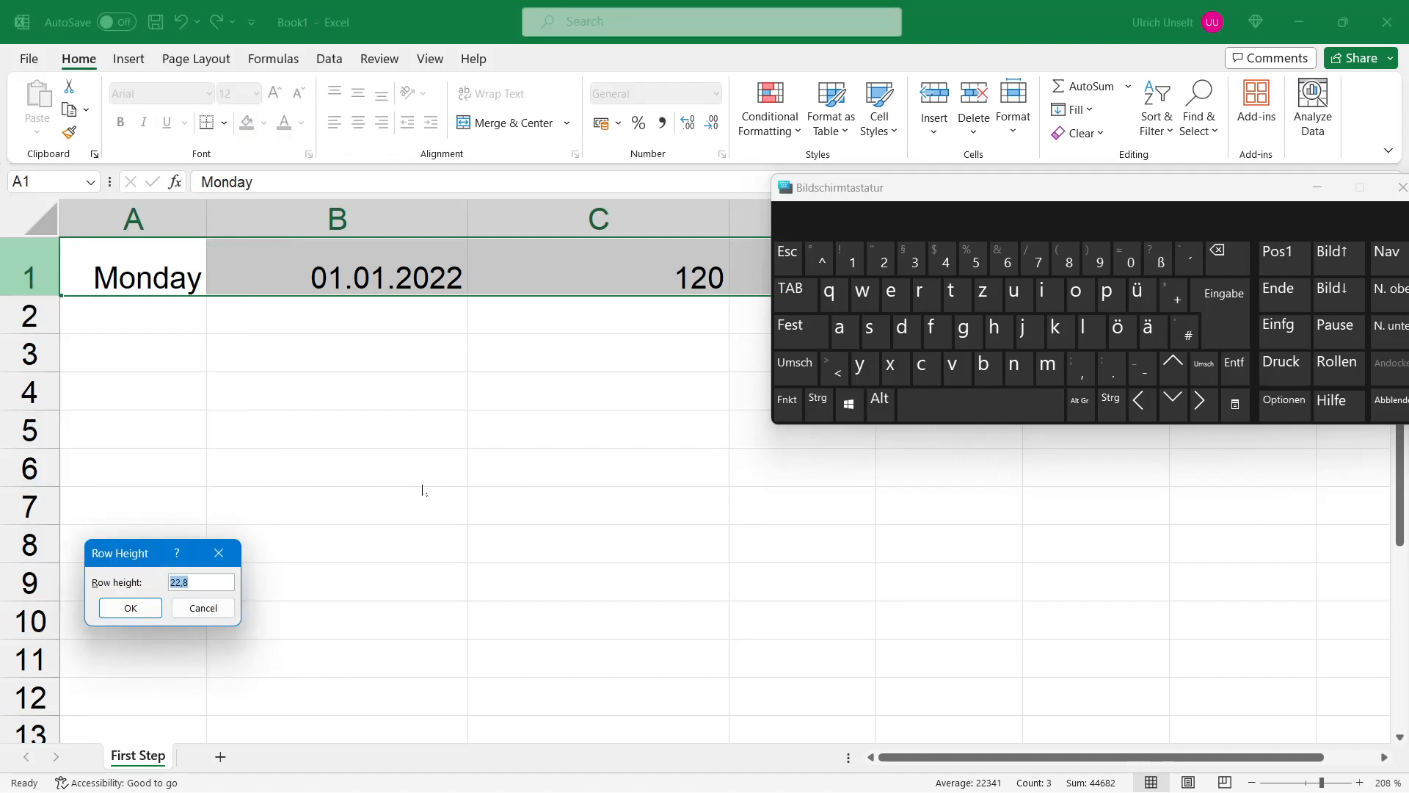
{"action": "type", "text": "30"}
{"action": "key", "text": "Return"}
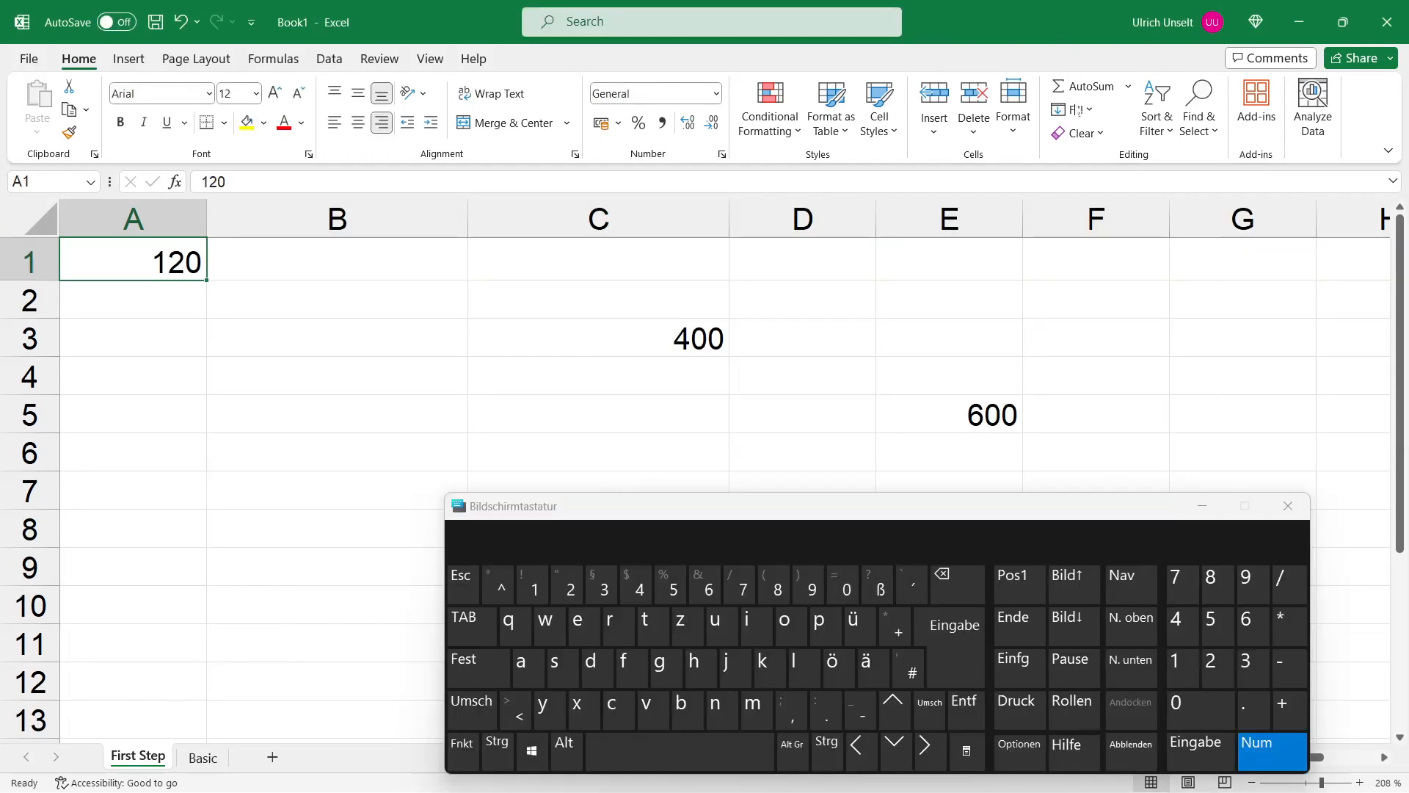
{"action": "left_click_drag", "start_coordinate": [900, 513], "coordinate": [974, 503]}
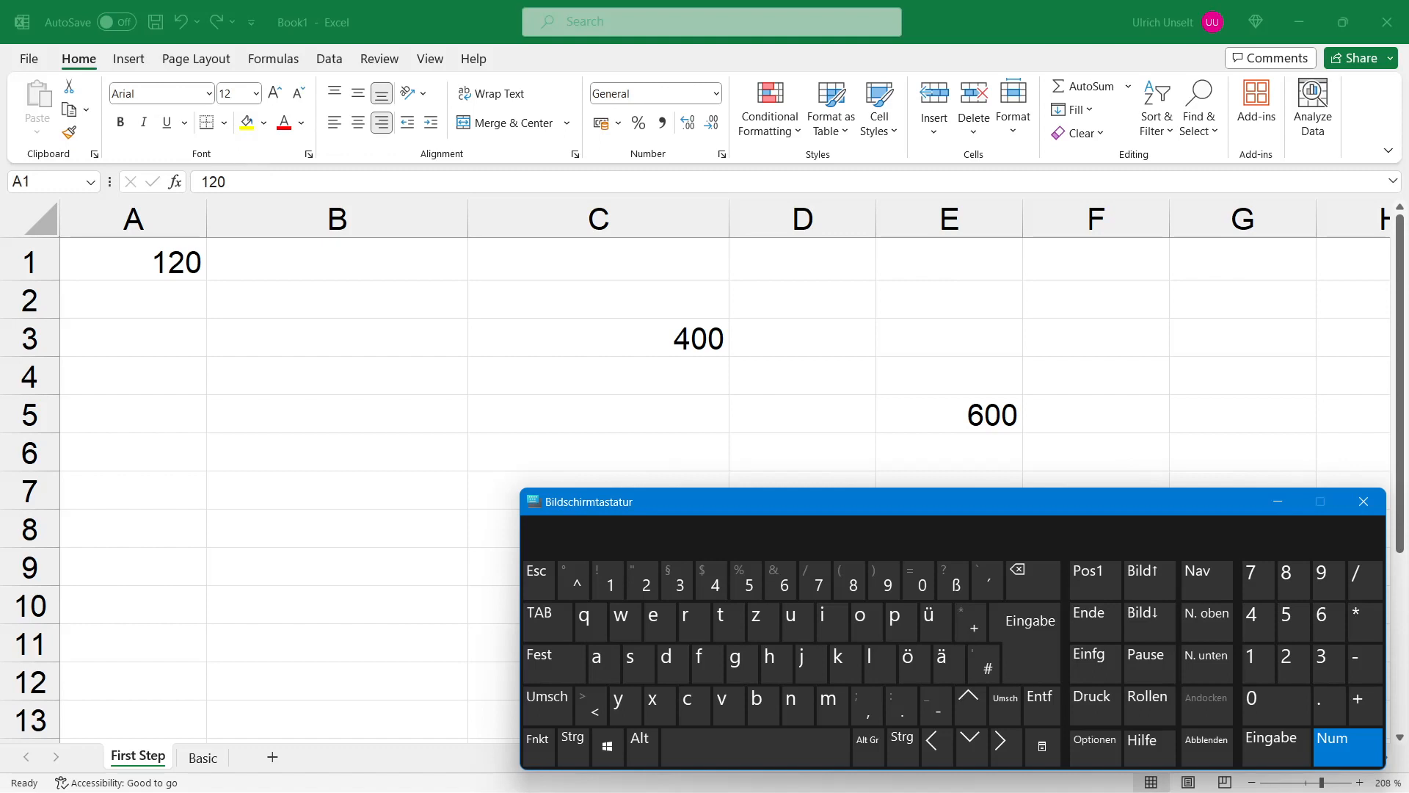
{"action": "left_click_drag", "start_coordinate": [839, 500], "coordinate": [839, 473]}
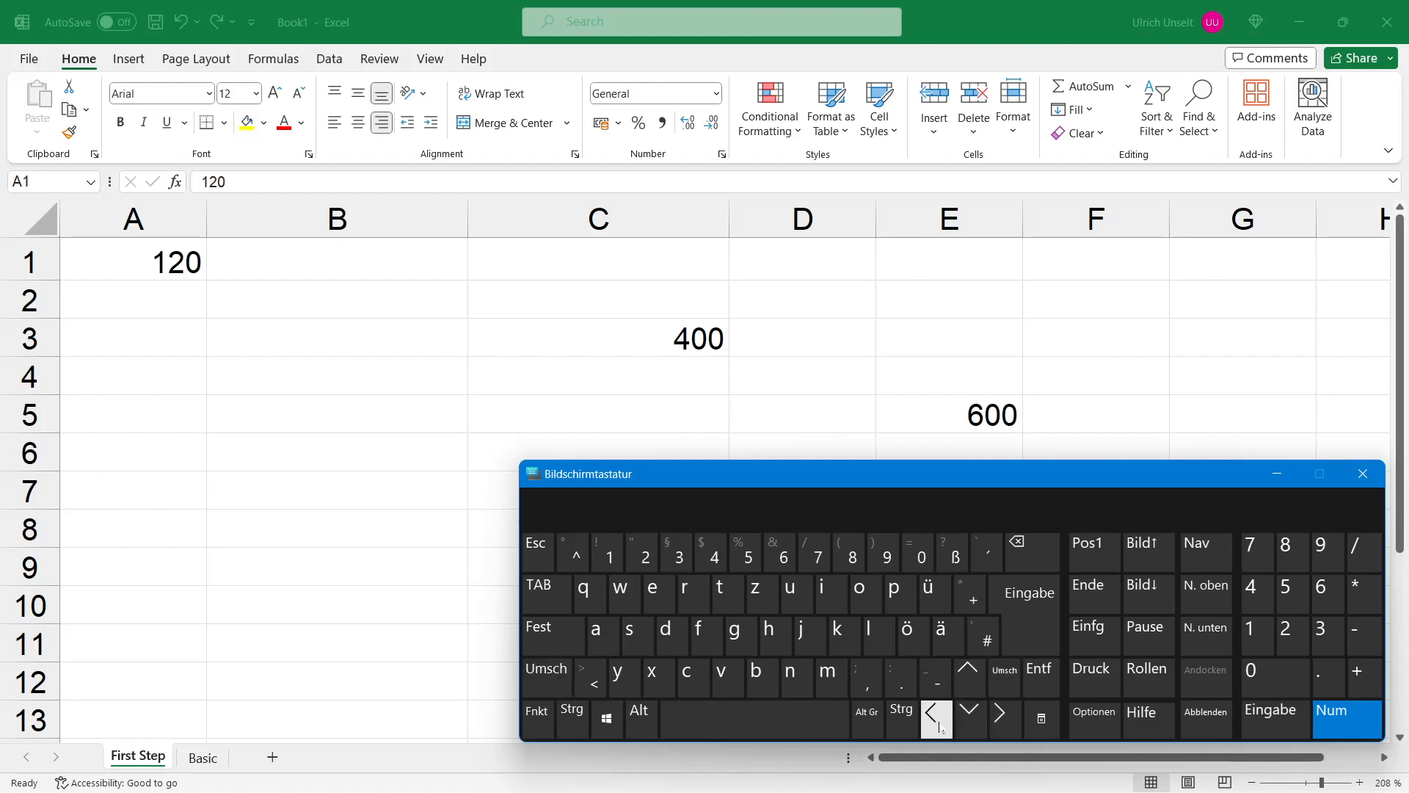
{"action": "left_click_drag", "start_coordinate": [881, 479], "coordinate": [870, 509]}
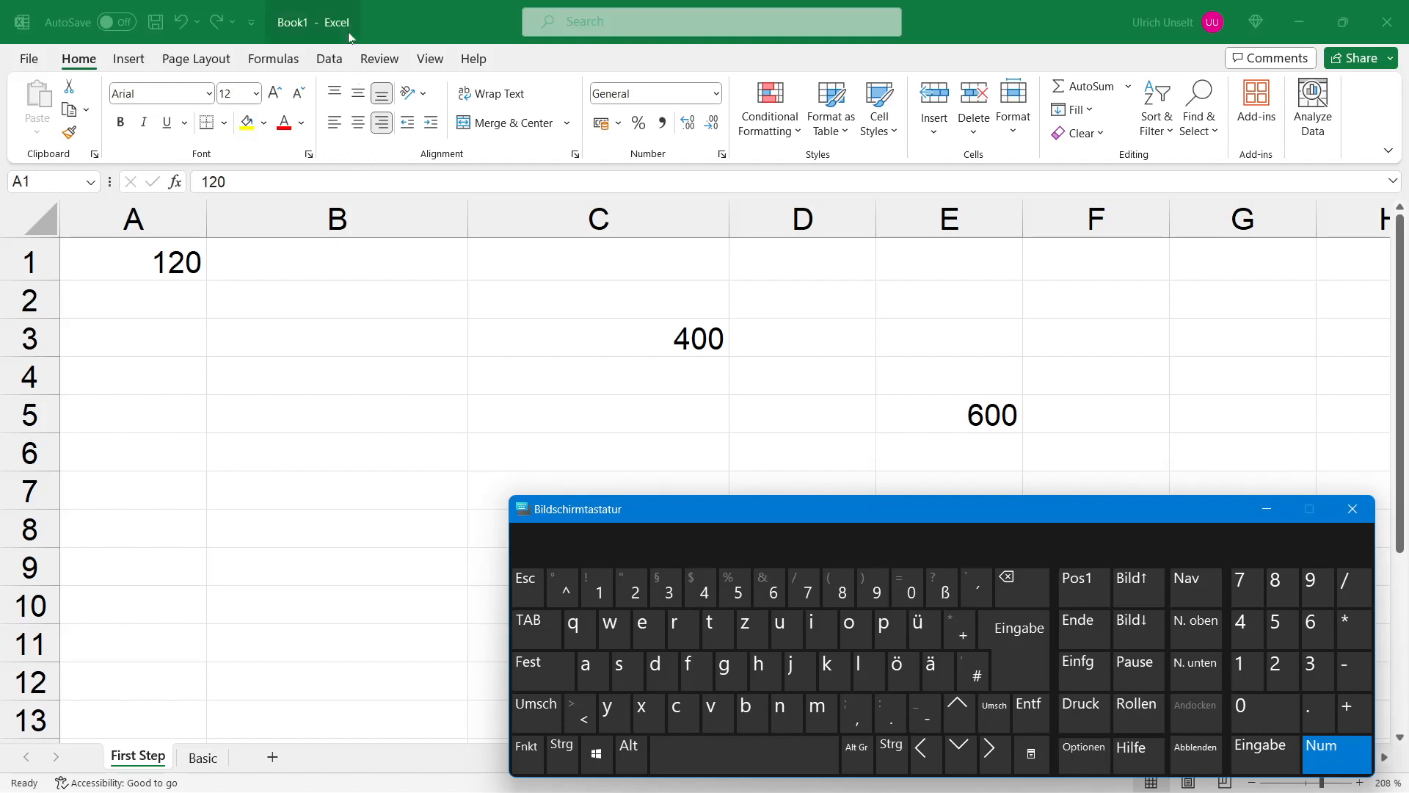
Step: Select the cell range A1:E5, then deselect it
{"action": "left_click", "coordinate": [136, 258]}
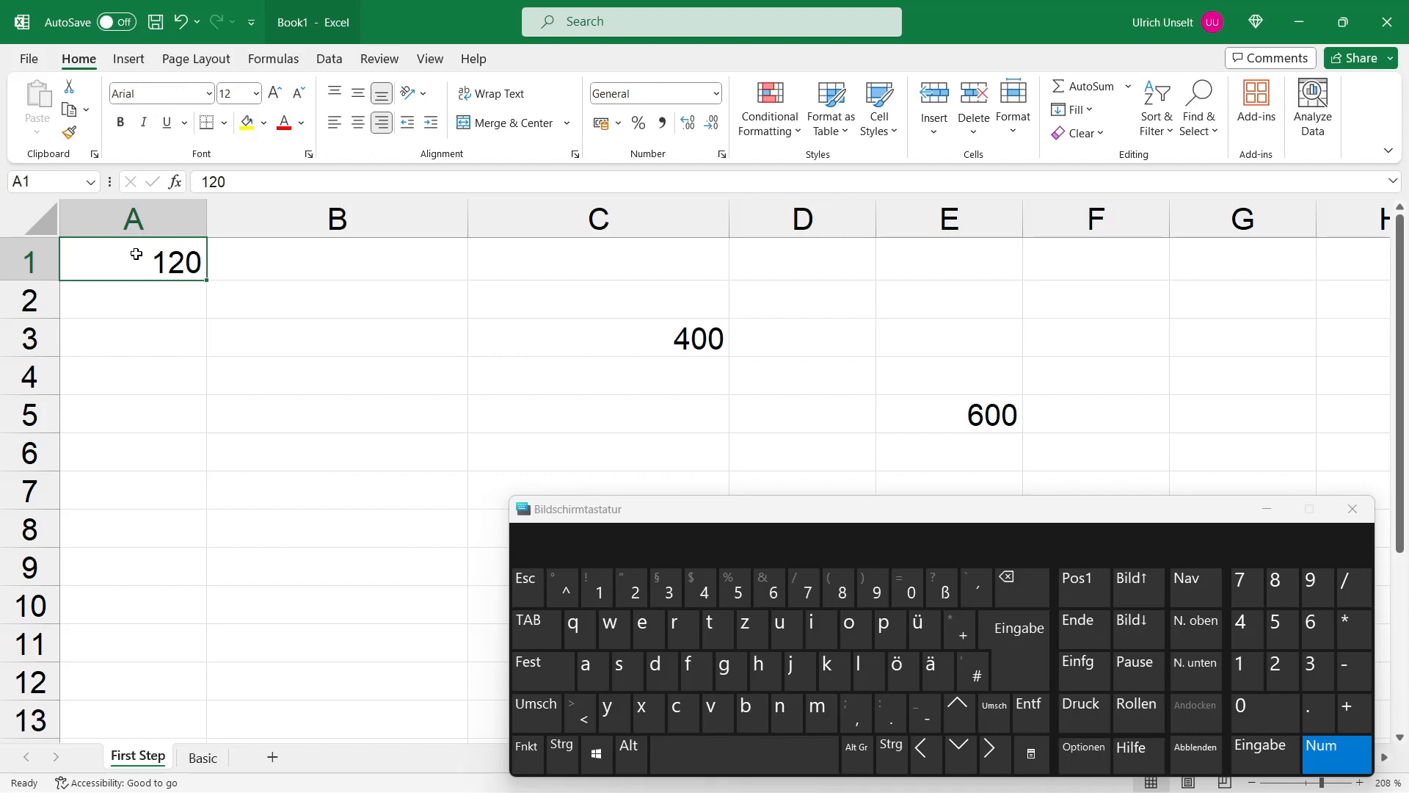
{"action": "left_click_drag", "start_coordinate": [136, 254], "coordinate": [960, 415]}
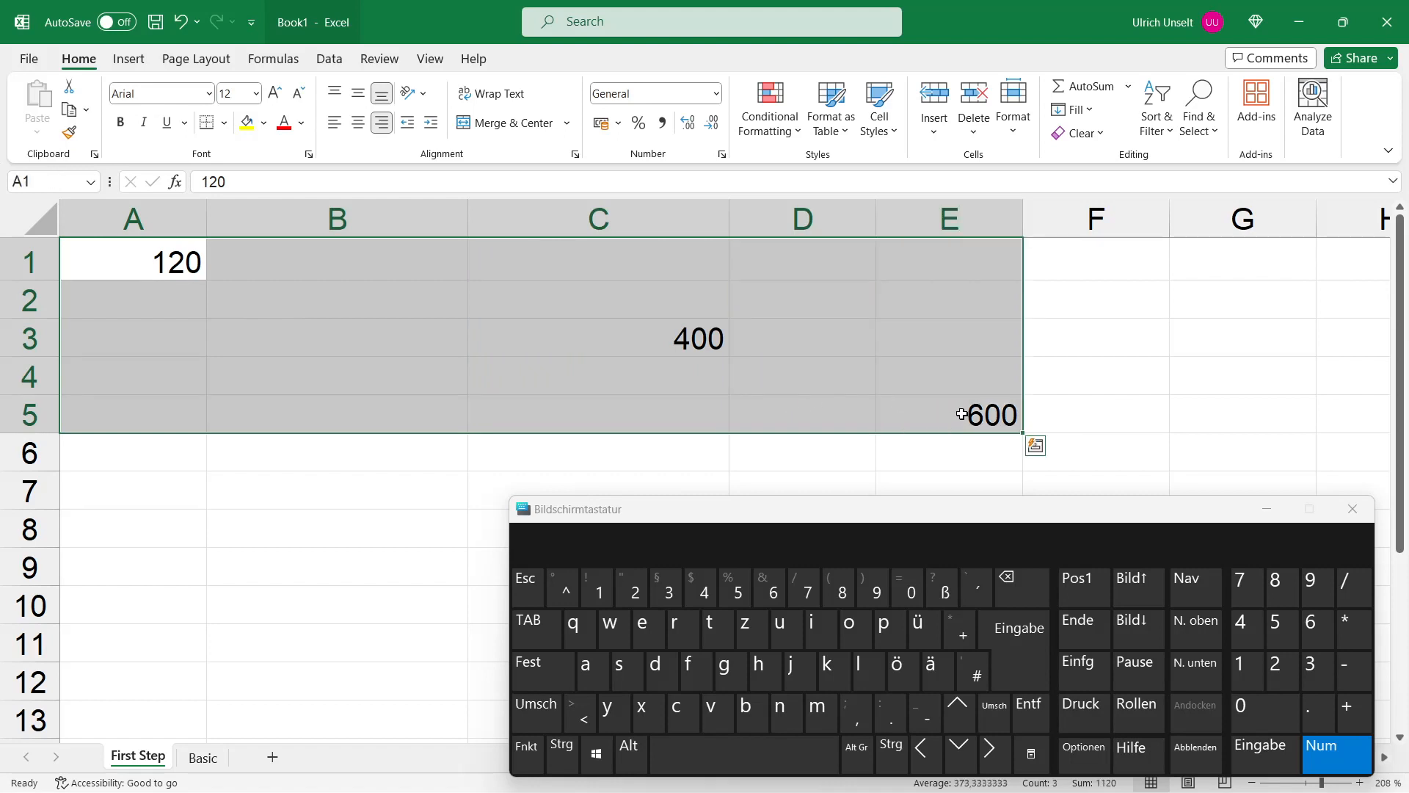
{"action": "left_click", "coordinate": [551, 364]}
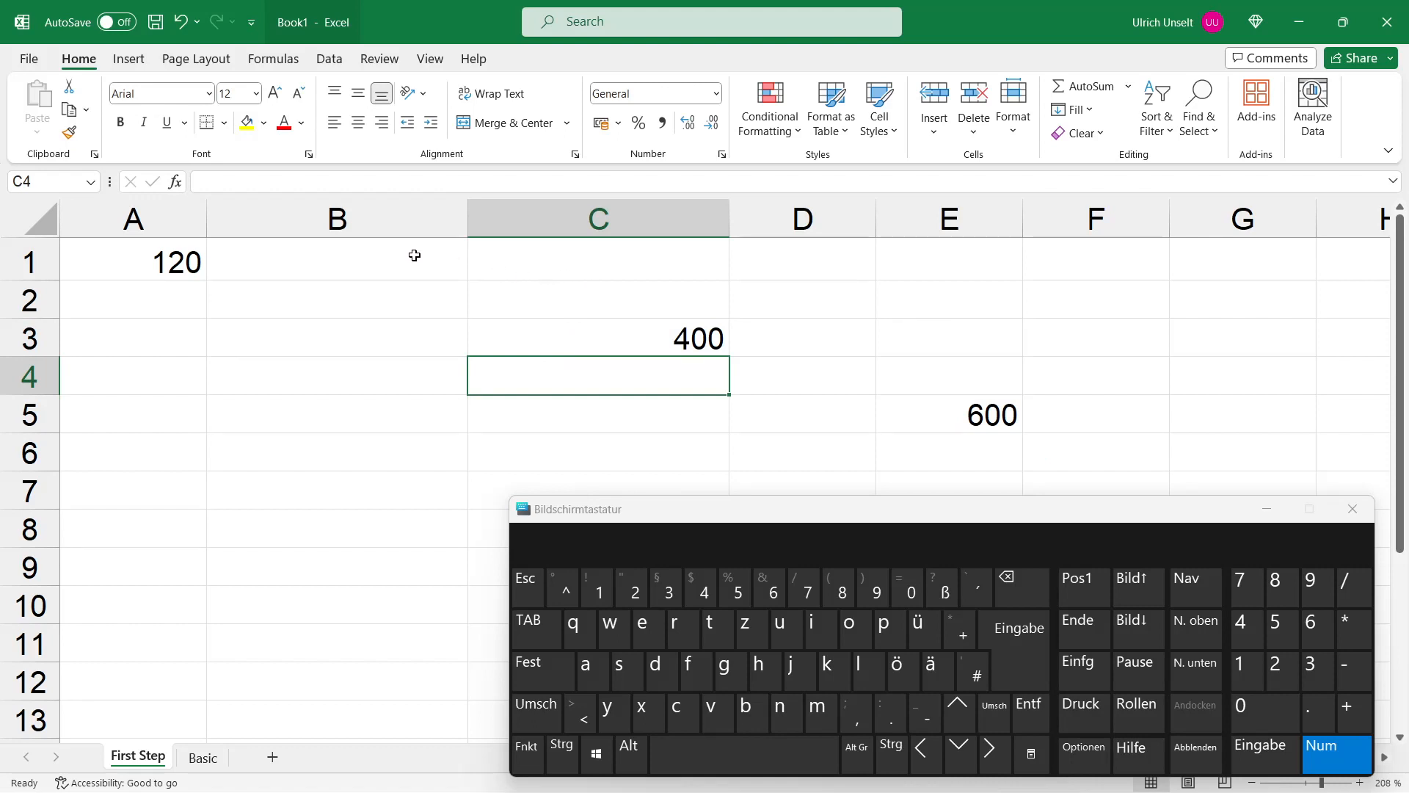
Step: Select the whole columns A through E, then deselect them
{"action": "left_click", "coordinate": [174, 218]}
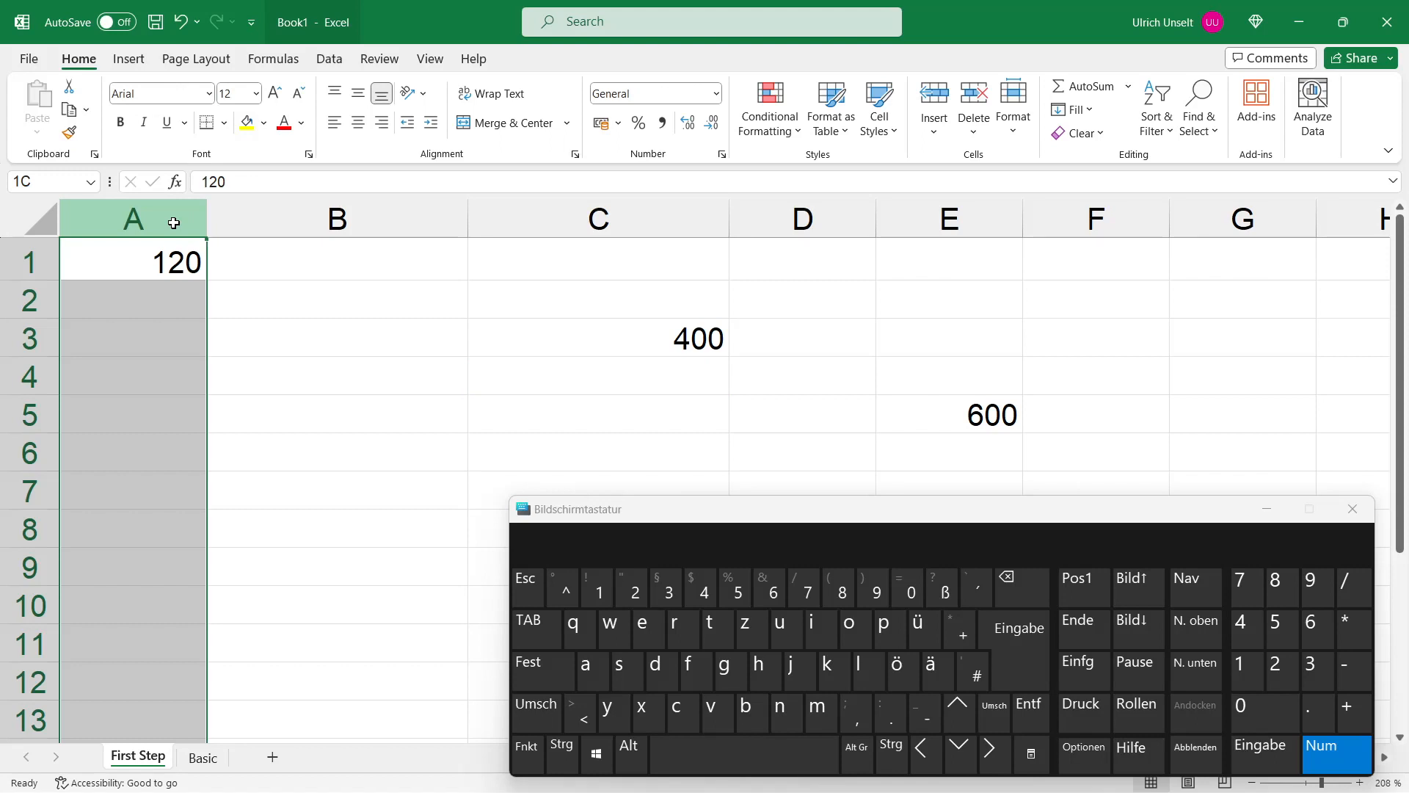
{"action": "left_click_drag", "start_coordinate": [174, 223], "coordinate": [960, 218]}
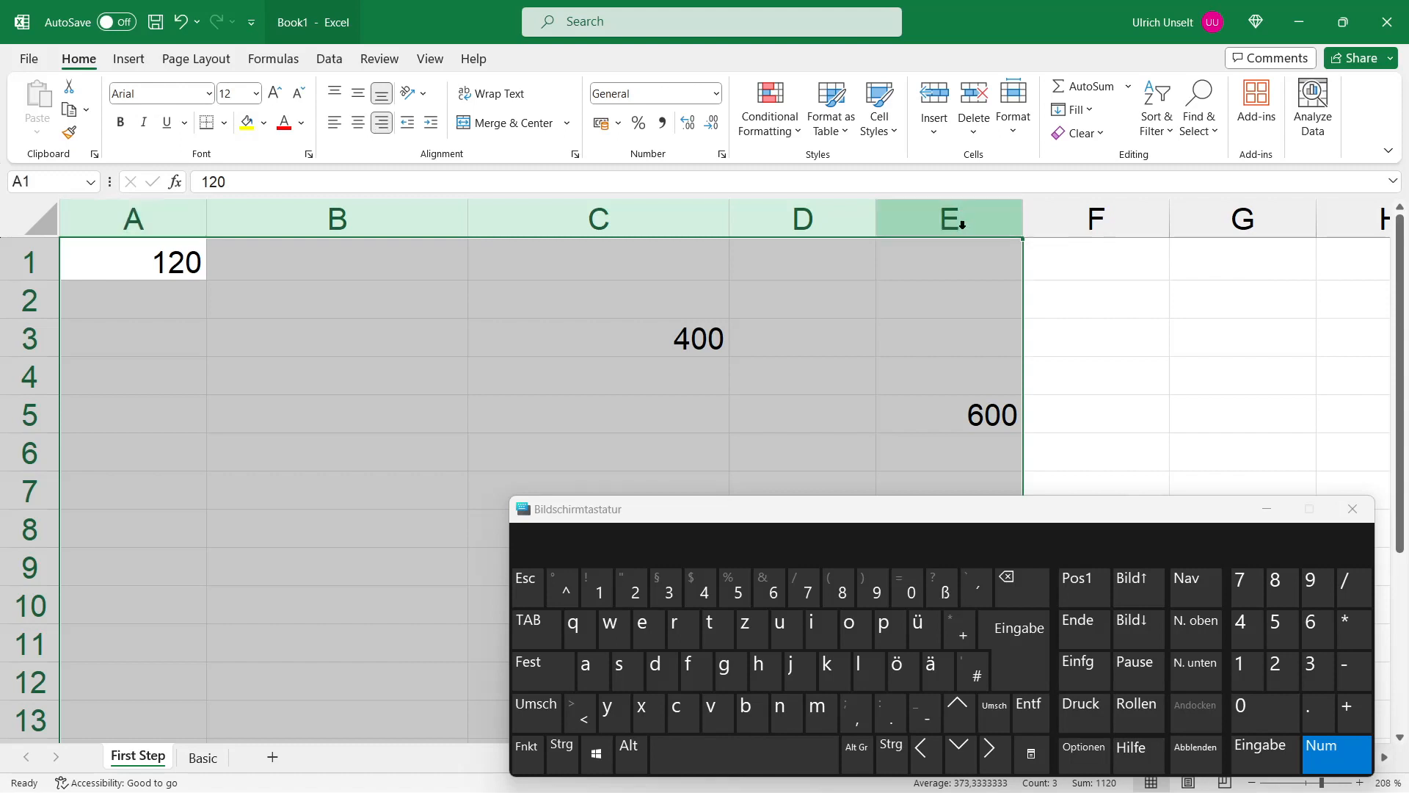
{"action": "left_click", "coordinate": [408, 273]}
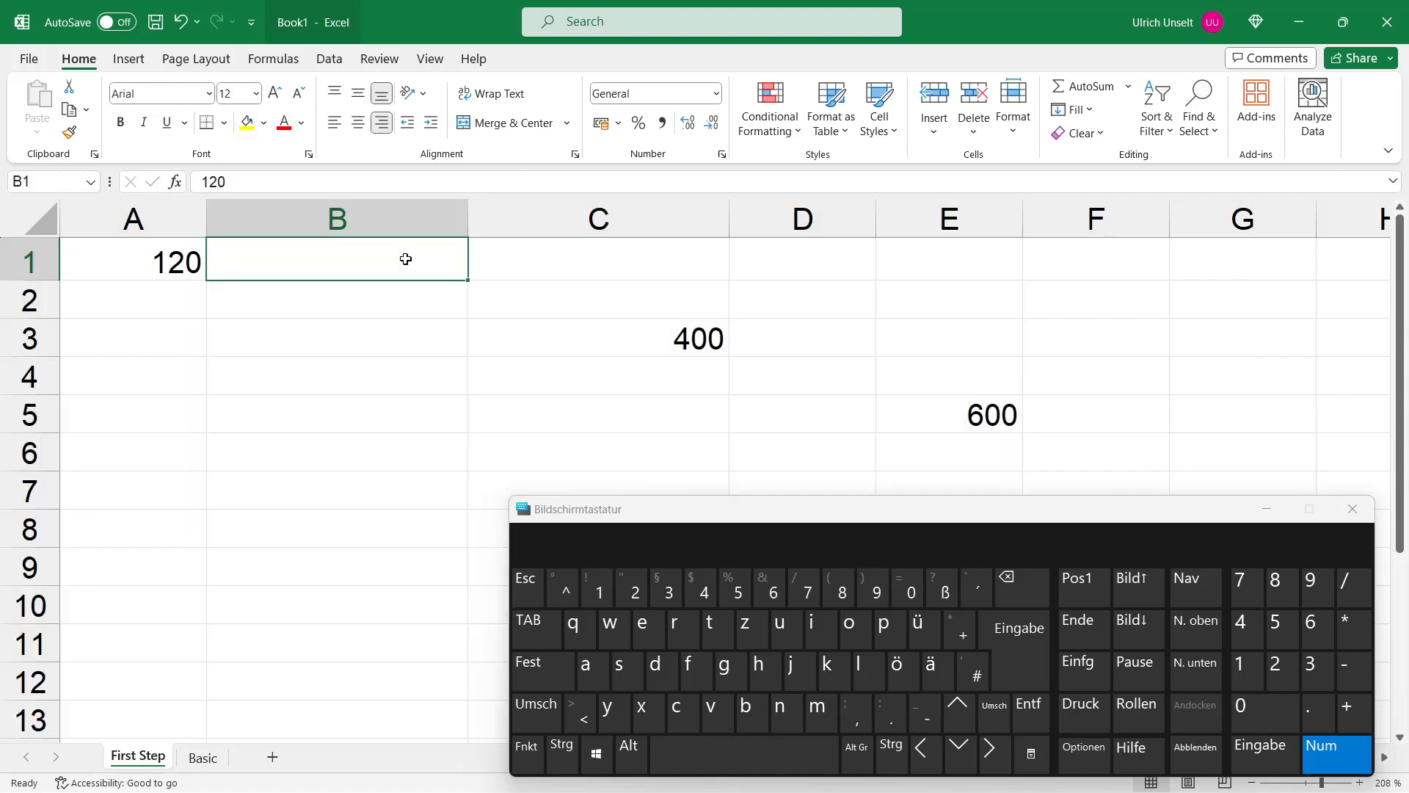
Step: Select the whole rows 1 through 7
{"action": "left_click", "coordinate": [194, 266]}
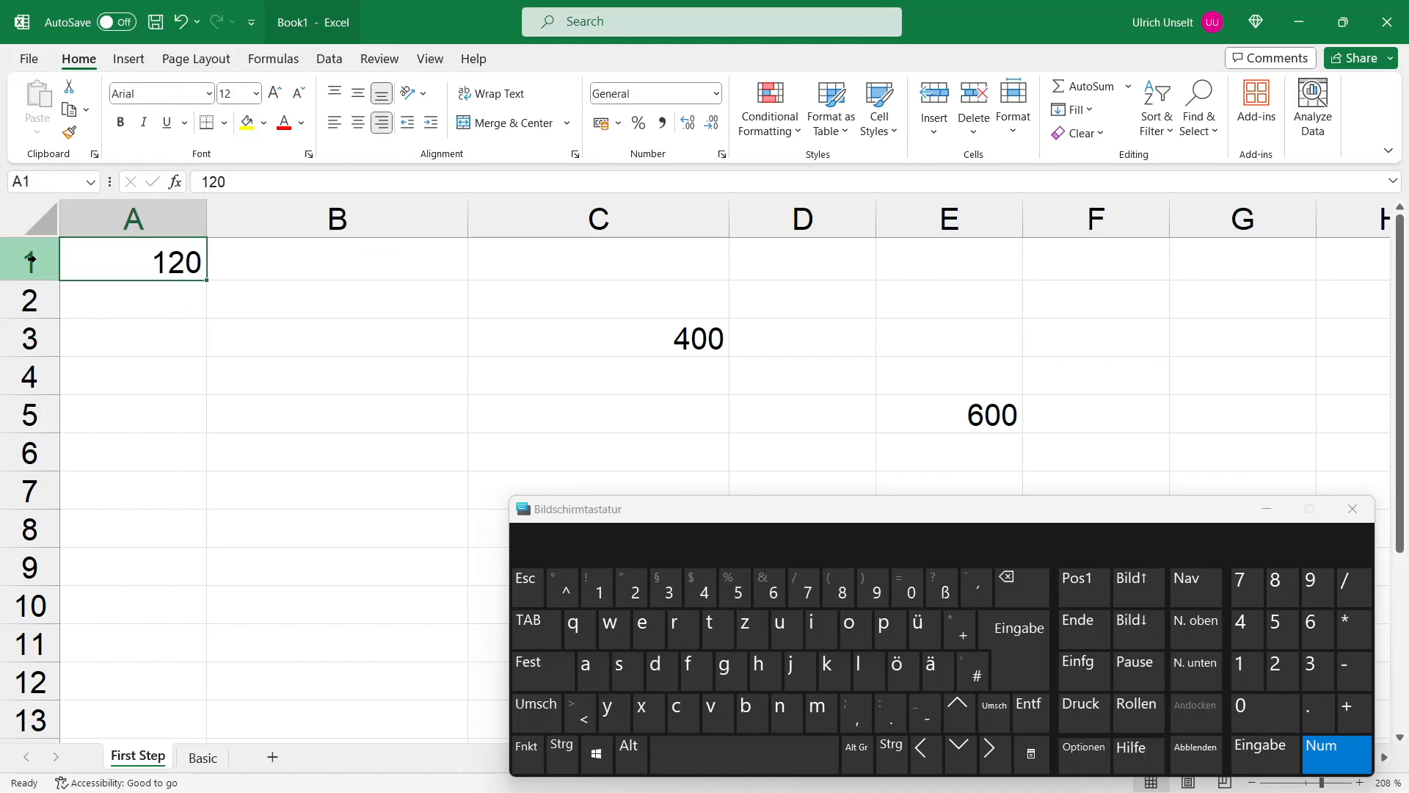
{"action": "left_click_drag", "start_coordinate": [29, 258], "coordinate": [25, 488]}
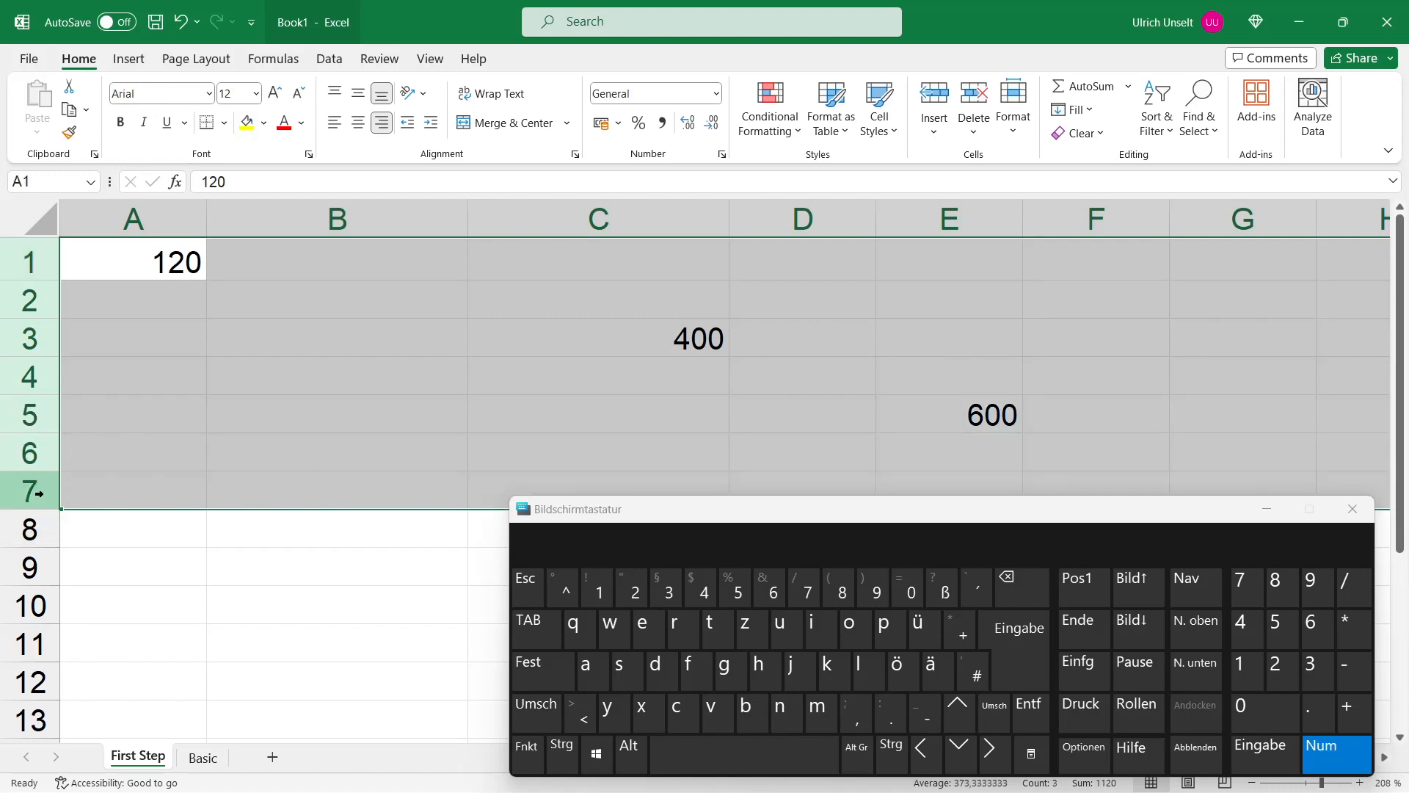
Step: Select cells A6, A1, C3 and E5 together and set their font size to 18
{"action": "left_click", "coordinate": [187, 452]}
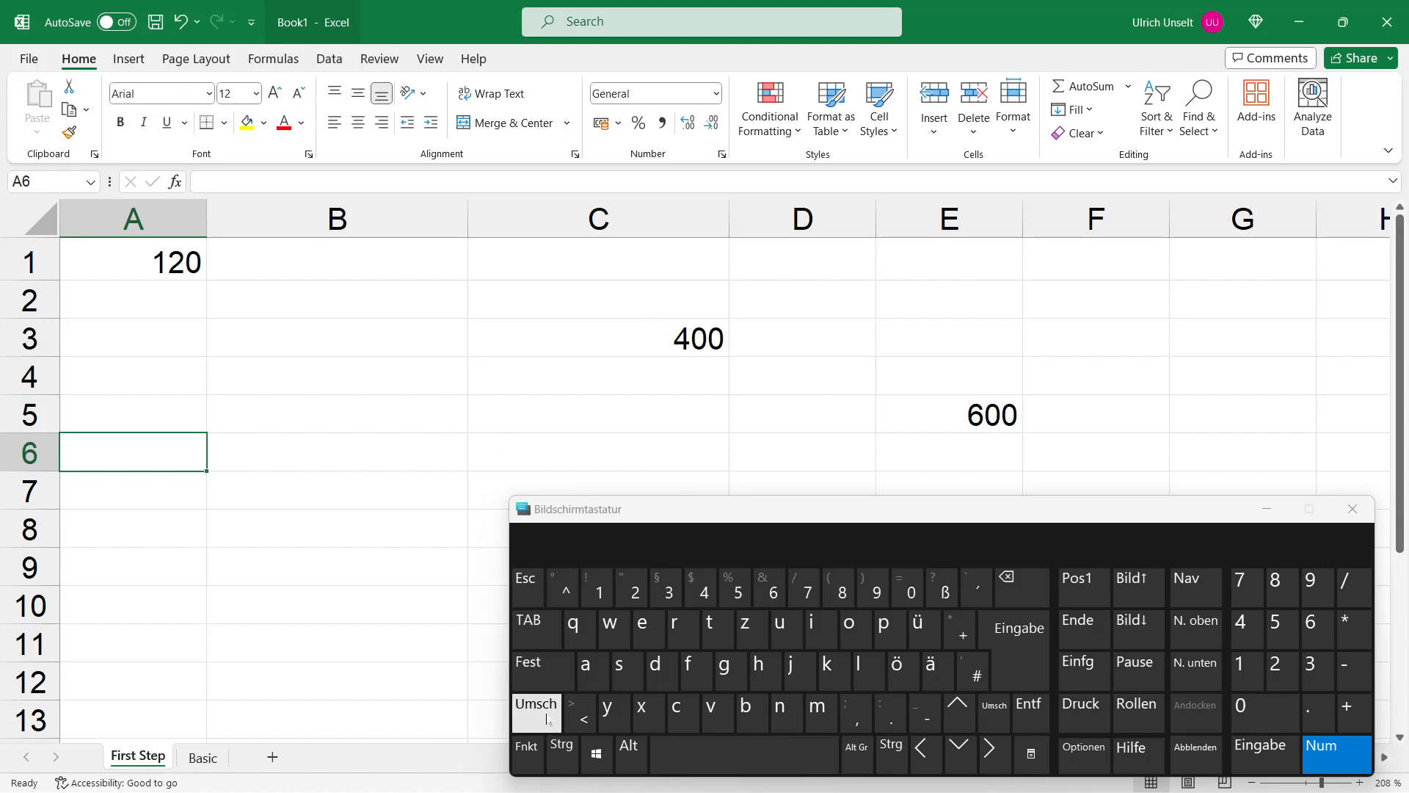
{"action": "key", "text": "ctrl"}
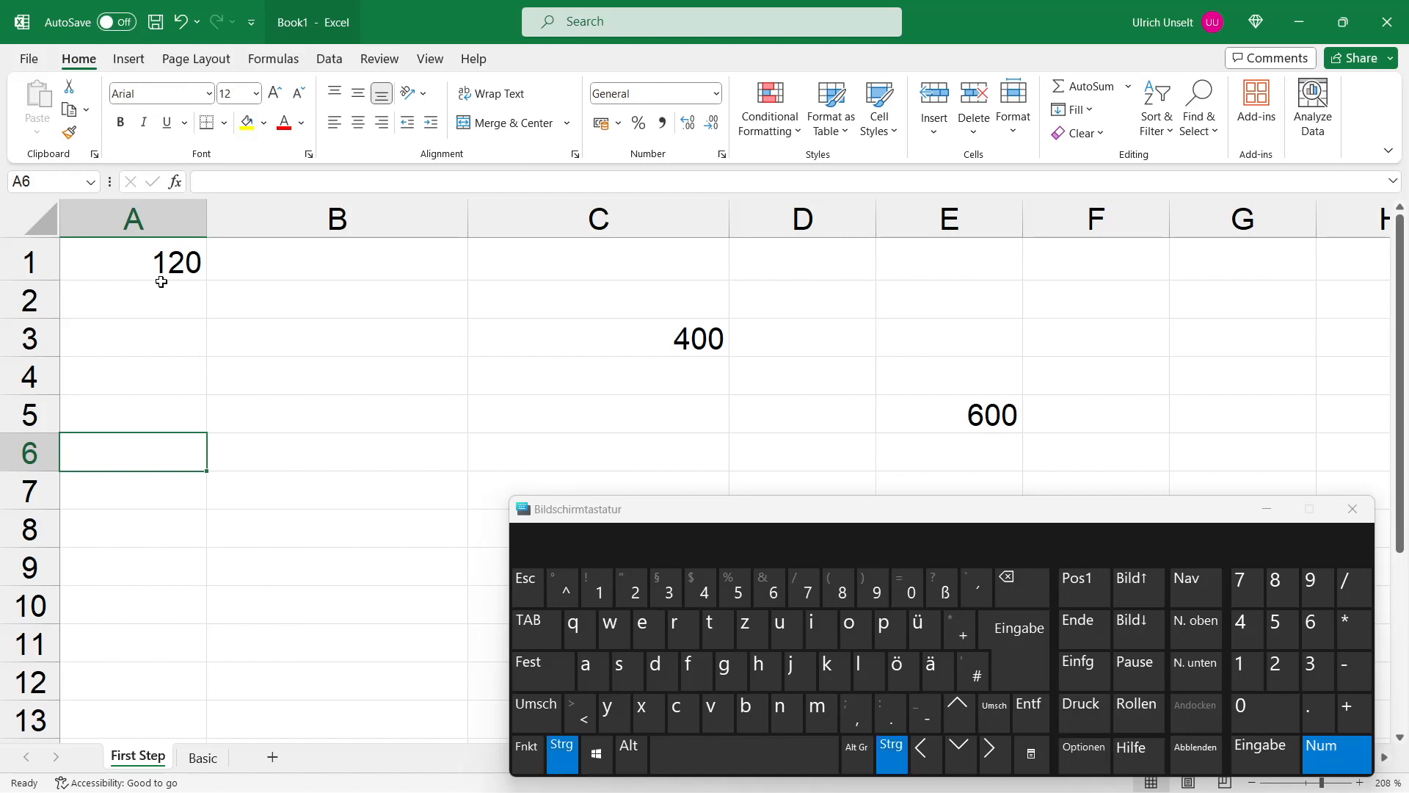
{"action": "left_click", "coordinate": [162, 264], "text": "ctrl"}
{"action": "left_click", "coordinate": [708, 351], "text": "ctrl"}
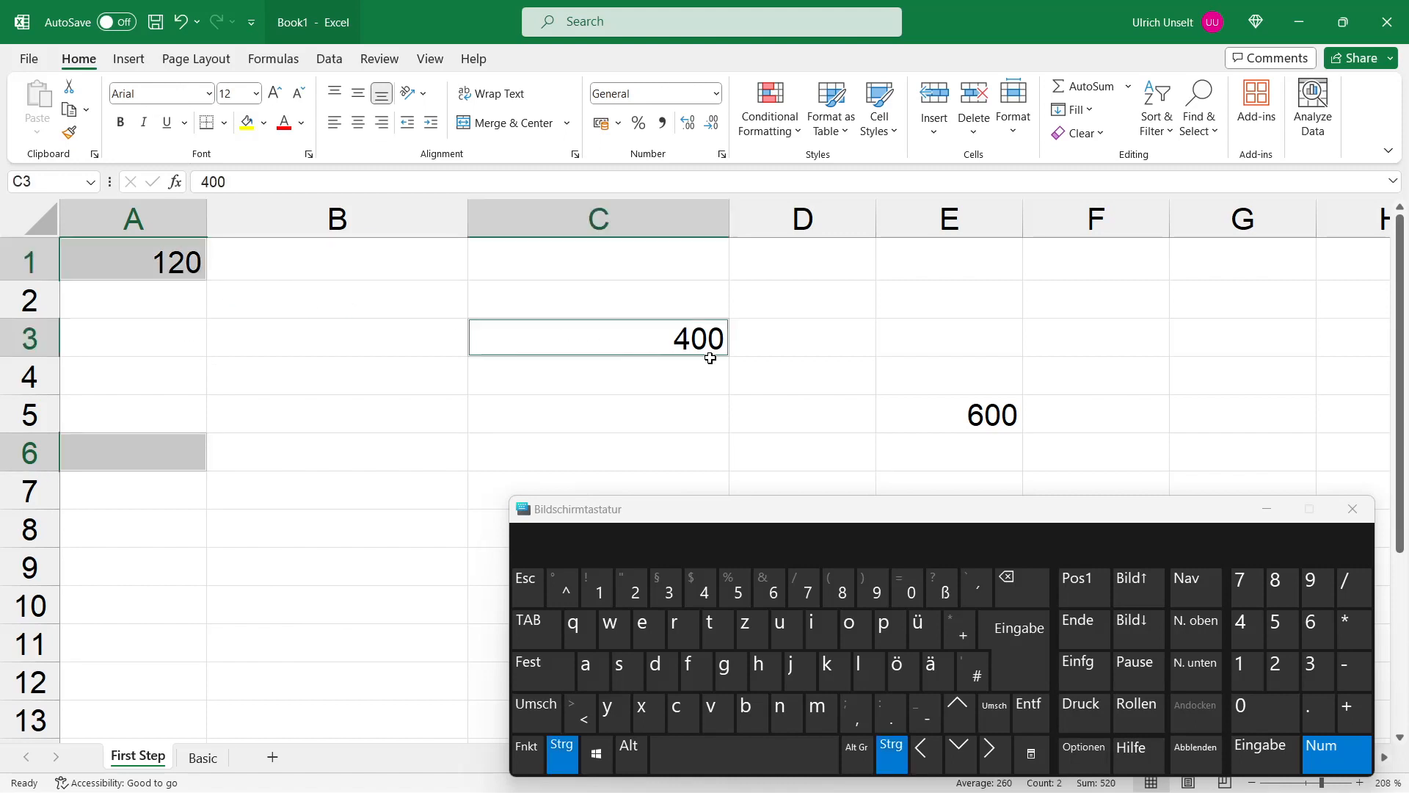
{"action": "left_click", "coordinate": [962, 417], "text": "ctrl"}
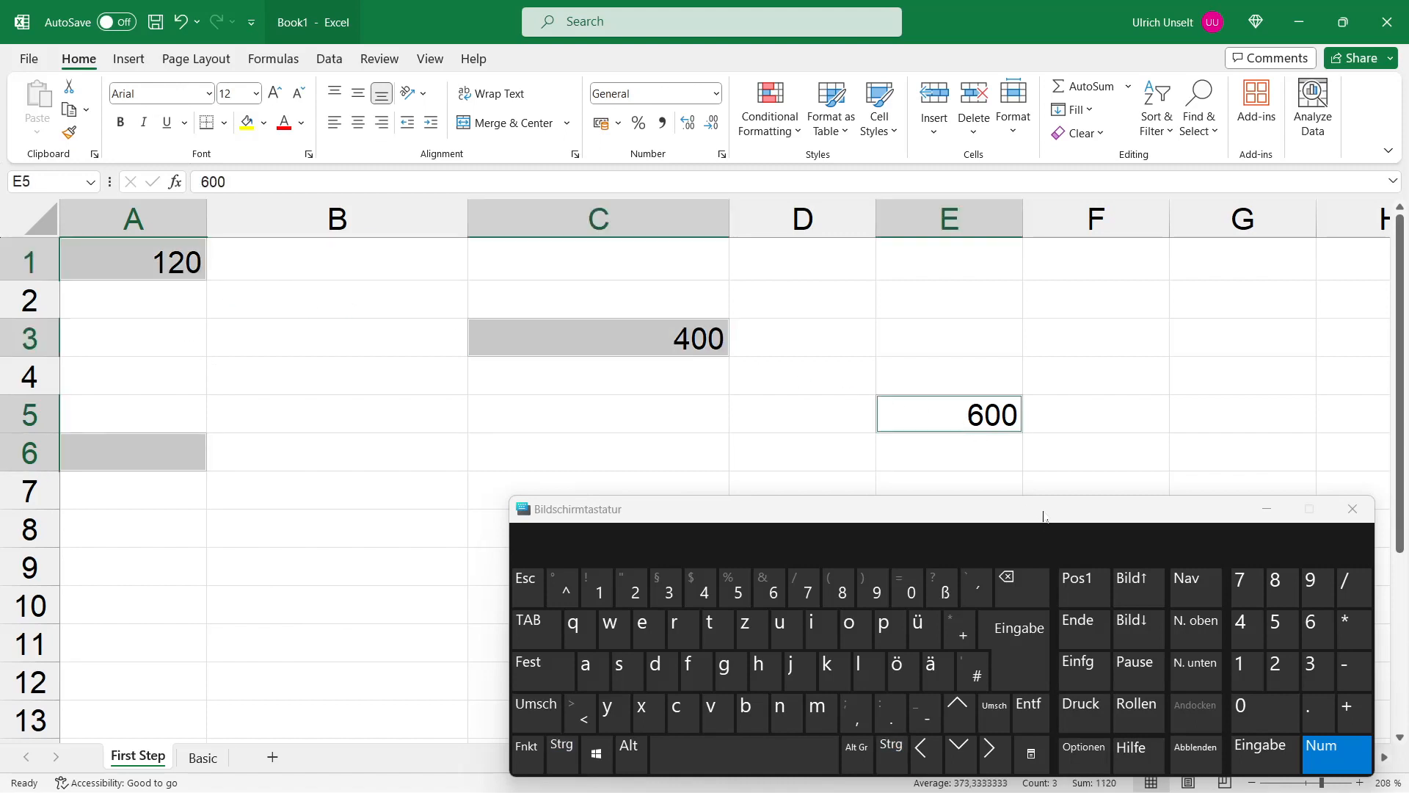
{"action": "left_click", "coordinate": [256, 94]}
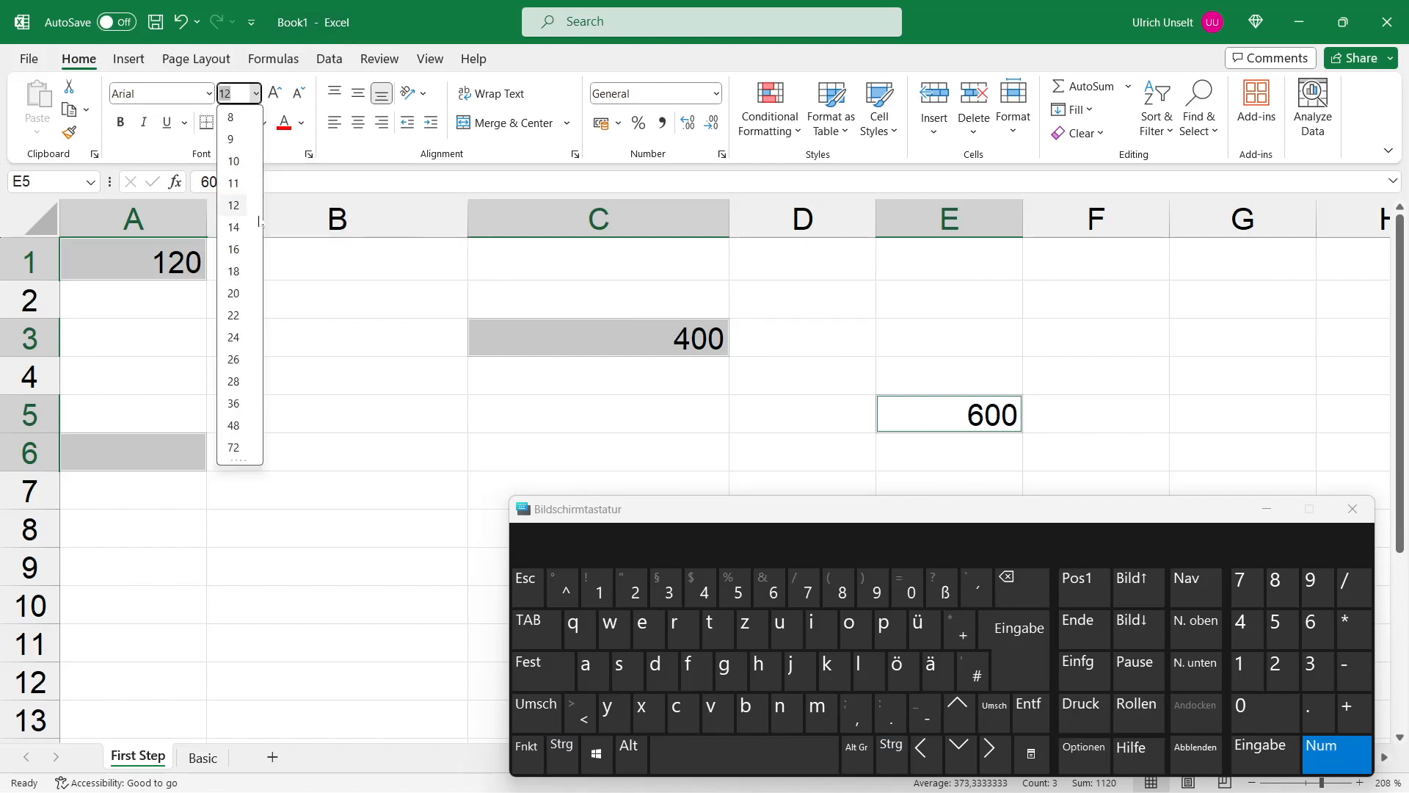
{"action": "left_click", "coordinate": [249, 271]}
{"action": "left_click", "coordinate": [331, 382]}
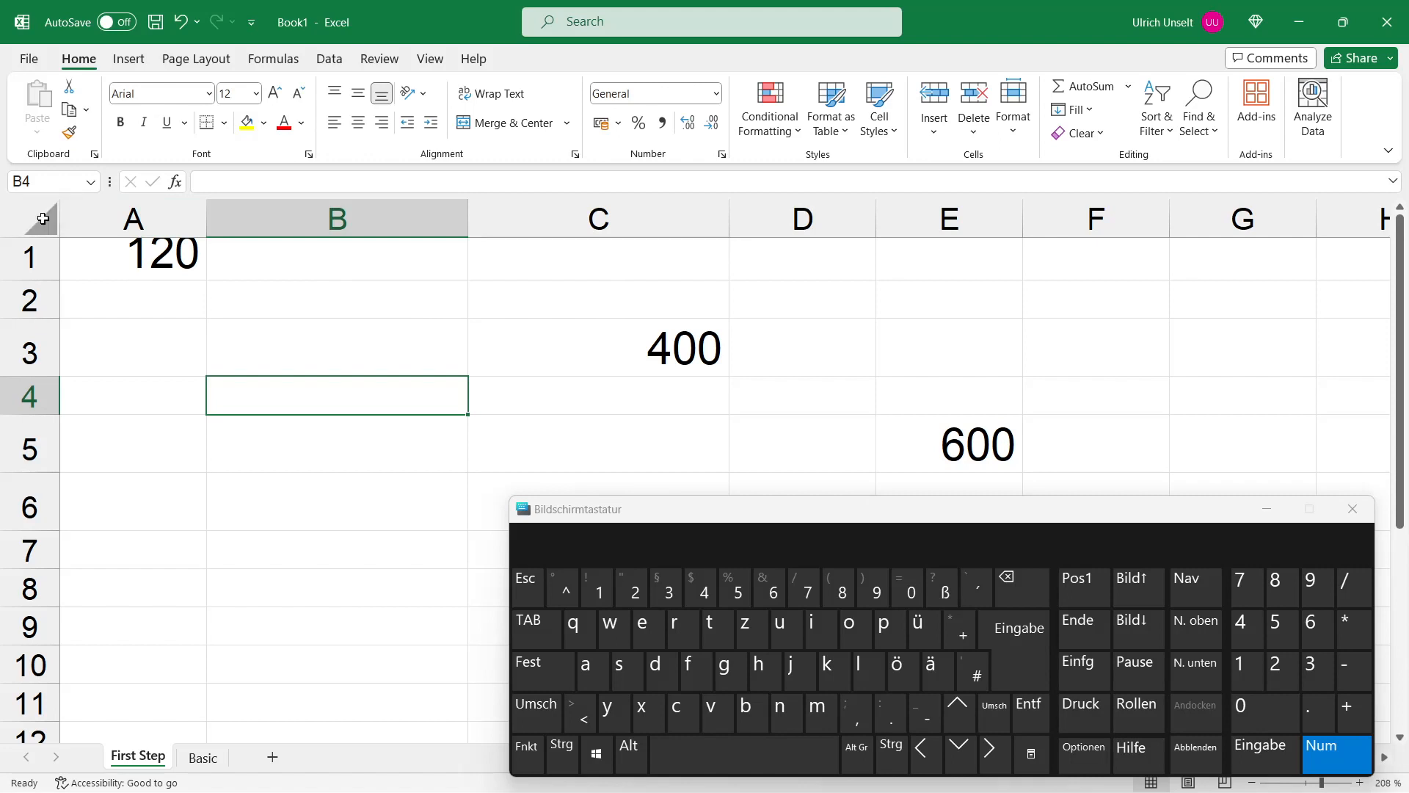
Step: Select the entire worksheet, deselect it, and select all cells again
{"action": "left_click", "coordinate": [43, 218]}
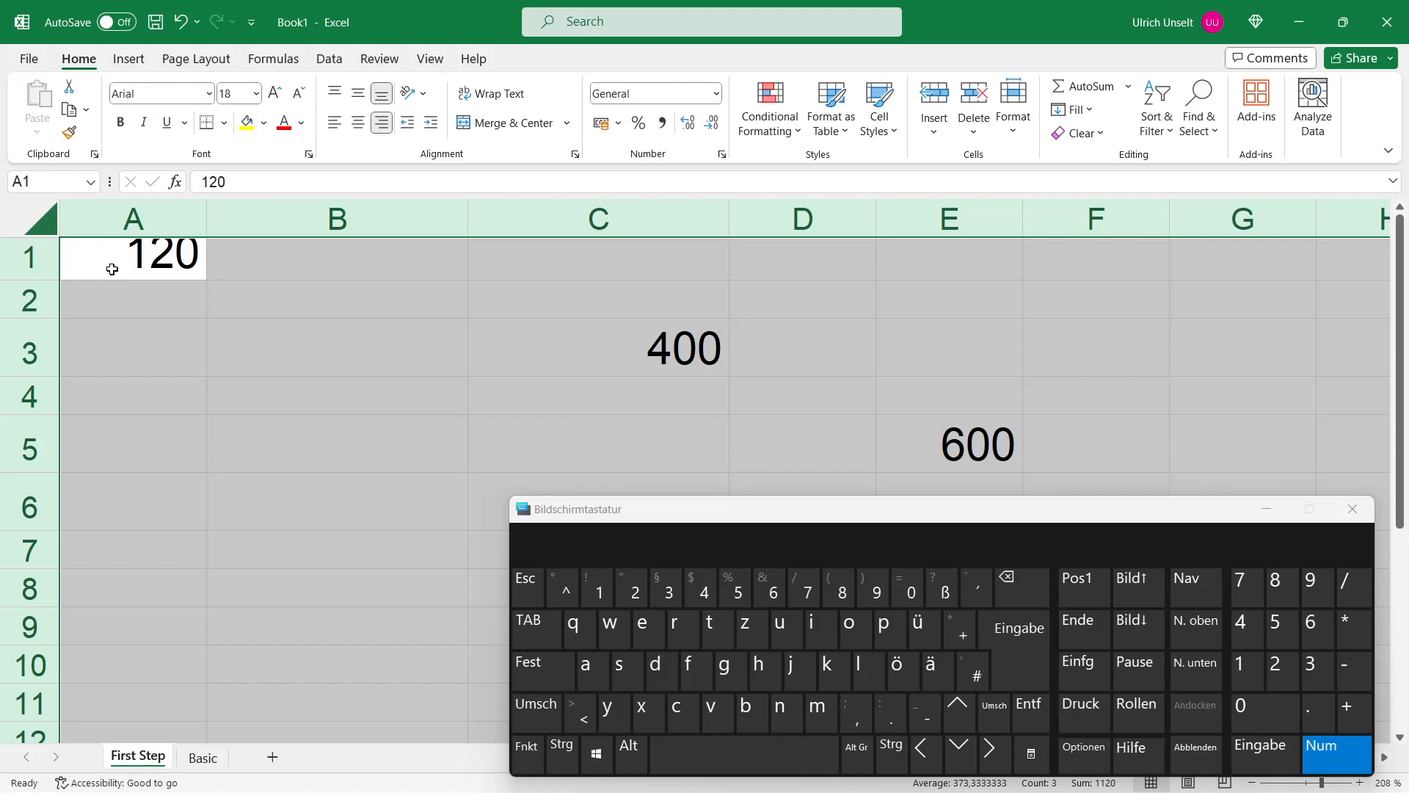
{"action": "left_click", "coordinate": [112, 269]}
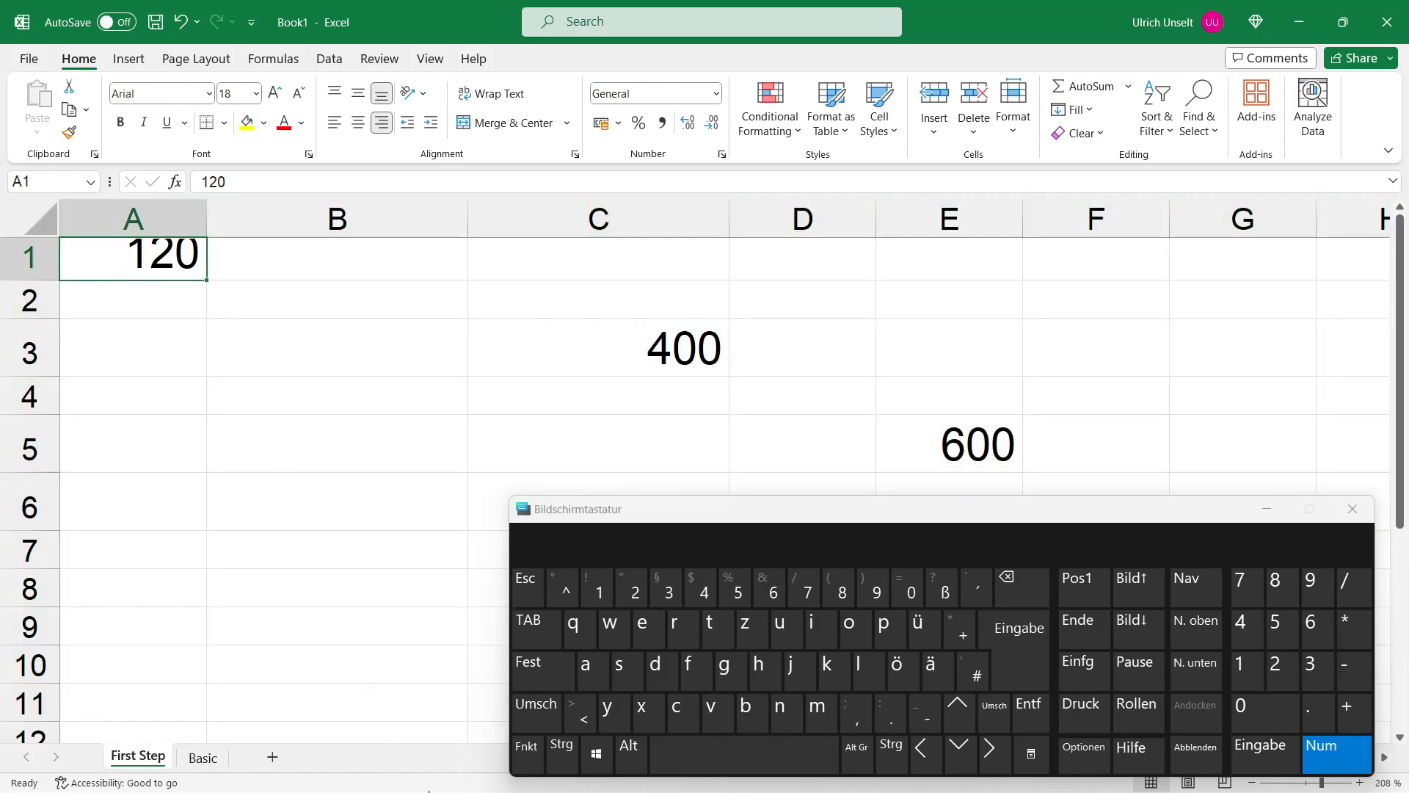
{"action": "left_click", "coordinate": [553, 763]}
{"action": "key", "text": "ctrl"}
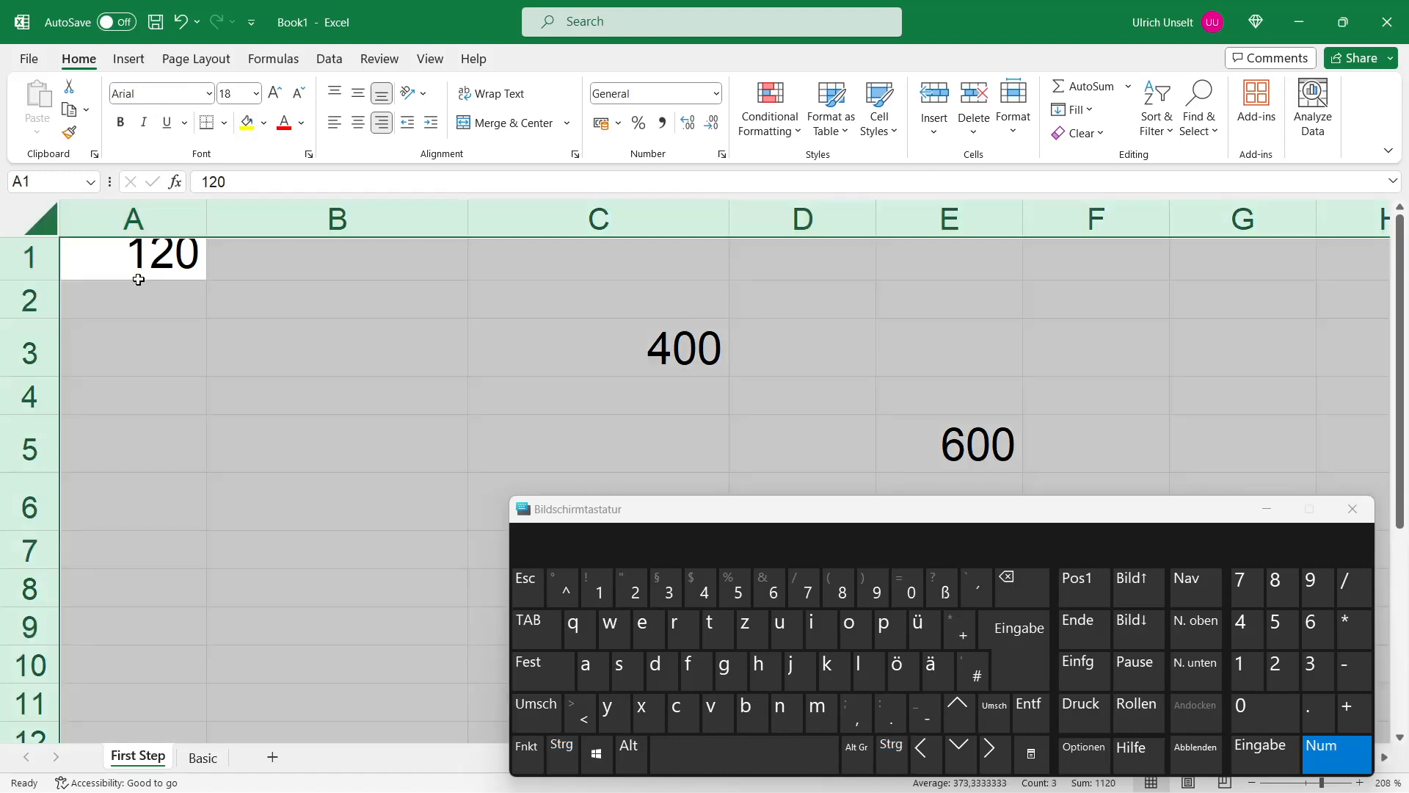
Step: Switch to the Basic worksheet
{"action": "left_click", "coordinate": [138, 268]}
{"action": "scroll", "coordinate": [248, 477], "scroll_direction": "down", "scroll_amount": 4}
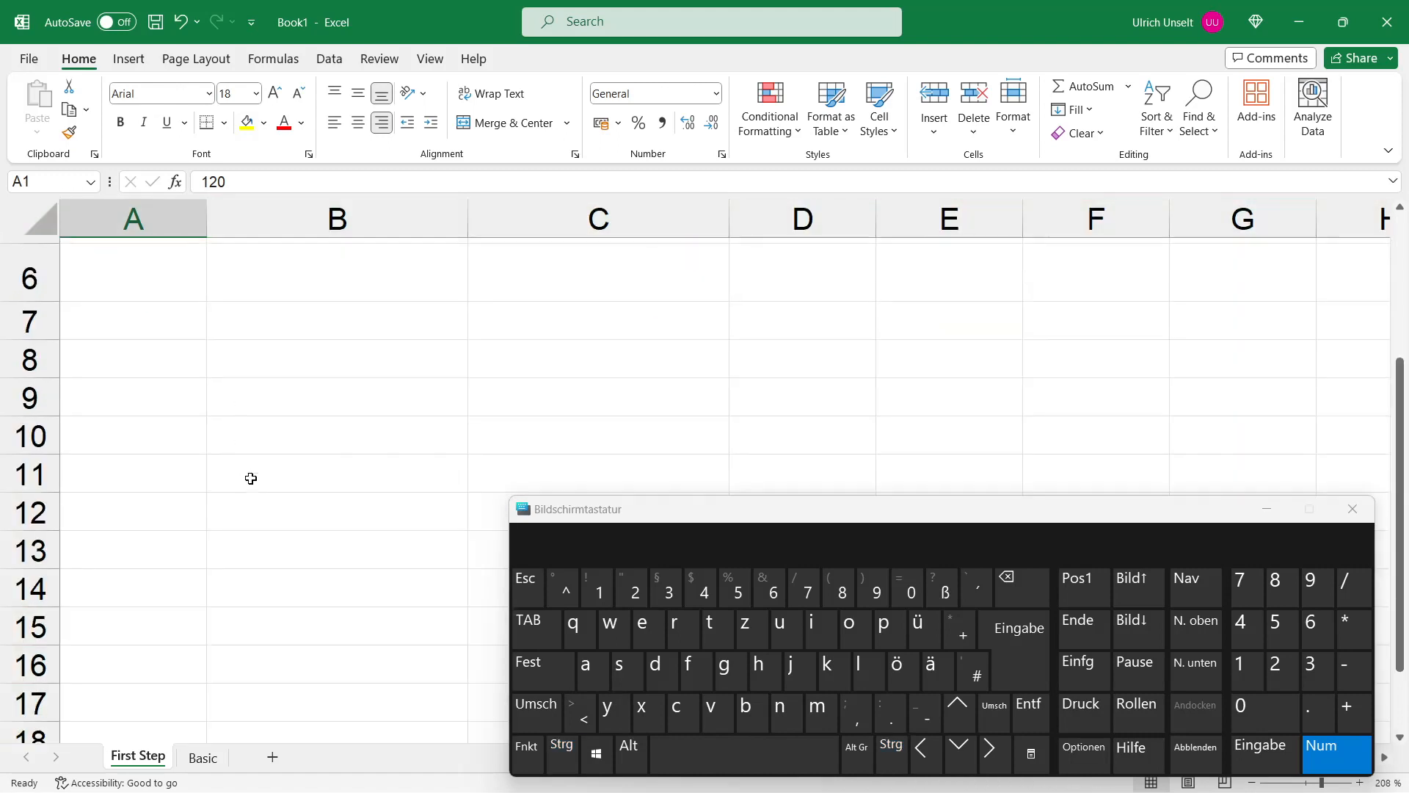
{"action": "scroll", "coordinate": [249, 477], "scroll_direction": "up", "scroll_amount": 4}
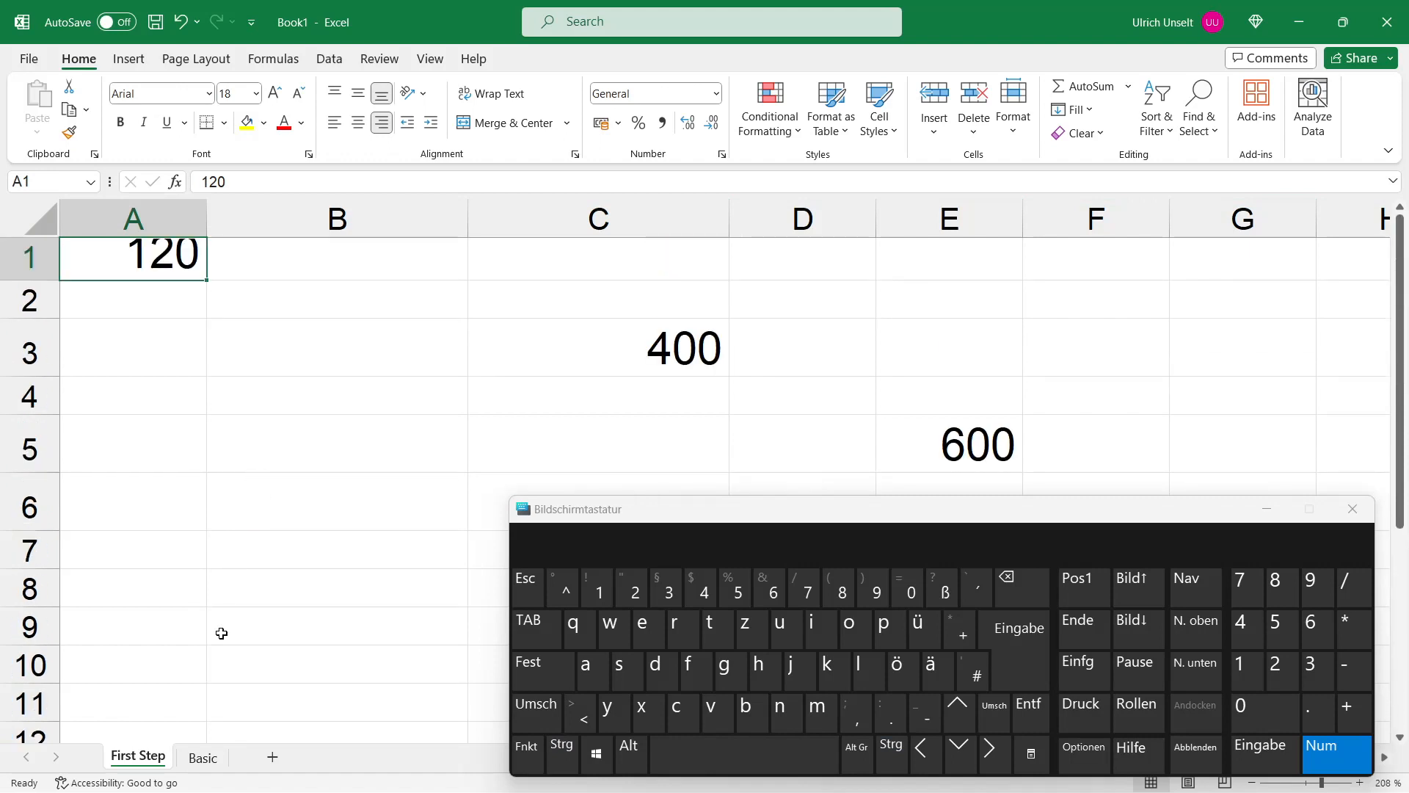
{"action": "left_click", "coordinate": [202, 758]}
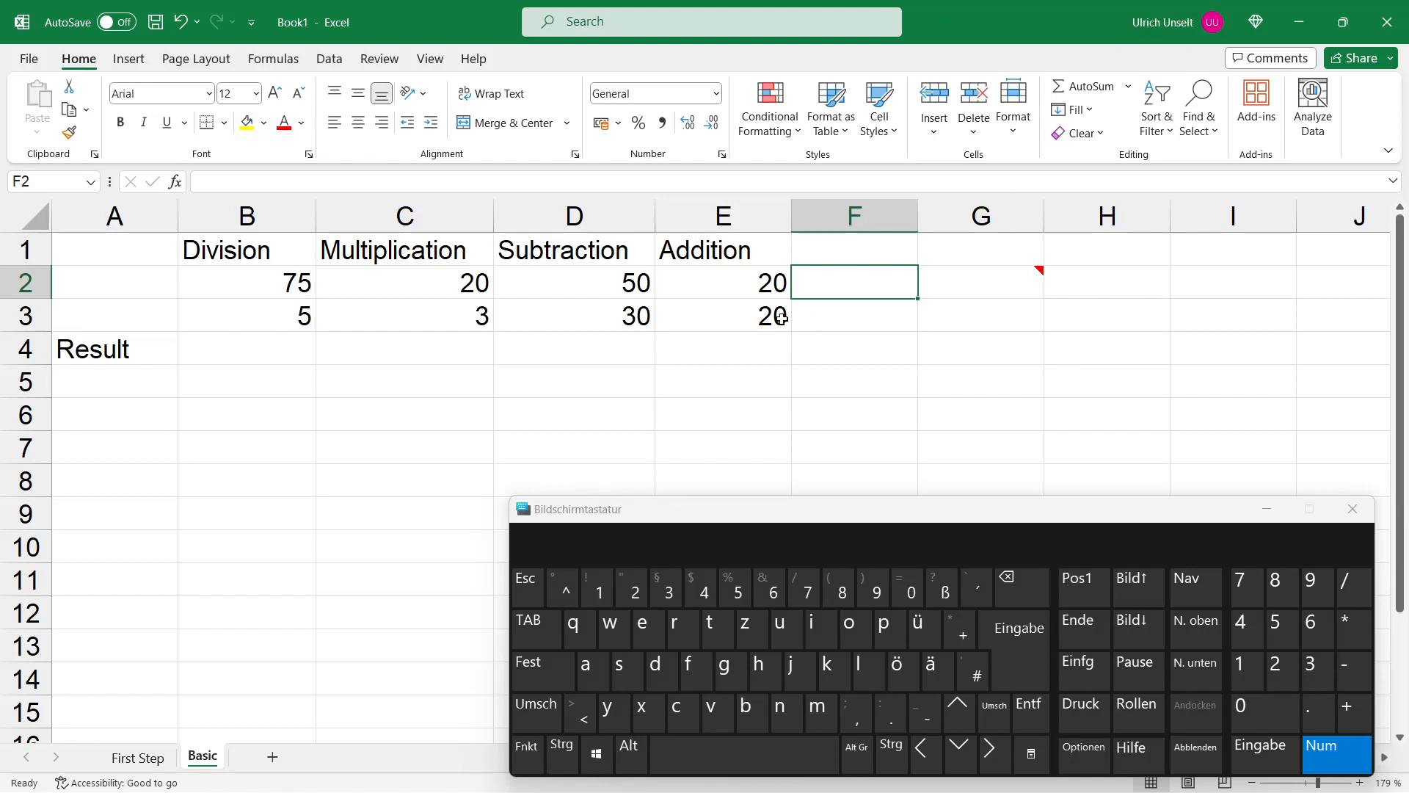
Step: In B4, enter a formula dividing B2 by B3
{"action": "left_click", "coordinate": [255, 356]}
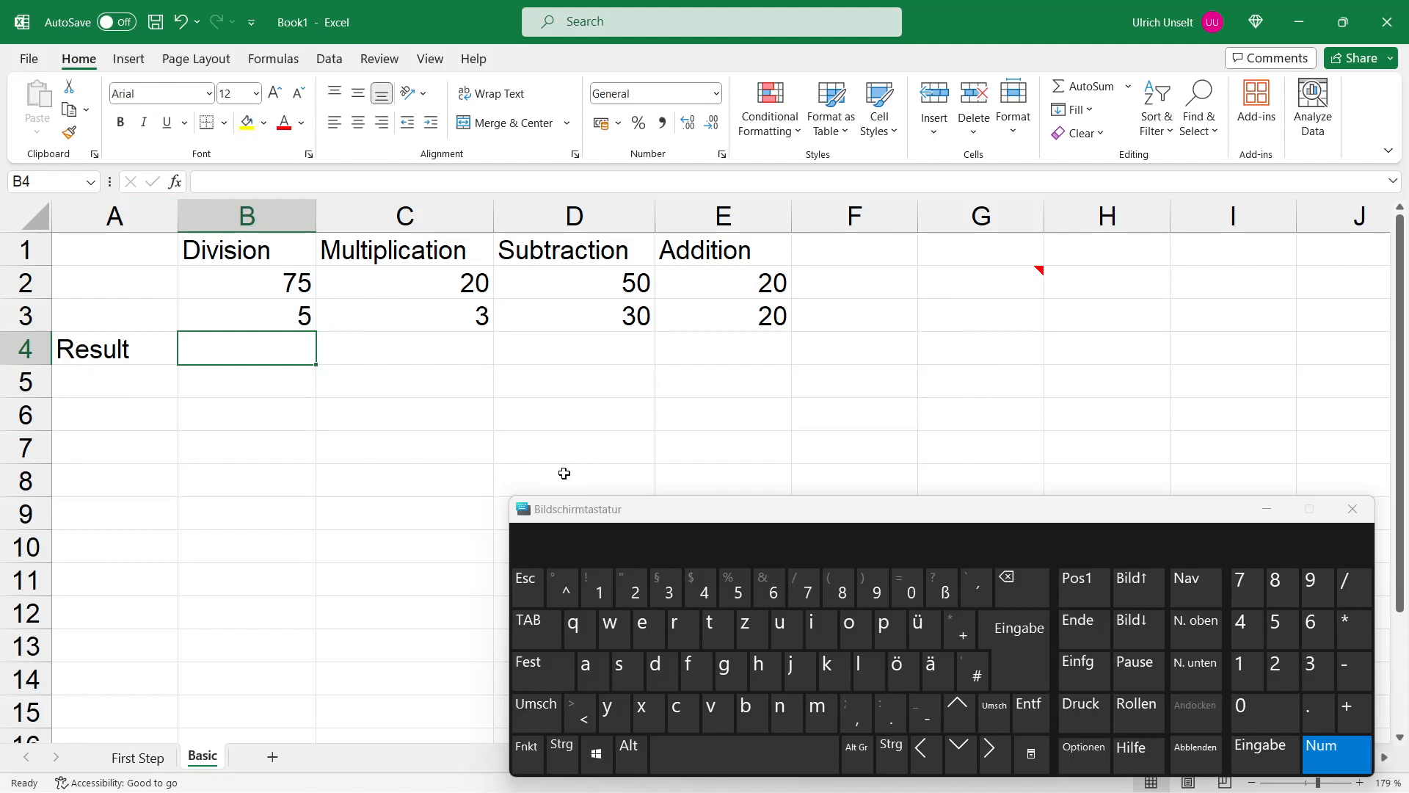
{"action": "key", "text": "shift"}
{"action": "type", "text": "="}
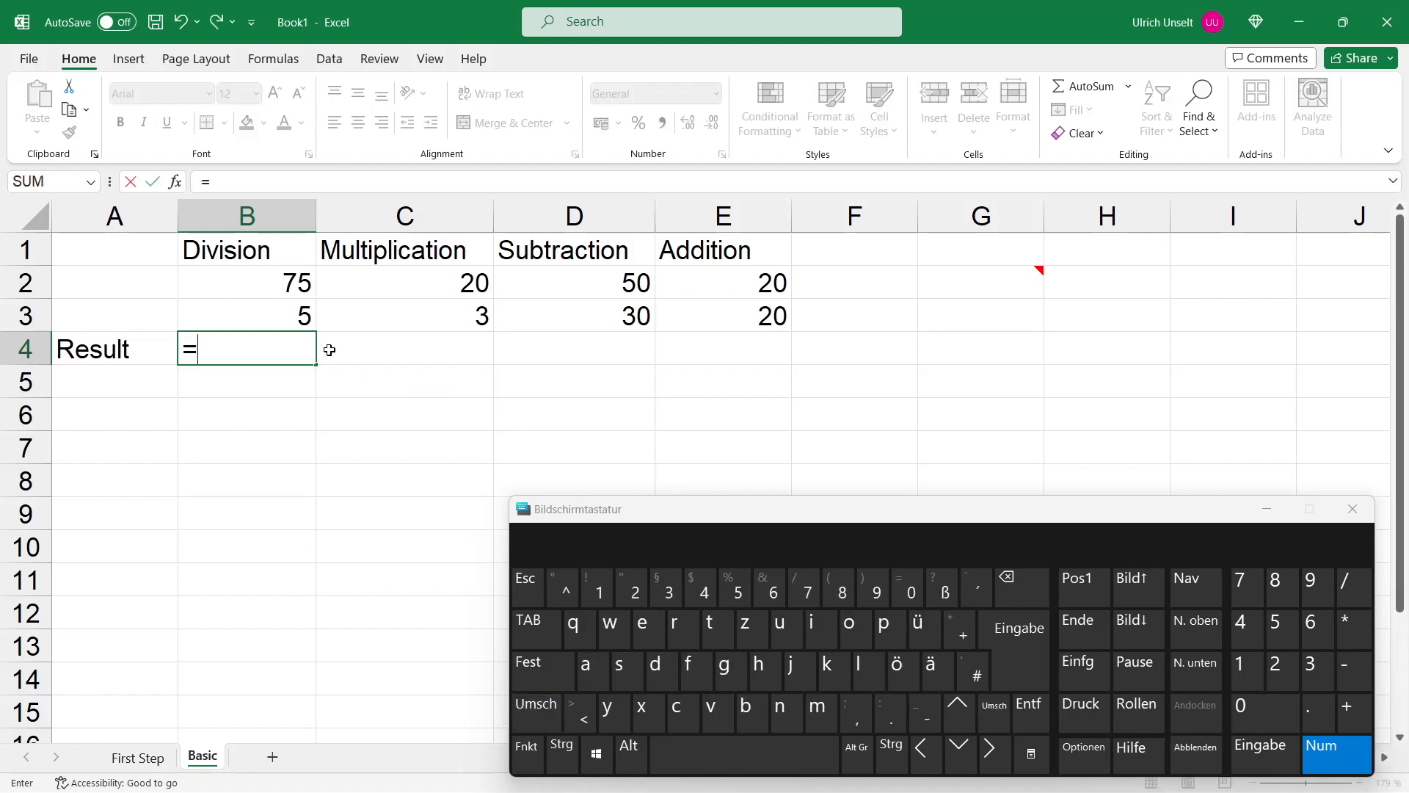
{"action": "left_click", "coordinate": [240, 288]}
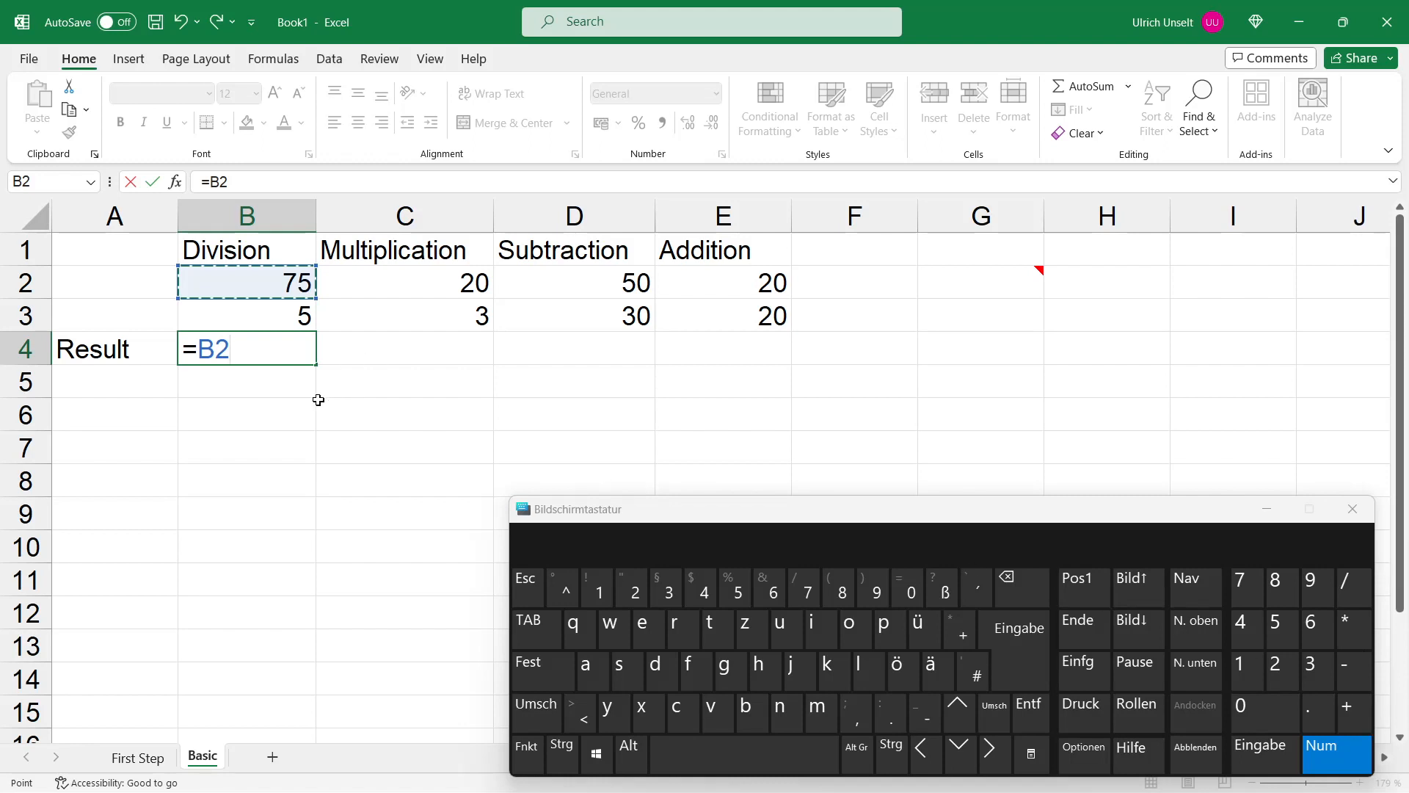
{"action": "type", "text": "/"}
{"action": "left_click", "coordinate": [259, 319]}
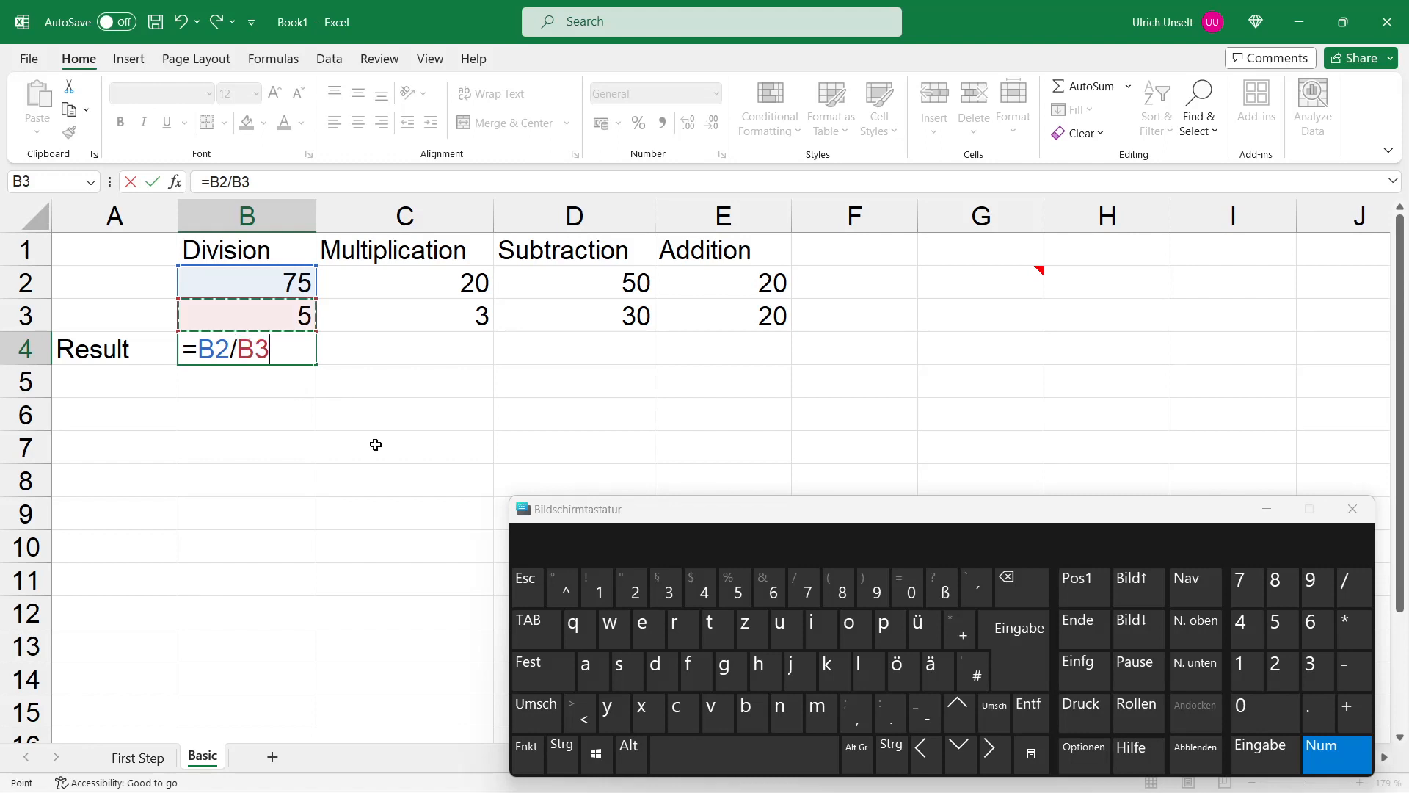
{"action": "left_click", "coordinate": [1018, 635]}
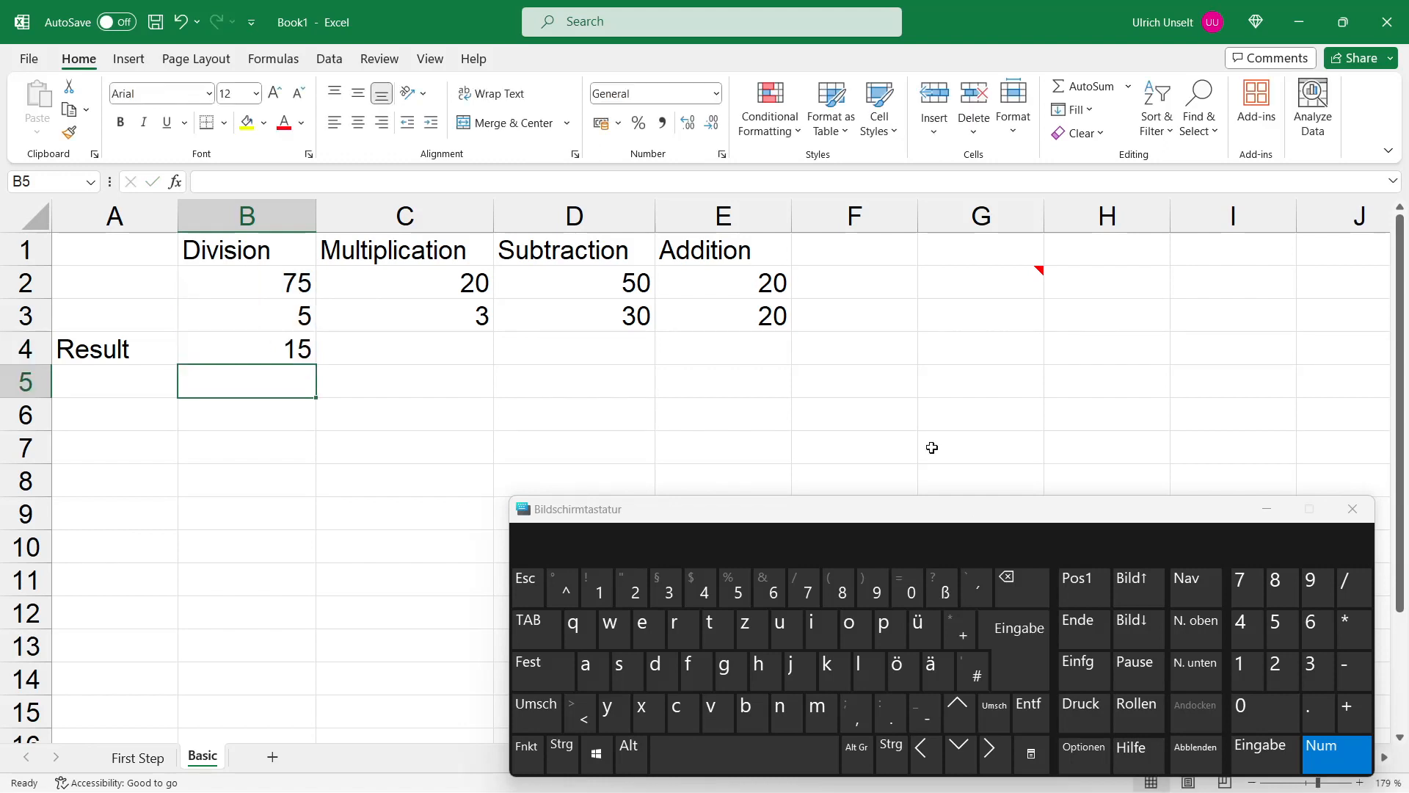
Step: In C4, enter a formula multiplying C2 by C3
{"action": "left_click", "coordinate": [416, 349]}
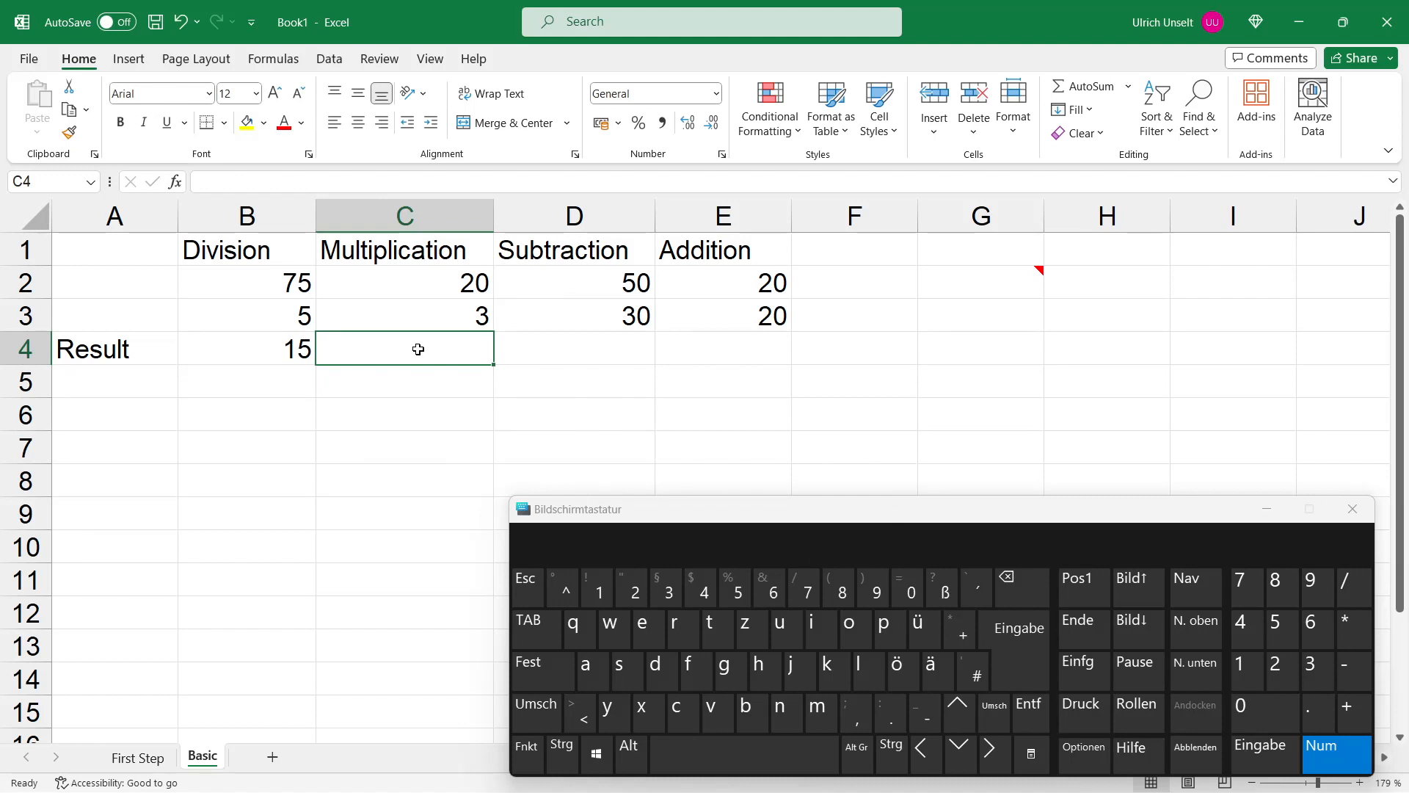
{"action": "key", "text": "shift"}
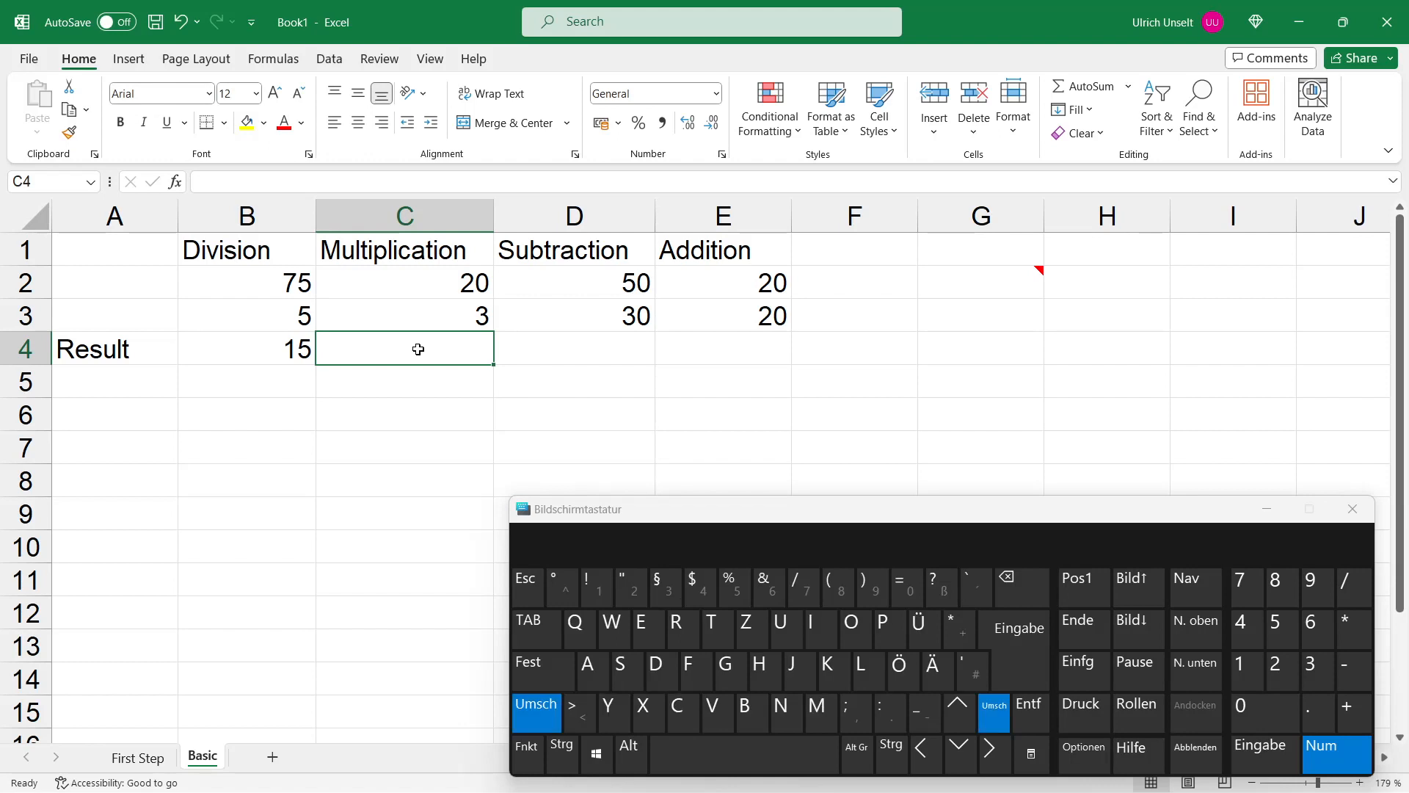
{"action": "type", "text": "="}
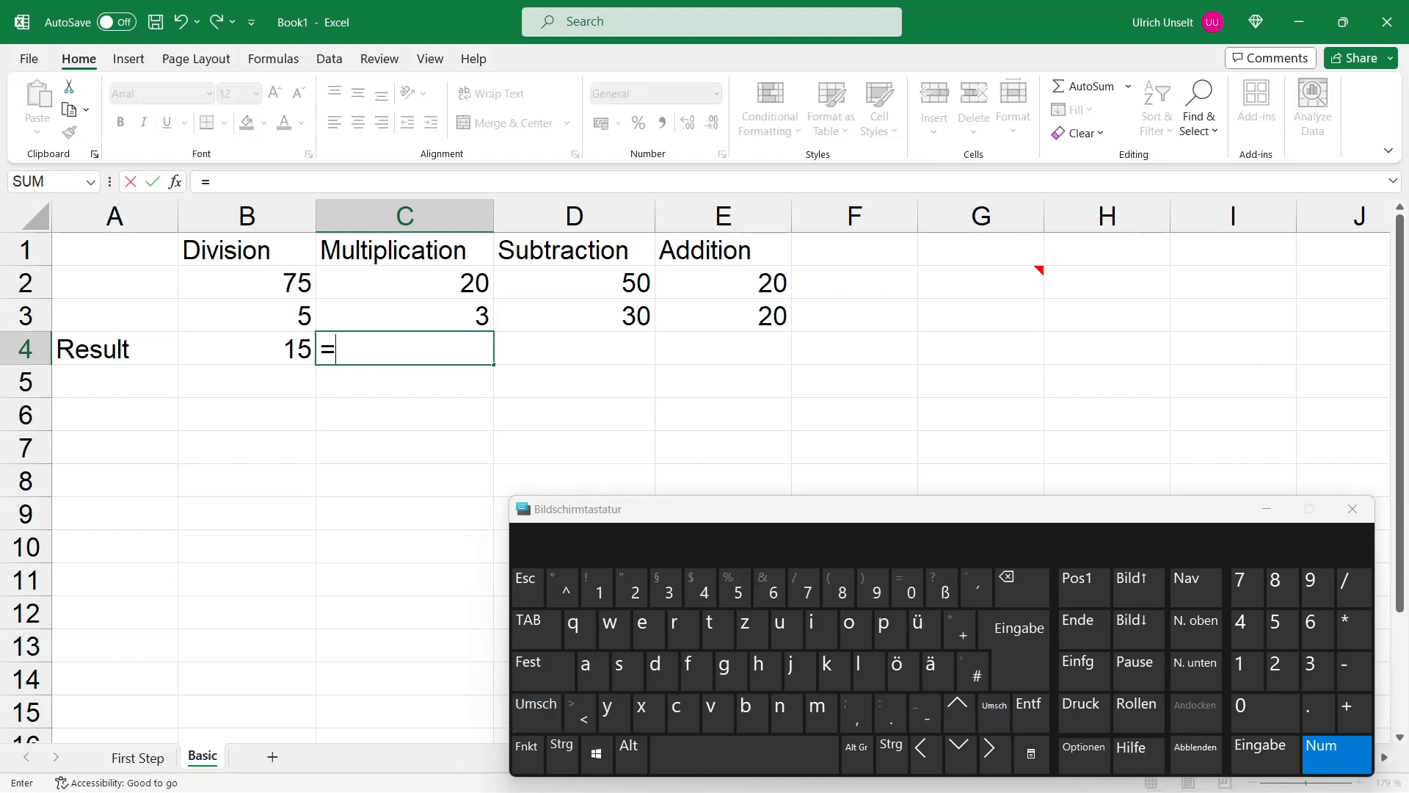
{"action": "left_click", "coordinate": [422, 277]}
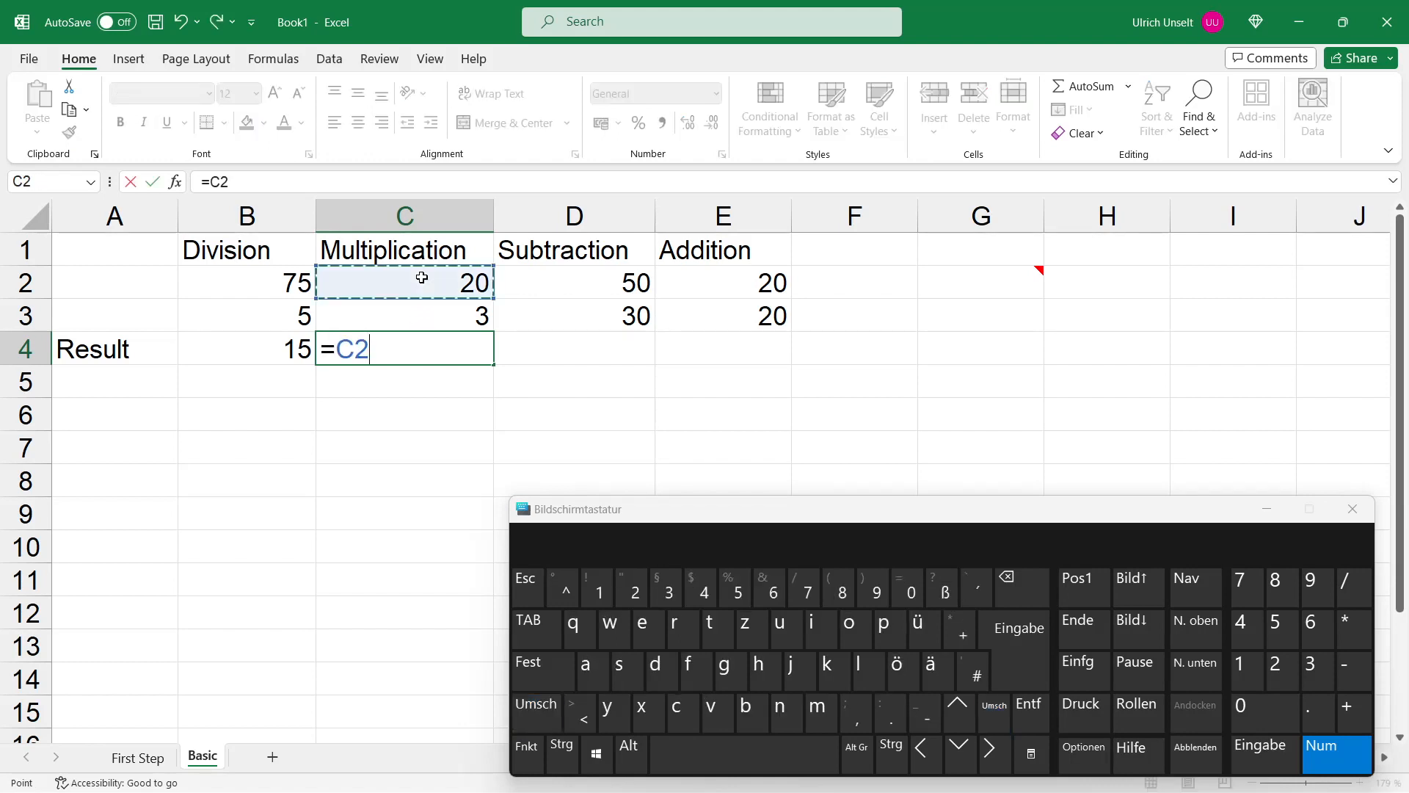
{"action": "left_click", "coordinate": [1361, 632]}
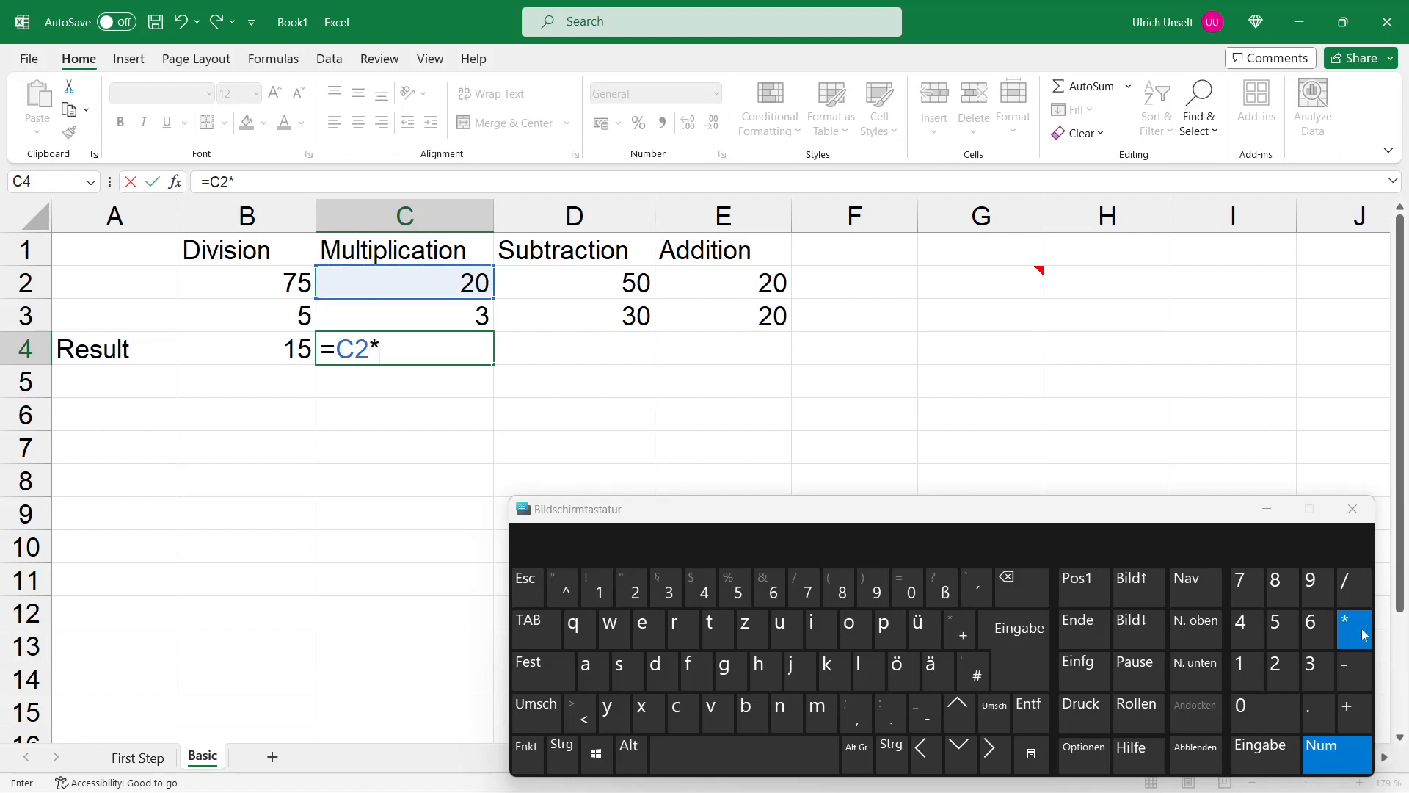
{"action": "left_click", "coordinate": [470, 316]}
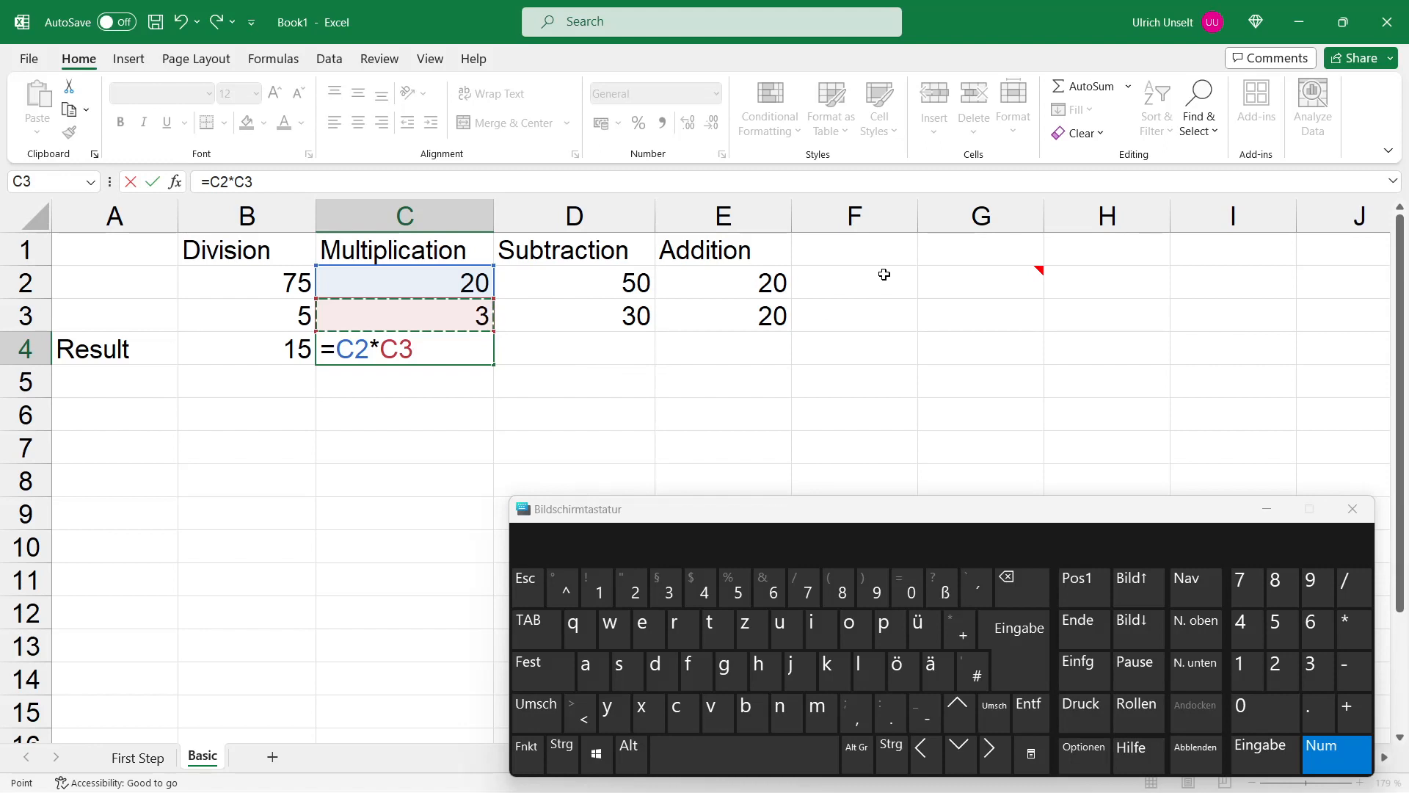
{"action": "key", "text": "Return"}
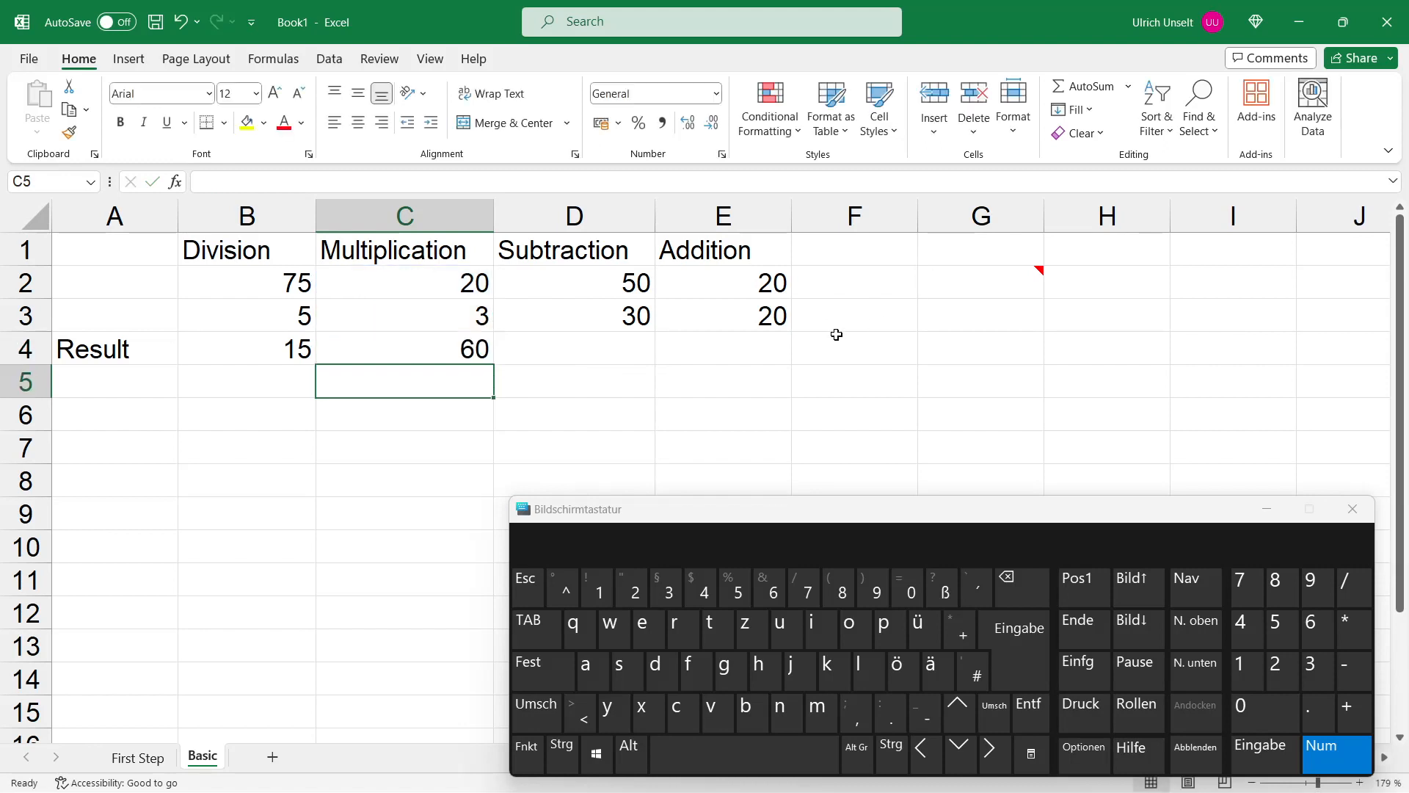
Step: In D4, enter a formula subtracting D3 from D2
{"action": "left_click", "coordinate": [619, 356]}
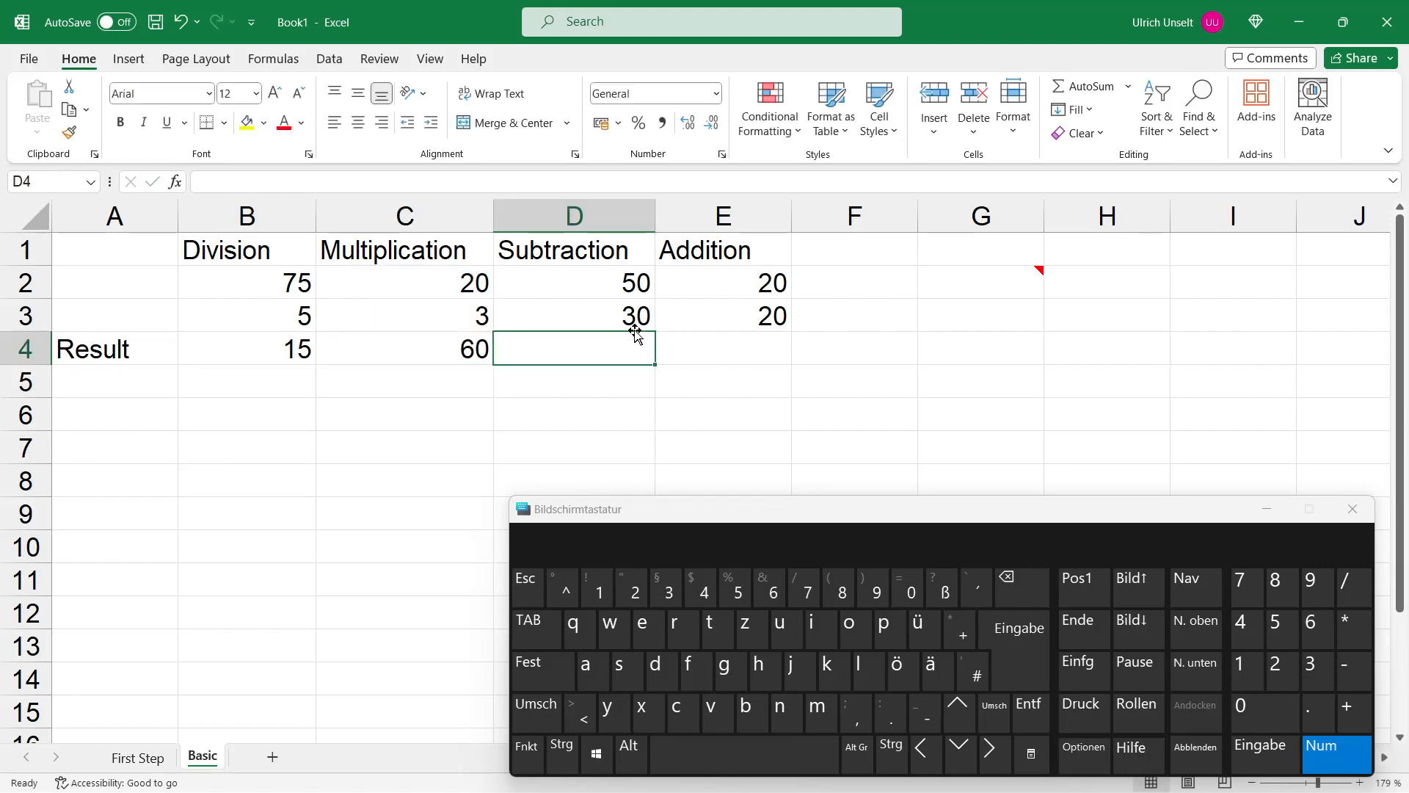
{"action": "type", "text": "="}
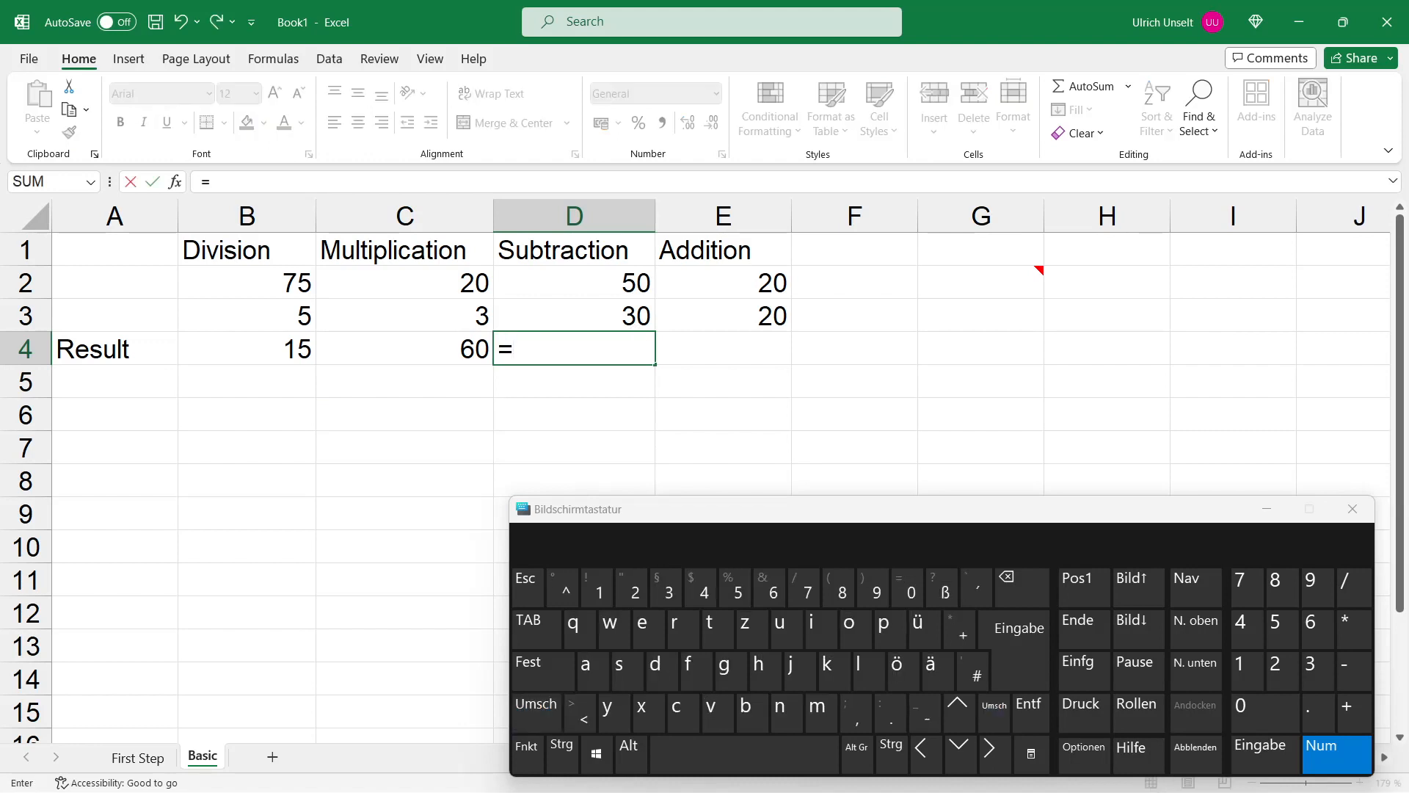
{"action": "left_click", "coordinate": [635, 273]}
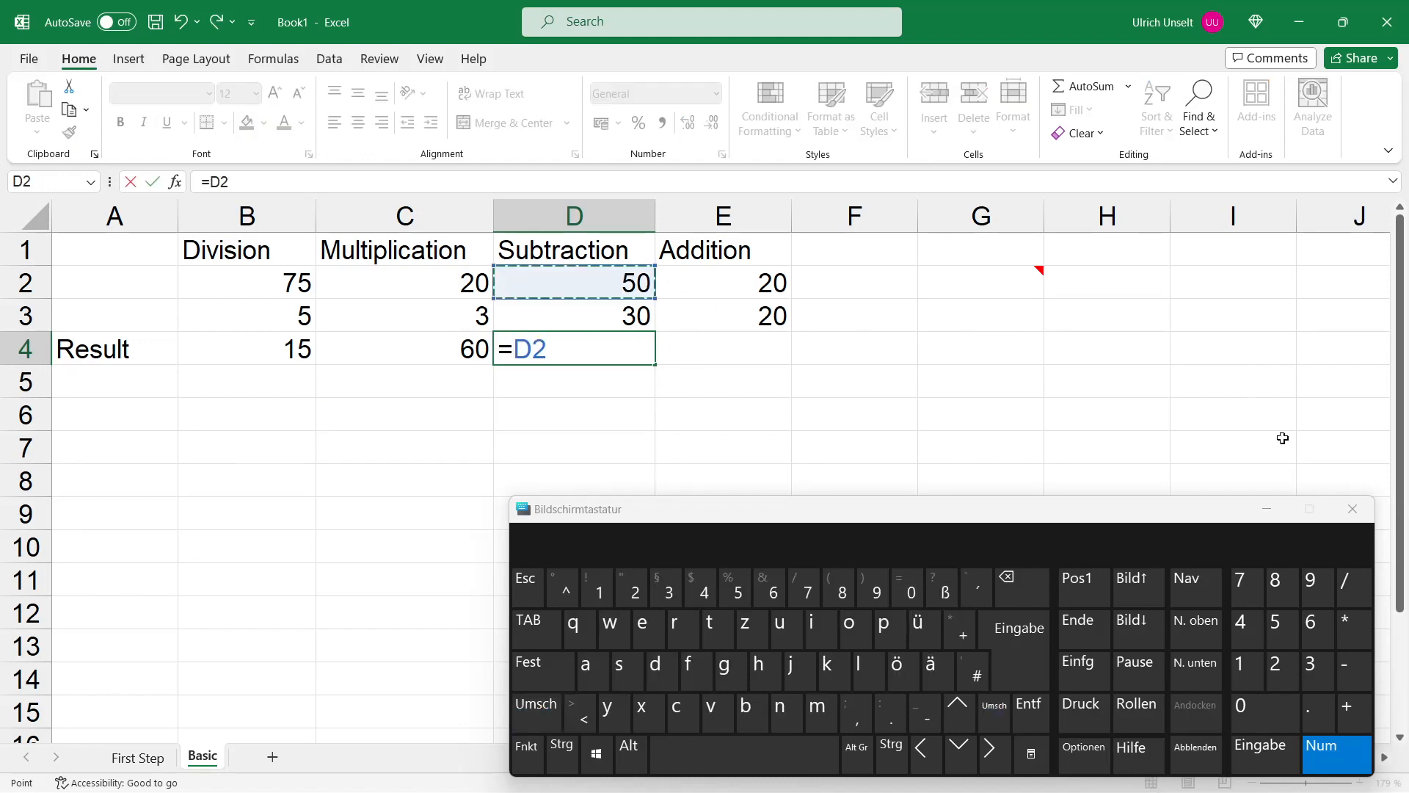
{"action": "left_click", "coordinate": [1354, 673]}
{"action": "left_click", "coordinate": [630, 322]}
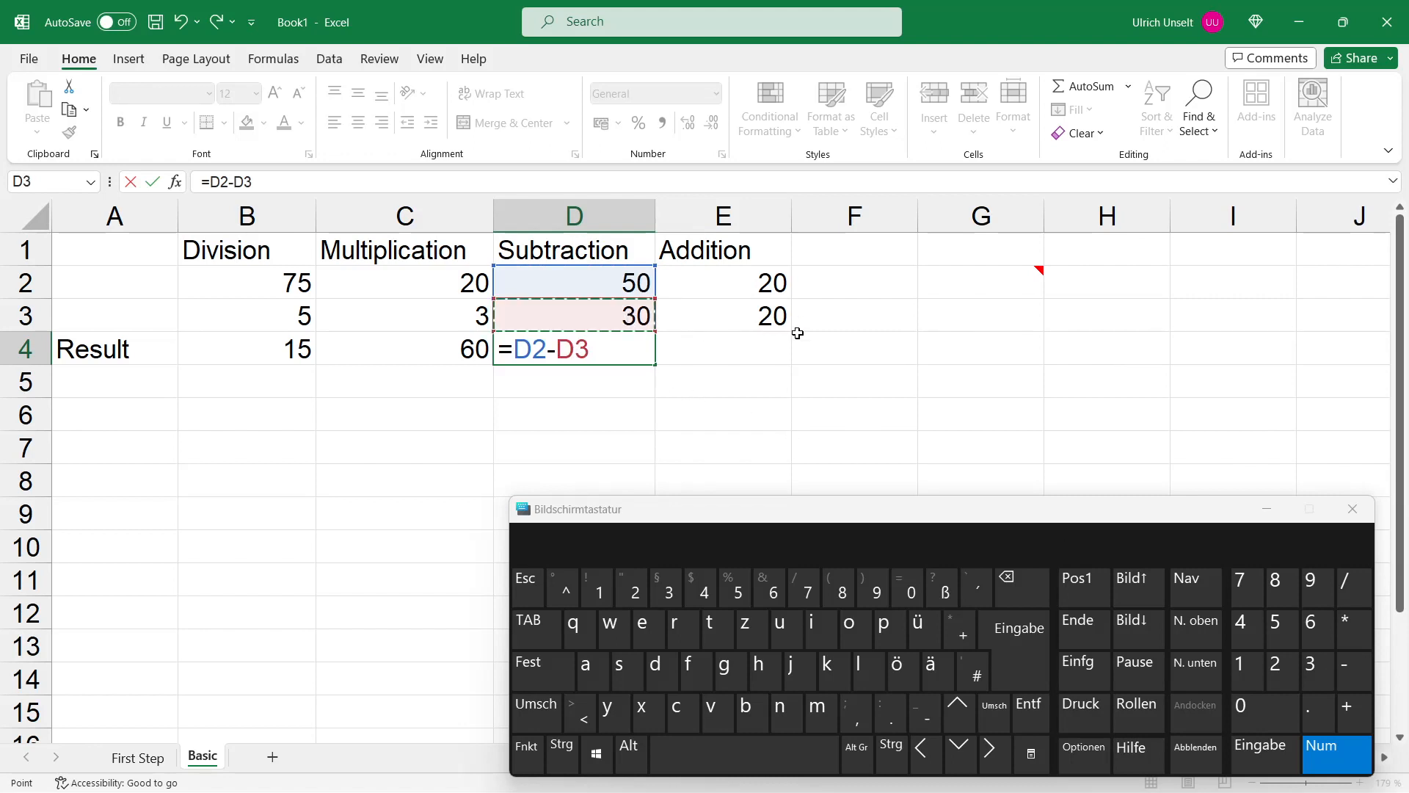
{"action": "key", "text": "Return"}
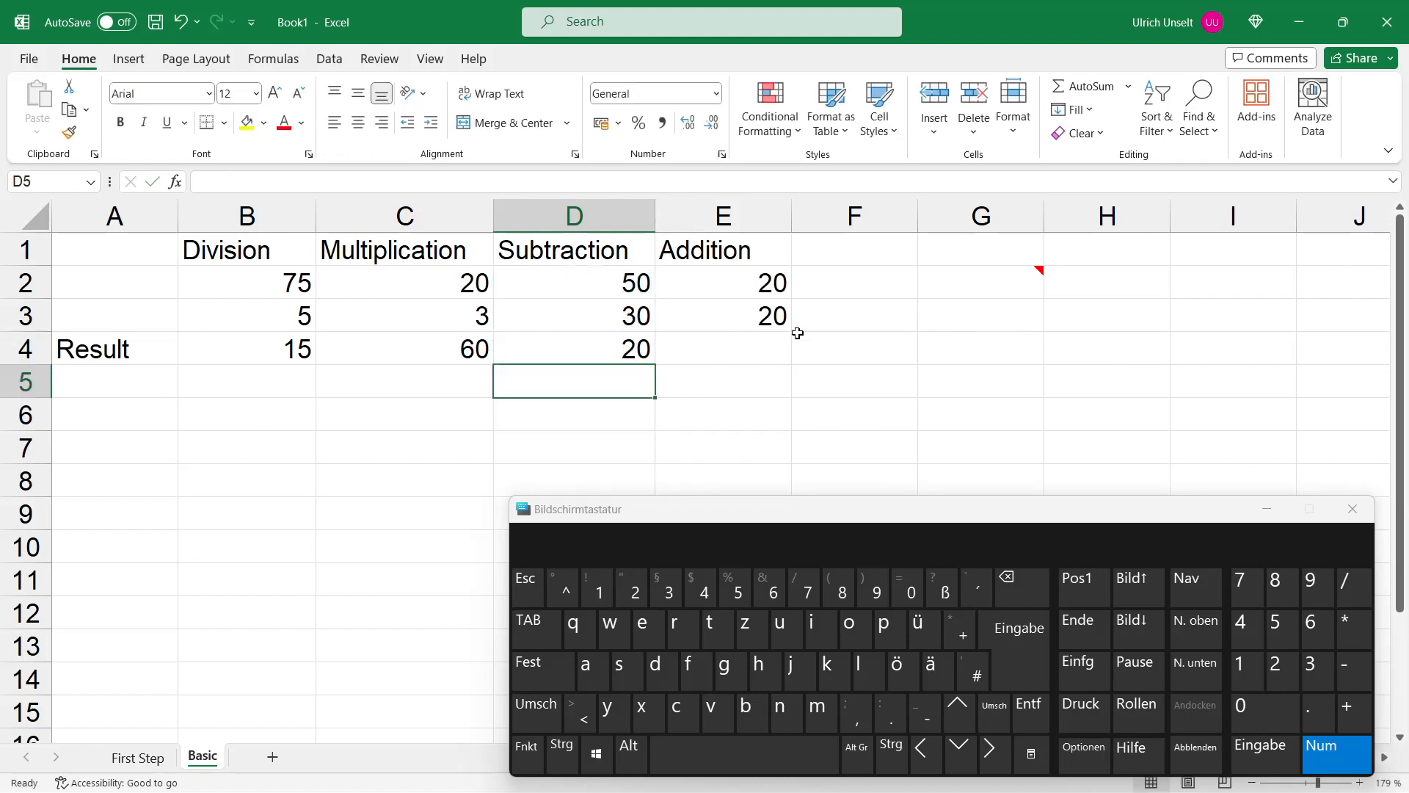
Step: In E4, enter a formula adding E2 and E3
{"action": "left_click", "coordinate": [759, 349]}
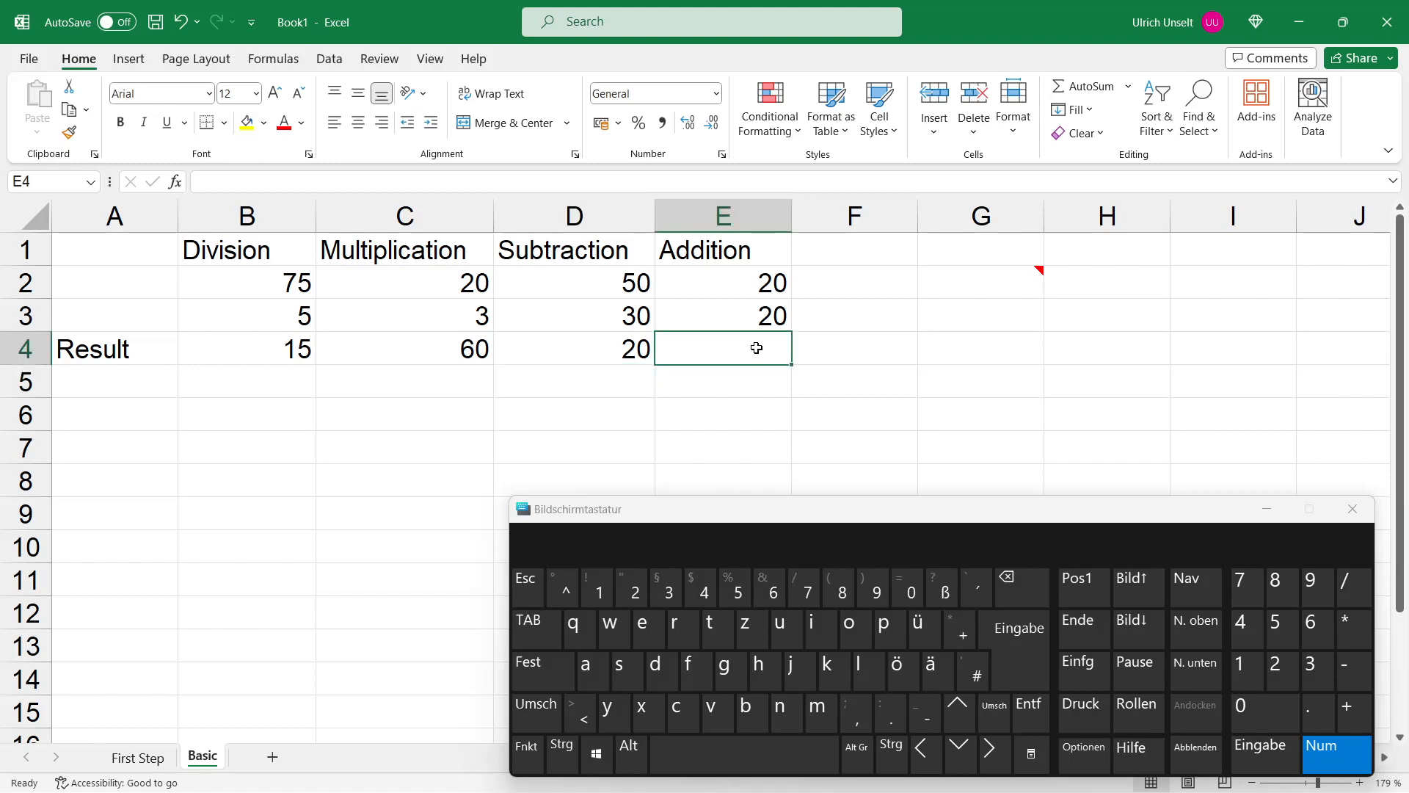
{"action": "type", "text": "="}
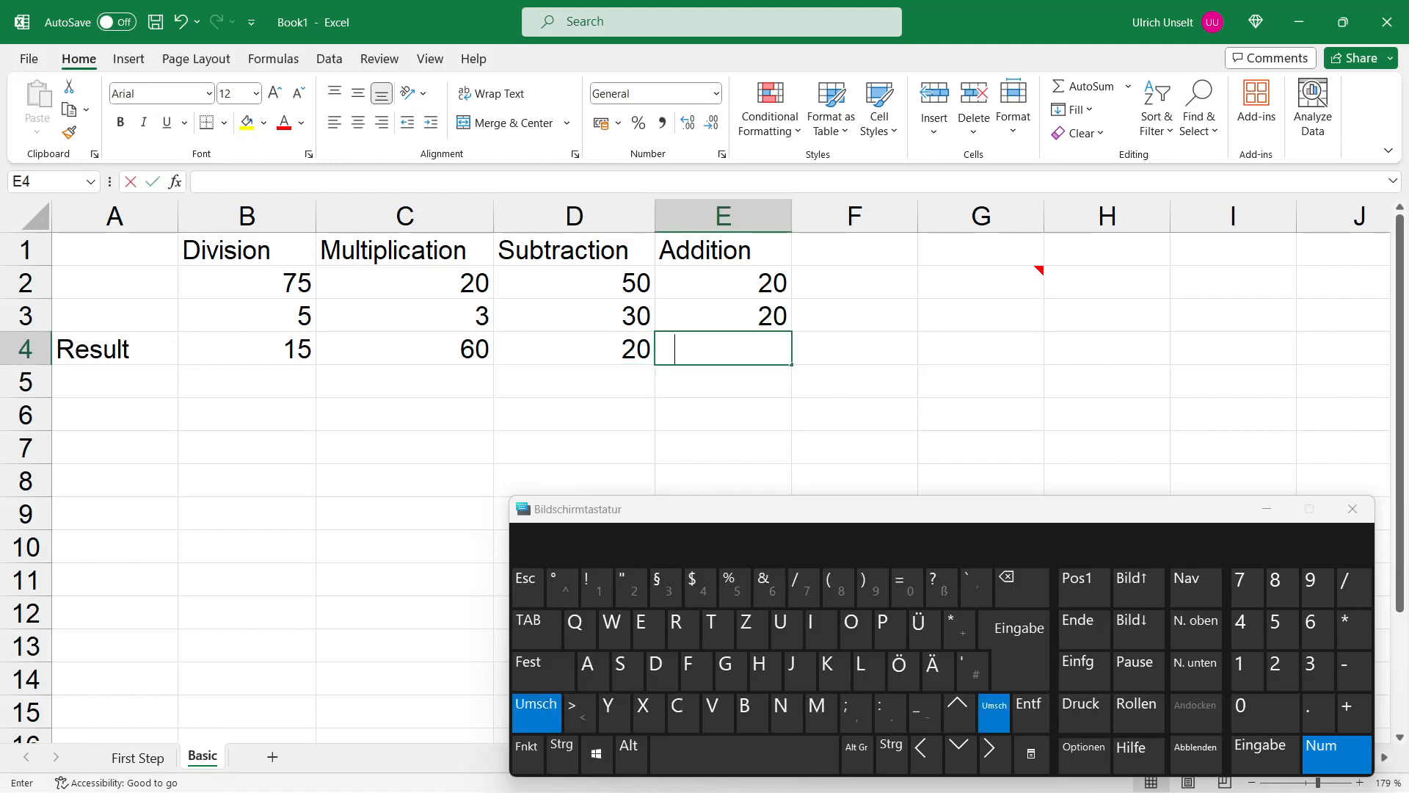
{"action": "left_click", "coordinate": [745, 284]}
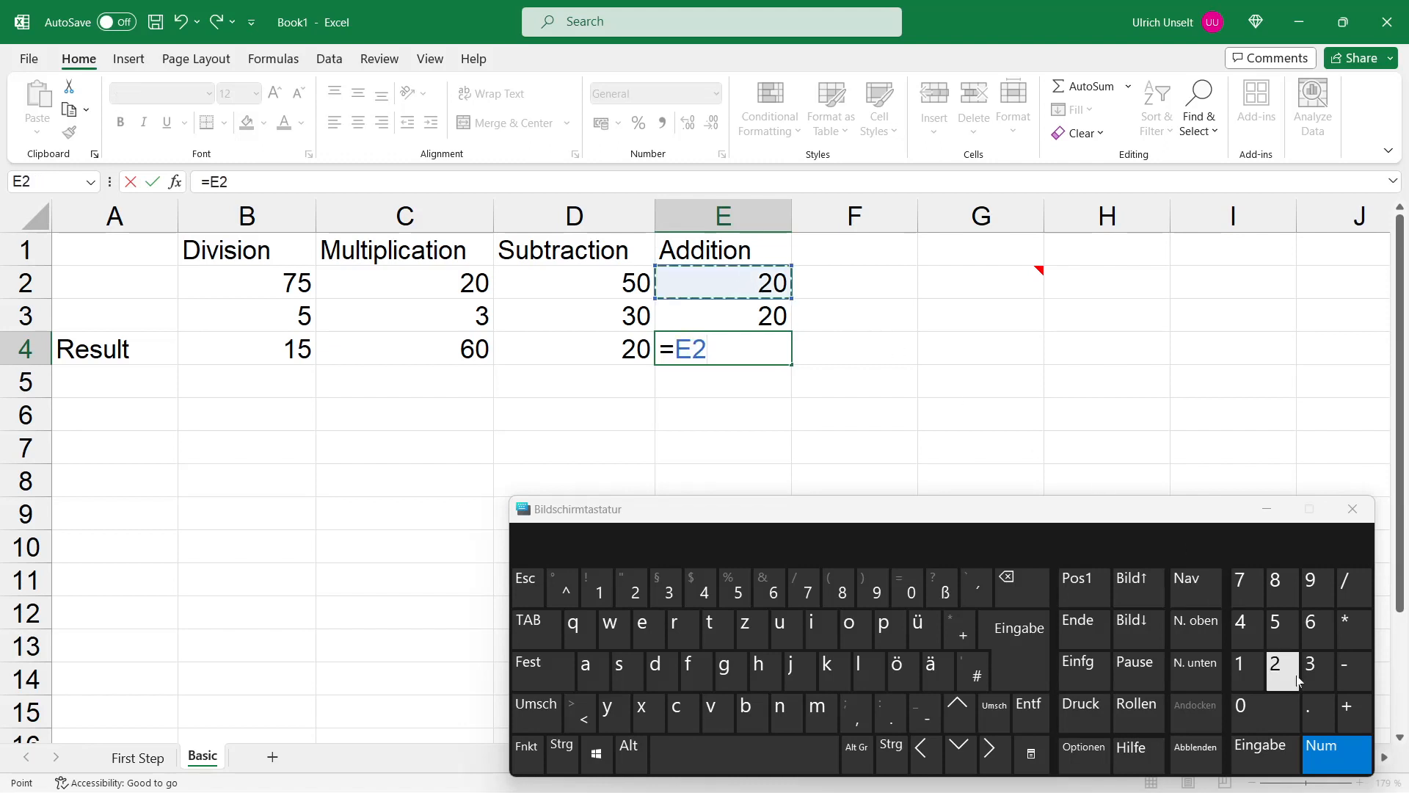
{"action": "left_click", "coordinate": [1359, 716]}
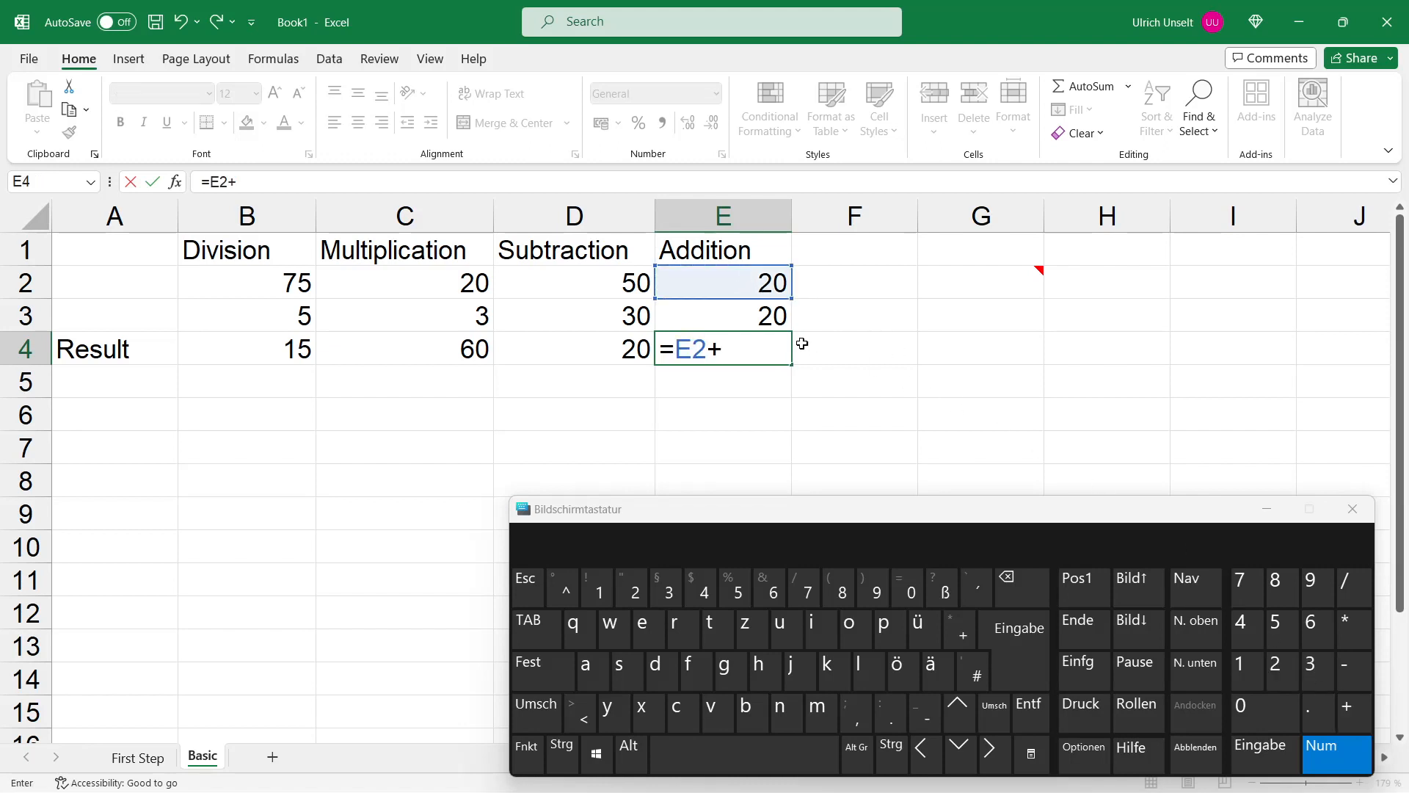
{"action": "left_click", "coordinate": [765, 314]}
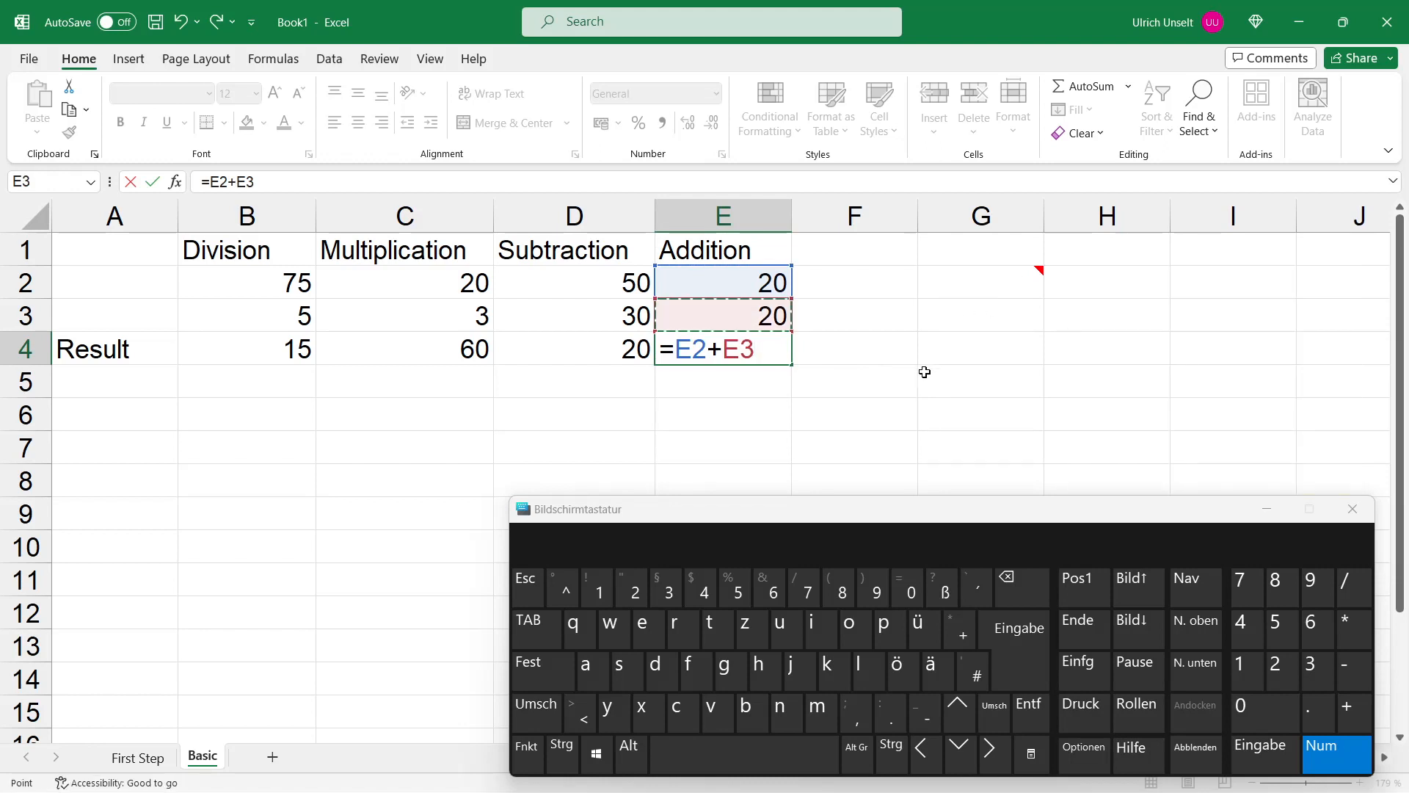
{"action": "key", "text": "Return"}
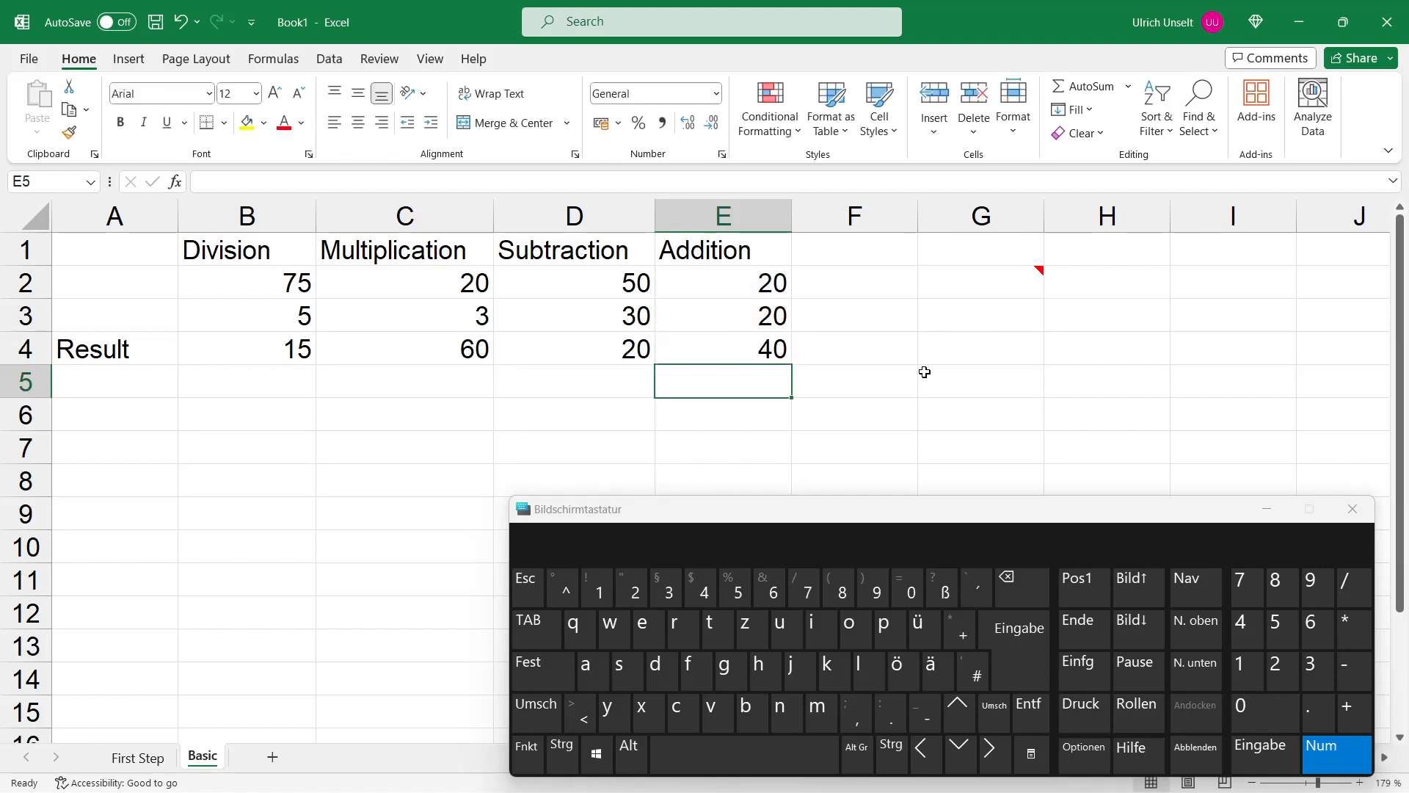
Step: Close the on-screen keyboard and inspect the formula of B4 in the formula bar without changing it
{"action": "left_click", "coordinate": [1266, 510]}
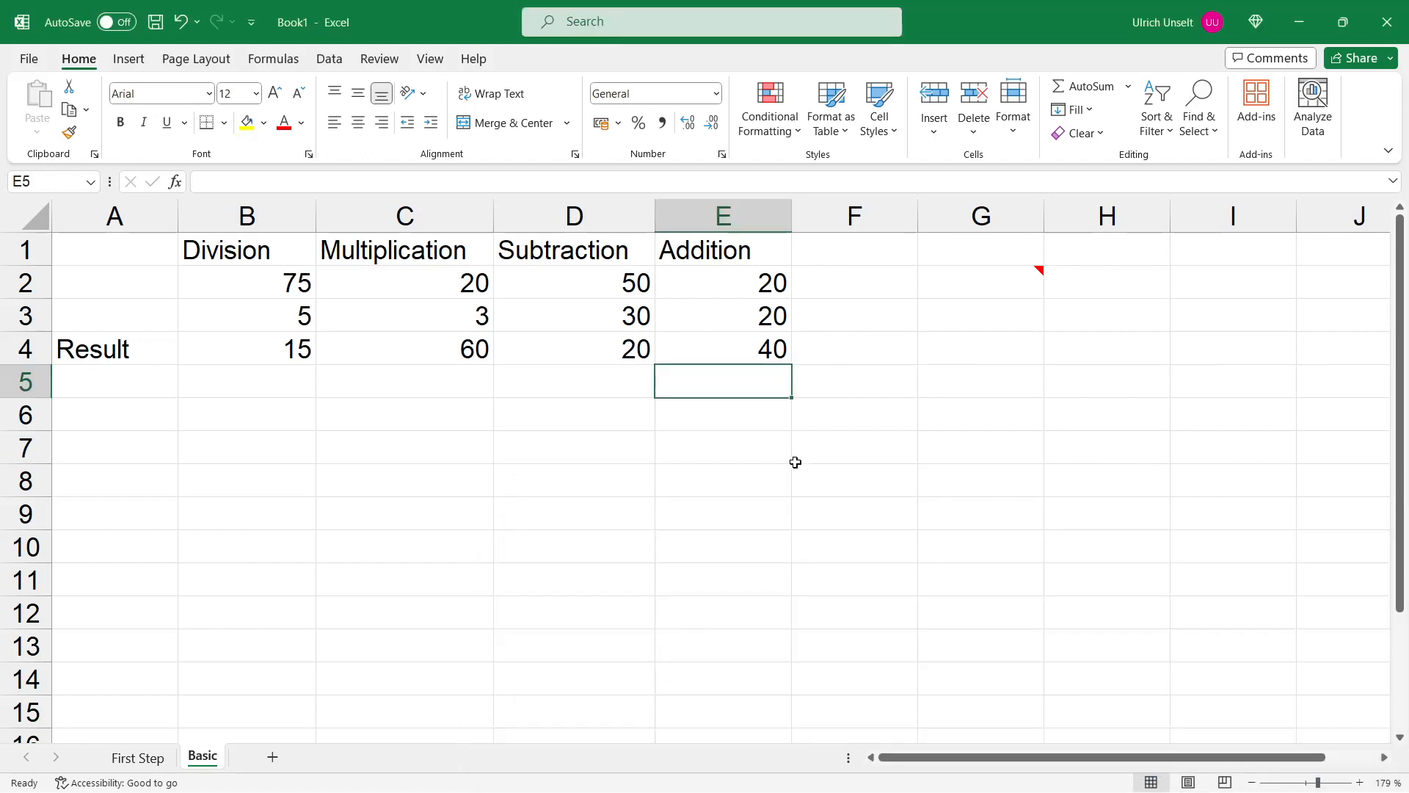
{"action": "left_click", "coordinate": [288, 354]}
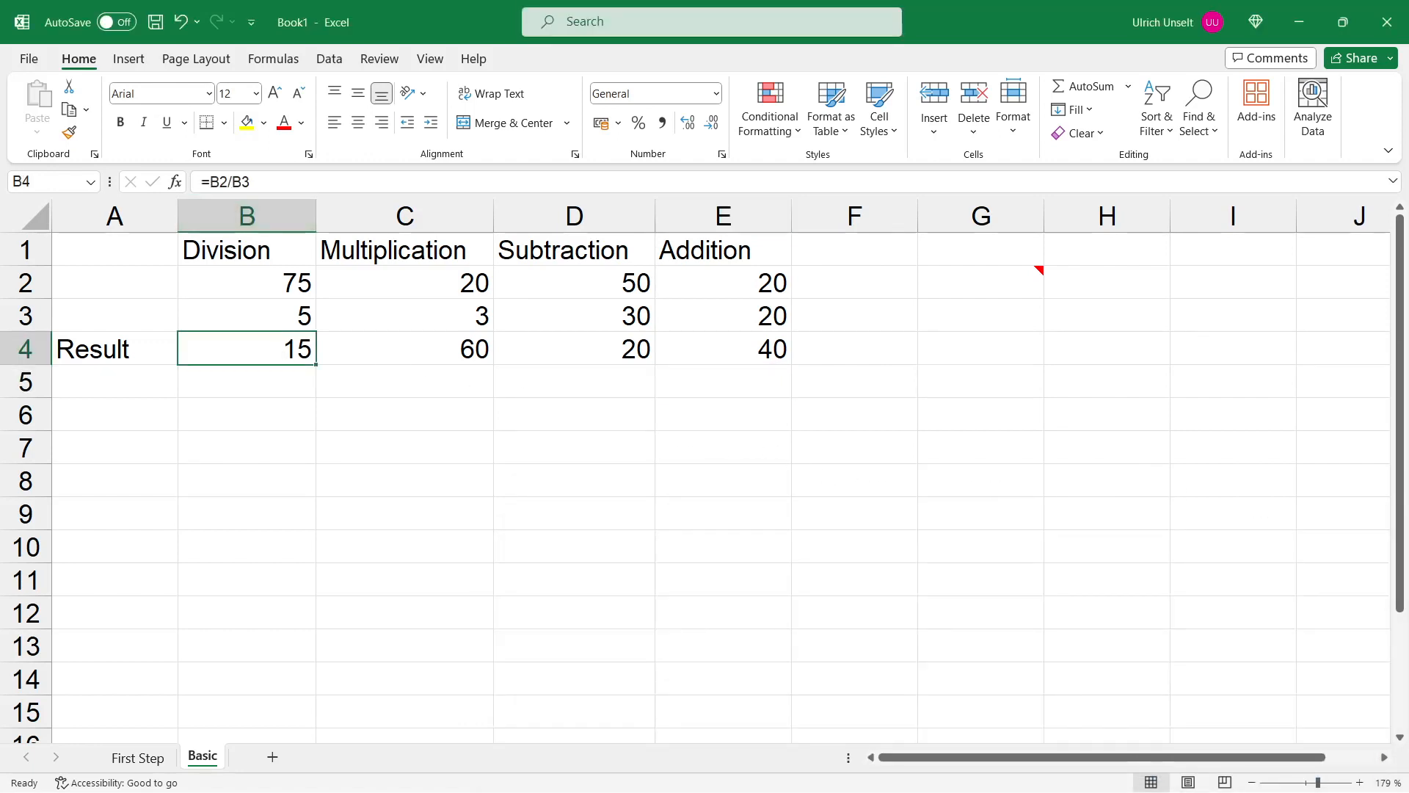
{"action": "left_click_drag", "start_coordinate": [211, 181], "coordinate": [250, 181]}
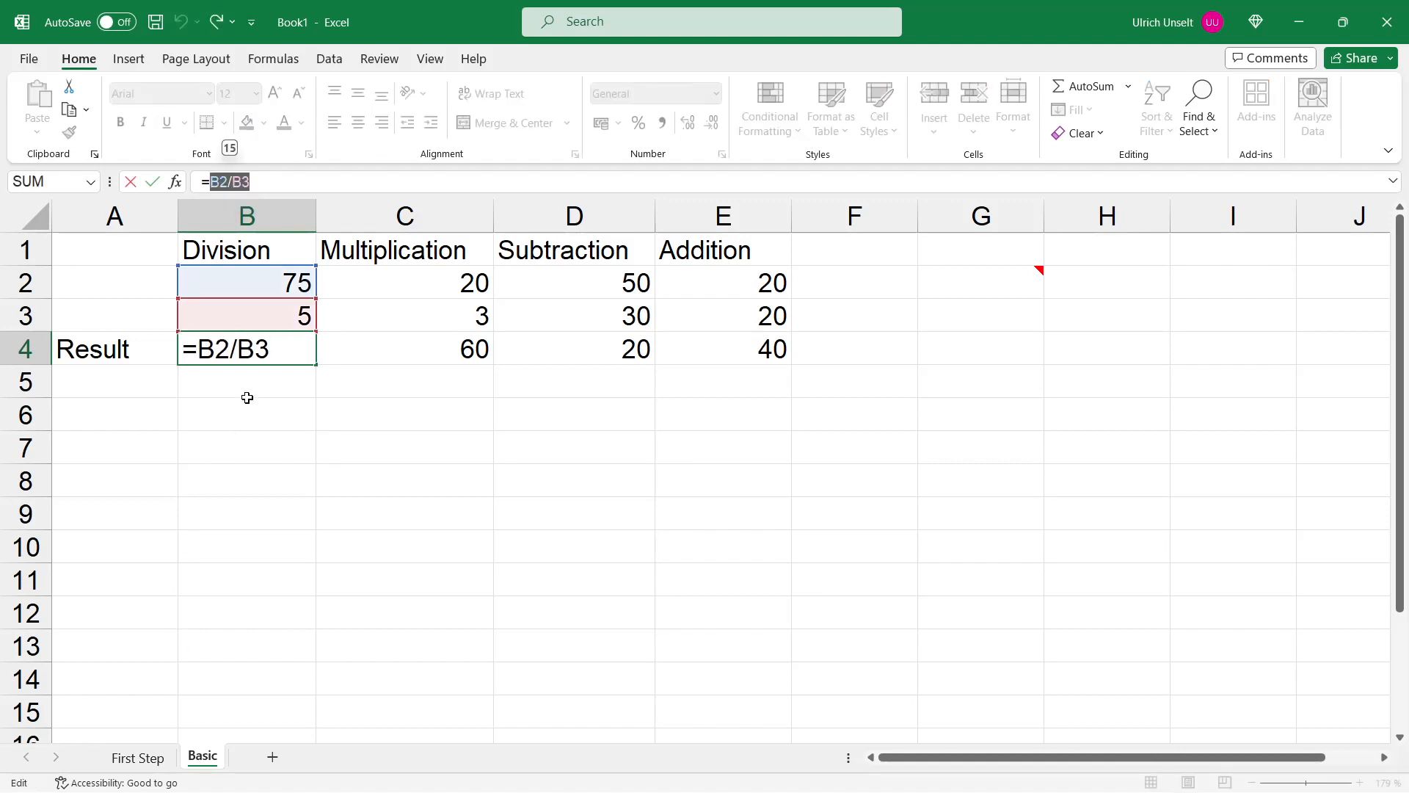
{"action": "left_click", "coordinate": [249, 390]}
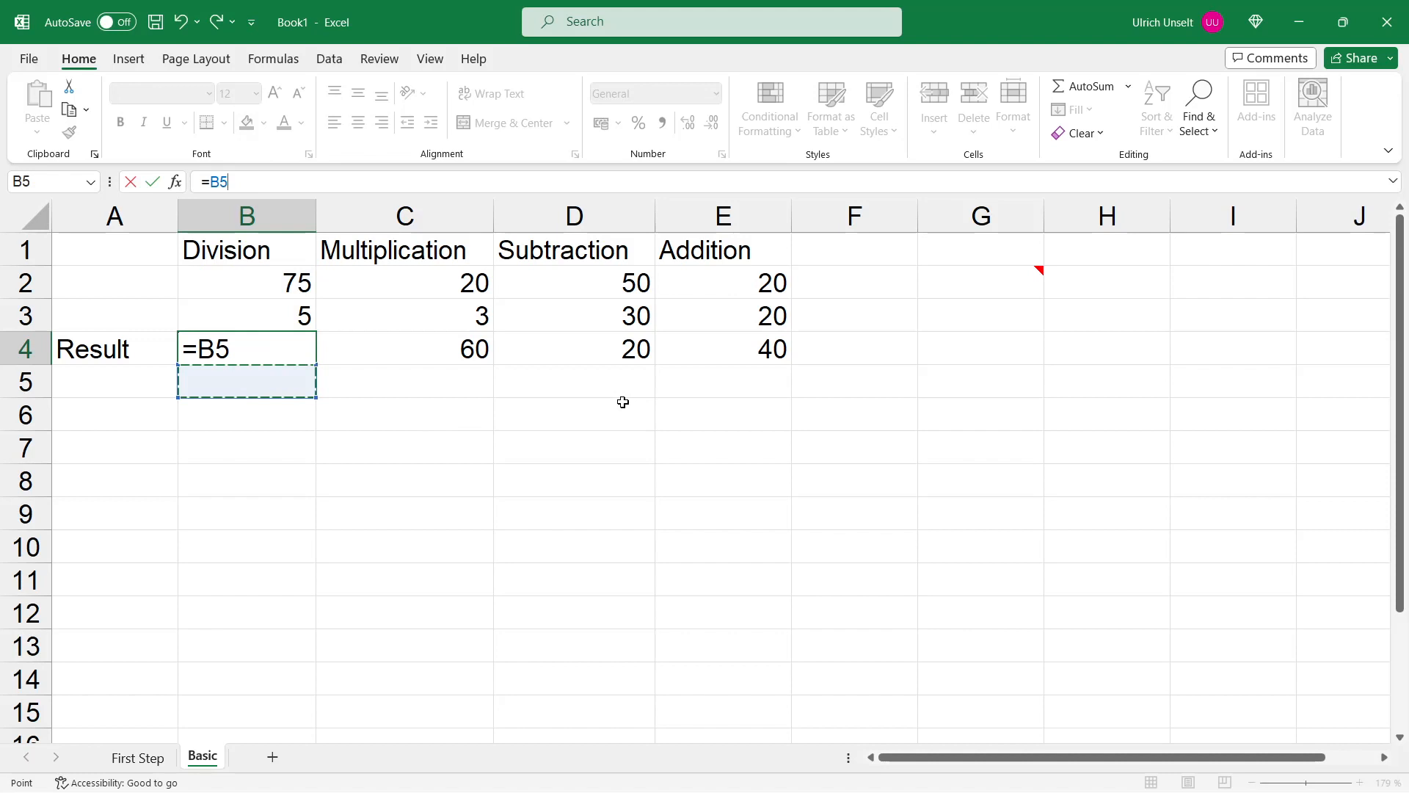
{"action": "type", "text": "="}
{"action": "key", "text": "Escape"}
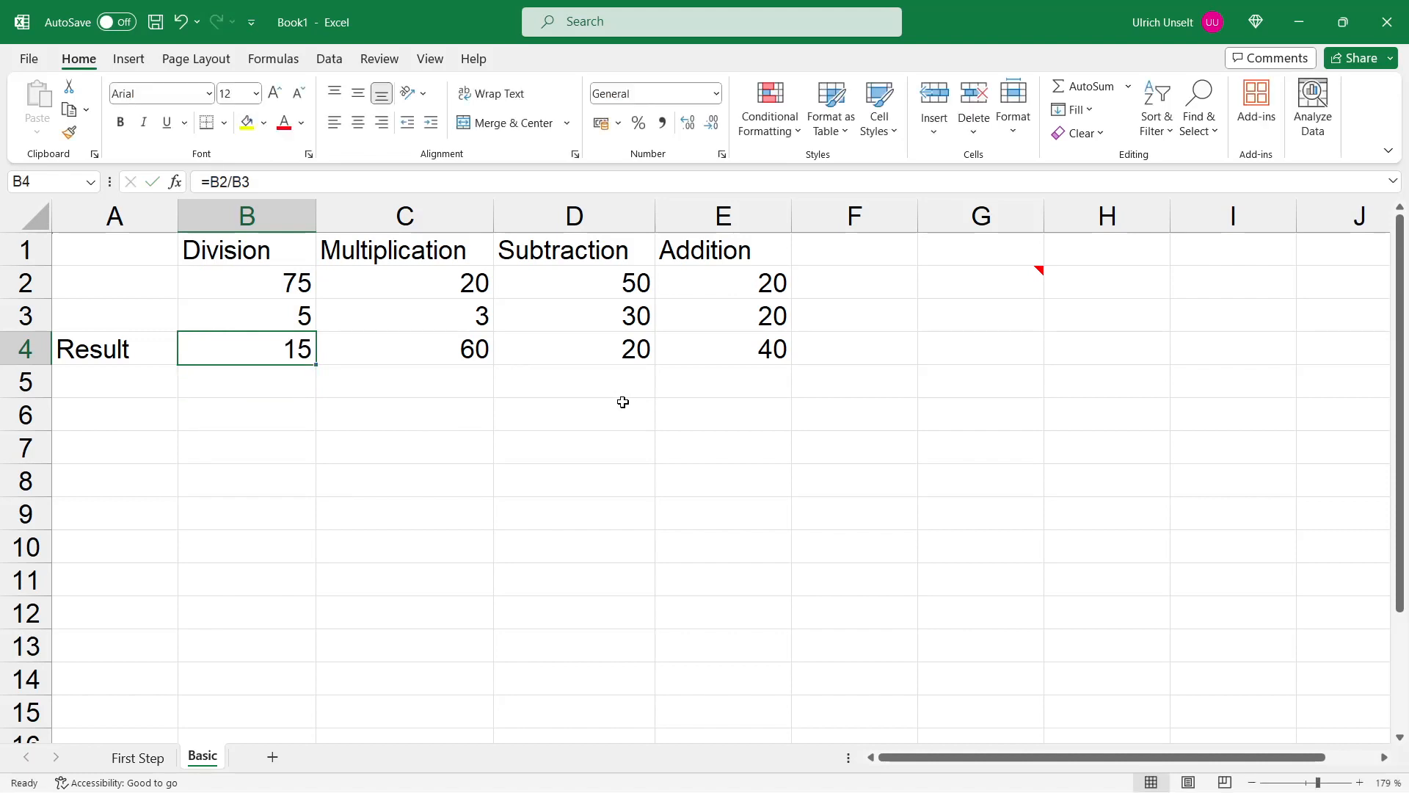
Step: In B5, enter the formula =75/5 using constant values instead of cell references
{"action": "key", "text": "Down"}
{"action": "type", "text": "="}
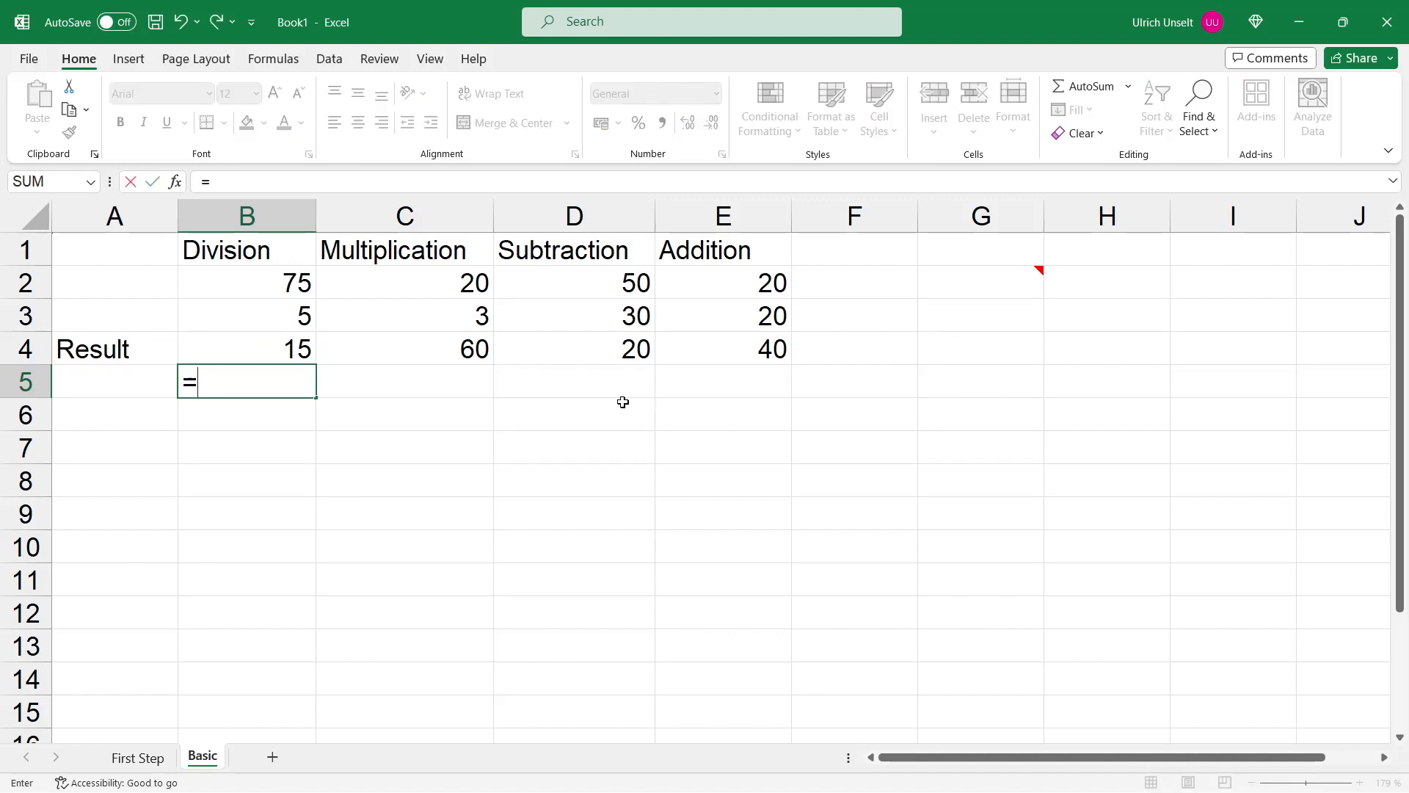
{"action": "type", "text": "75/5"}
{"action": "key", "text": "Return"}
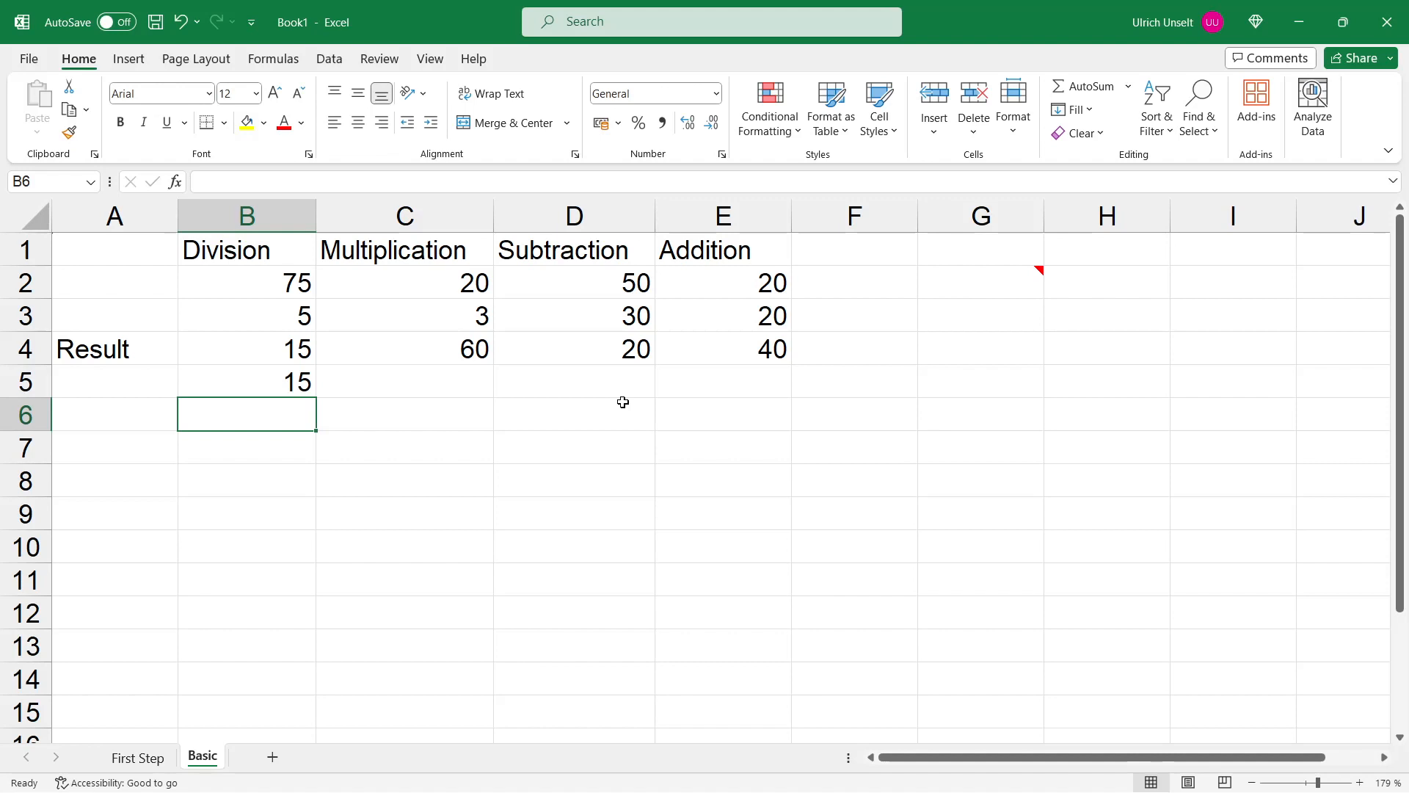
Step: Clear the contents of cell B5
{"action": "left_click_drag", "start_coordinate": [295, 283], "coordinate": [710, 343]}
{"action": "left_click", "coordinate": [741, 473]}
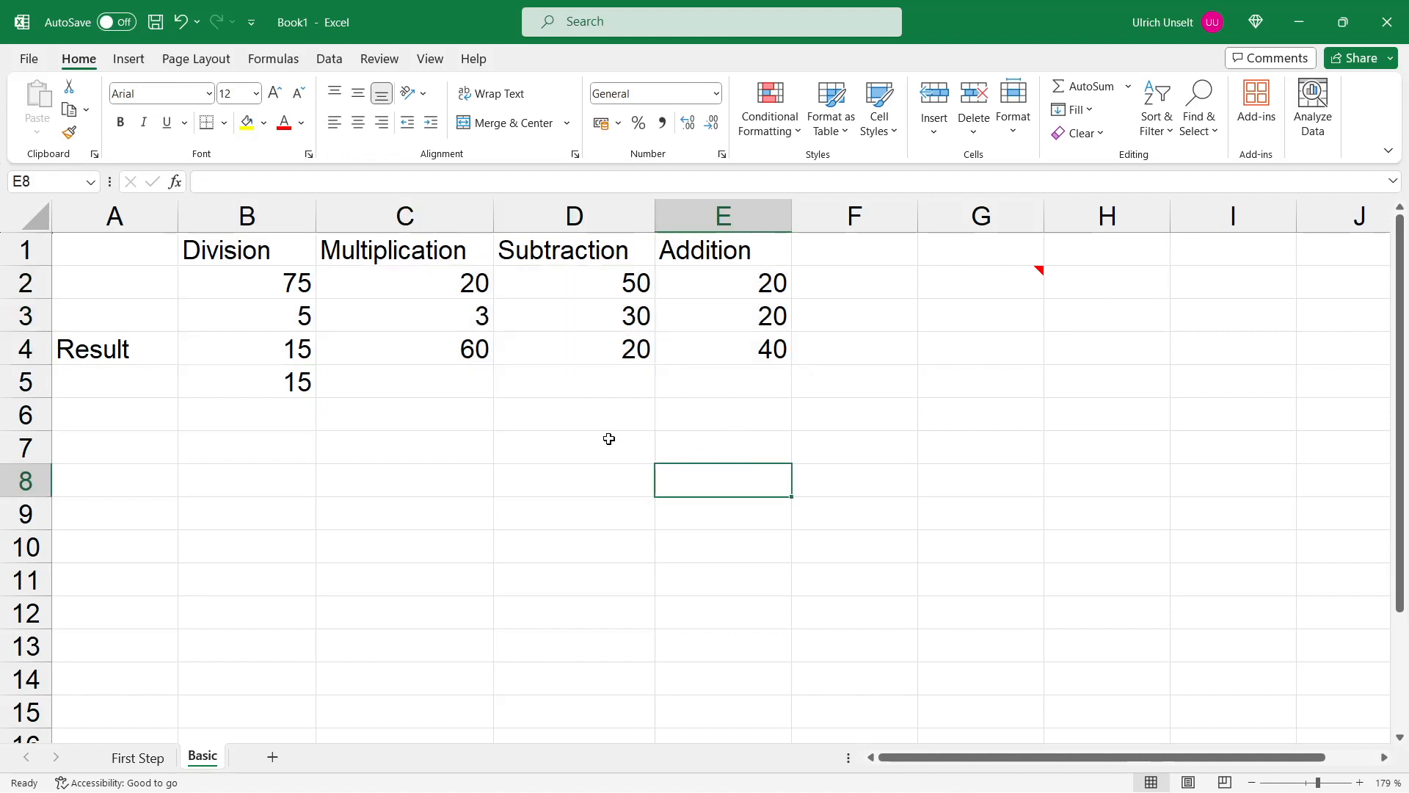
{"action": "left_click", "coordinate": [292, 381]}
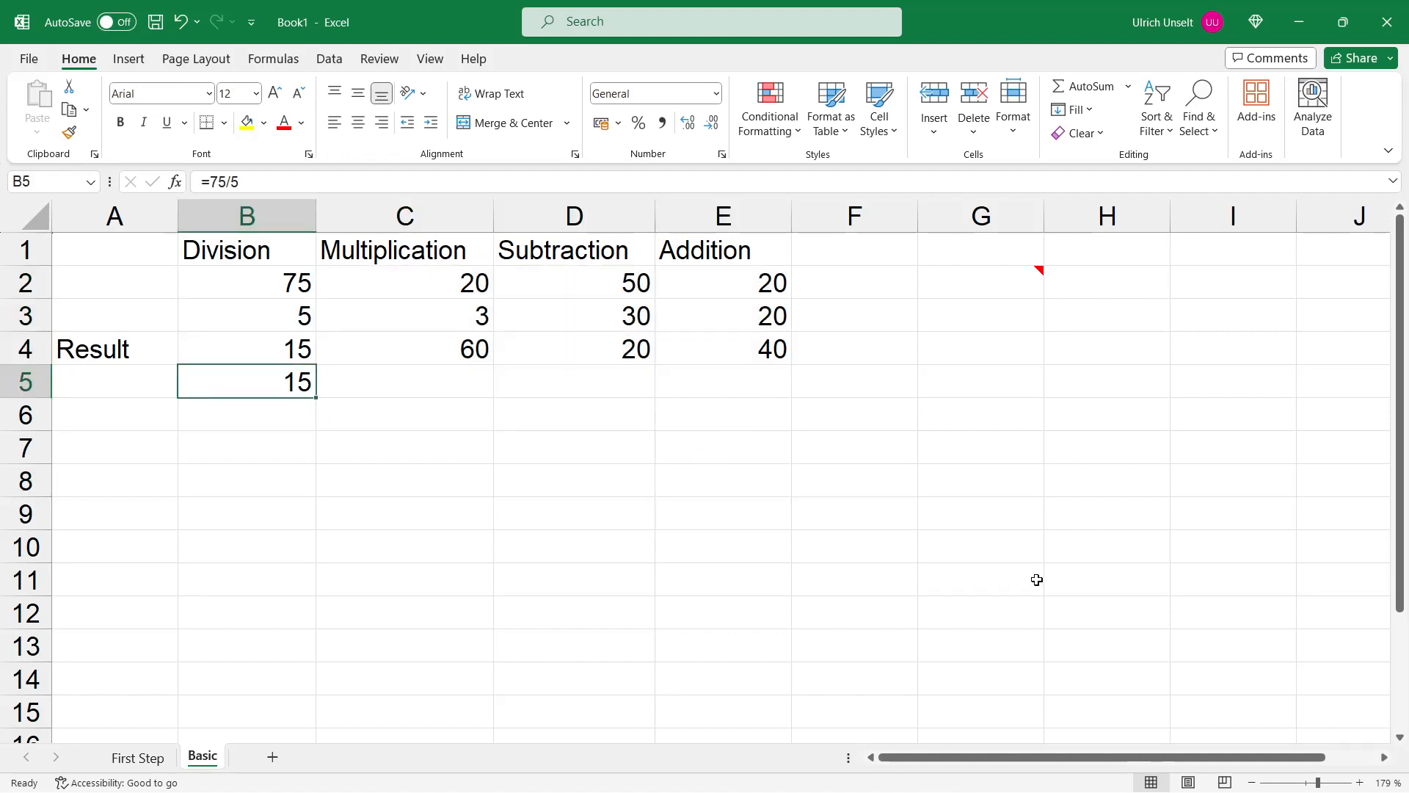
{"action": "key", "text": "Delete"}
Step: Change the value in B2 to 50 and select A6
{"action": "left_click", "coordinate": [261, 287]}
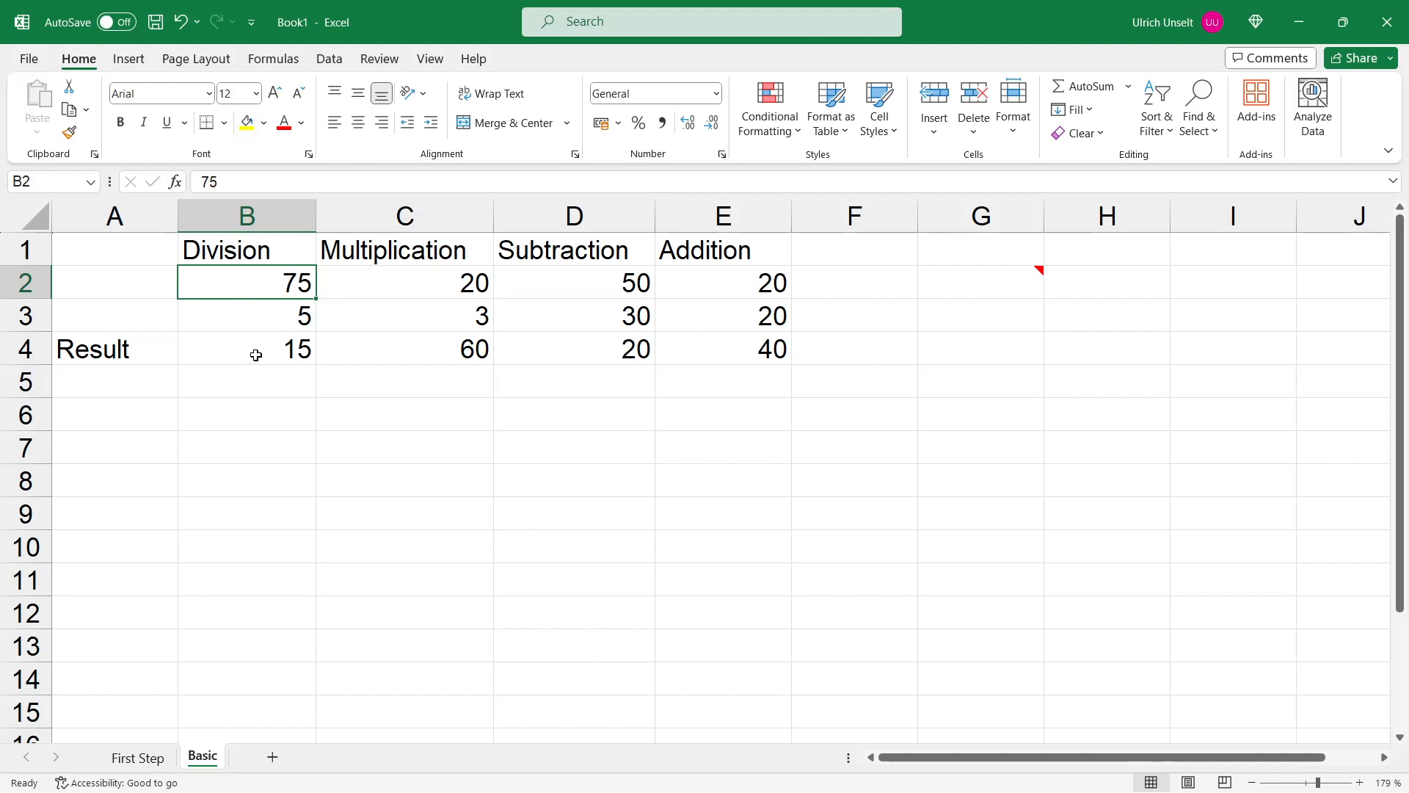
{"action": "type", "text": "50"}
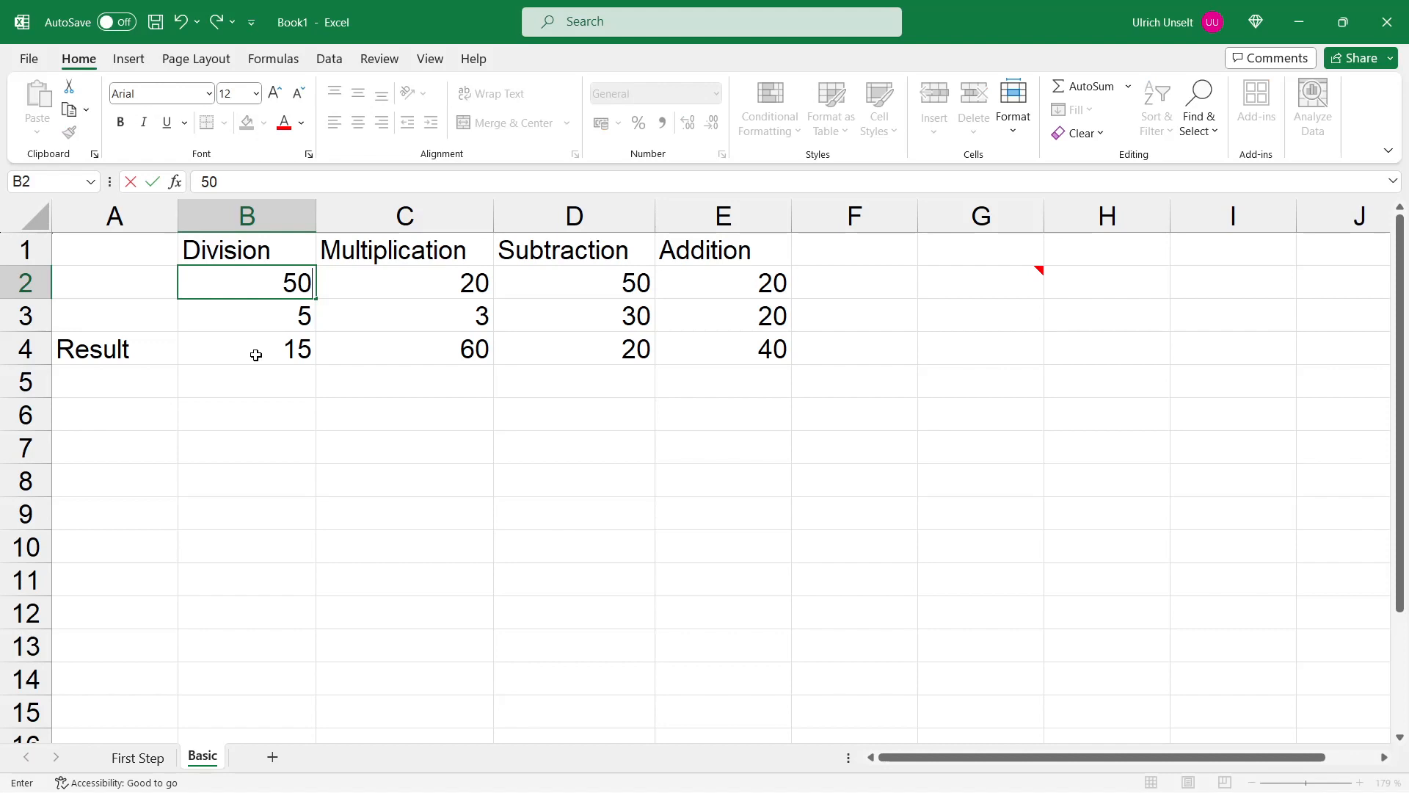
{"action": "key", "text": "Return"}
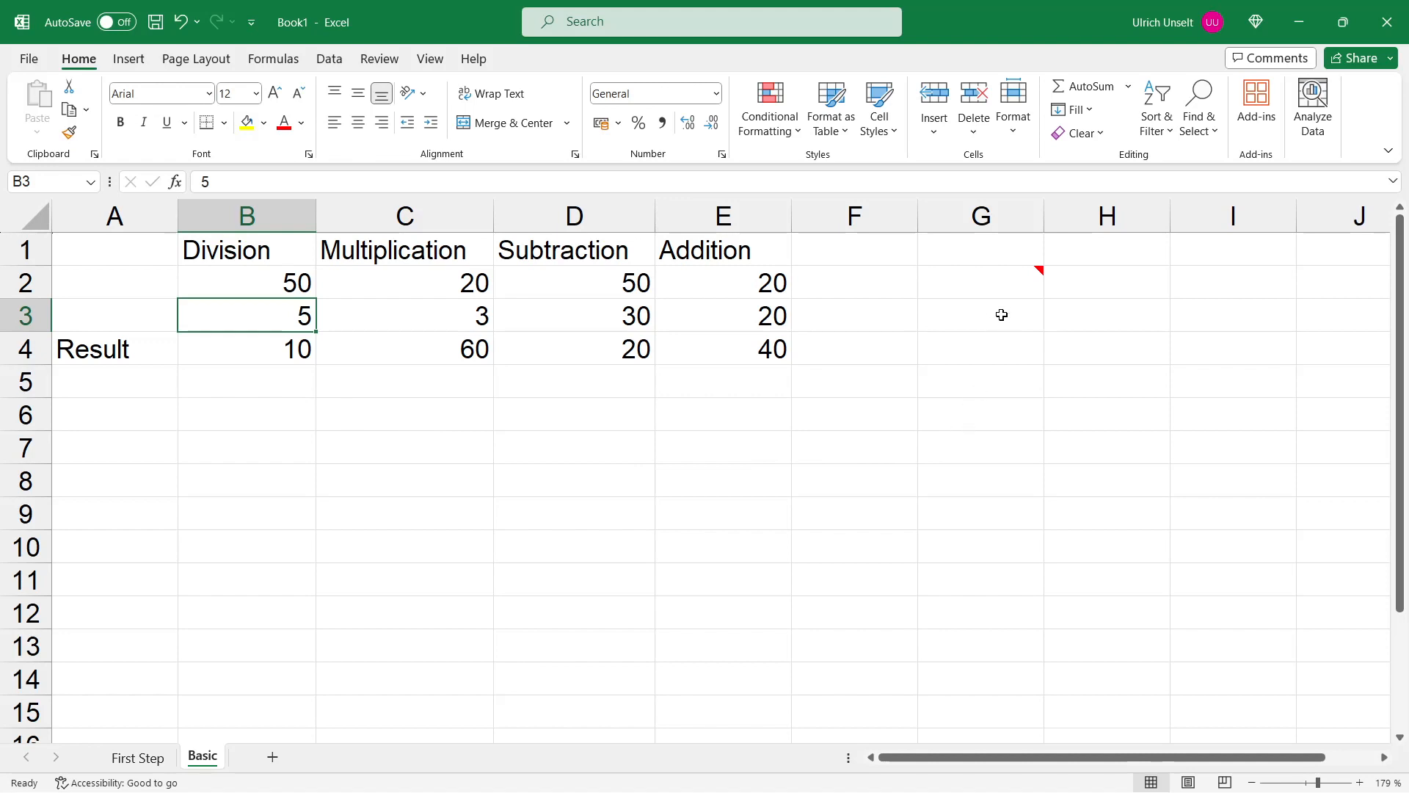
{"action": "mouse_move", "coordinate": [994, 283]}
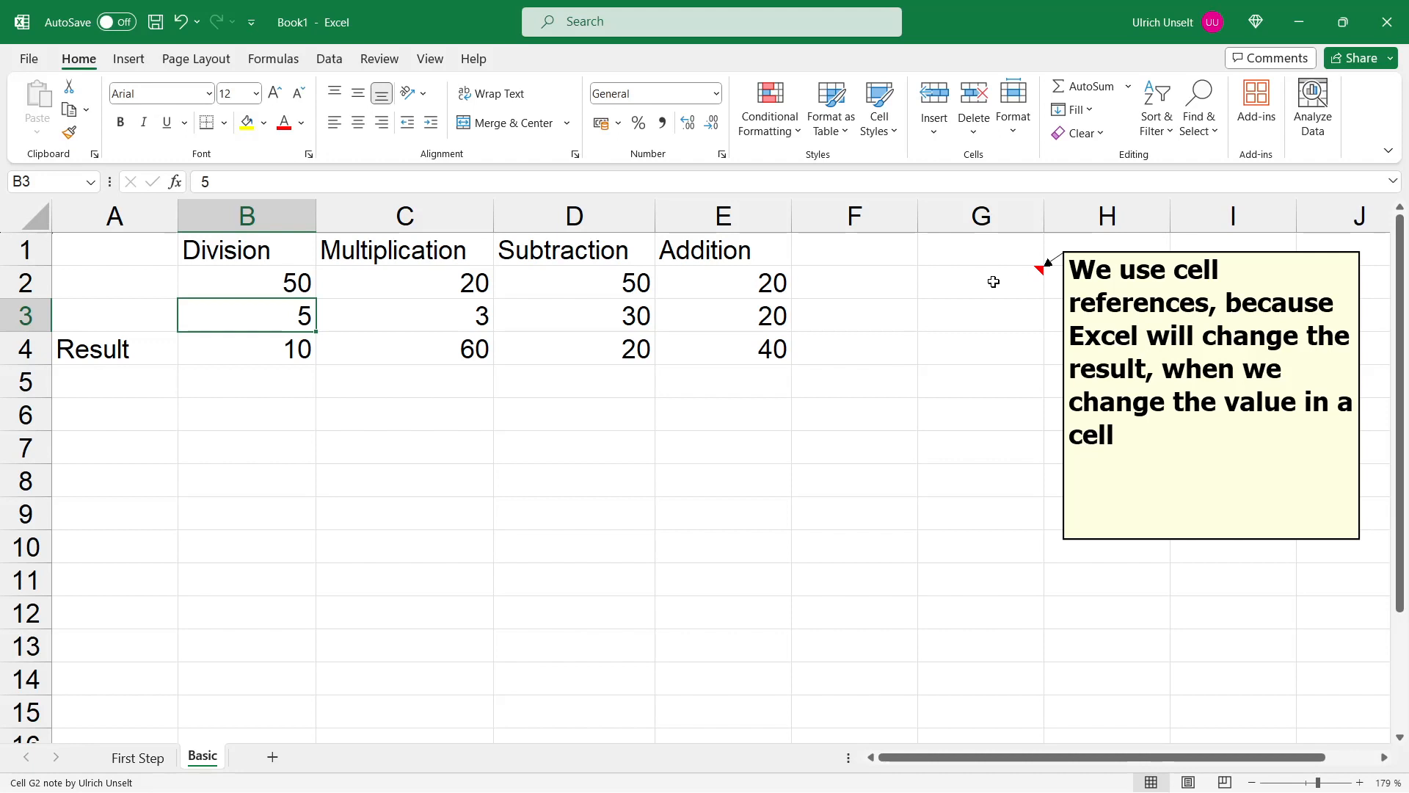
{"action": "left_click", "coordinate": [93, 414]}
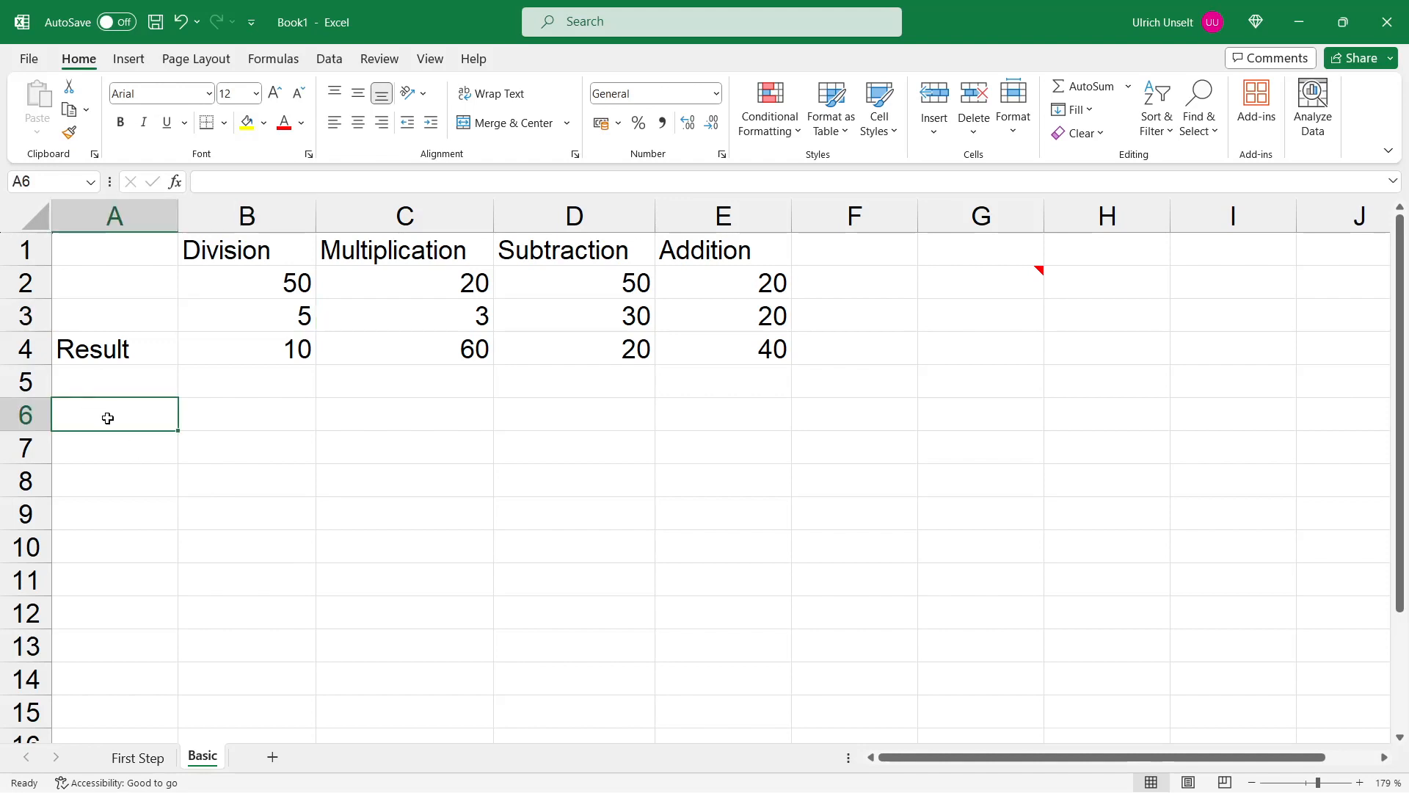